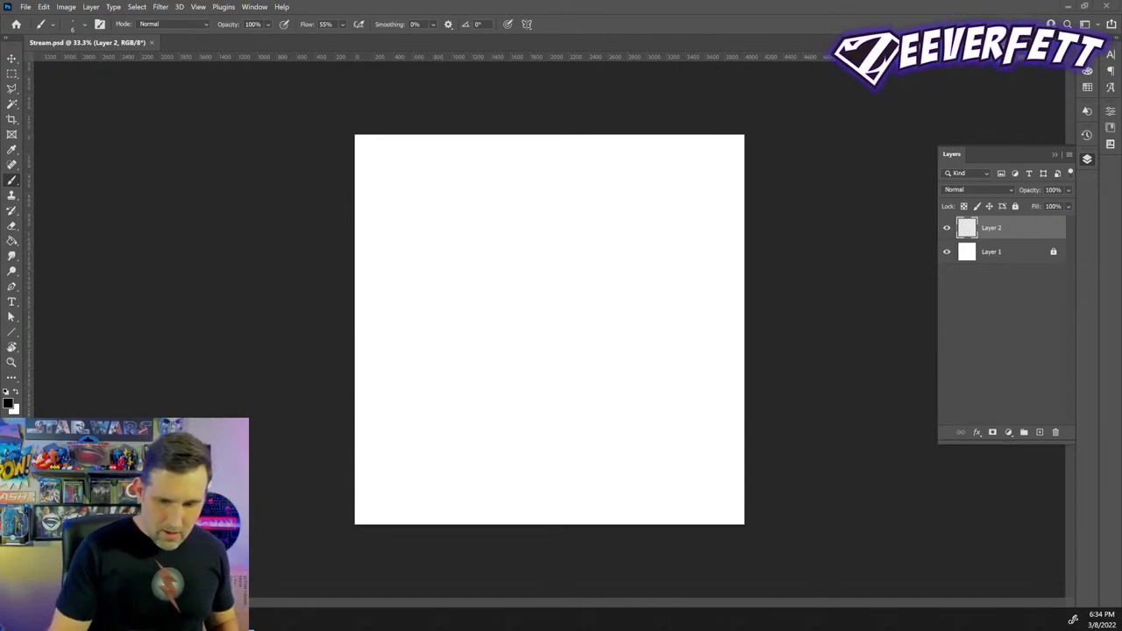
- Sketch a small oval head in the upper middle of the canvas and a long curved spine line below it on Layer 2
{"action": "key", "text": "z"}
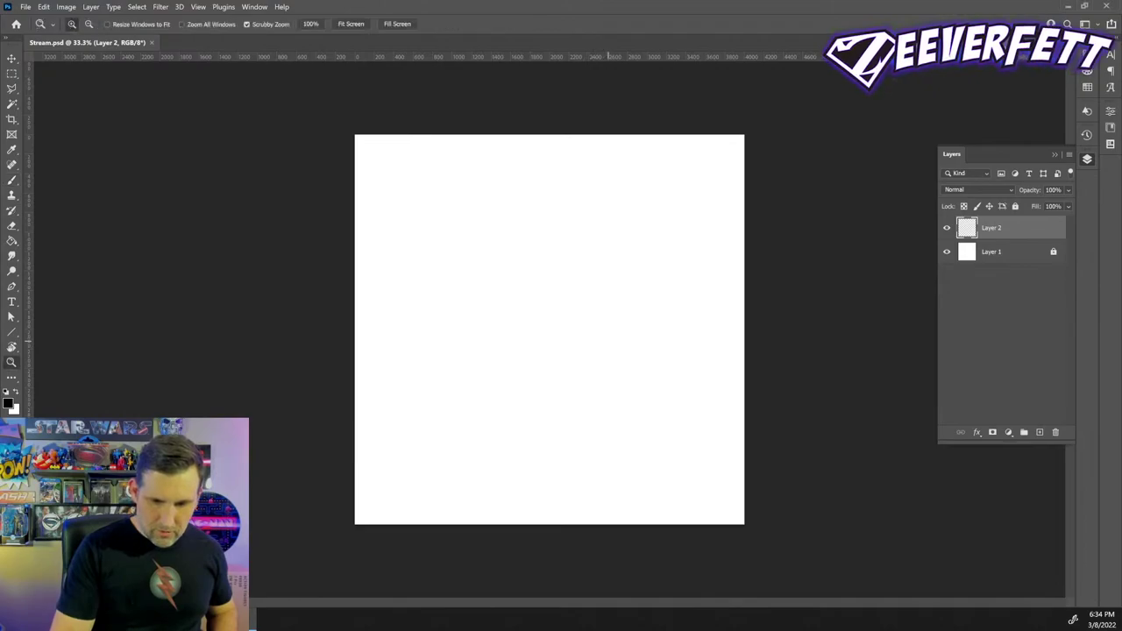
{"action": "left_click", "coordinate": [609, 343]}
{"action": "key", "text": "ctrl+0"}
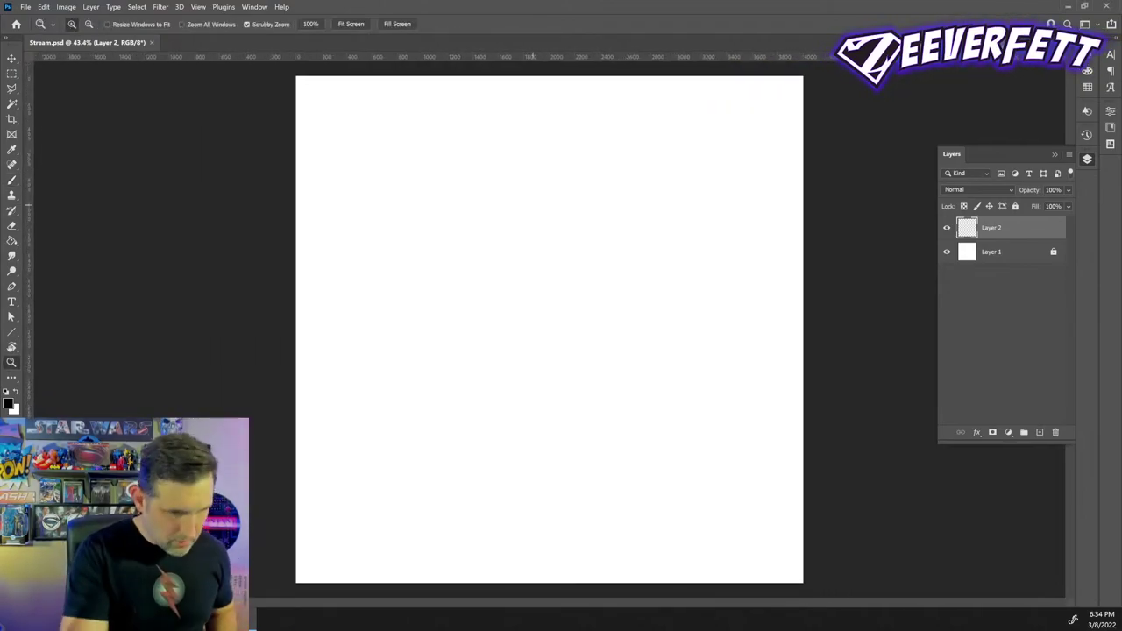
{"action": "key", "text": "b"}
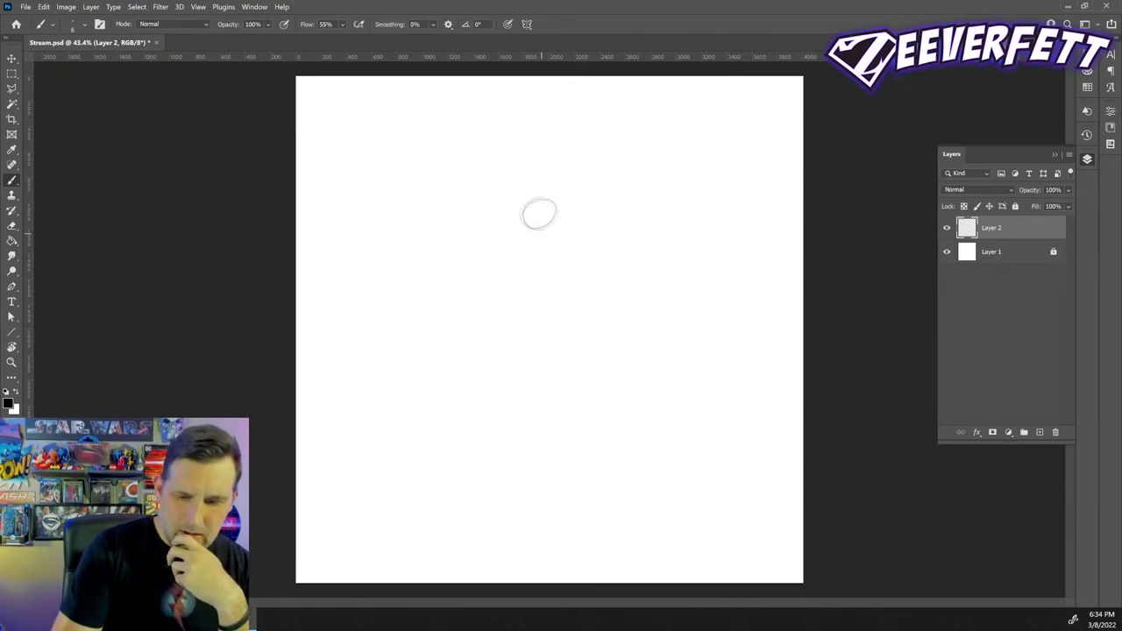
{"action": "left_click_drag", "start_coordinate": [548, 262], "coordinate": [557, 349]}
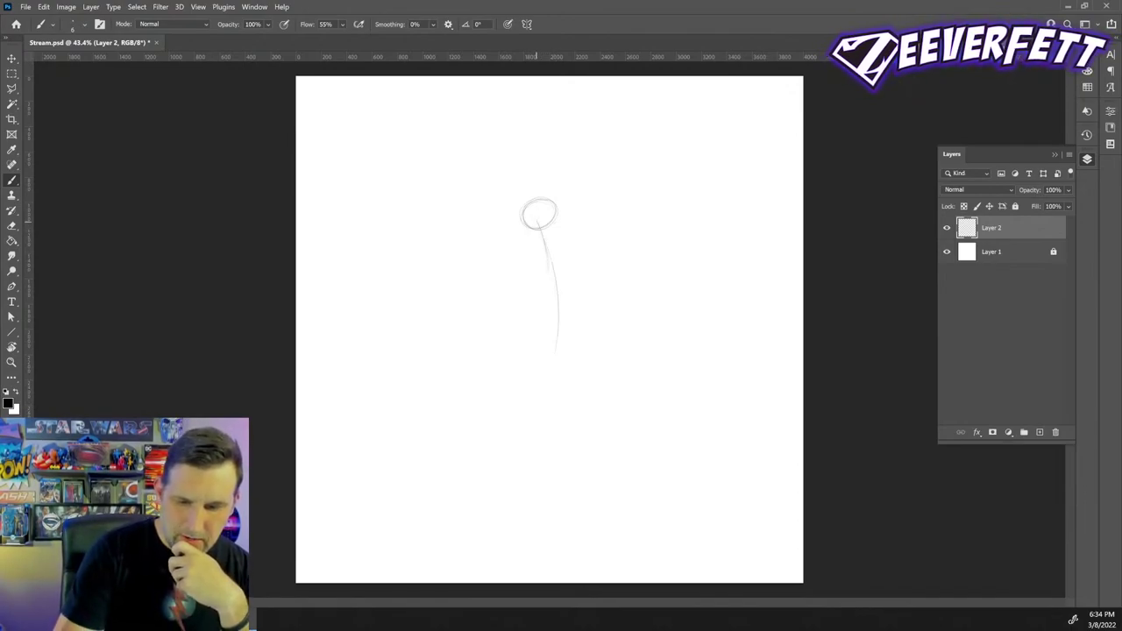
{"action": "left_click_drag", "start_coordinate": [558, 301], "coordinate": [559, 329]}
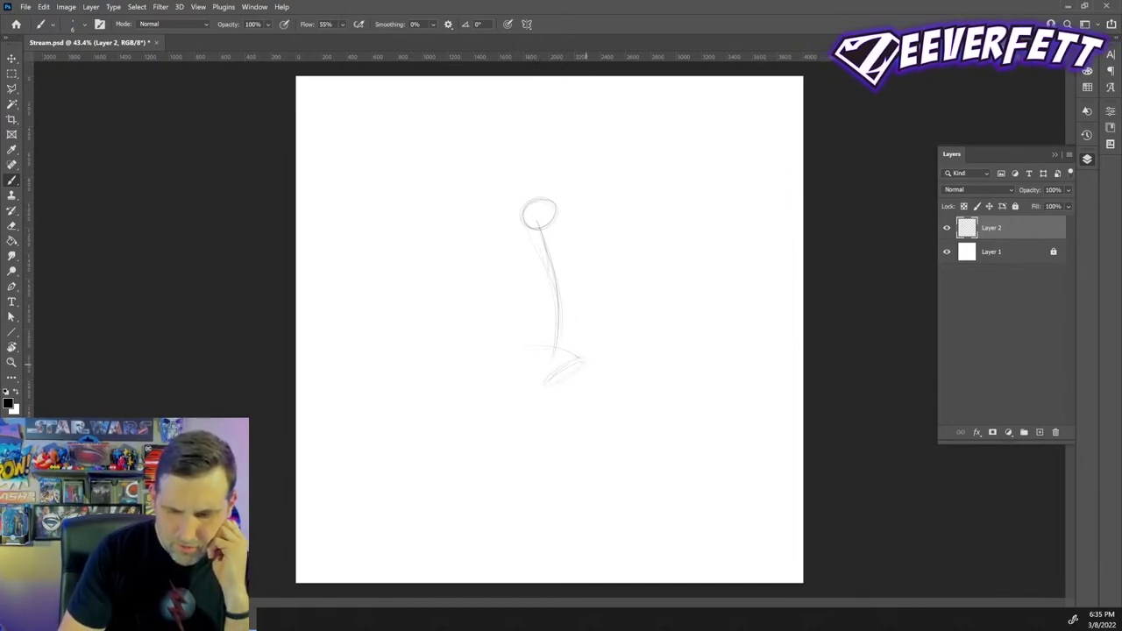
- Sketch the pelvis with two tilted hip-joint ovals and rough in the first contour lines of both thighs
{"action": "mouse_move", "coordinate": [519, 350]}
{"action": "left_mouse_down"}
{"action": "mouse_move", "coordinate": [532, 380]}
{"action": "mouse_move", "coordinate": [526, 353]}
{"action": "left_mouse_up"}
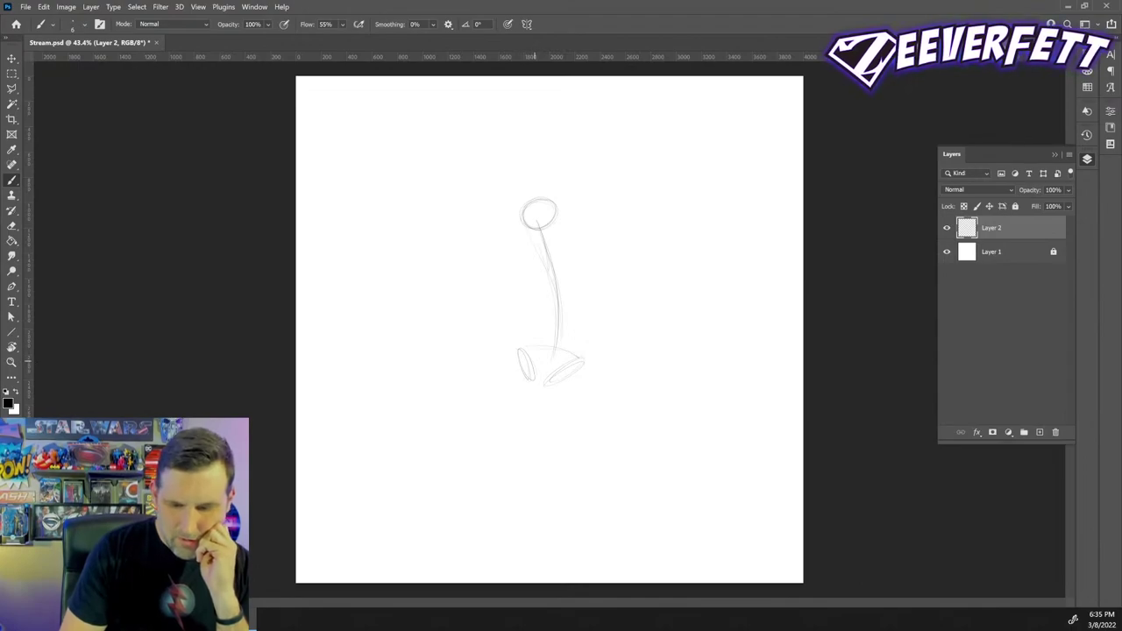
{"action": "mouse_move", "coordinate": [561, 365]}
{"action": "left_mouse_down"}
{"action": "mouse_move", "coordinate": [567, 376]}
{"action": "mouse_move", "coordinate": [579, 362]}
{"action": "left_mouse_up"}
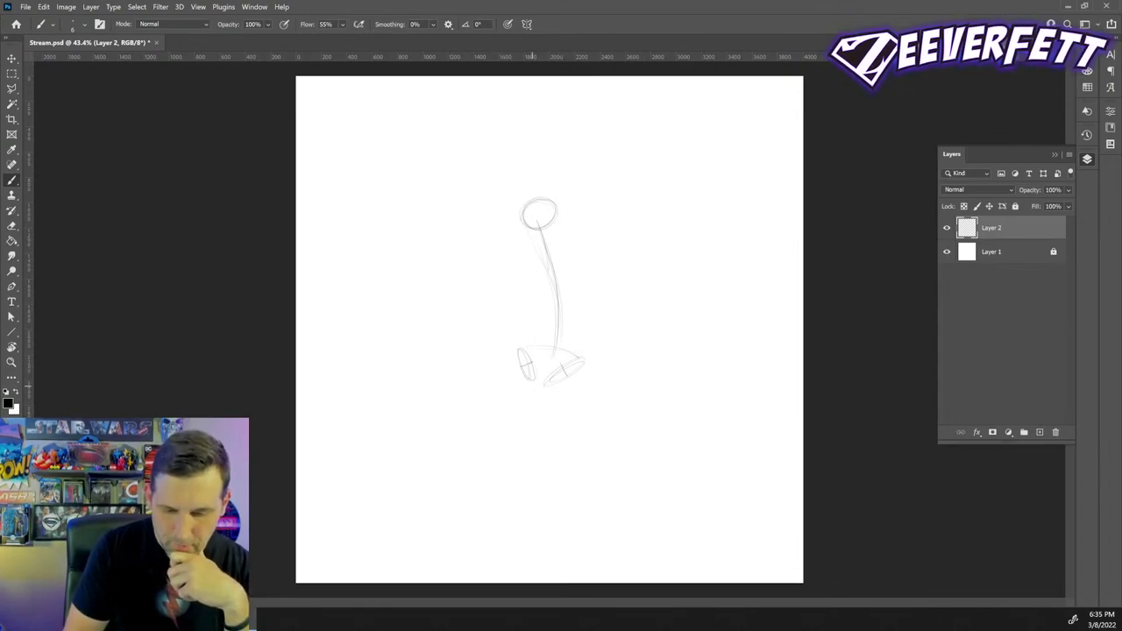
{"action": "left_click_drag", "start_coordinate": [538, 382], "coordinate": [515, 389]}
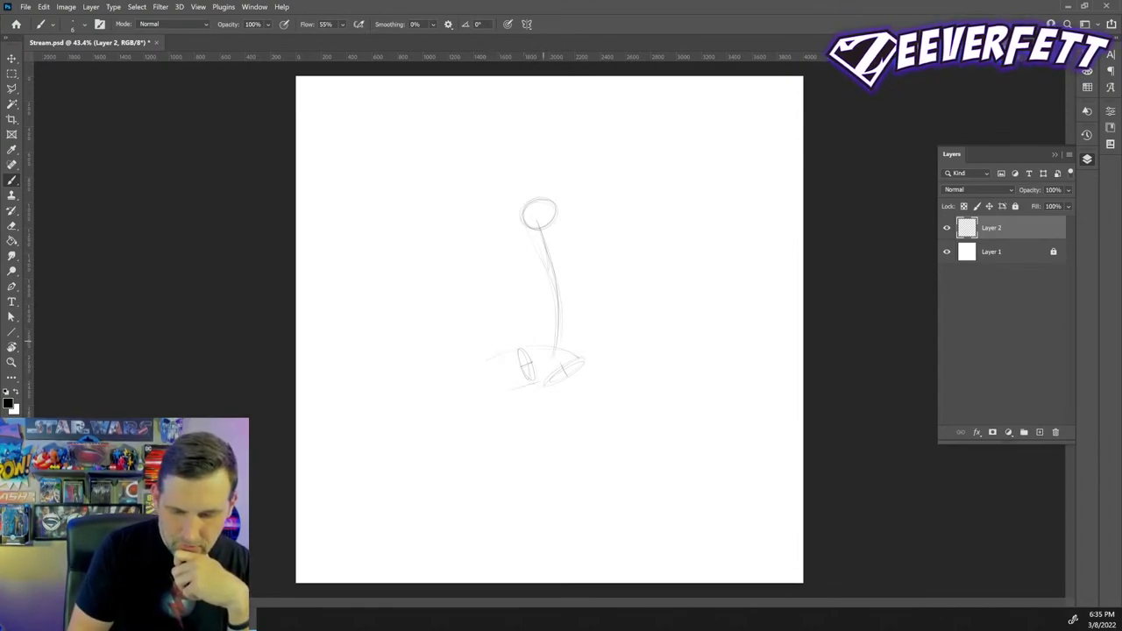
{"action": "left_click_drag", "start_coordinate": [526, 349], "coordinate": [473, 366]}
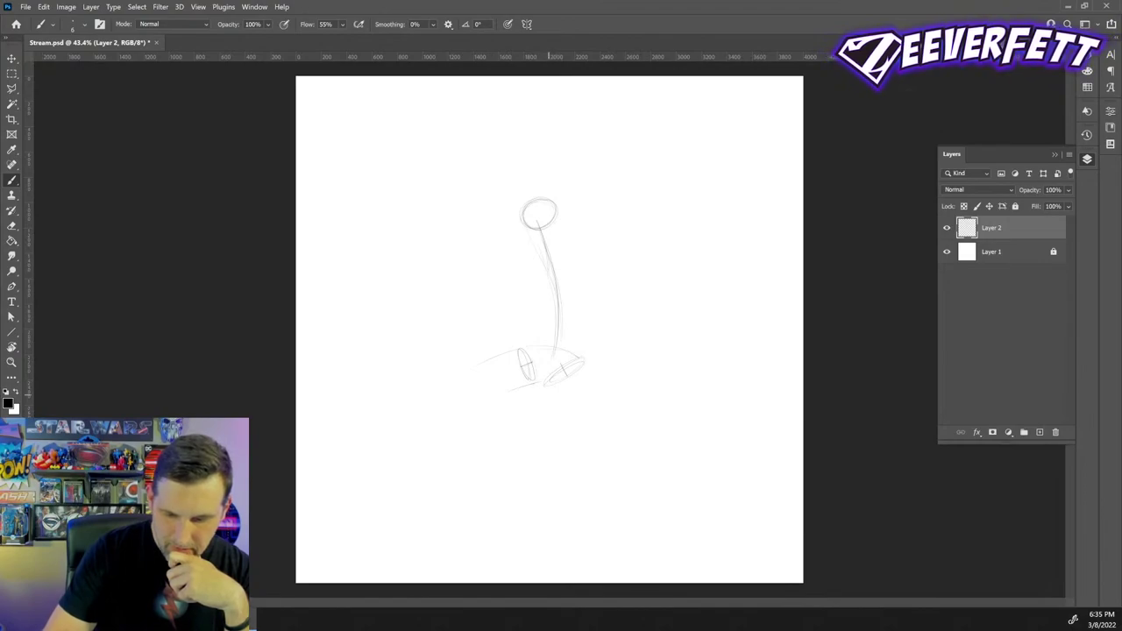
{"action": "mouse_move", "coordinate": [582, 361]}
{"action": "left_mouse_down"}
{"action": "mouse_move", "coordinate": [592, 405]}
{"action": "mouse_move", "coordinate": [556, 427]}
{"action": "left_mouse_up"}
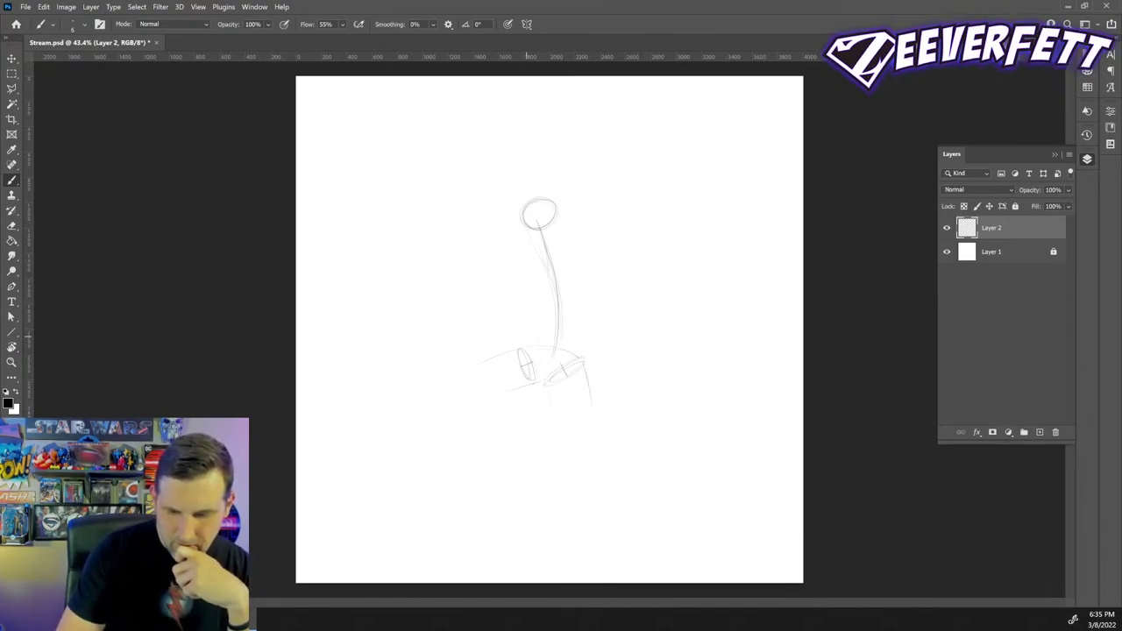
- Build the torso around the spine line with a waist ellipse, tapering side contours, chest line and rough abdominal muscles
{"action": "left_click_drag", "start_coordinate": [529, 336], "coordinate": [579, 340]}
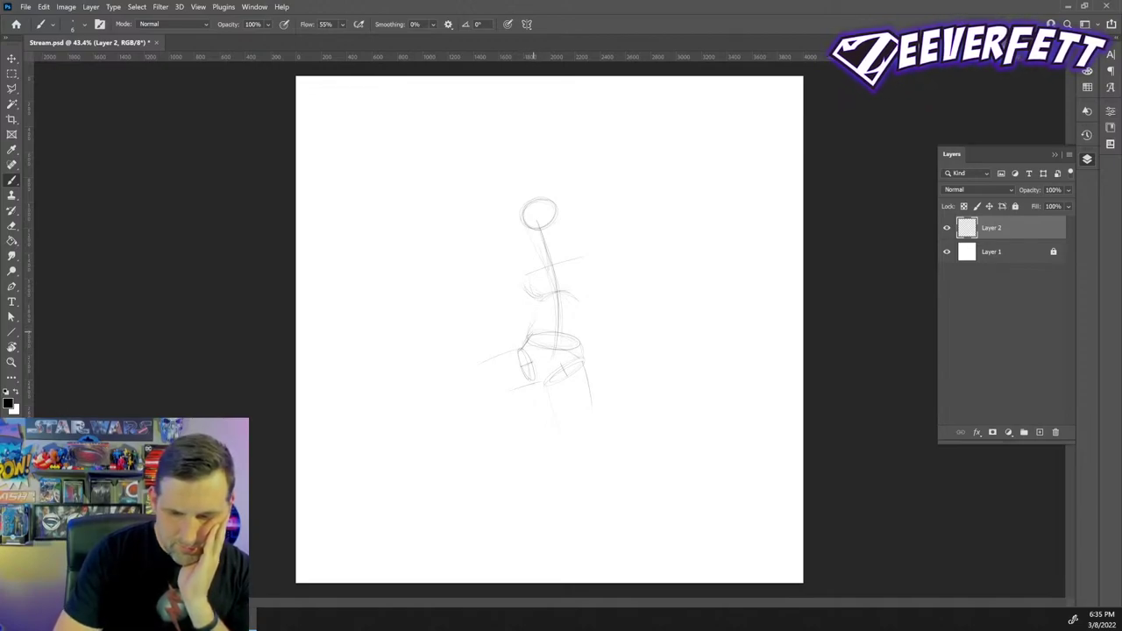
{"action": "left_click_drag", "start_coordinate": [533, 300], "coordinate": [531, 326]}
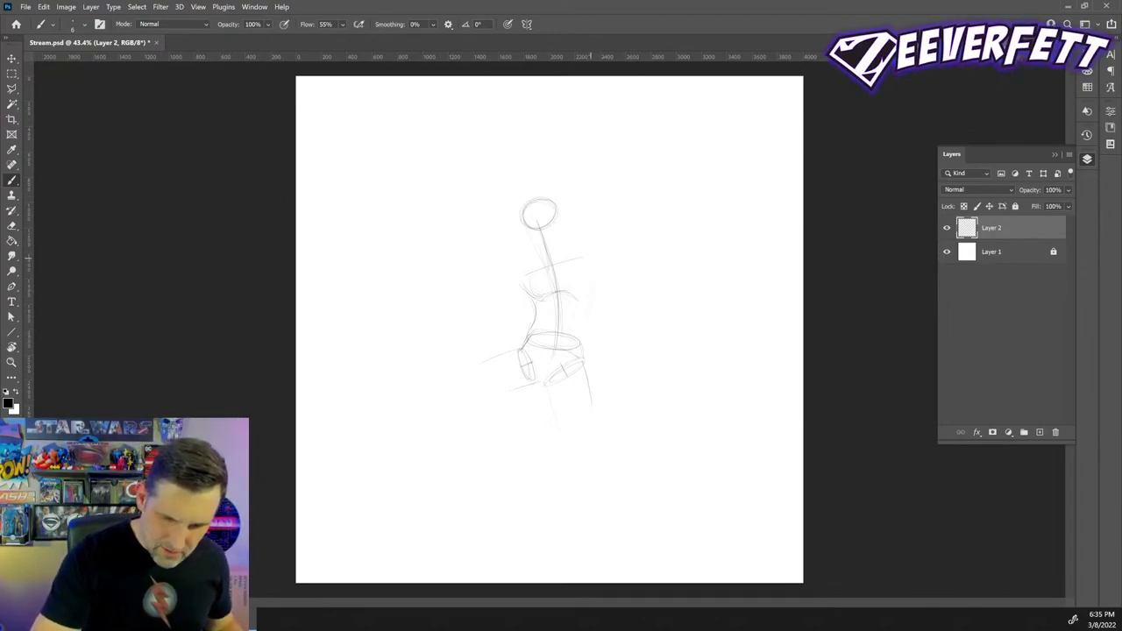
{"action": "left_click_drag", "start_coordinate": [598, 261], "coordinate": [585, 312]}
{"action": "left_click_drag", "start_coordinate": [597, 260], "coordinate": [582, 337]}
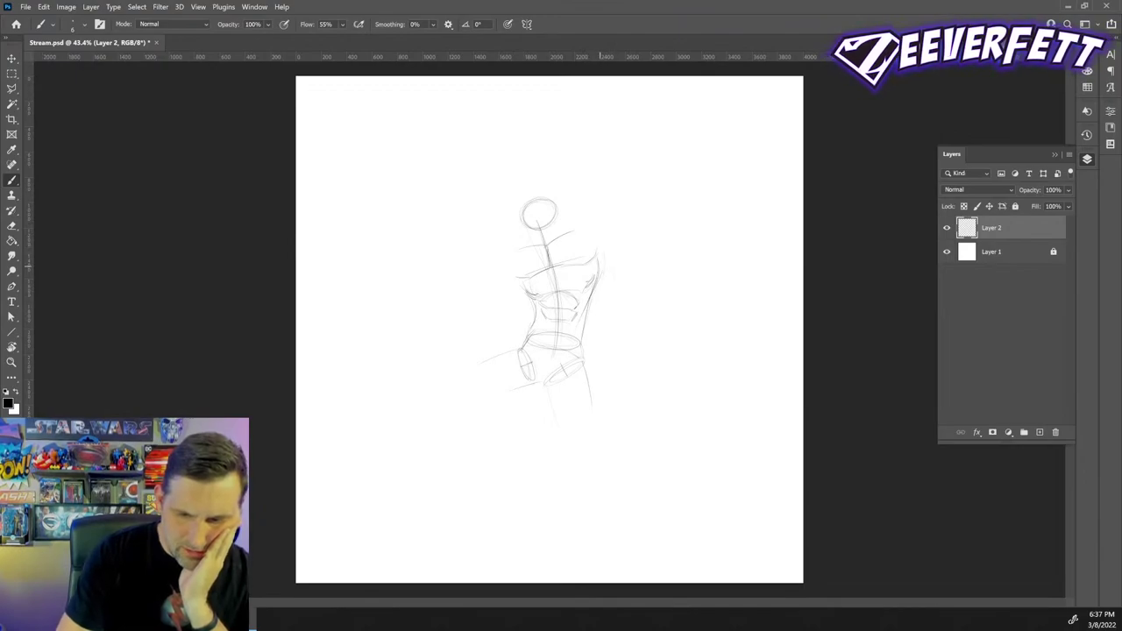
{"action": "left_click_drag", "start_coordinate": [603, 249], "coordinate": [585, 303]}
{"action": "left_click_drag", "start_coordinate": [512, 277], "coordinate": [531, 301]}
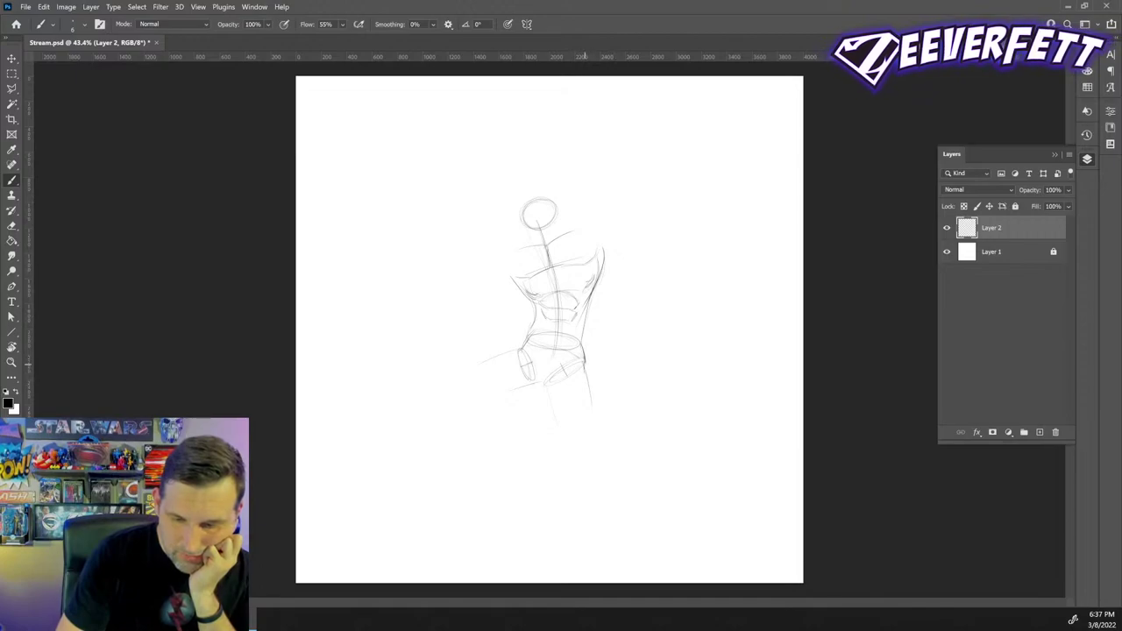
- Outline both thighs down to the knees, one extending downward and the other raised out to the side
{"action": "mouse_move", "coordinate": [586, 367]}
{"action": "left_mouse_down"}
{"action": "mouse_move", "coordinate": [595, 437]}
{"action": "mouse_move", "coordinate": [571, 451]}
{"action": "left_mouse_up"}
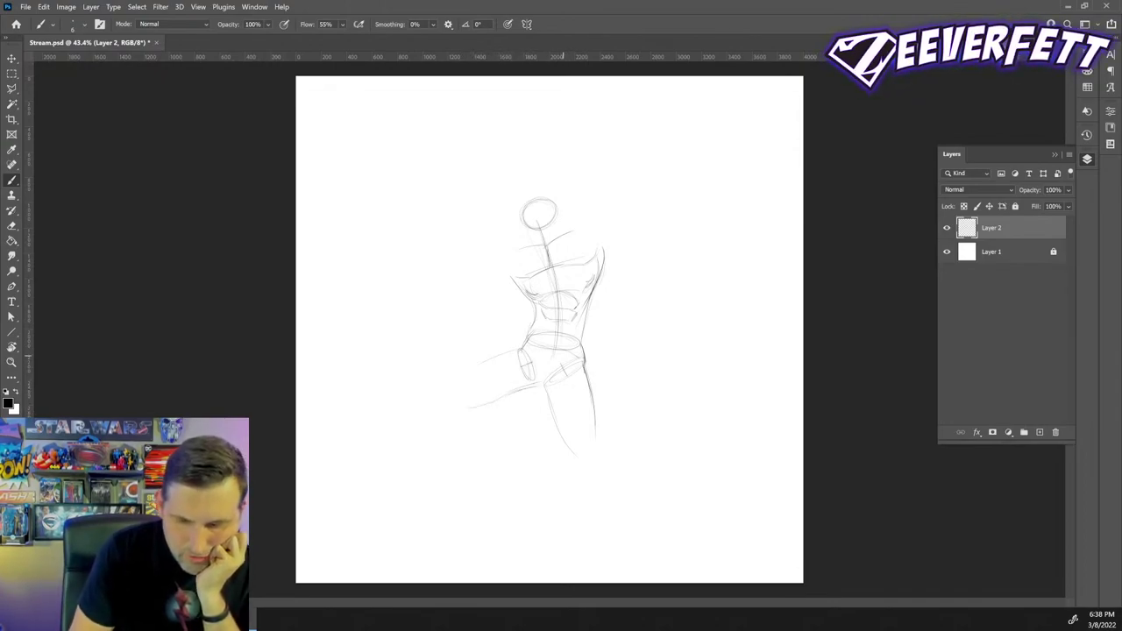
{"action": "mouse_move", "coordinate": [512, 351]}
{"action": "left_mouse_down"}
{"action": "mouse_move", "coordinate": [474, 359]}
{"action": "mouse_move", "coordinate": [453, 381]}
{"action": "left_mouse_up"}
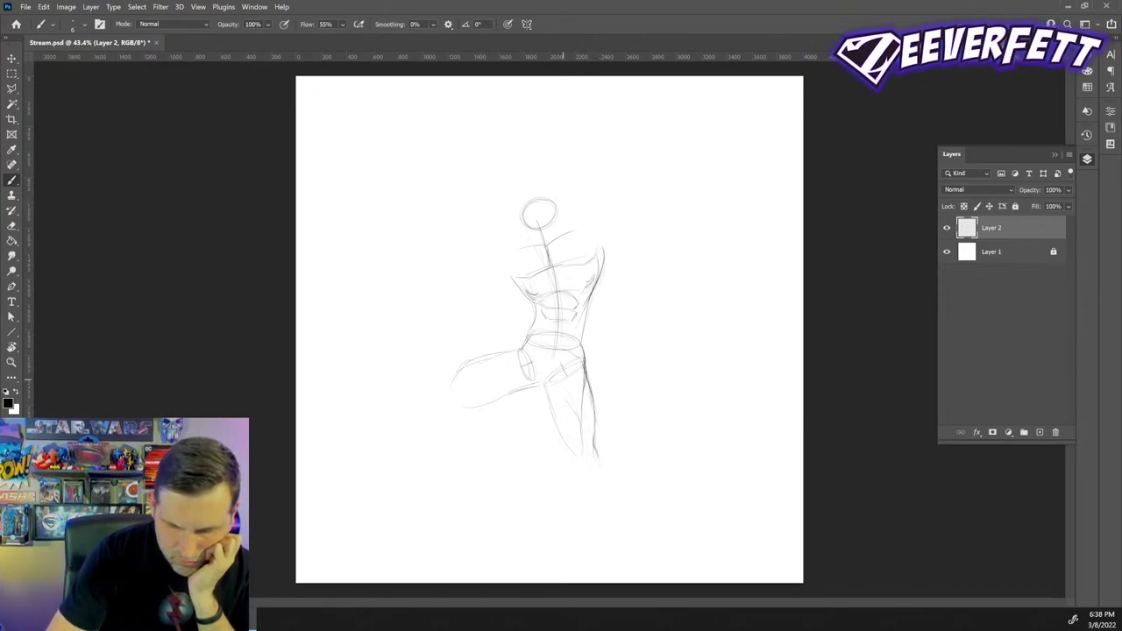
{"action": "left_click_drag", "start_coordinate": [588, 455], "coordinate": [578, 469]}
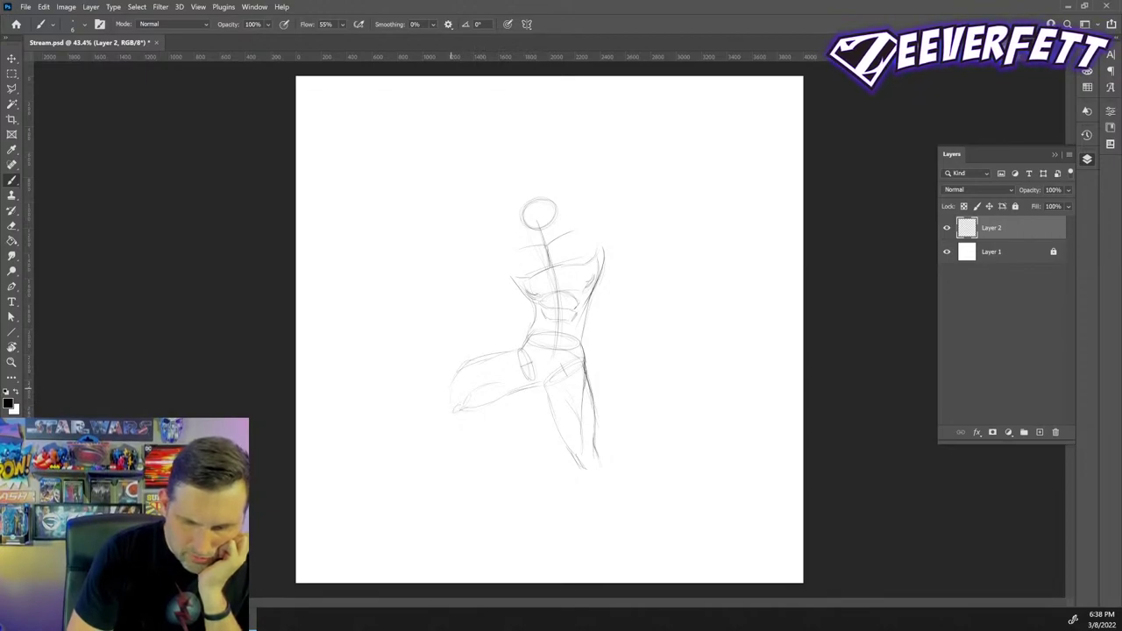
{"action": "left_click_drag", "start_coordinate": [461, 364], "coordinate": [447, 416]}
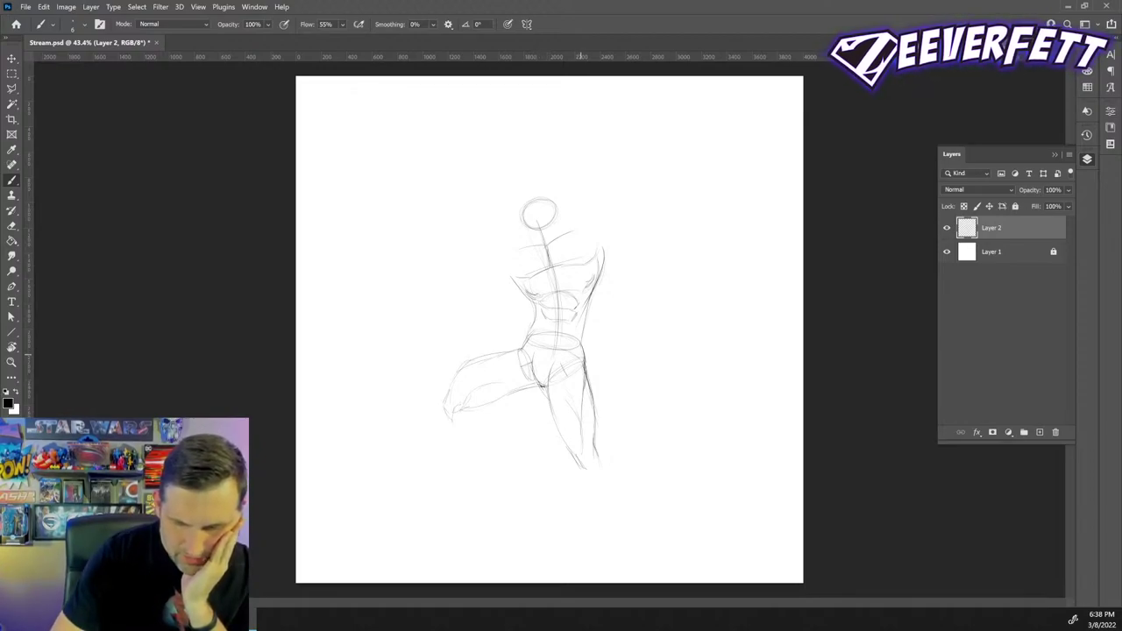
- Reinforce the waist contours, define the knee of the straighter leg and start the curved outlines of both lower legs
{"action": "mouse_move", "coordinate": [585, 356]}
{"action": "left_mouse_down"}
{"action": "mouse_move", "coordinate": [587, 315]}
{"action": "mouse_move", "coordinate": [525, 340]}
{"action": "mouse_move", "coordinate": [530, 323]}
{"action": "left_mouse_up"}
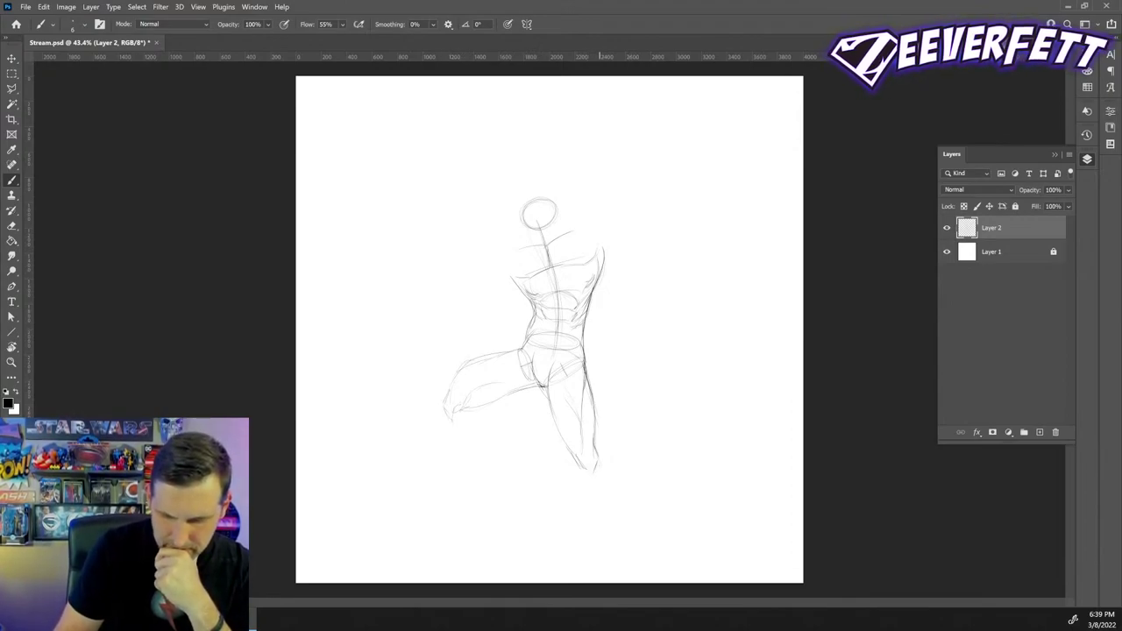
{"action": "left_click_drag", "start_coordinate": [599, 462], "coordinate": [594, 473]}
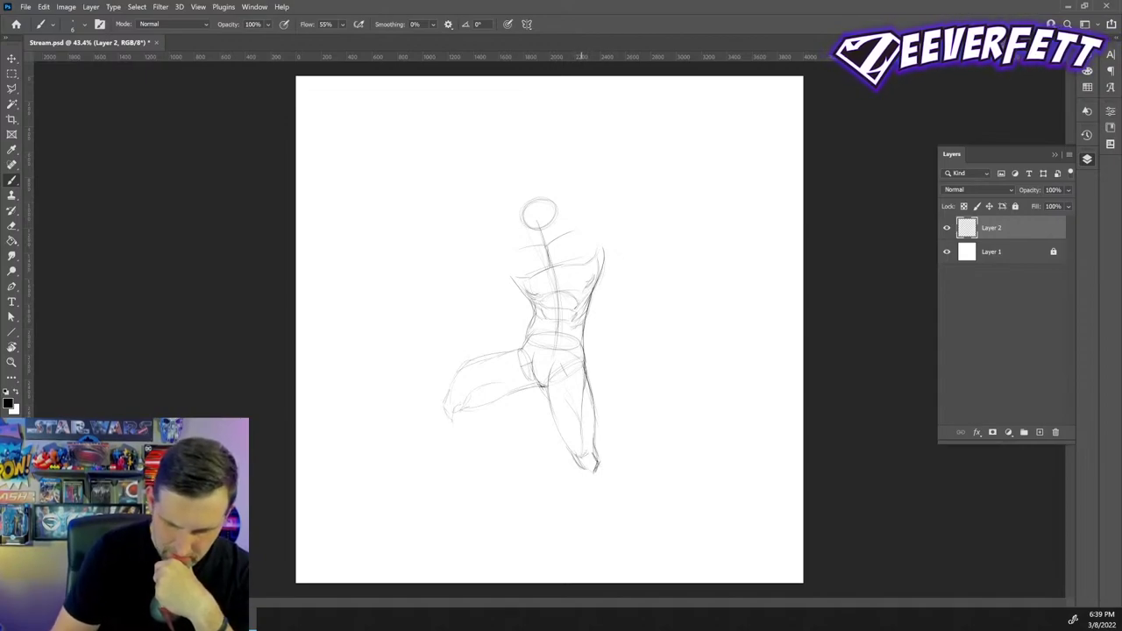
{"action": "left_click_drag", "start_coordinate": [585, 471], "coordinate": [618, 545]}
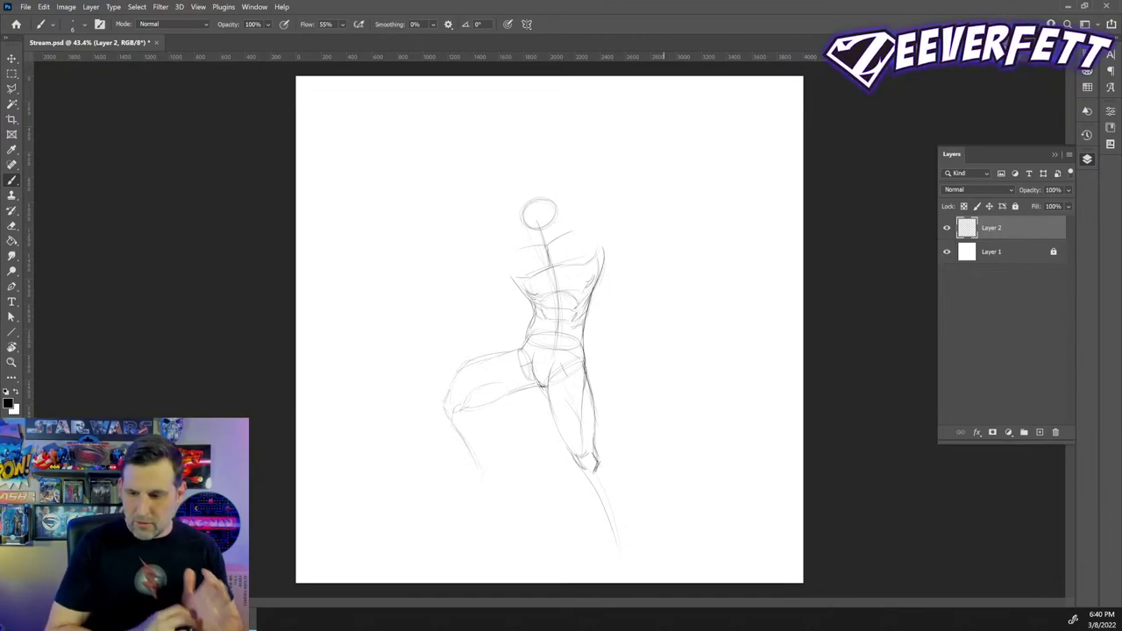
- Move the whole figure sketch higher on the canvas to leave more room below the legs
{"action": "key", "text": "v"}
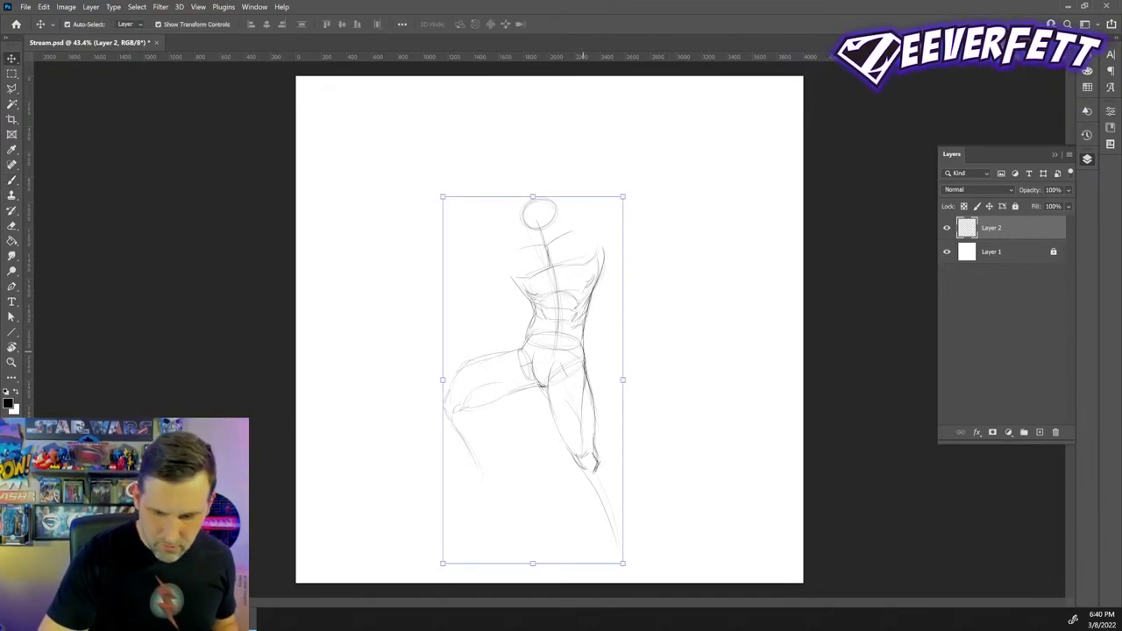
{"action": "left_click_drag", "start_coordinate": [583, 352], "coordinate": [582, 336]}
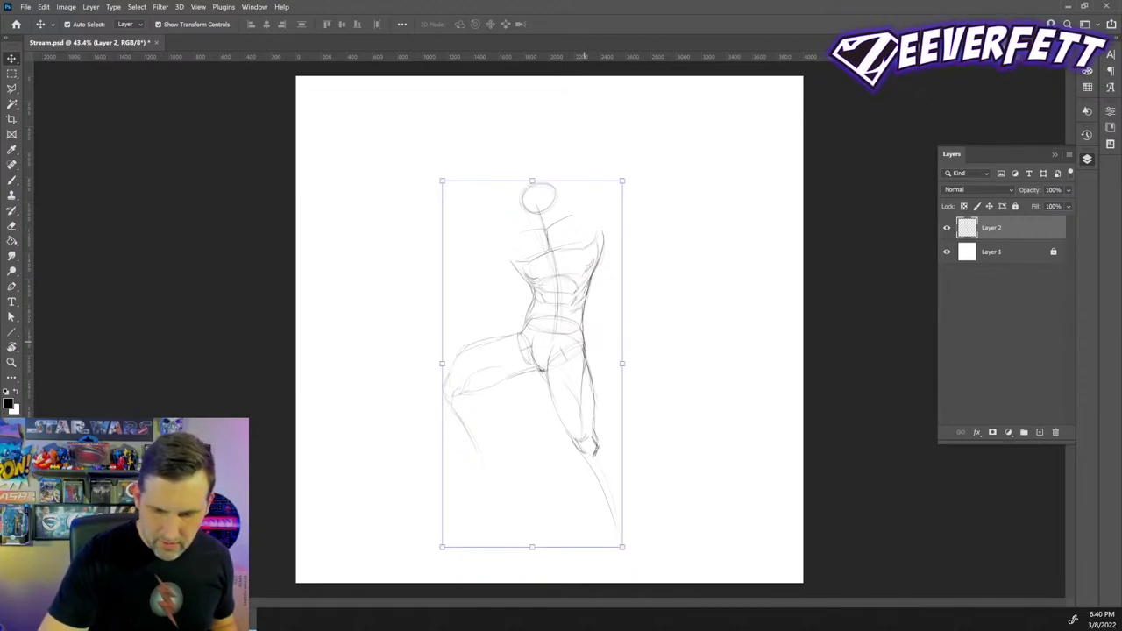
{"action": "left_click_drag", "start_coordinate": [584, 342], "coordinate": [583, 323]}
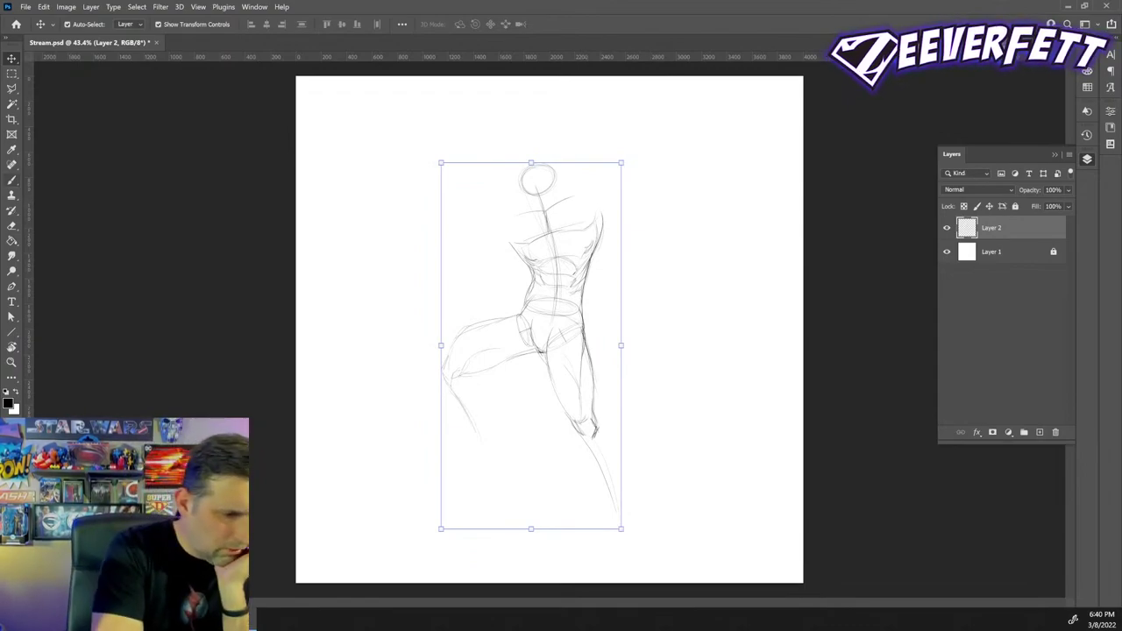
- Sketch the upper chest contours and add rounded shoulder shapes at both sides of the torso
{"action": "key", "text": "b"}
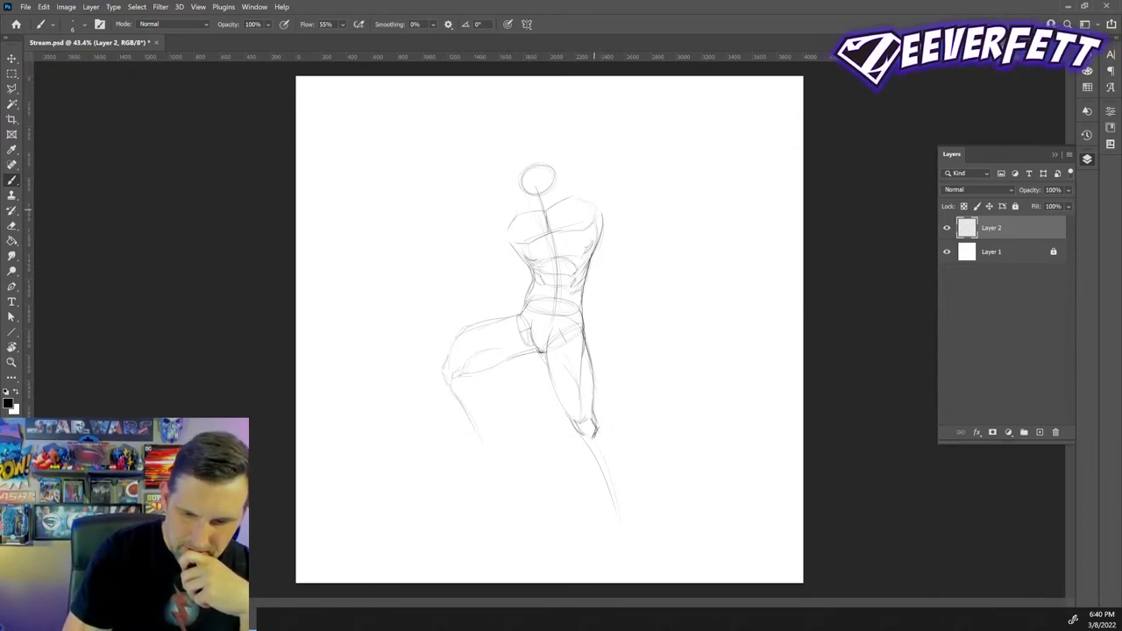
{"action": "left_click_drag", "start_coordinate": [596, 210], "coordinate": [578, 231]}
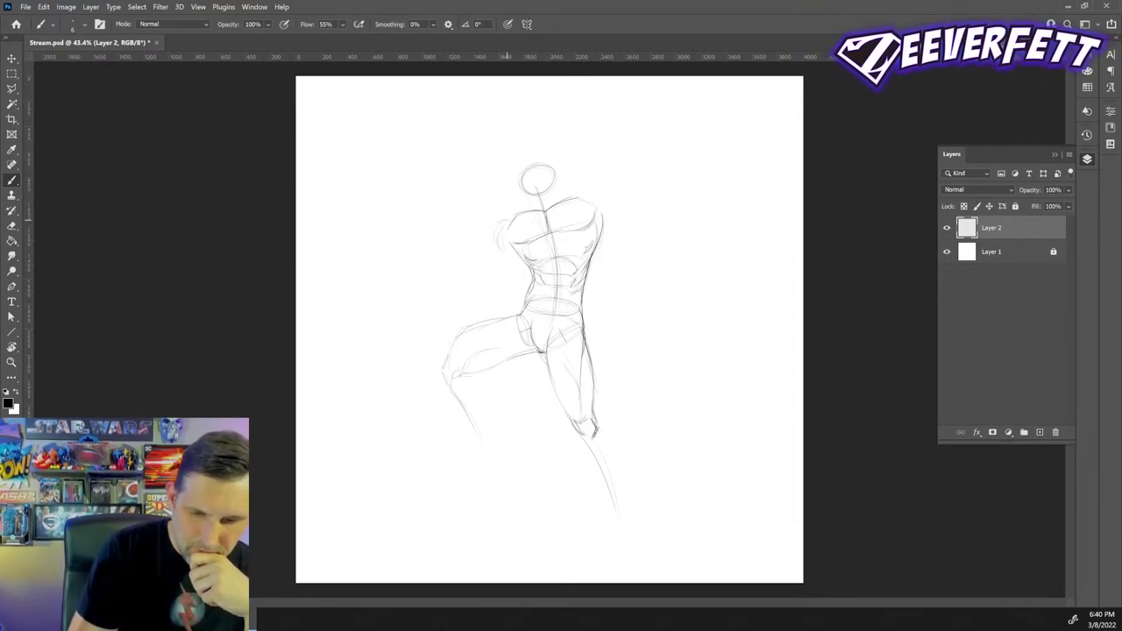
{"action": "left_click_drag", "start_coordinate": [503, 225], "coordinate": [496, 248]}
{"action": "left_click_drag", "start_coordinate": [590, 197], "coordinate": [612, 211]}
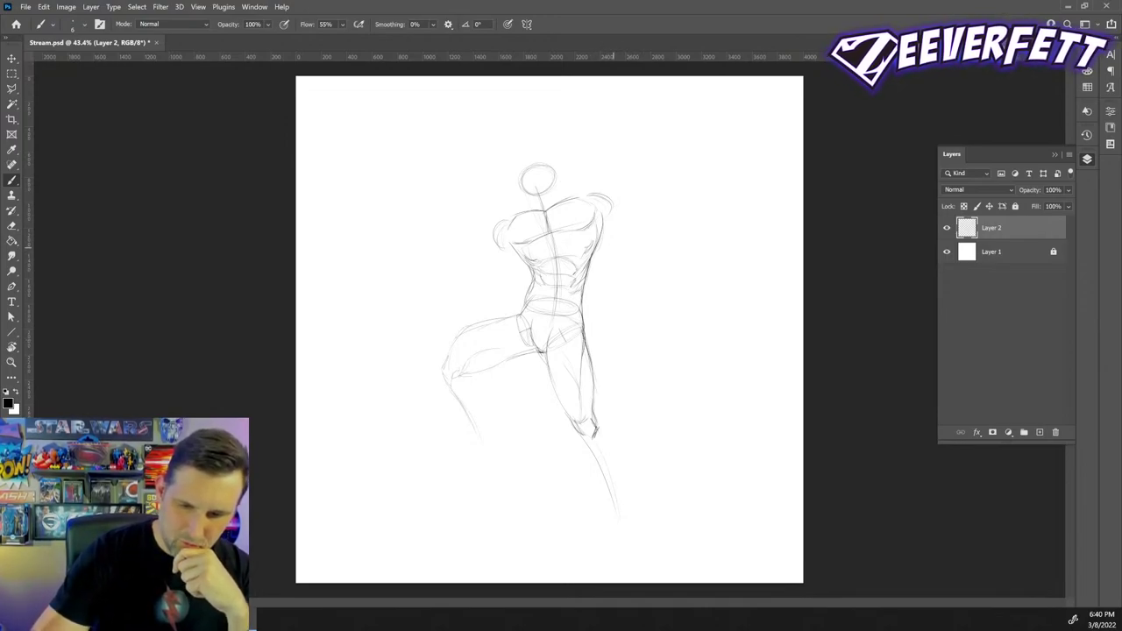
- Draw the upper arm and forearm down to the wrist on the straighter leg's side and reinforce that shoulder's outline
{"action": "left_click_drag", "start_coordinate": [606, 215], "coordinate": [626, 245]}
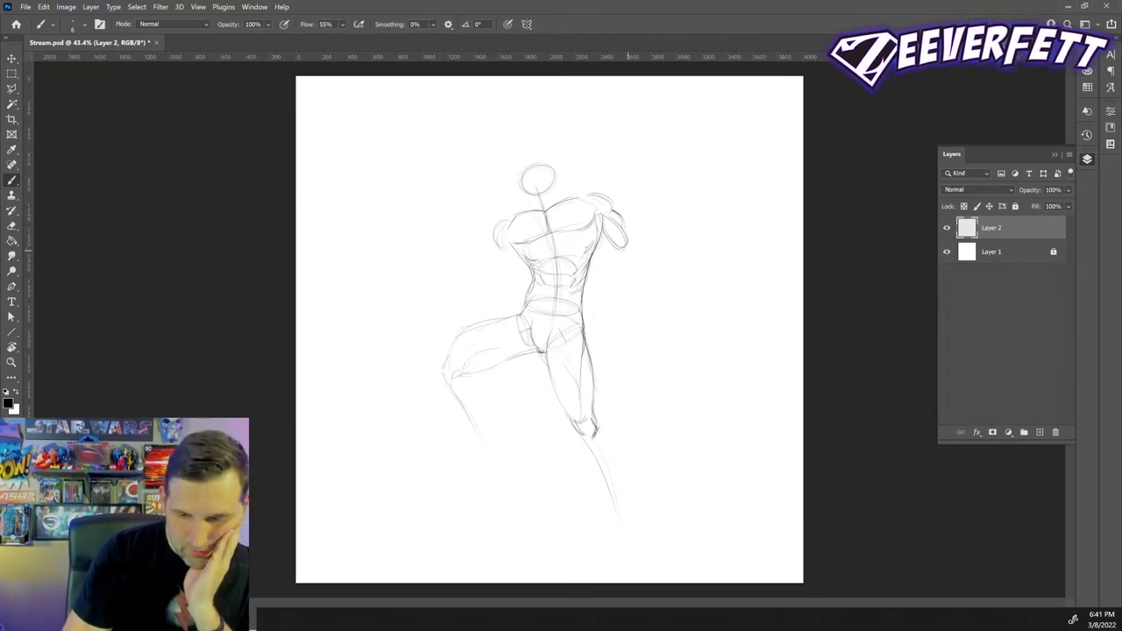
{"action": "left_click_drag", "start_coordinate": [623, 248], "coordinate": [611, 303]}
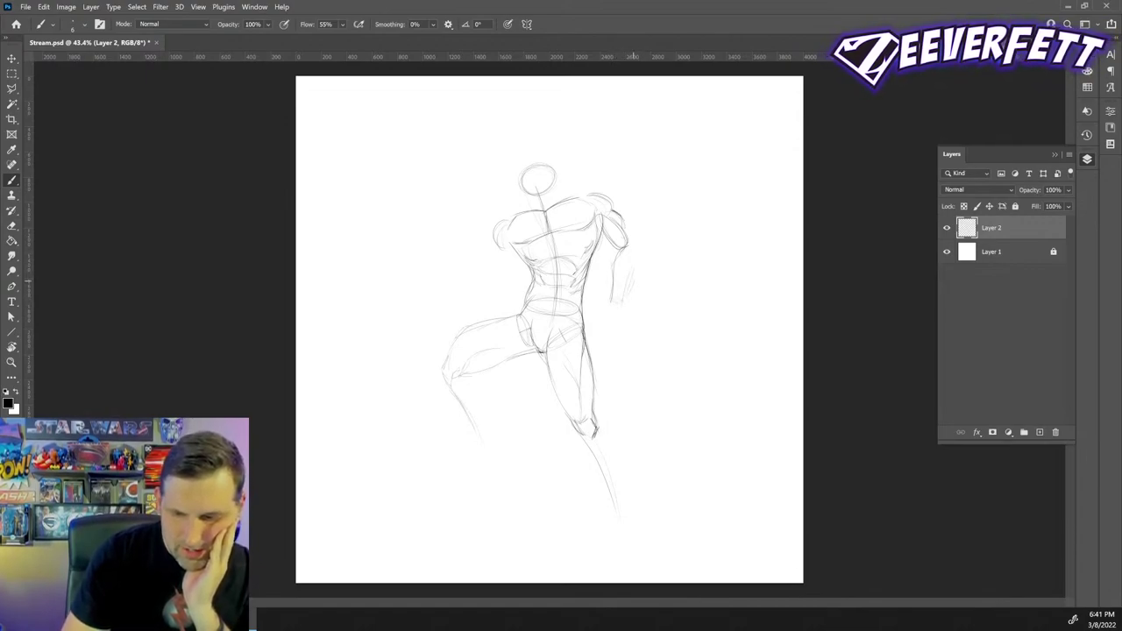
{"action": "left_click_drag", "start_coordinate": [639, 256], "coordinate": [626, 293]}
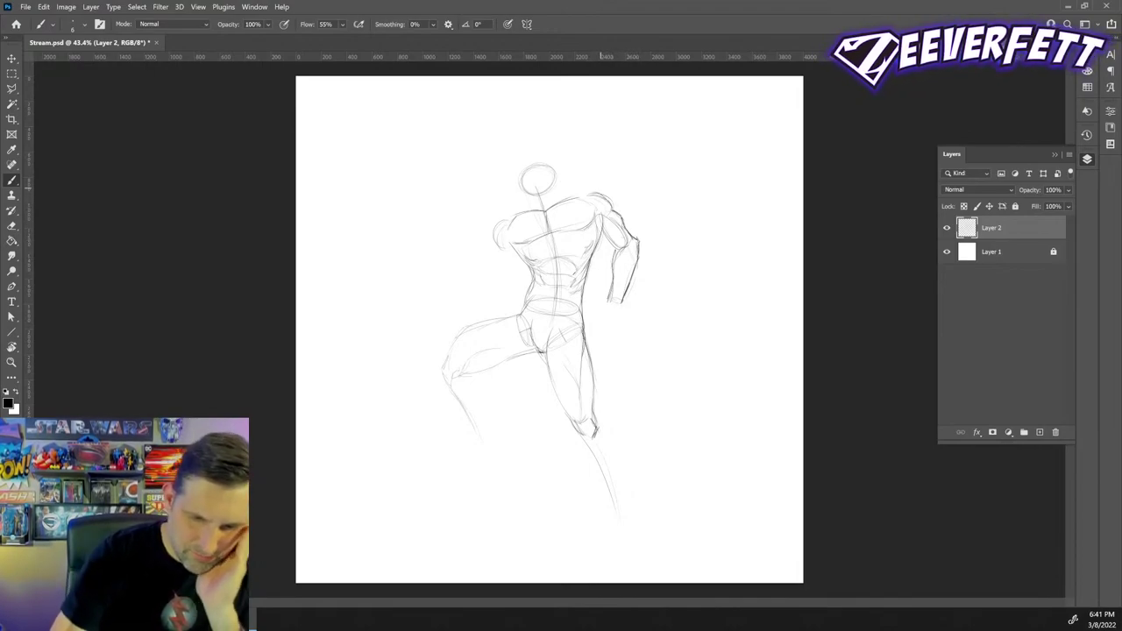
{"action": "left_click_drag", "start_coordinate": [593, 194], "coordinate": [576, 199]}
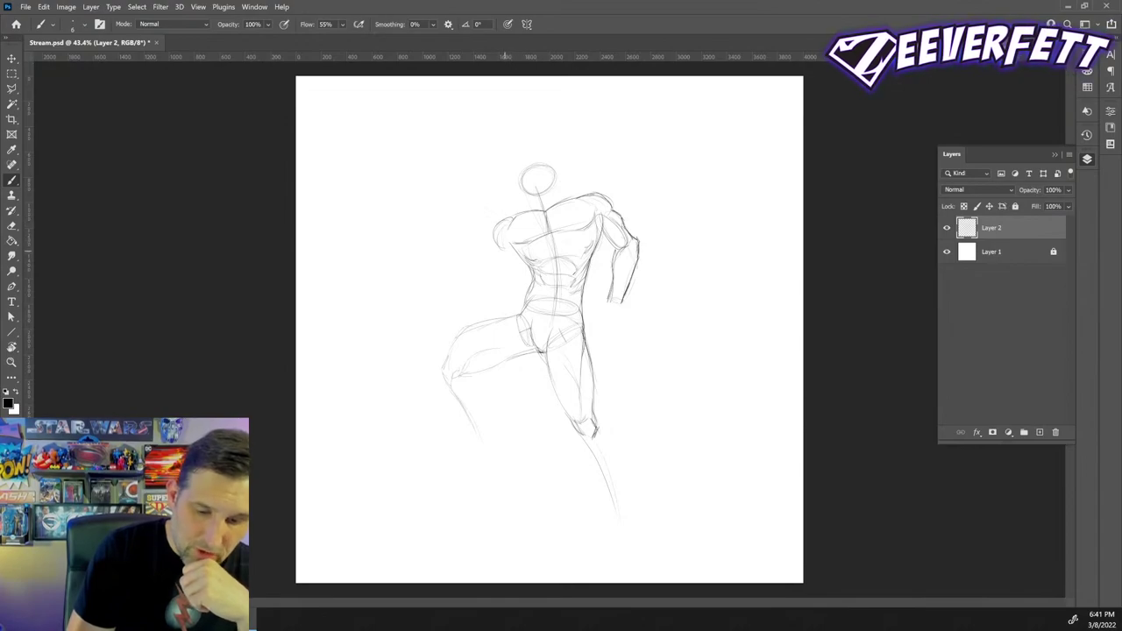
{"action": "left_click_drag", "start_coordinate": [585, 199], "coordinate": [601, 196]}
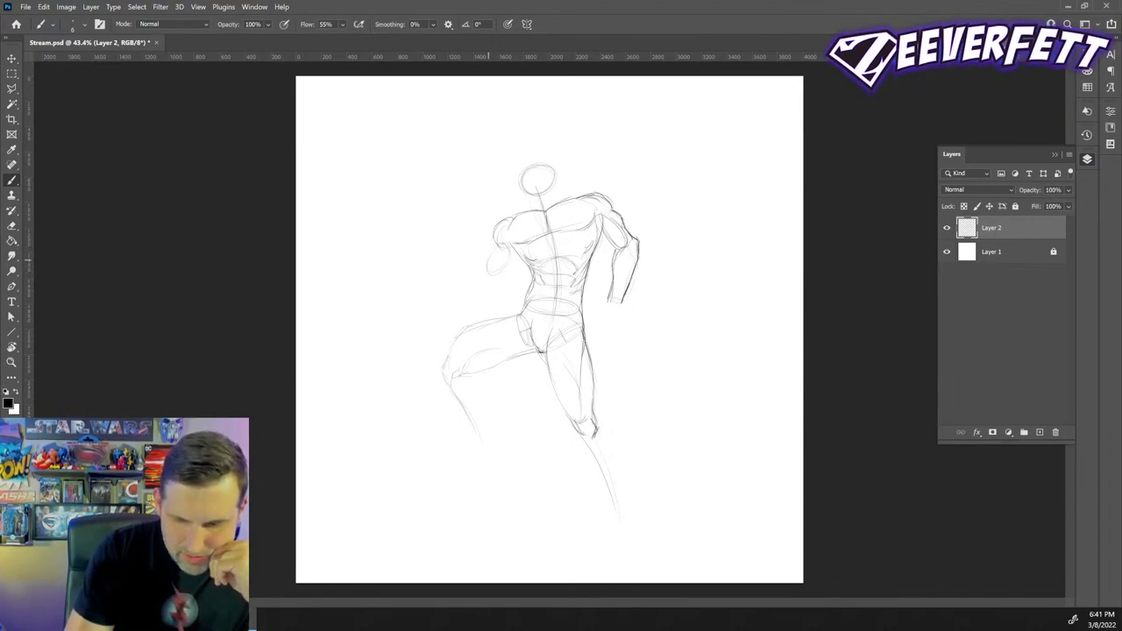
- Outline the upper arm on the raised-leg side and draw a long, narrow tilted ellipse just outside it
{"action": "mouse_move", "coordinate": [489, 258]}
{"action": "left_mouse_down"}
{"action": "mouse_move", "coordinate": [492, 274]}
{"action": "mouse_move", "coordinate": [510, 250]}
{"action": "mouse_move", "coordinate": [487, 250]}
{"action": "left_mouse_up"}
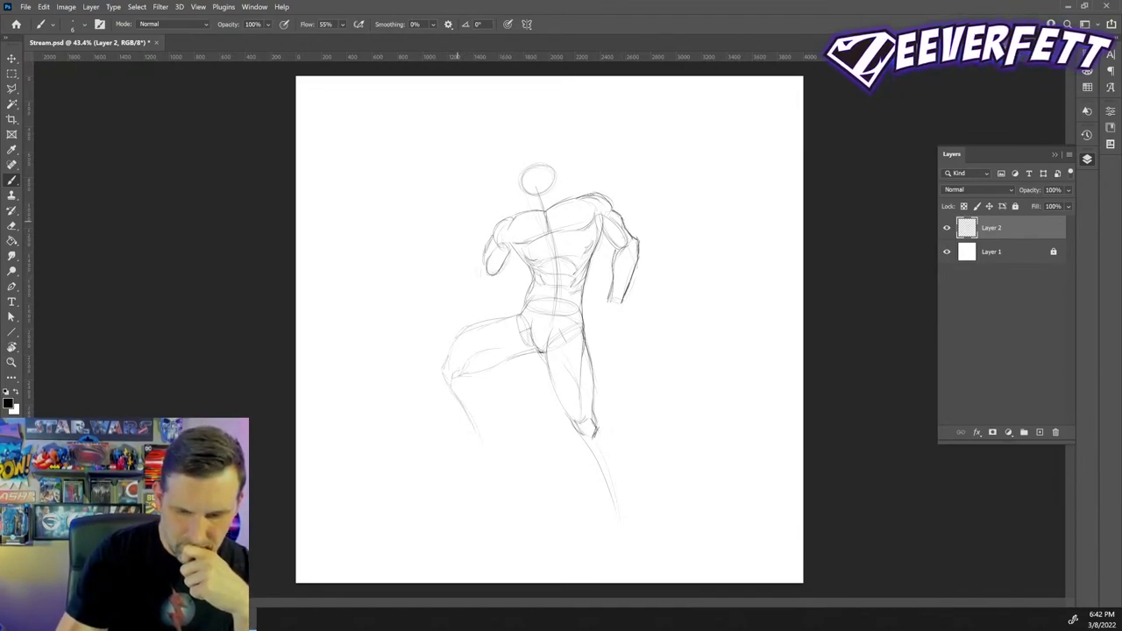
{"action": "left_click_drag", "start_coordinate": [477, 190], "coordinate": [435, 308]}
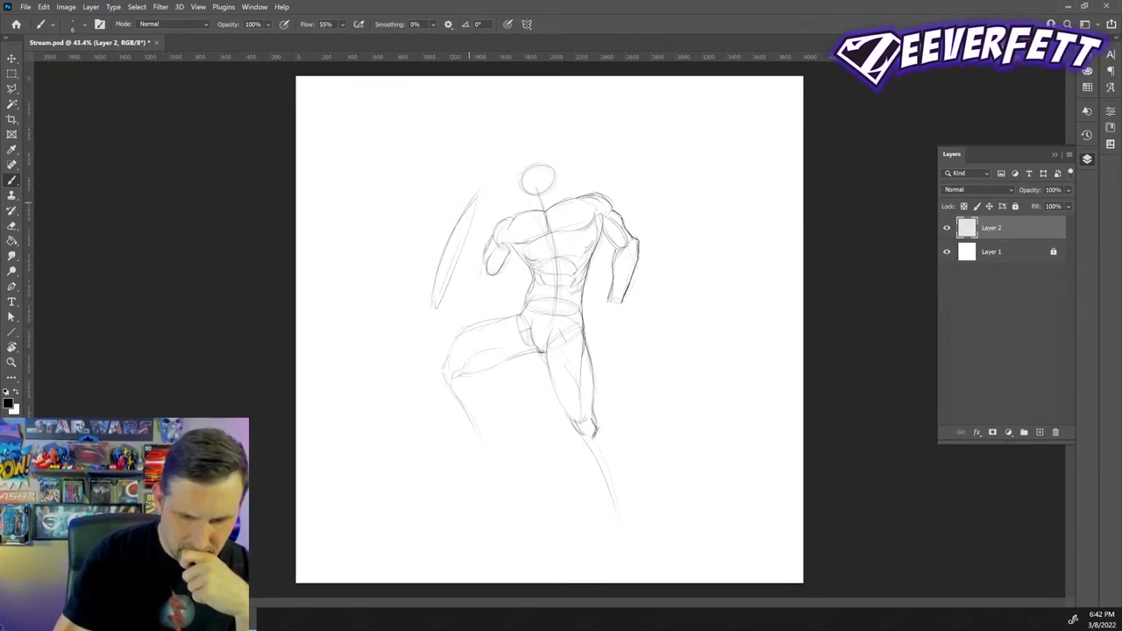
{"action": "left_click_drag", "start_coordinate": [473, 195], "coordinate": [433, 309]}
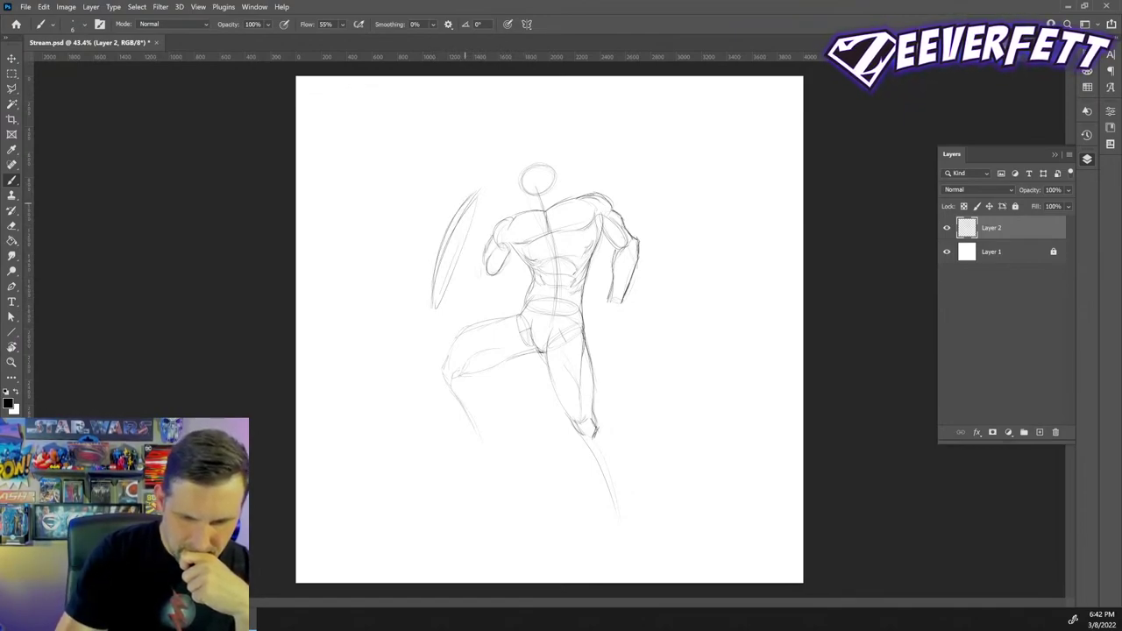
- Darken the tilted shield ellipse and draw a foreshortened forearm with a clenched fist gripping it on the raised-leg side
{"action": "left_click_drag", "start_coordinate": [479, 192], "coordinate": [435, 310]}
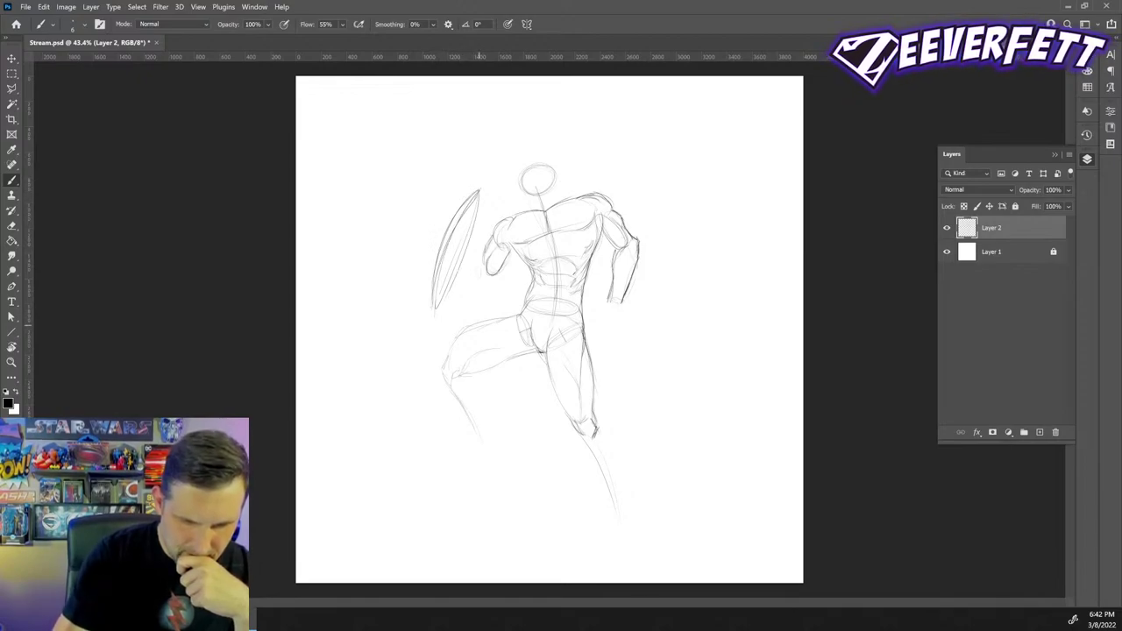
{"action": "left_click_drag", "start_coordinate": [461, 217], "coordinate": [433, 319]}
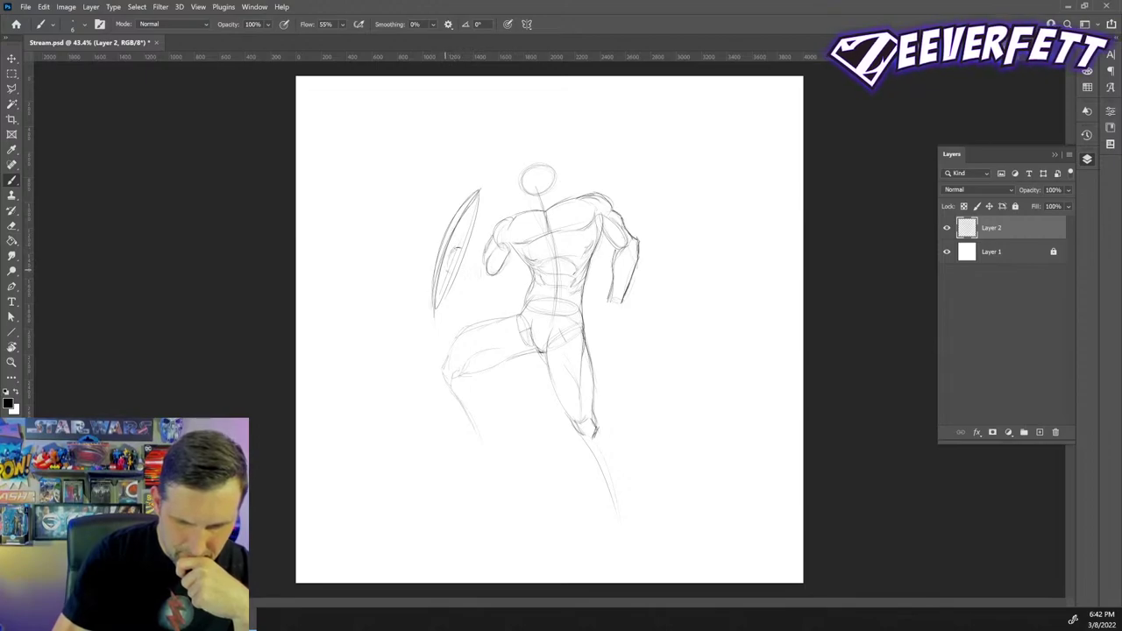
{"action": "mouse_move", "coordinate": [447, 271]}
{"action": "left_mouse_down"}
{"action": "mouse_move", "coordinate": [464, 262]}
{"action": "mouse_move", "coordinate": [458, 272]}
{"action": "mouse_move", "coordinate": [480, 281]}
{"action": "left_mouse_up"}
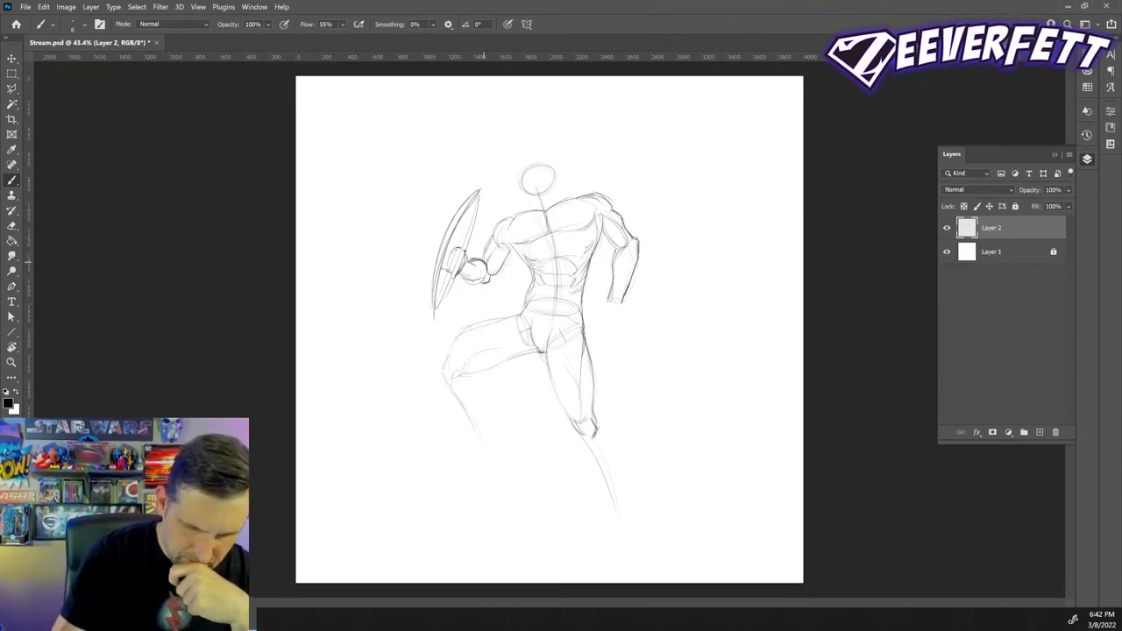
{"action": "mouse_move", "coordinate": [445, 268]}
{"action": "left_mouse_down"}
{"action": "mouse_move", "coordinate": [454, 275]}
{"action": "mouse_move", "coordinate": [446, 260]}
{"action": "left_mouse_up"}
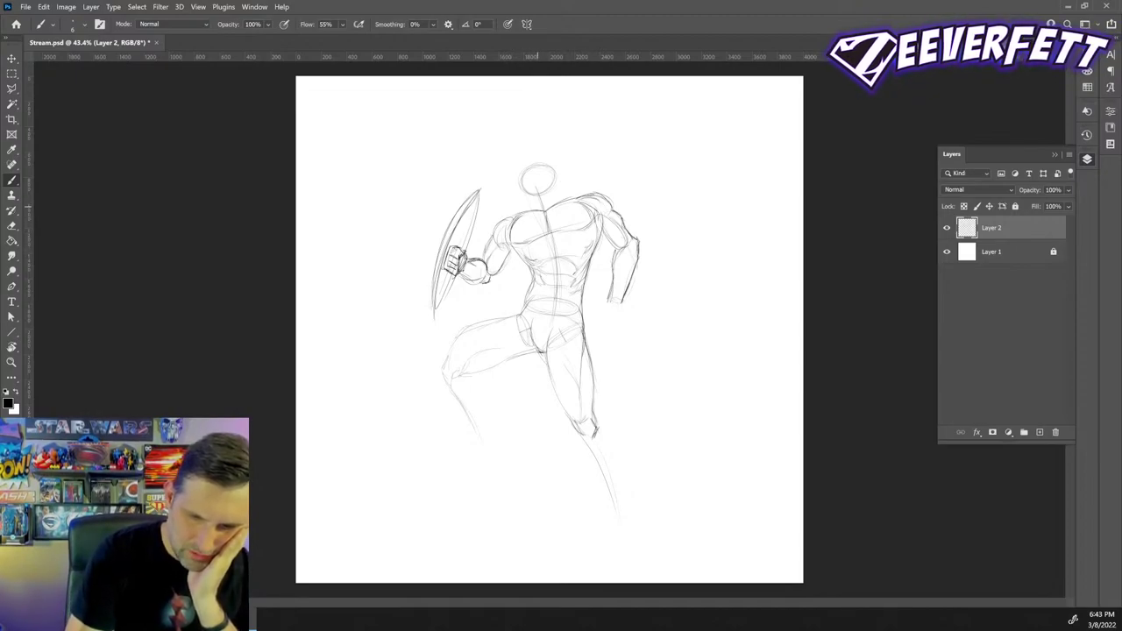
- Sketch the neck and jaw, extend the head upward with ears at the sides, and add facial guidelines across the brow
{"action": "mouse_move", "coordinate": [533, 201]}
{"action": "left_mouse_down"}
{"action": "mouse_move", "coordinate": [512, 217]}
{"action": "mouse_move", "coordinate": [581, 196]}
{"action": "mouse_move", "coordinate": [529, 208]}
{"action": "mouse_move", "coordinate": [545, 207]}
{"action": "left_mouse_up"}
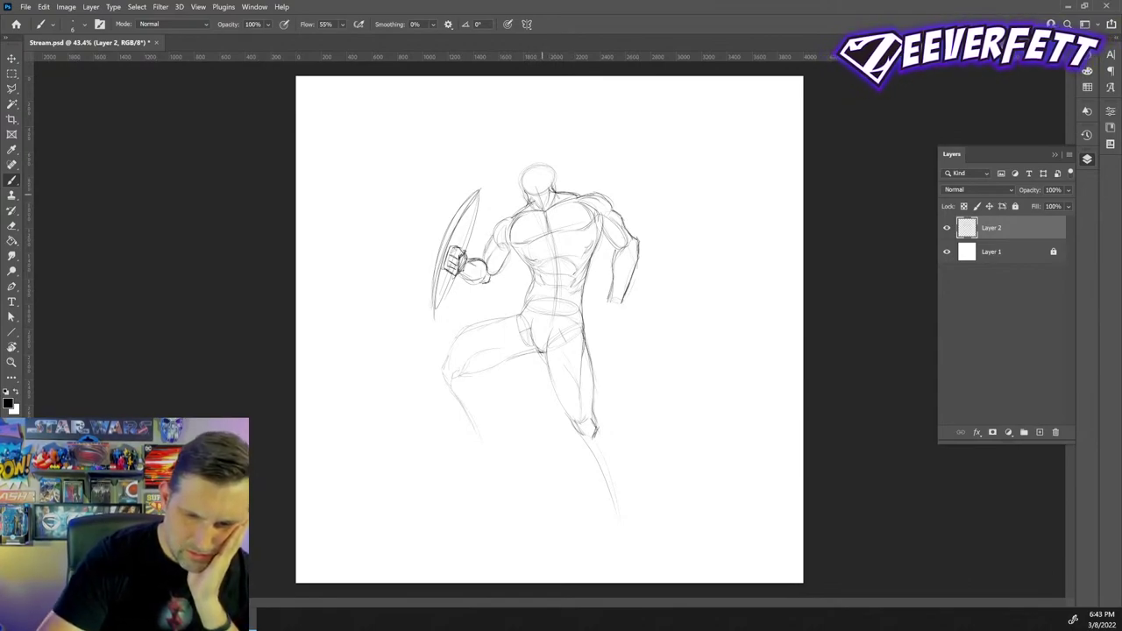
{"action": "mouse_move", "coordinate": [552, 184]}
{"action": "left_mouse_down"}
{"action": "mouse_move", "coordinate": [547, 159]}
{"action": "mouse_move", "coordinate": [552, 179]}
{"action": "left_mouse_up"}
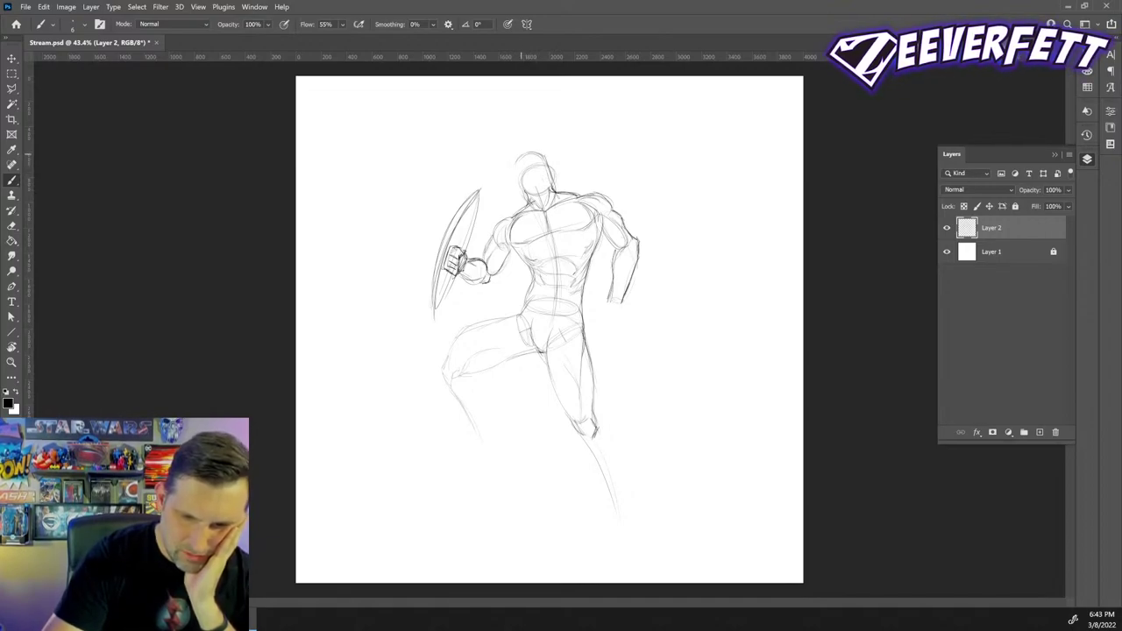
{"action": "mouse_move", "coordinate": [514, 165]}
{"action": "left_mouse_down"}
{"action": "mouse_move", "coordinate": [523, 194]}
{"action": "mouse_move", "coordinate": [542, 161]}
{"action": "mouse_move", "coordinate": [545, 193]}
{"action": "mouse_move", "coordinate": [552, 181]}
{"action": "mouse_move", "coordinate": [519, 186]}
{"action": "left_mouse_up"}
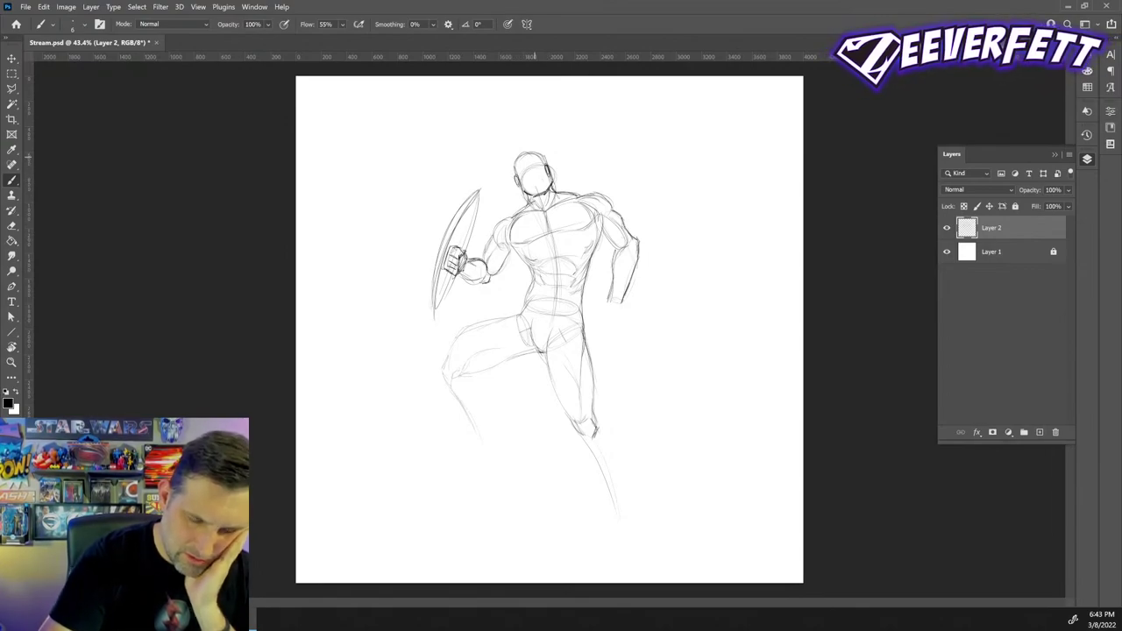
{"action": "left_click_drag", "start_coordinate": [546, 165], "coordinate": [550, 176]}
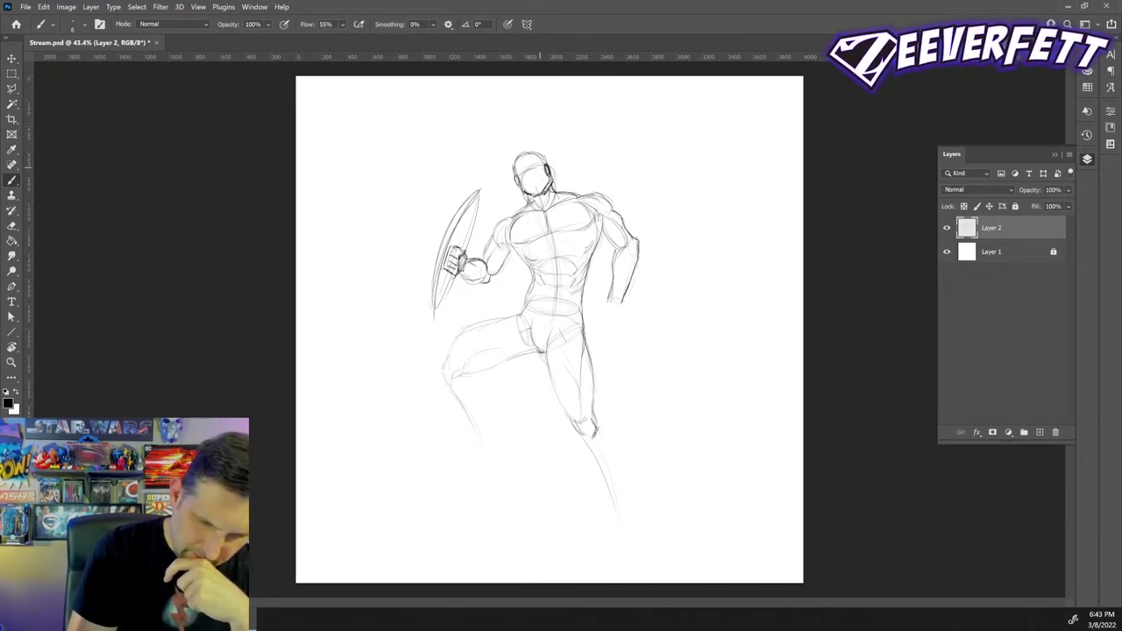
{"action": "left_click_drag", "start_coordinate": [521, 177], "coordinate": [542, 168]}
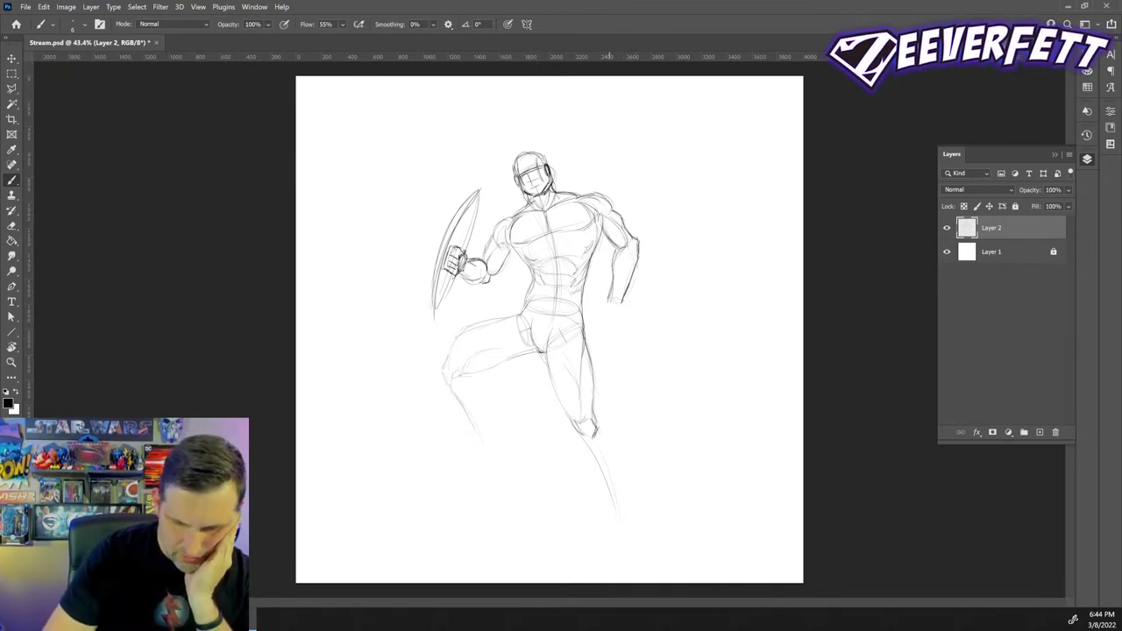
- Outline the calves and shins of both lower legs, tapering them toward the ankles
{"action": "left_click_drag", "start_coordinate": [596, 419], "coordinate": [613, 461]}
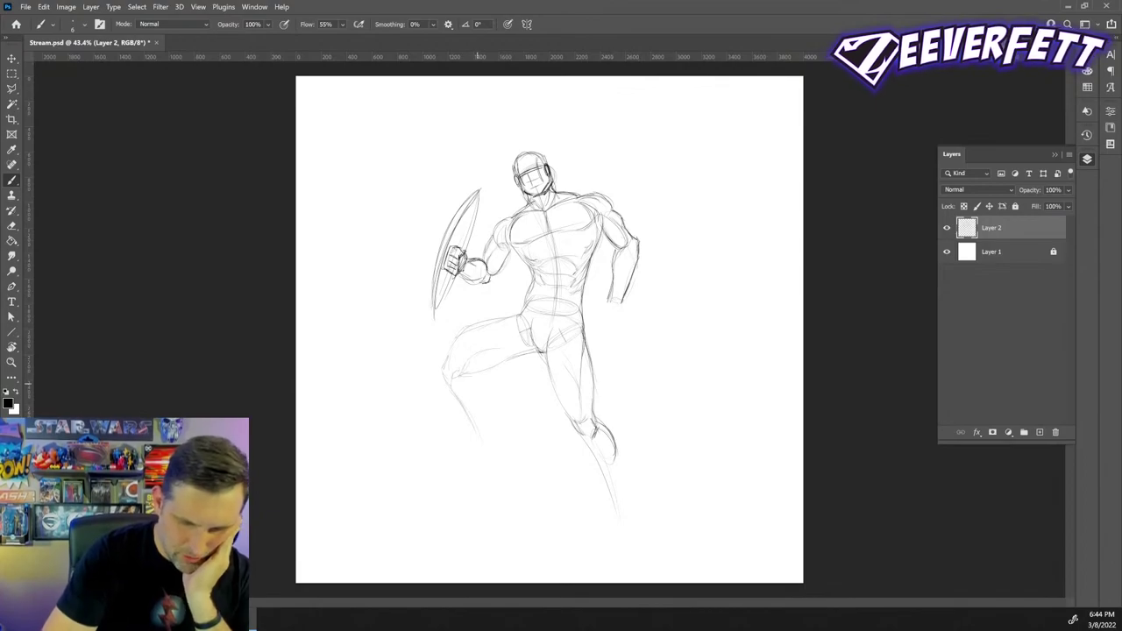
{"action": "mouse_move", "coordinate": [471, 380]}
{"action": "left_mouse_down"}
{"action": "mouse_move", "coordinate": [482, 401]}
{"action": "mouse_move", "coordinate": [456, 403]}
{"action": "mouse_move", "coordinate": [481, 449]}
{"action": "left_mouse_up"}
{"action": "left_click_drag", "start_coordinate": [479, 402], "coordinate": [482, 417]}
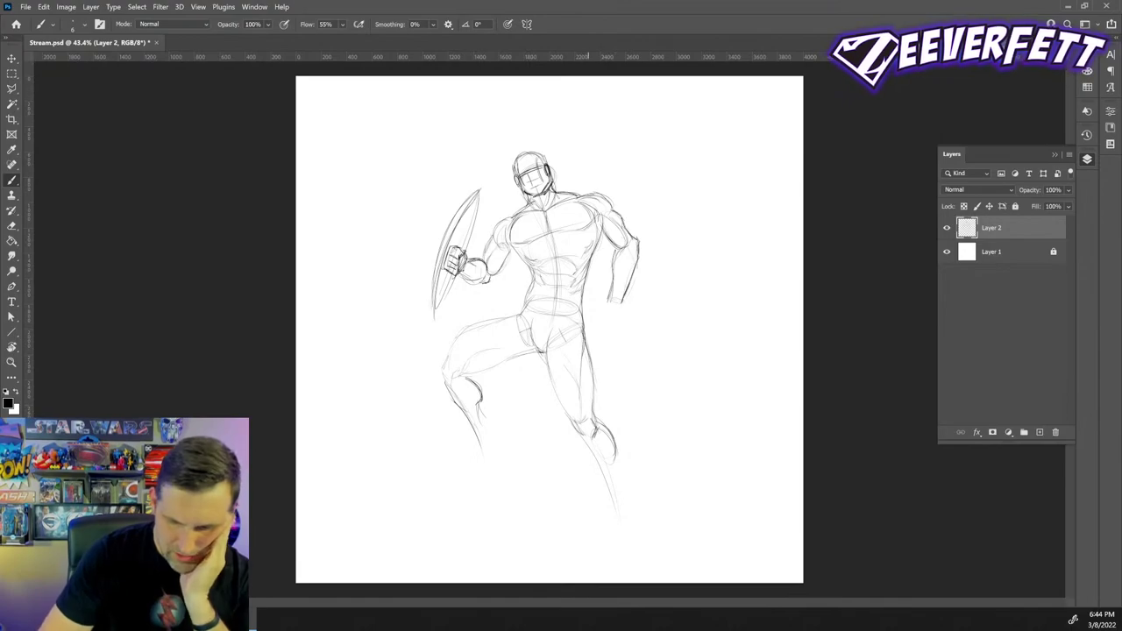
{"action": "left_click_drag", "start_coordinate": [579, 437], "coordinate": [579, 451]}
{"action": "left_click_drag", "start_coordinate": [580, 451], "coordinate": [608, 490]}
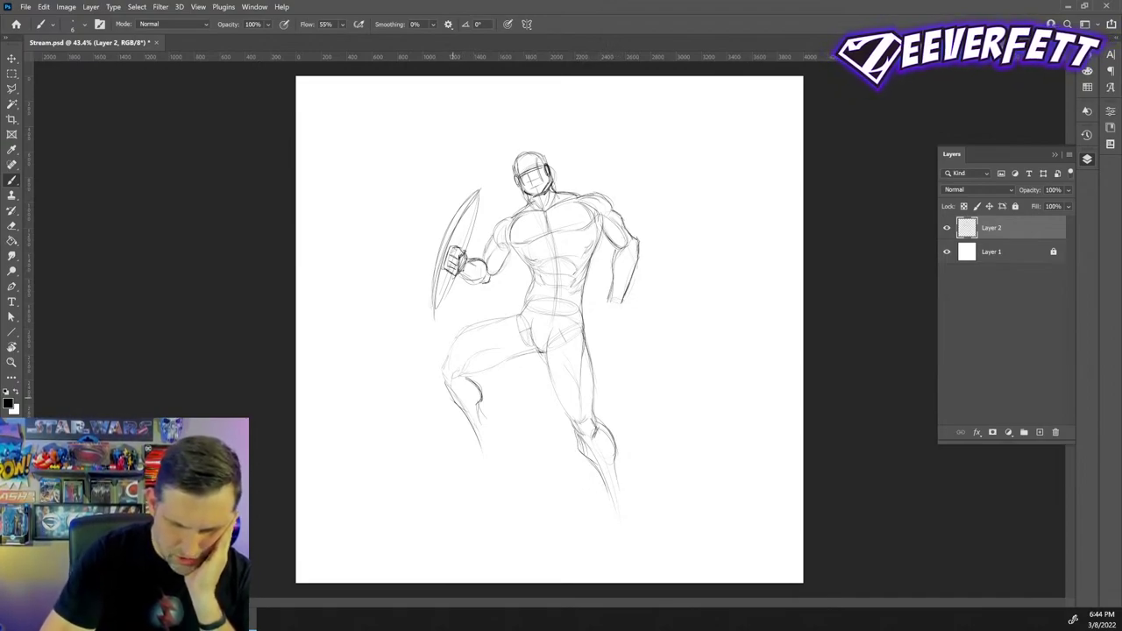
{"action": "mouse_move", "coordinate": [445, 383]}
{"action": "left_mouse_down"}
{"action": "mouse_move", "coordinate": [482, 417]}
{"action": "mouse_move", "coordinate": [474, 447]}
{"action": "left_mouse_up"}
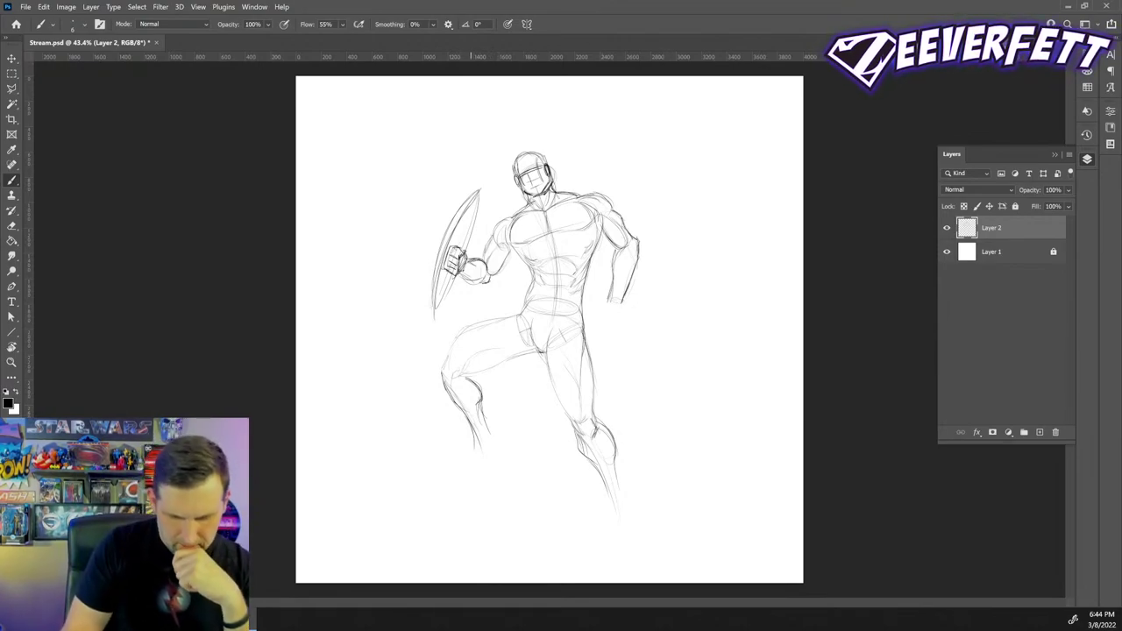
- Draw the ankle and foot of the raised leg, with the heel, toes and a dark ground line under the sole
{"action": "mouse_move", "coordinate": [477, 447]}
{"action": "left_mouse_down"}
{"action": "mouse_move", "coordinate": [456, 483]}
{"action": "mouse_move", "coordinate": [461, 472]}
{"action": "mouse_move", "coordinate": [448, 479]}
{"action": "mouse_move", "coordinate": [462, 491]}
{"action": "left_mouse_up"}
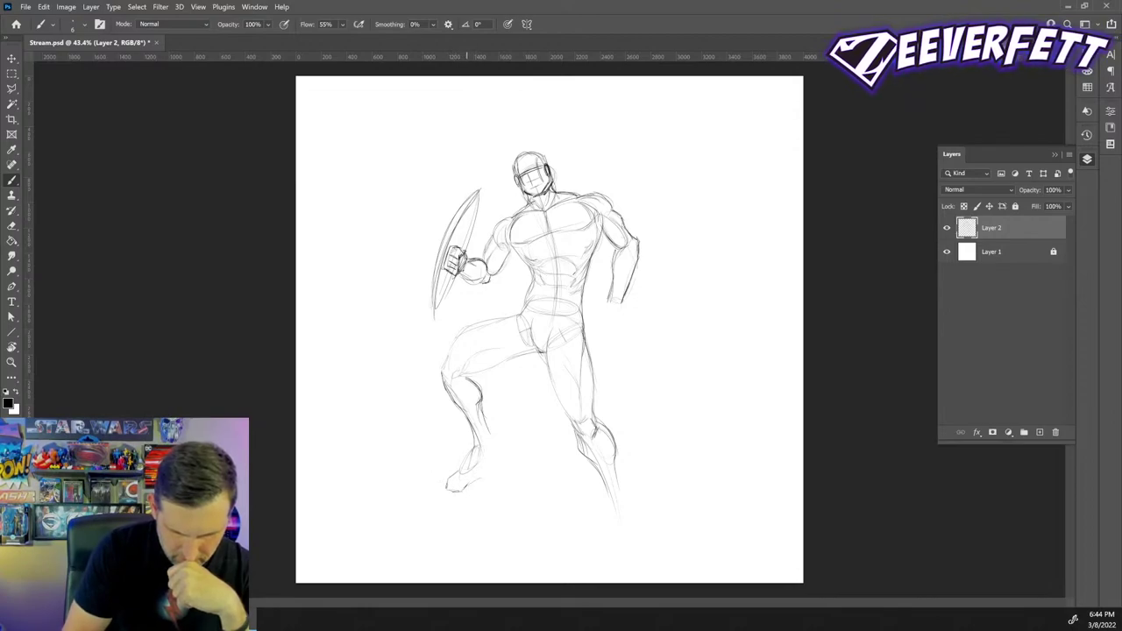
{"action": "left_click_drag", "start_coordinate": [479, 480], "coordinate": [458, 491]}
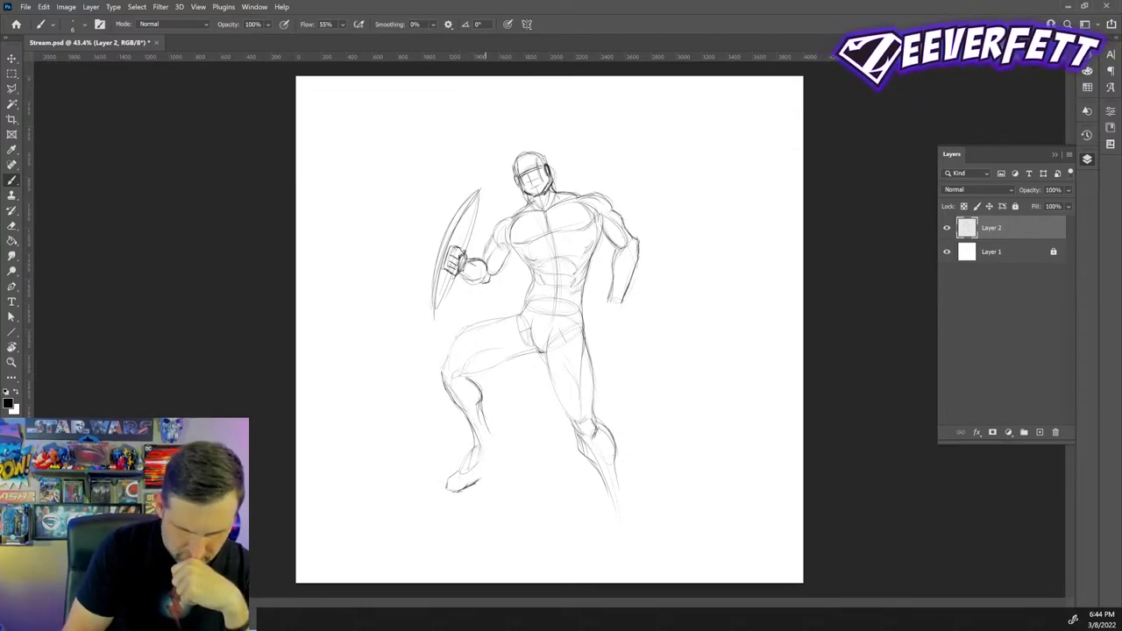
{"action": "left_click_drag", "start_coordinate": [484, 428], "coordinate": [494, 446]}
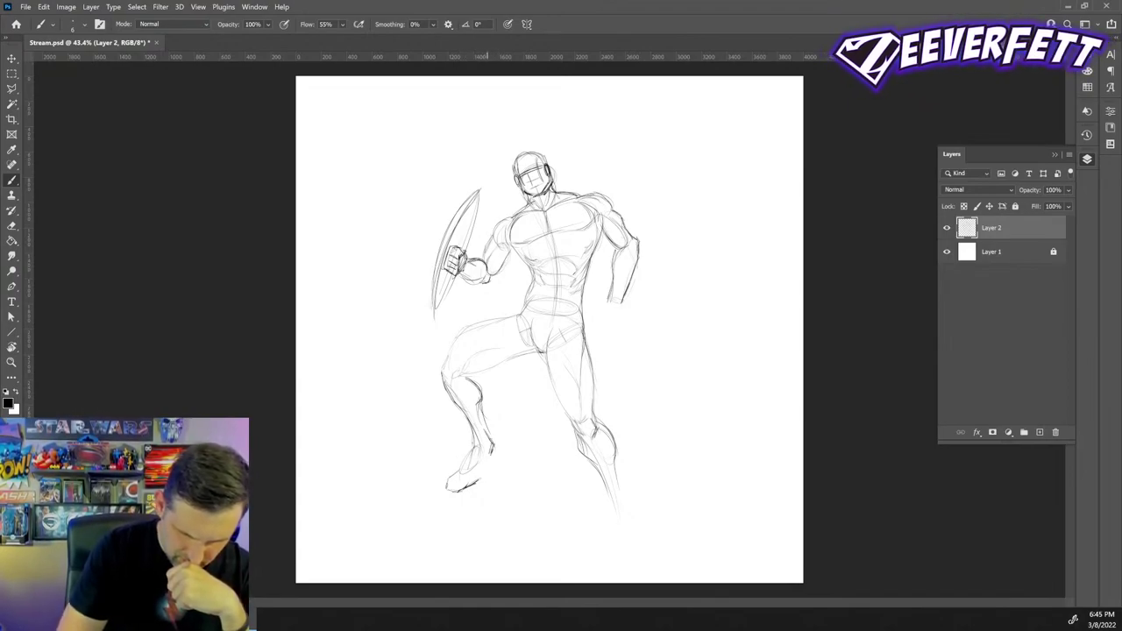
{"action": "mouse_move", "coordinate": [487, 432]}
{"action": "left_mouse_down"}
{"action": "mouse_move", "coordinate": [501, 473]}
{"action": "mouse_move", "coordinate": [443, 494]}
{"action": "left_mouse_up"}
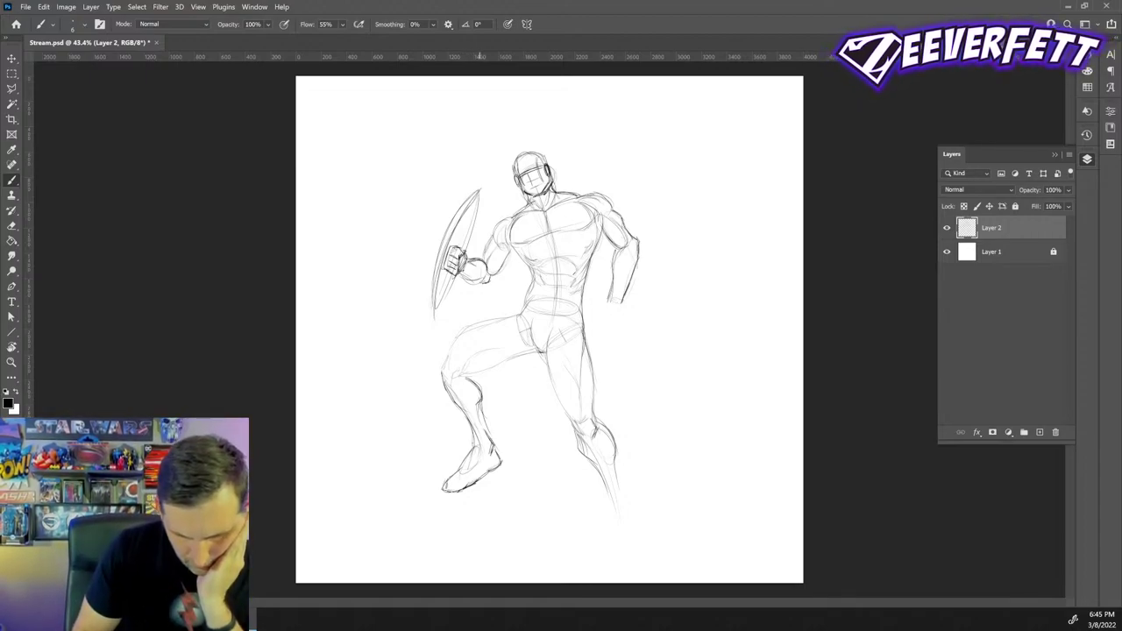
{"action": "left_click_drag", "start_coordinate": [475, 482], "coordinate": [439, 489]}
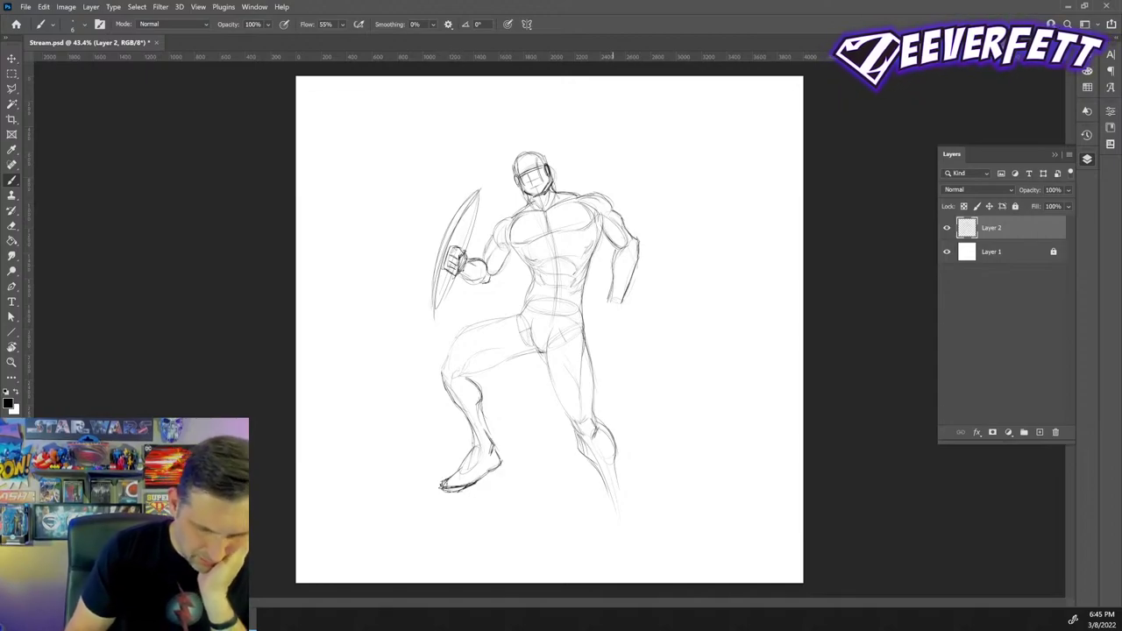
{"action": "left_click_drag", "start_coordinate": [472, 490], "coordinate": [436, 491]}
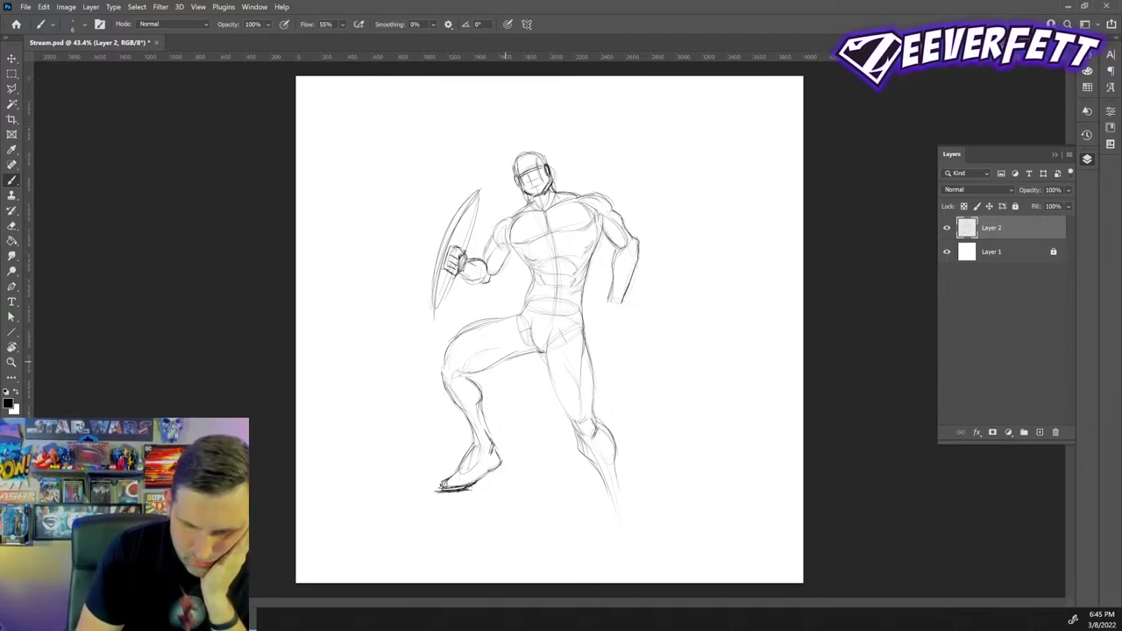
- Reinforce the straight leg's thigh and hip outlines and refine the waist and lower abdominal lines
{"action": "left_click_drag", "start_coordinate": [543, 354], "coordinate": [581, 423]}
{"action": "left_click_drag", "start_coordinate": [583, 336], "coordinate": [594, 405]}
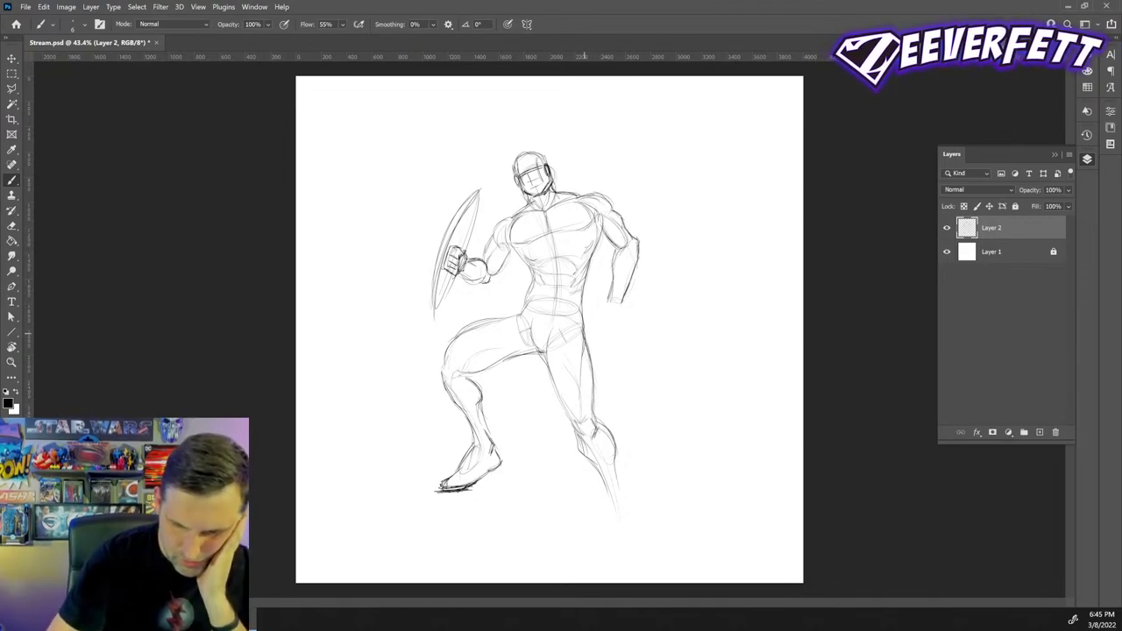
{"action": "left_click_drag", "start_coordinate": [583, 310], "coordinate": [584, 336]}
{"action": "mouse_move", "coordinate": [585, 301]}
{"action": "left_mouse_down"}
{"action": "mouse_move", "coordinate": [583, 323]}
{"action": "mouse_move", "coordinate": [581, 311]}
{"action": "left_mouse_up"}
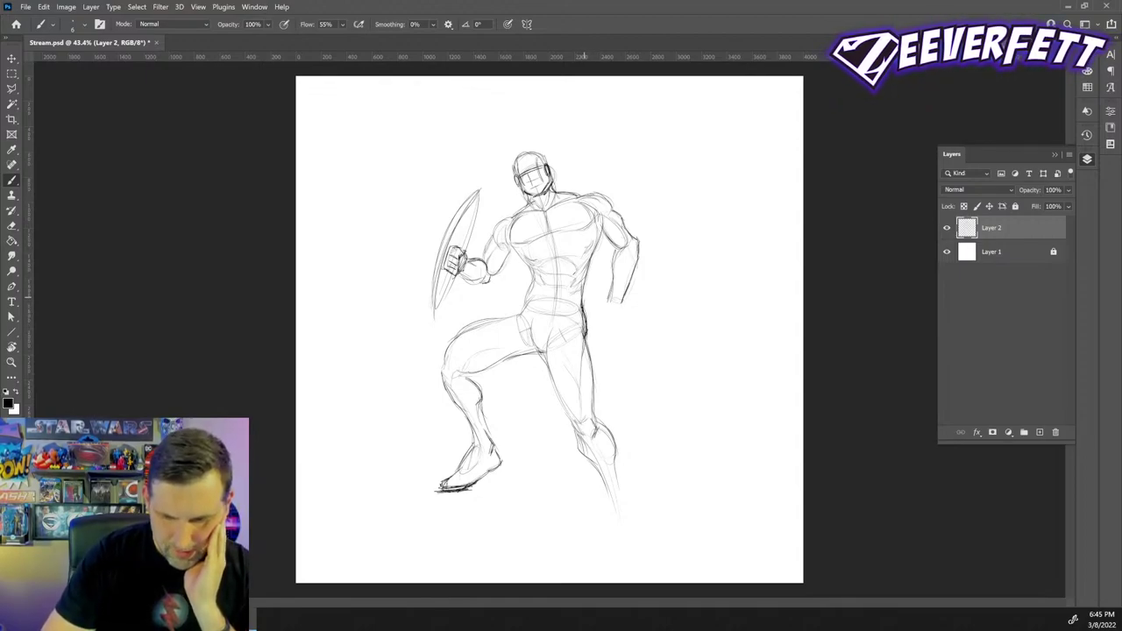
{"action": "left_click_drag", "start_coordinate": [575, 282], "coordinate": [557, 314]}
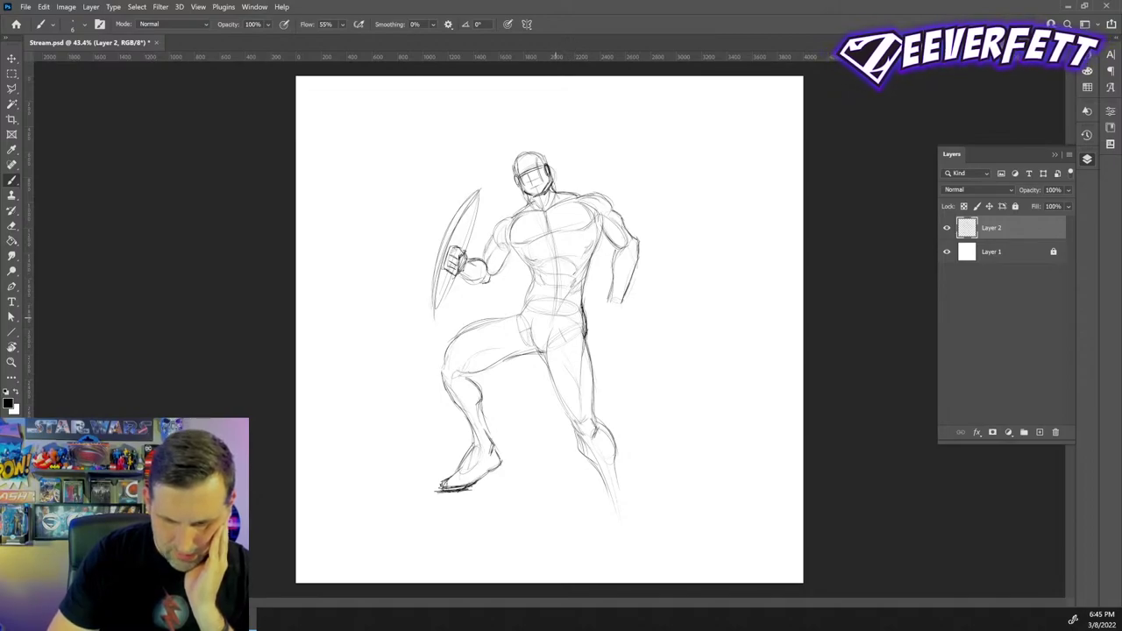
{"action": "left_click_drag", "start_coordinate": [539, 275], "coordinate": [551, 306]}
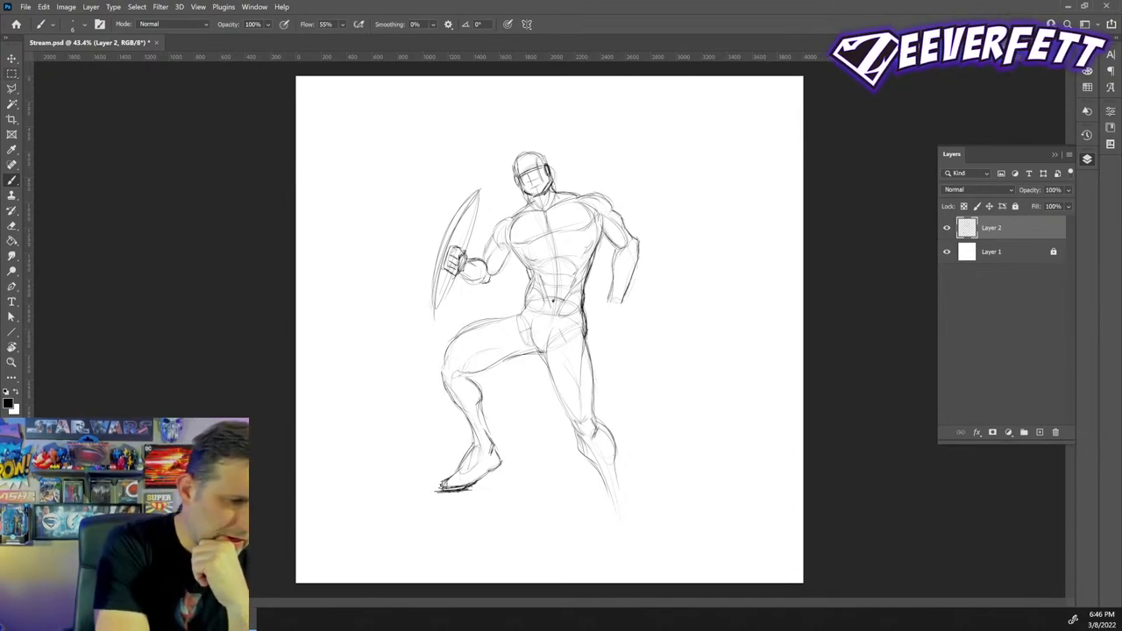
- Lasso the pelvis and both legs, move them up slightly to shorten the waist, and clear the stray dot beside the figure
{"action": "key", "text": "l"}
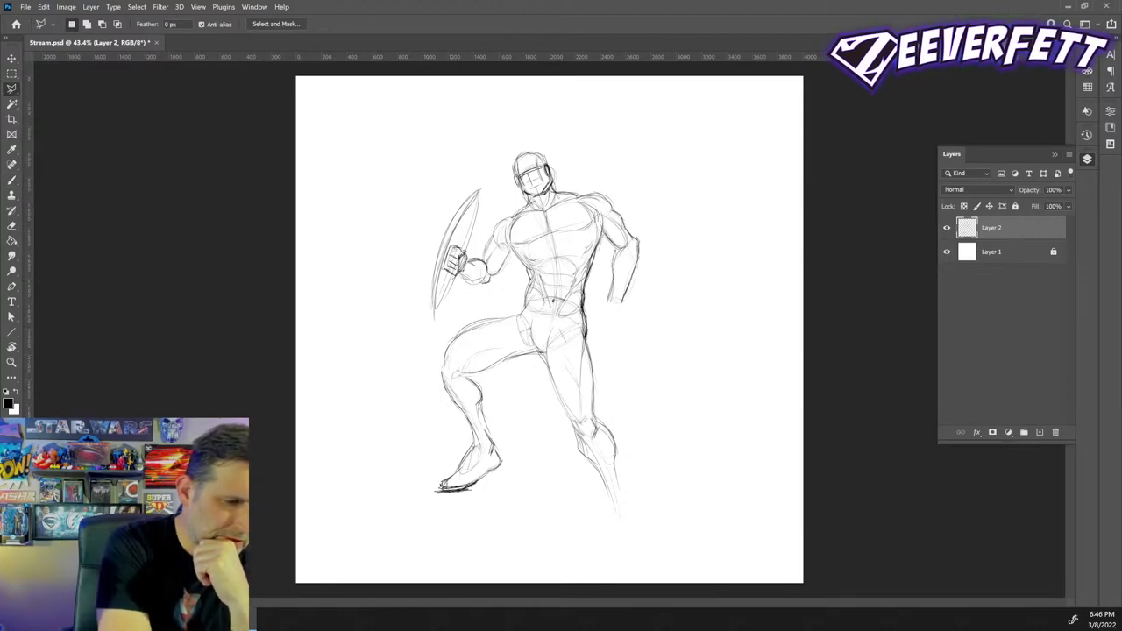
{"action": "right_click", "coordinate": [12, 89]}
{"action": "left_click", "coordinate": [59, 88]}
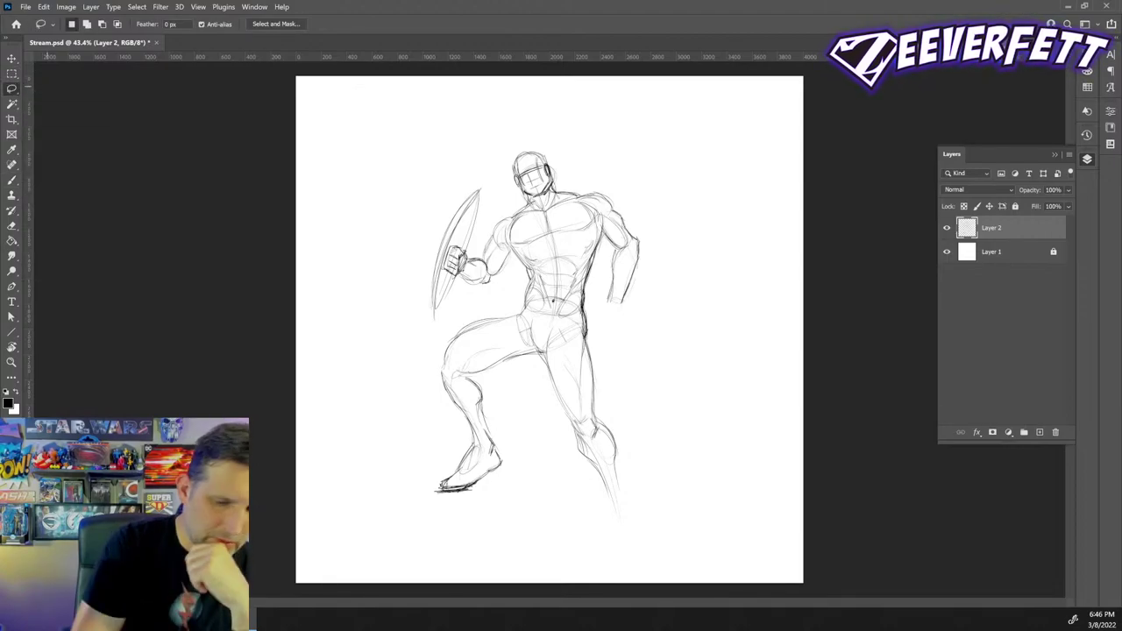
{"action": "mouse_move", "coordinate": [501, 538]}
{"action": "left_mouse_down"}
{"action": "mouse_move", "coordinate": [689, 505]}
{"action": "mouse_move", "coordinate": [602, 321]}
{"action": "mouse_move", "coordinate": [471, 321]}
{"action": "mouse_move", "coordinate": [410, 395]}
{"action": "mouse_move", "coordinate": [469, 529]}
{"action": "mouse_move", "coordinate": [501, 538]}
{"action": "left_mouse_up"}
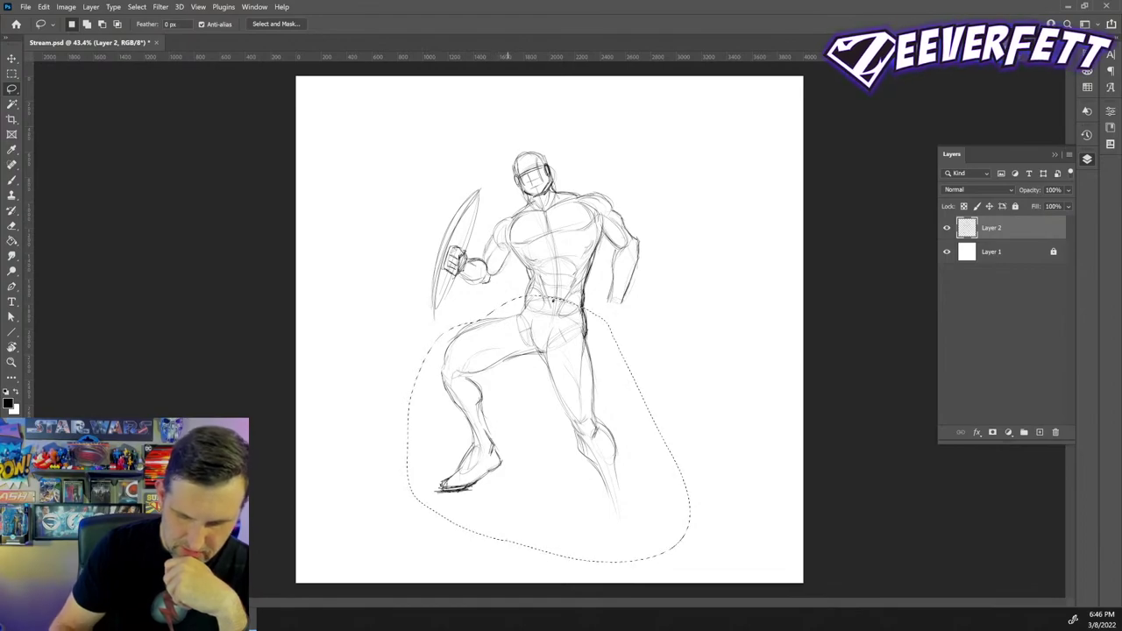
{"action": "key", "text": "v"}
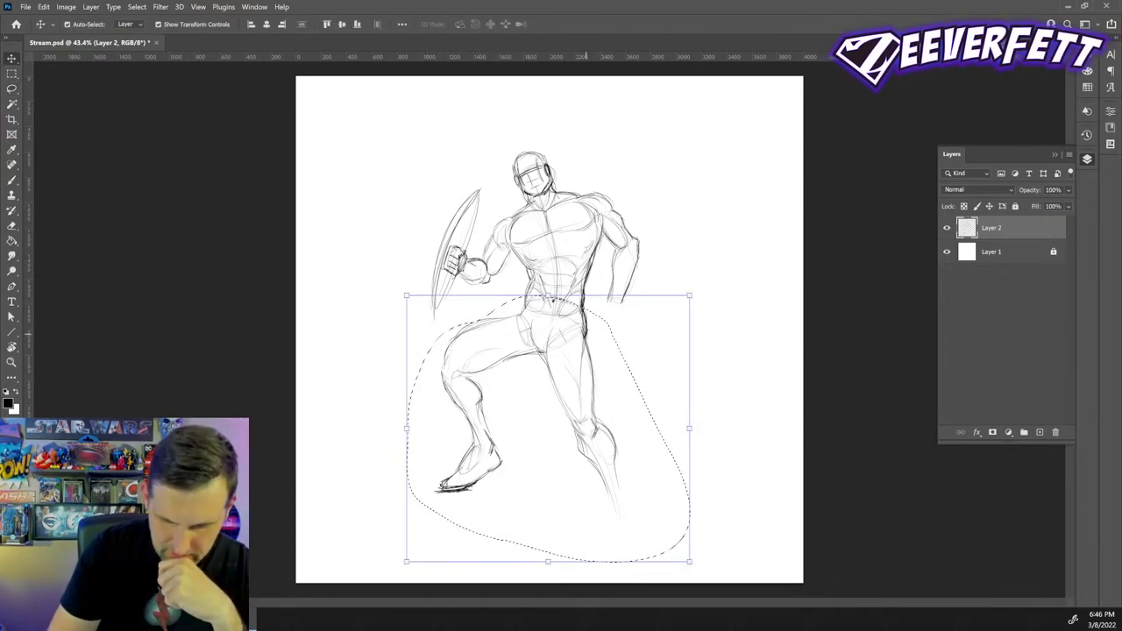
{"action": "left_click_drag", "start_coordinate": [580, 284], "coordinate": [584, 301]}
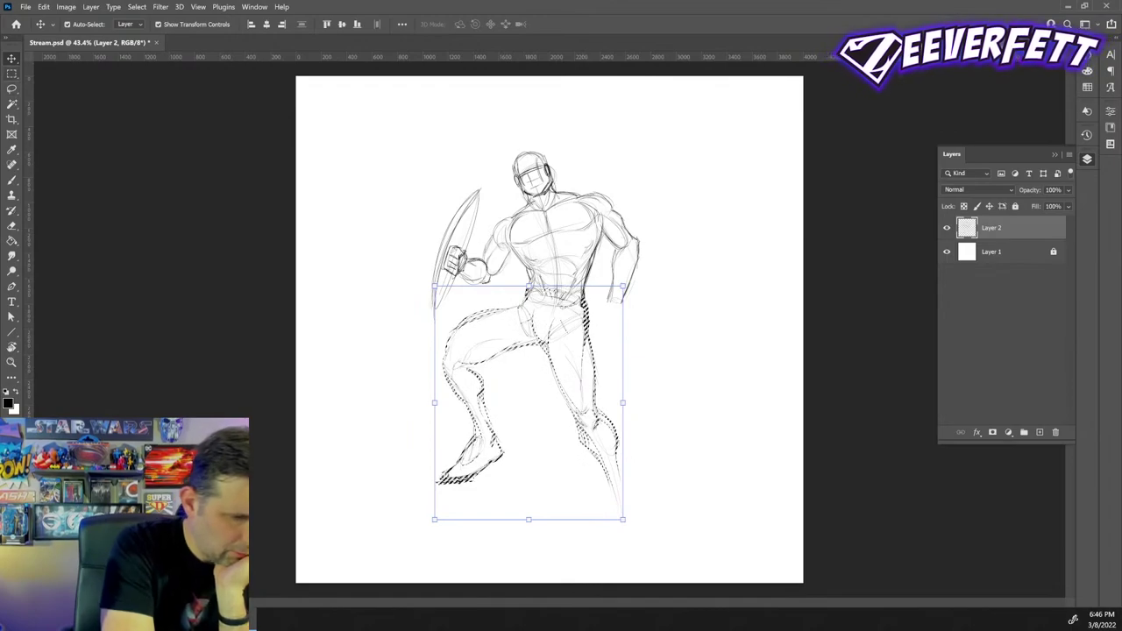
{"action": "key", "text": "m"}
{"action": "key", "text": "ctrl+d"}
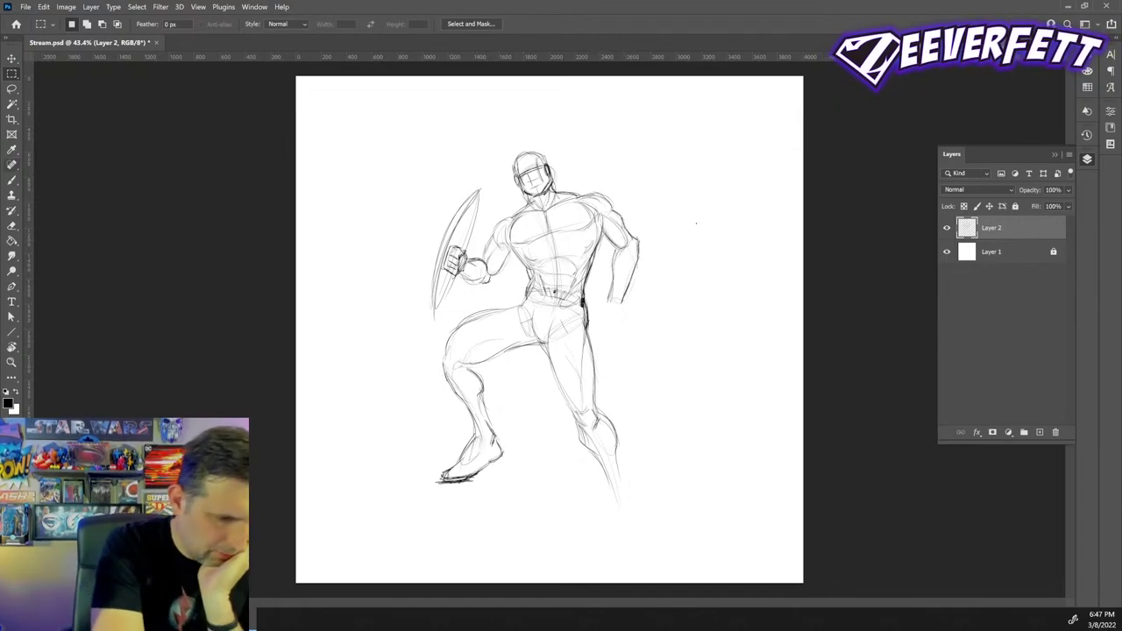
{"action": "key", "text": "b"}
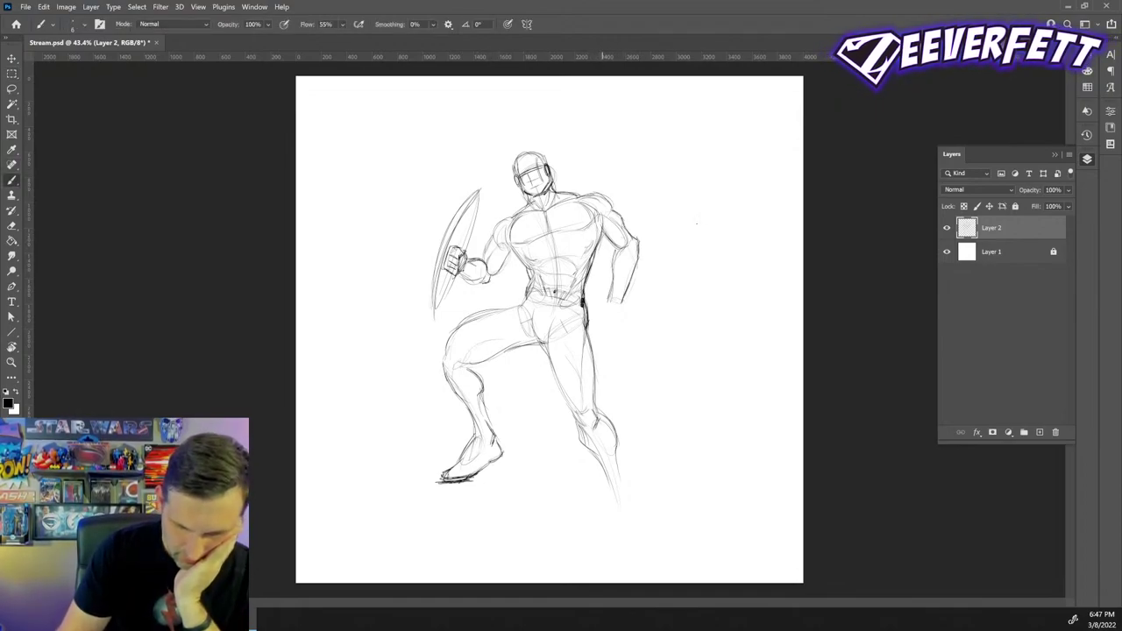
{"action": "key", "text": "m"}
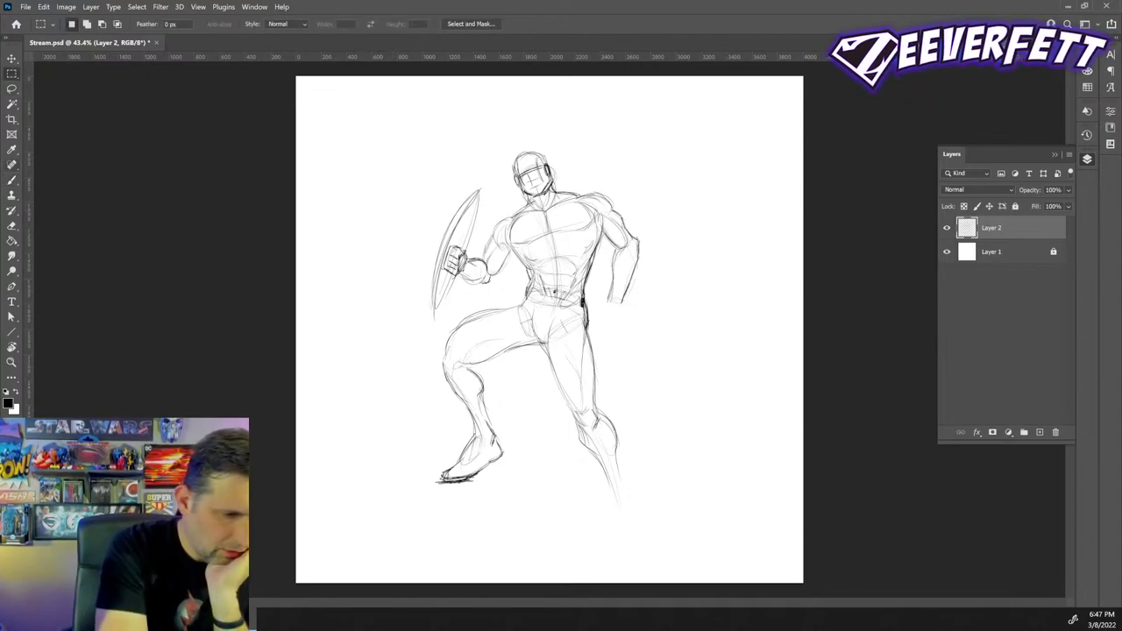
- Finish the straight leg's lower calf and draw its ankle and forward-pointing foot with the Brush
{"action": "key", "text": "b"}
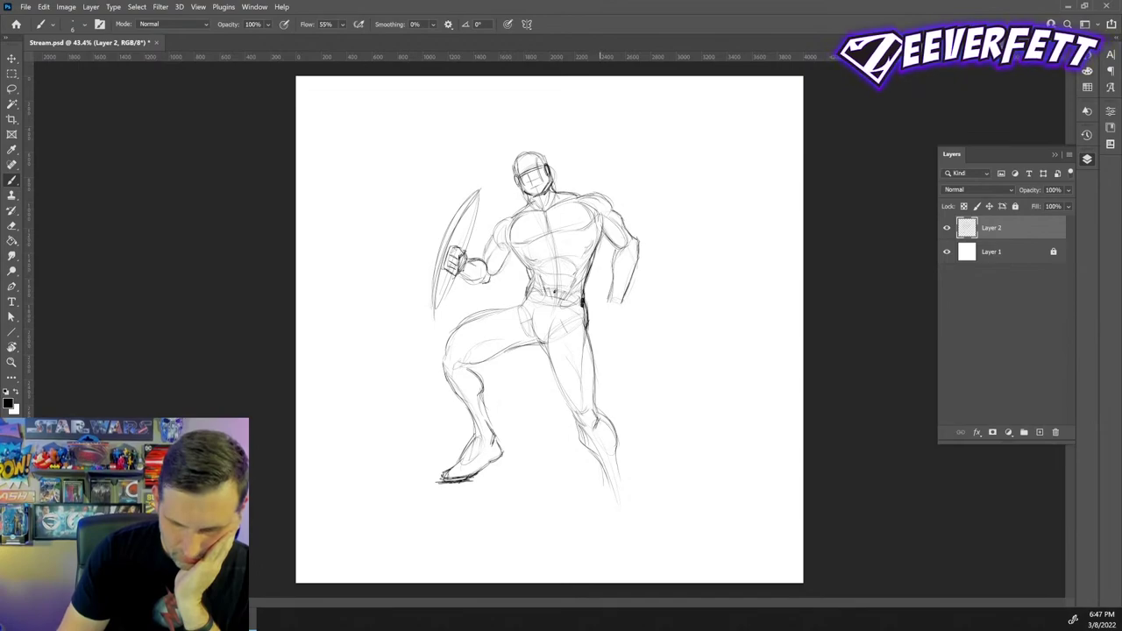
{"action": "left_click_drag", "start_coordinate": [603, 484], "coordinate": [613, 497]}
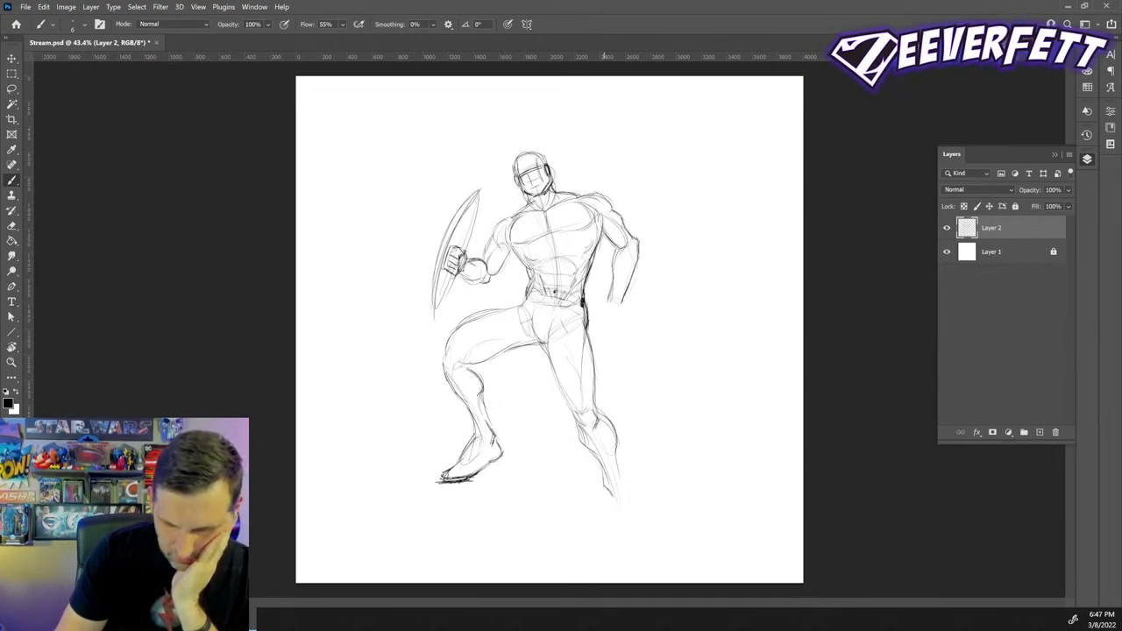
{"action": "mouse_move", "coordinate": [615, 456]}
{"action": "left_mouse_down"}
{"action": "mouse_move", "coordinate": [618, 514]}
{"action": "mouse_move", "coordinate": [620, 499]}
{"action": "left_mouse_up"}
{"action": "mouse_move", "coordinate": [608, 492]}
{"action": "left_mouse_down"}
{"action": "mouse_move", "coordinate": [611, 522]}
{"action": "mouse_move", "coordinate": [628, 508]}
{"action": "mouse_move", "coordinate": [621, 522]}
{"action": "left_mouse_up"}
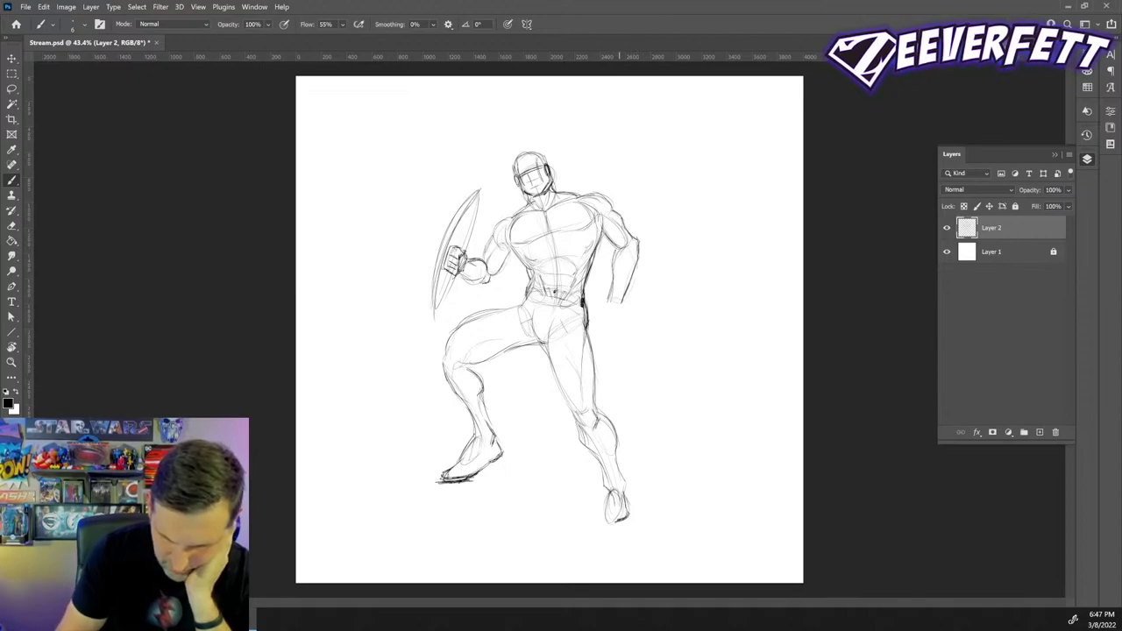
{"action": "left_click_drag", "start_coordinate": [607, 512], "coordinate": [588, 553]}
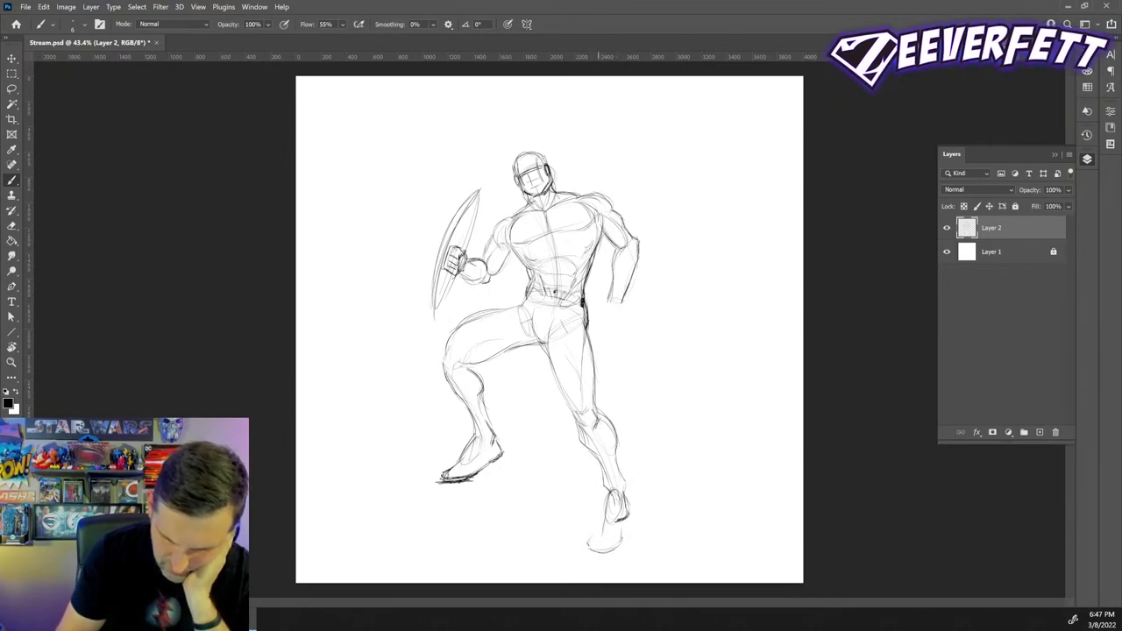
{"action": "mouse_move", "coordinate": [604, 520]}
{"action": "left_mouse_down"}
{"action": "mouse_move", "coordinate": [585, 543]}
{"action": "mouse_move", "coordinate": [623, 527]}
{"action": "mouse_move", "coordinate": [622, 538]}
{"action": "left_mouse_up"}
{"action": "mouse_move", "coordinate": [623, 495]}
{"action": "left_mouse_down"}
{"action": "mouse_move", "coordinate": [626, 516]}
{"action": "mouse_move", "coordinate": [606, 511]}
{"action": "left_mouse_up"}
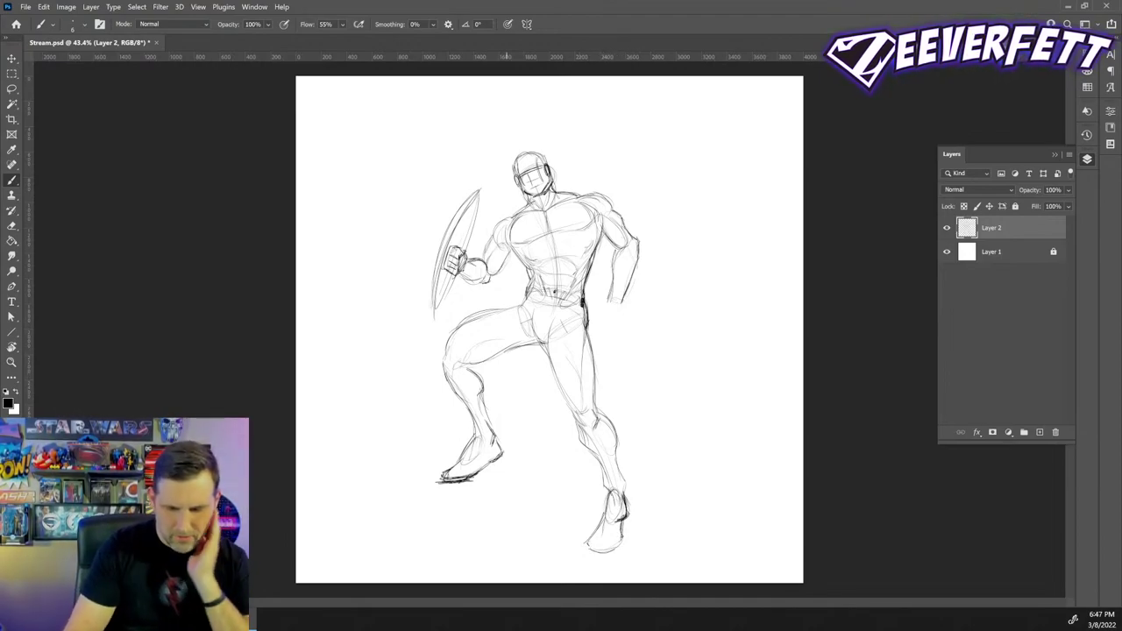
- Draw a direction arrow between the two feet and another one pointing at the shield's outer face
{"action": "mouse_move", "coordinate": [537, 468]}
{"action": "left_mouse_down"}
{"action": "mouse_move", "coordinate": [509, 501]}
{"action": "mouse_move", "coordinate": [523, 500]}
{"action": "left_mouse_up"}
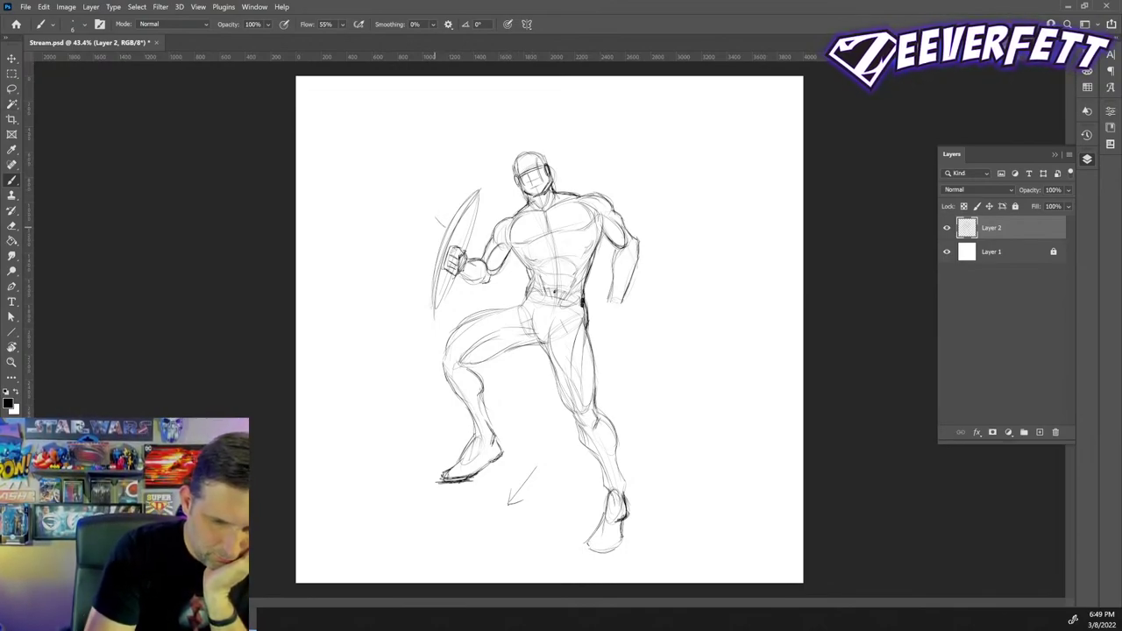
{"action": "left_click_drag", "start_coordinate": [444, 230], "coordinate": [393, 195]}
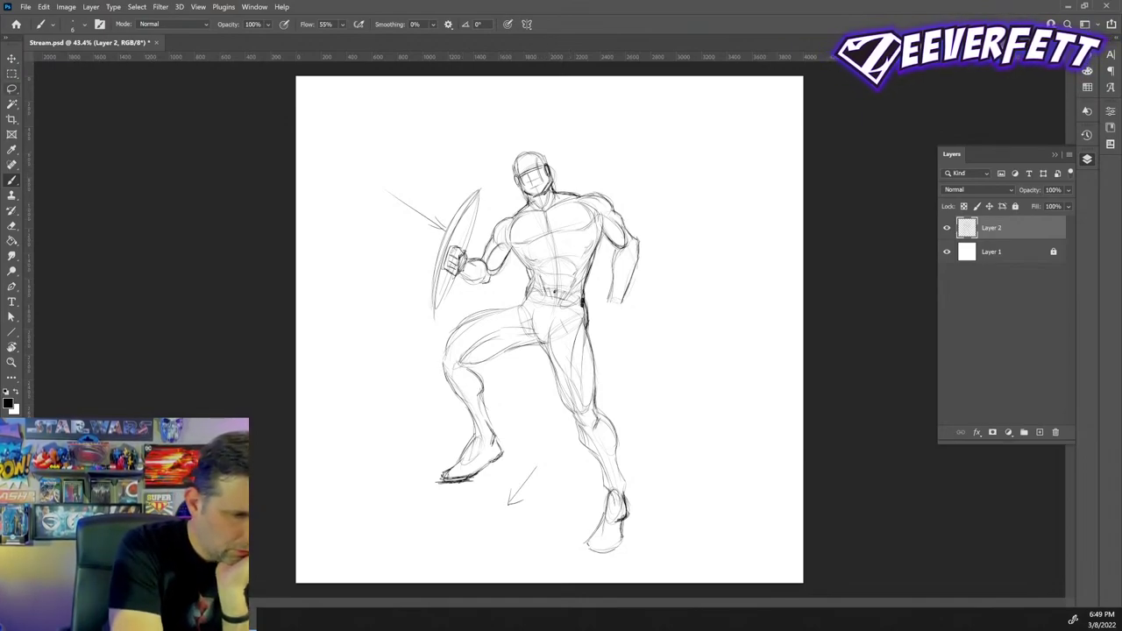
- Lasso the head, rotate it about 11 degrees clockwise, and clear the selection
{"action": "key", "text": "l"}
{"action": "mouse_move", "coordinate": [531, 201]}
{"action": "left_mouse_down"}
{"action": "mouse_move", "coordinate": [547, 199]}
{"action": "mouse_move", "coordinate": [559, 145]}
{"action": "mouse_move", "coordinate": [503, 180]}
{"action": "mouse_move", "coordinate": [531, 202]}
{"action": "left_mouse_up"}
{"action": "key", "text": "v"}
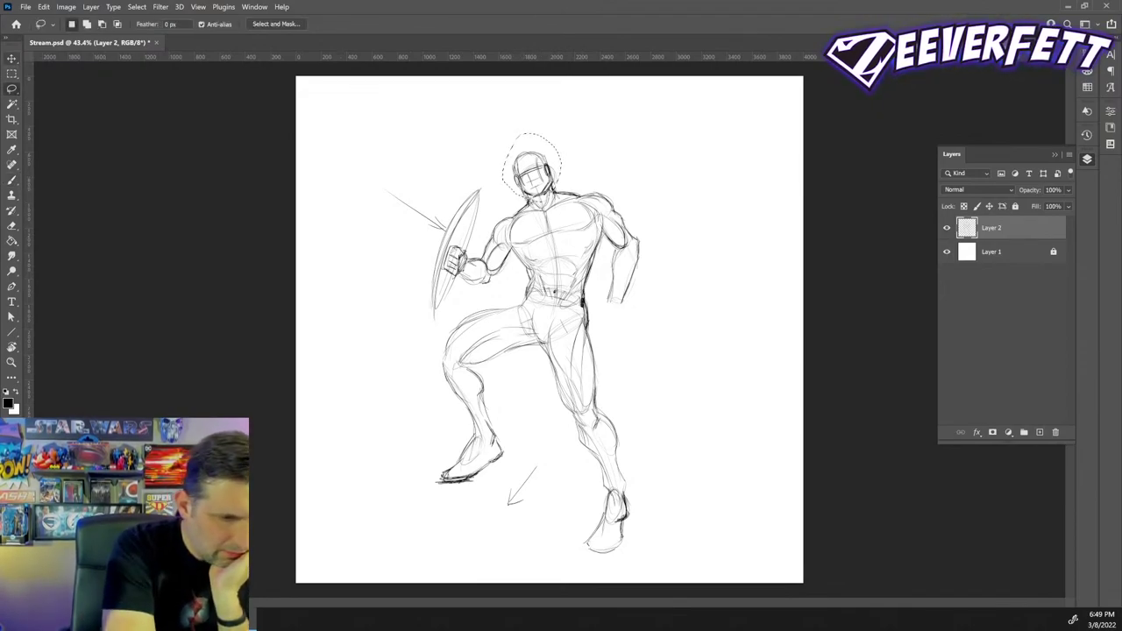
{"action": "left_click_drag", "start_coordinate": [568, 128], "coordinate": [548, 168]}
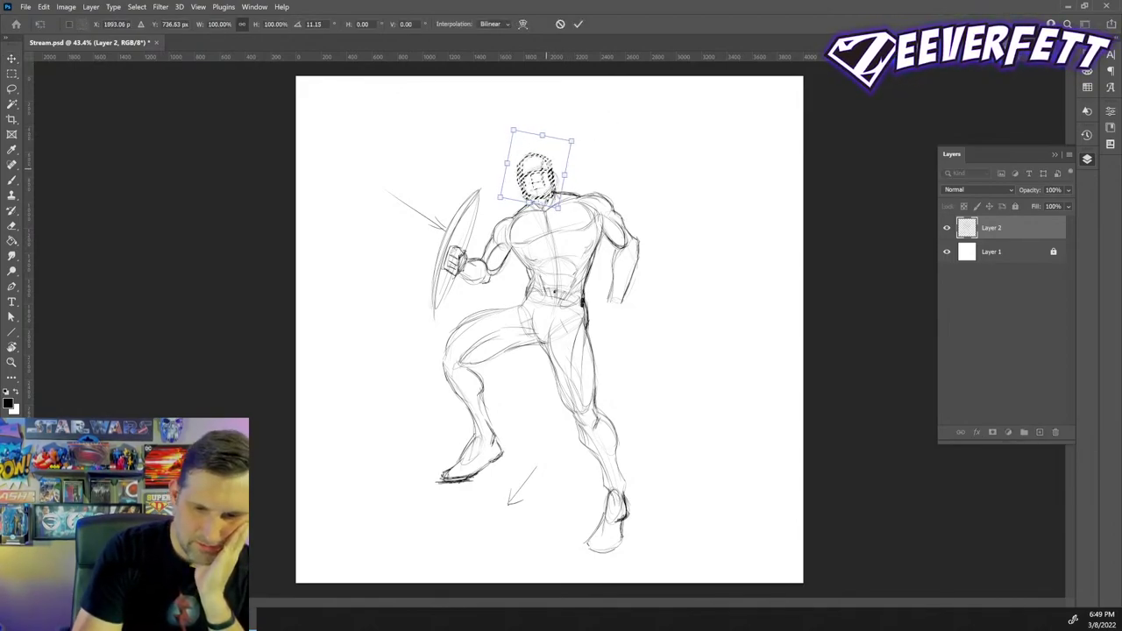
{"action": "left_click", "coordinate": [578, 25]}
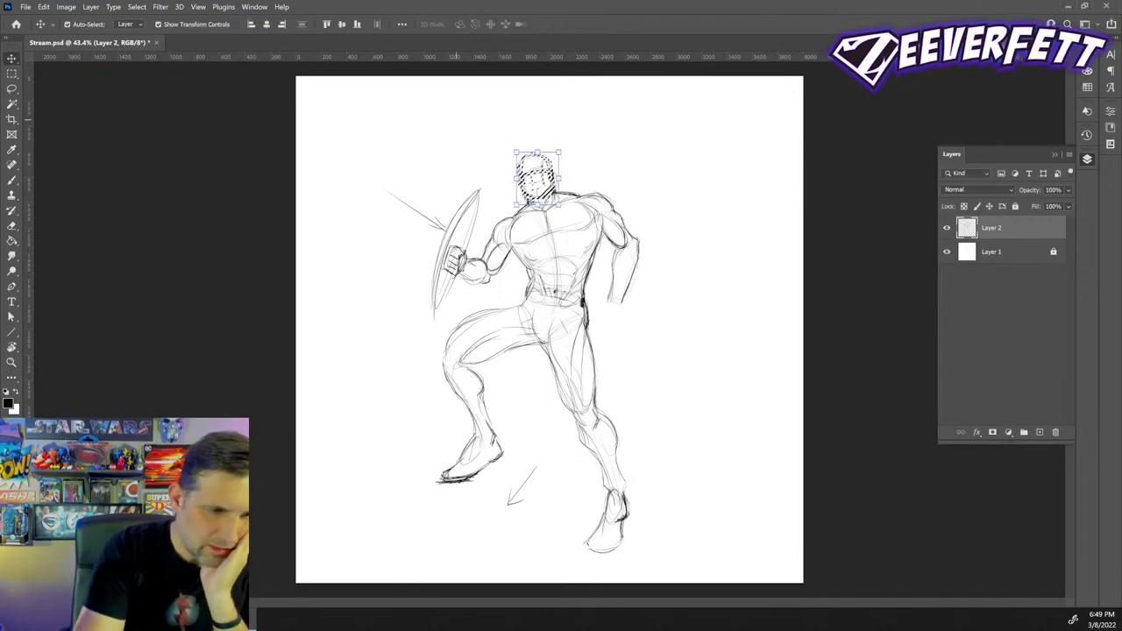
{"action": "key", "text": "m"}
{"action": "key", "text": "ctrl+d"}
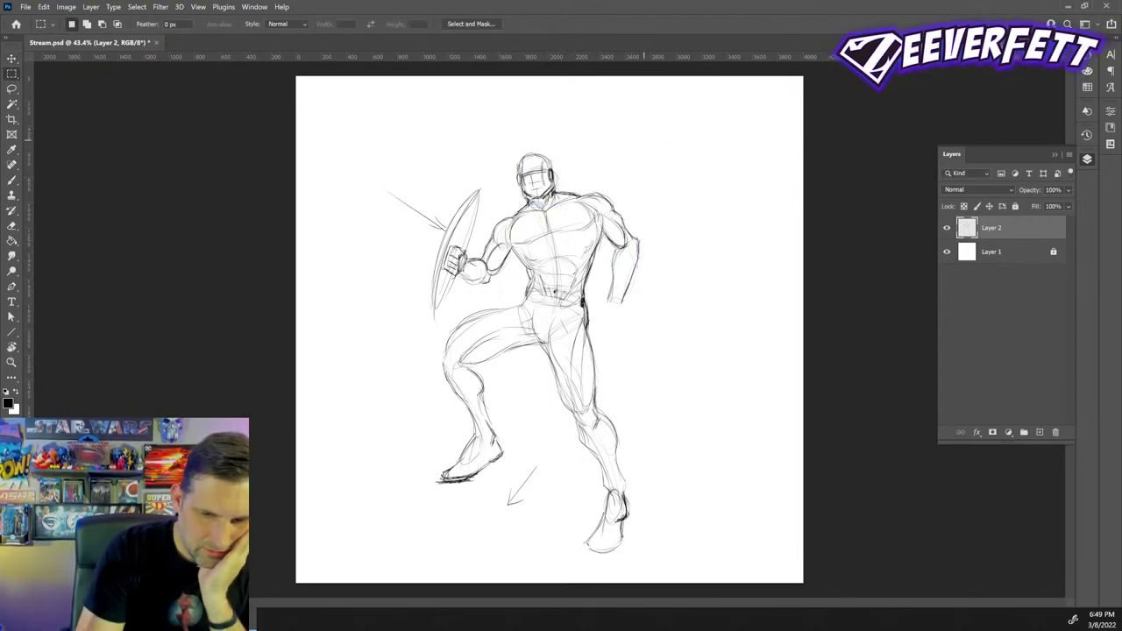
- Sketch a blocky hand at the end of the lowered forearm, beside the hip
{"action": "key", "text": "b"}
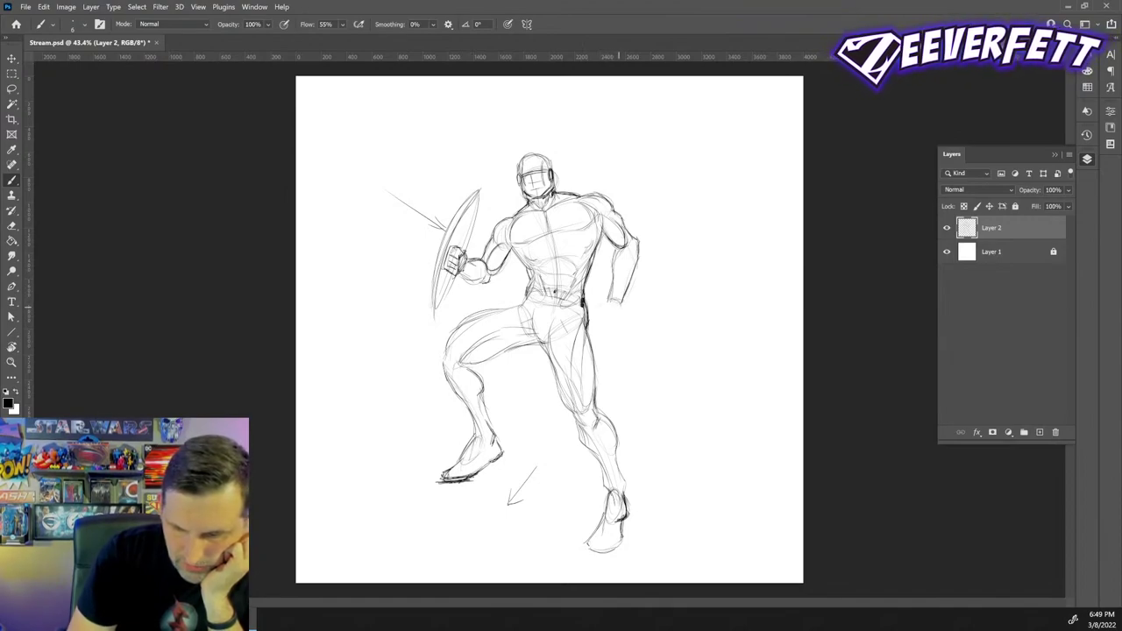
{"action": "mouse_move", "coordinate": [622, 303]}
{"action": "left_mouse_down"}
{"action": "mouse_move", "coordinate": [616, 323]}
{"action": "mouse_move", "coordinate": [603, 317]}
{"action": "left_mouse_up"}
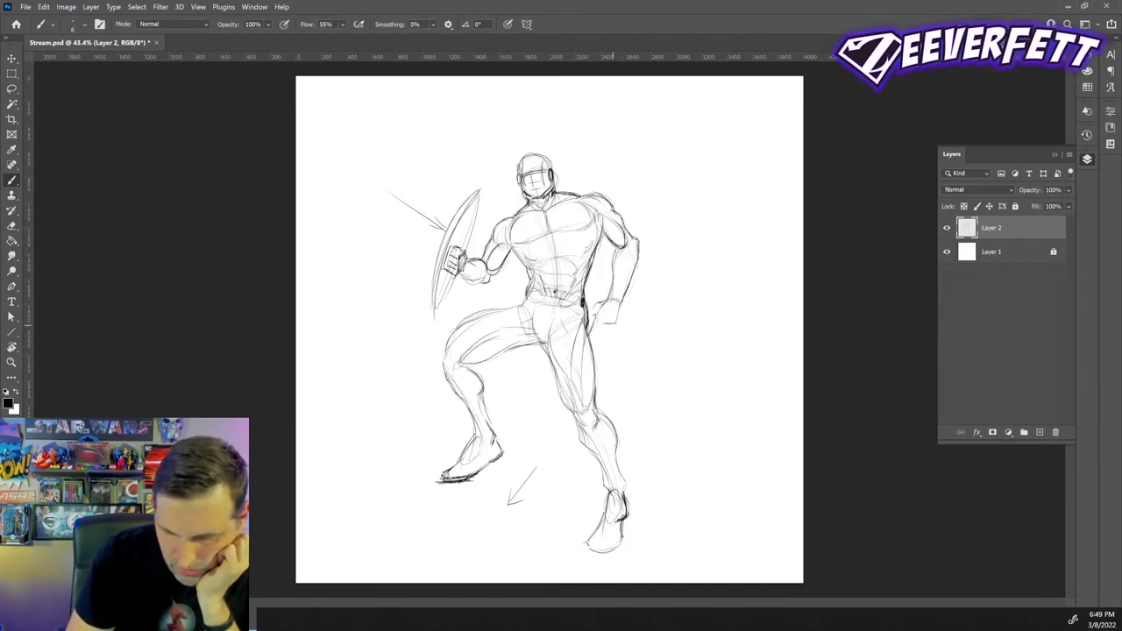
{"action": "left_click_drag", "start_coordinate": [610, 340], "coordinate": [591, 338]}
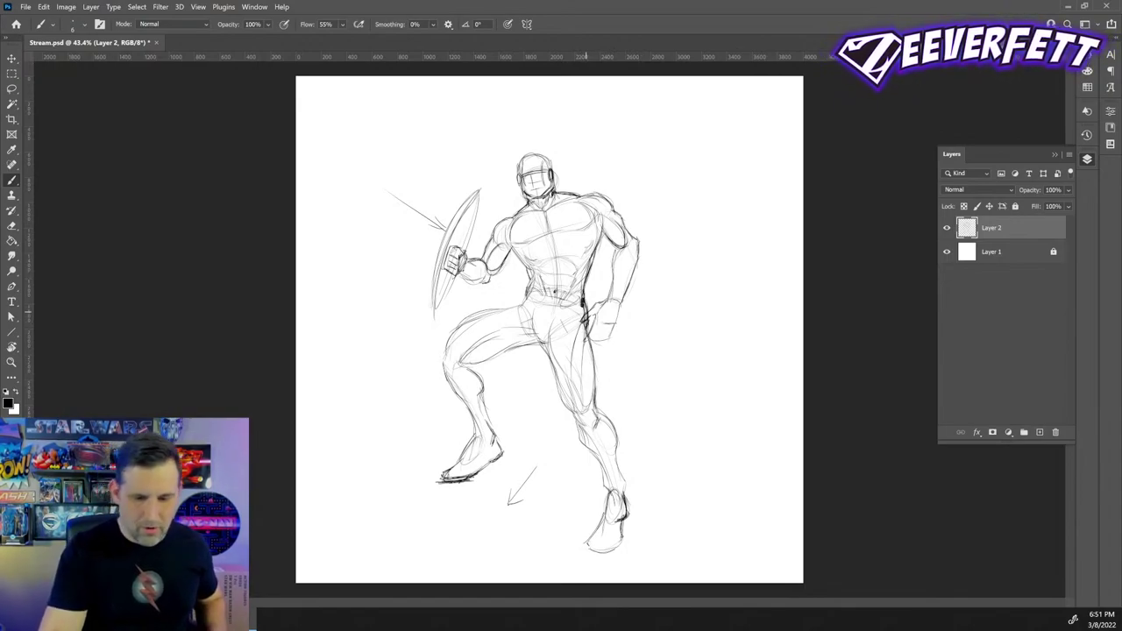
{"action": "key", "text": "alt+e"}
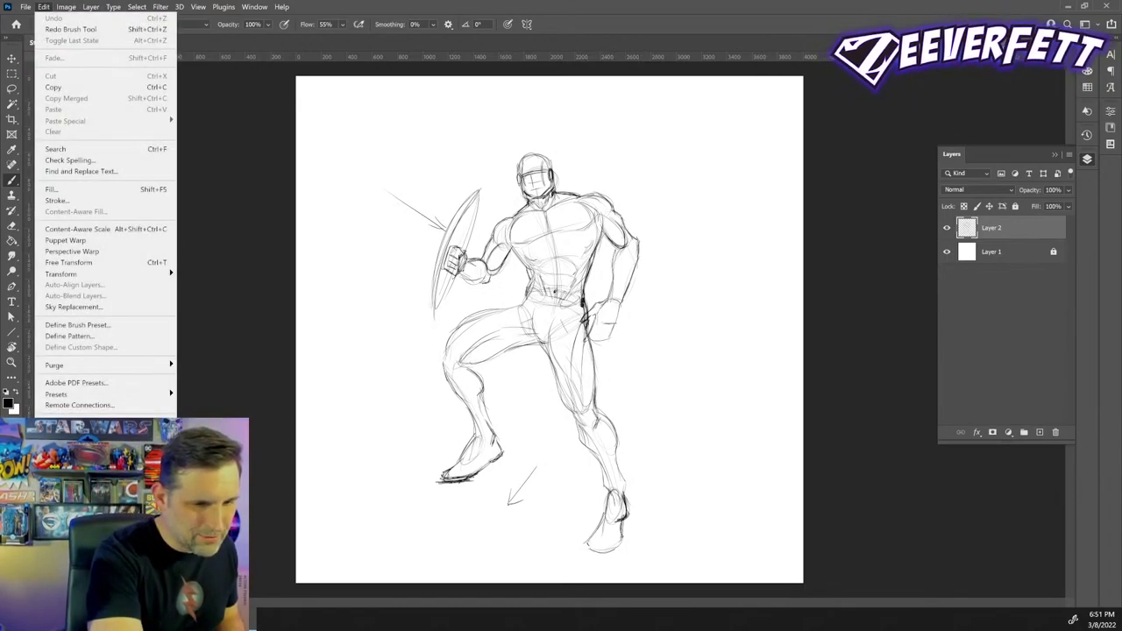
{"action": "key", "text": "Escape"}
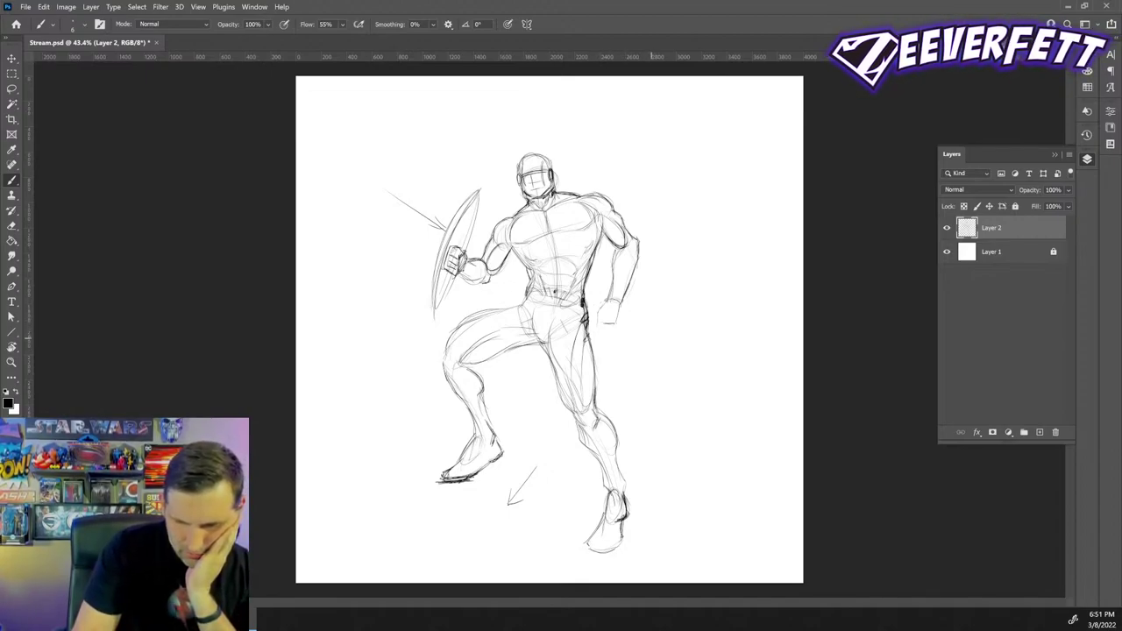
- Remove the lowered arm's hand and forearm lines below the elbow
{"action": "key", "text": "ctrl+z"}
{"action": "key", "text": "ctrl+z"}
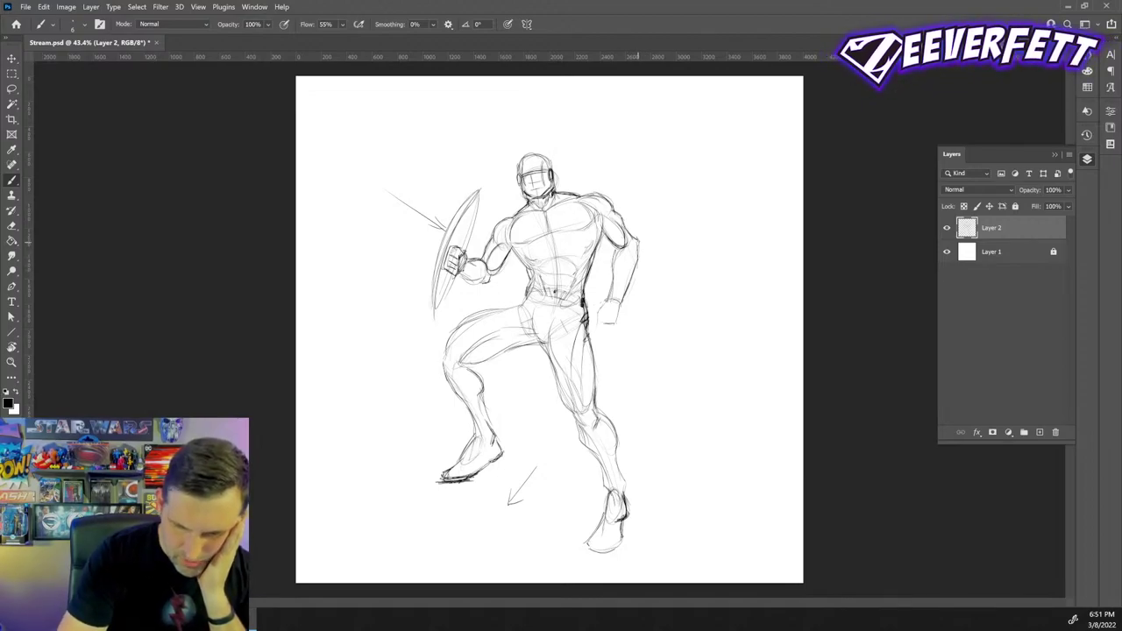
{"action": "key", "text": "ctrl+z"}
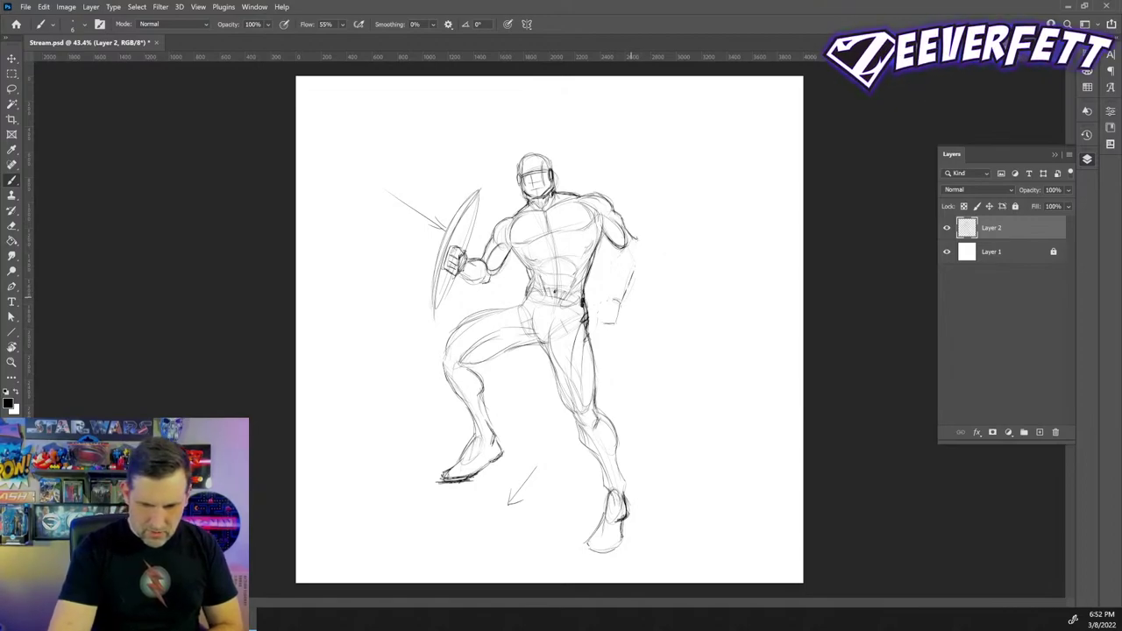
{"action": "key", "text": "ctrl+z"}
{"action": "key", "text": "ctrl+z"}
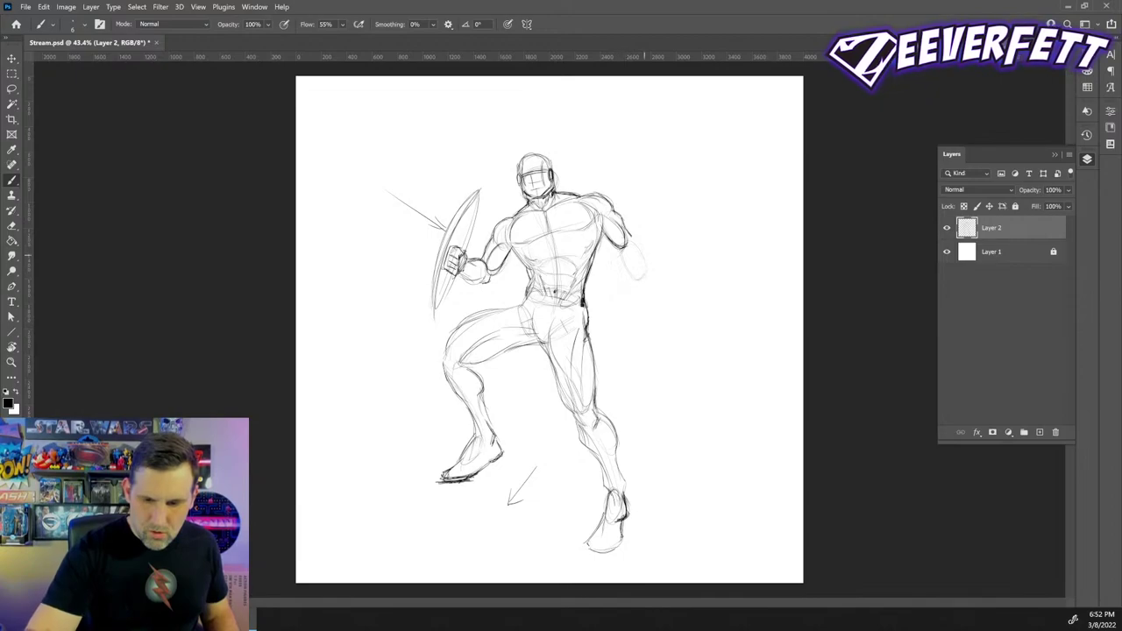
- Redraw the free arm's forearm angled outward from the body, tapering toward the wrist
{"action": "left_click_drag", "start_coordinate": [619, 250], "coordinate": [620, 267]}
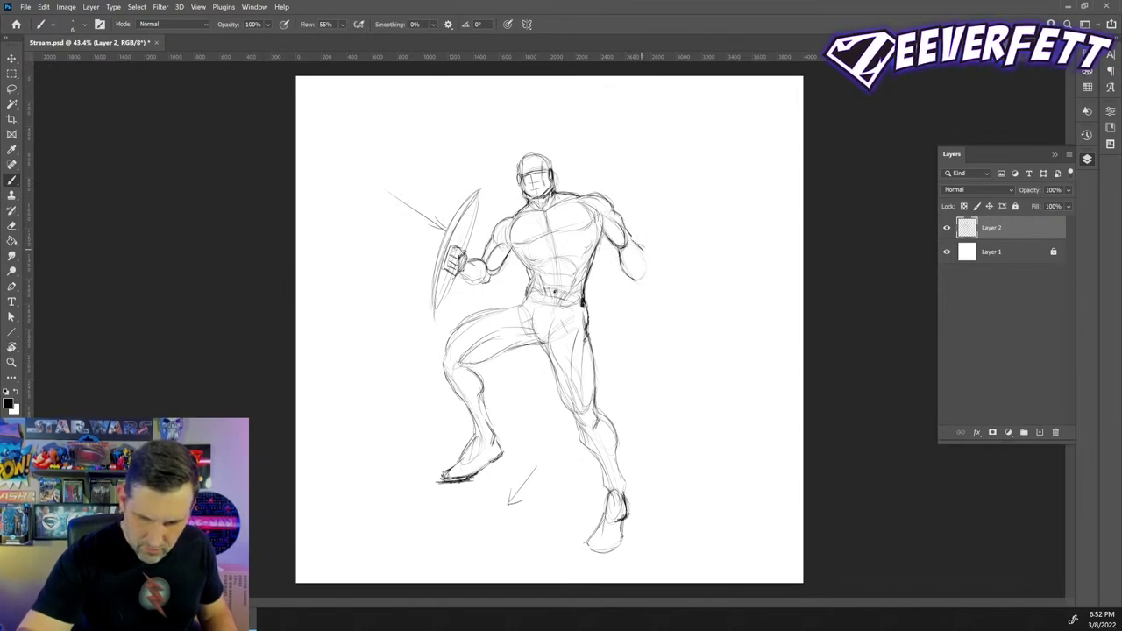
{"action": "mouse_move", "coordinate": [642, 252]}
{"action": "left_mouse_down"}
{"action": "mouse_move", "coordinate": [655, 288]}
{"action": "mouse_move", "coordinate": [642, 297]}
{"action": "left_mouse_up"}
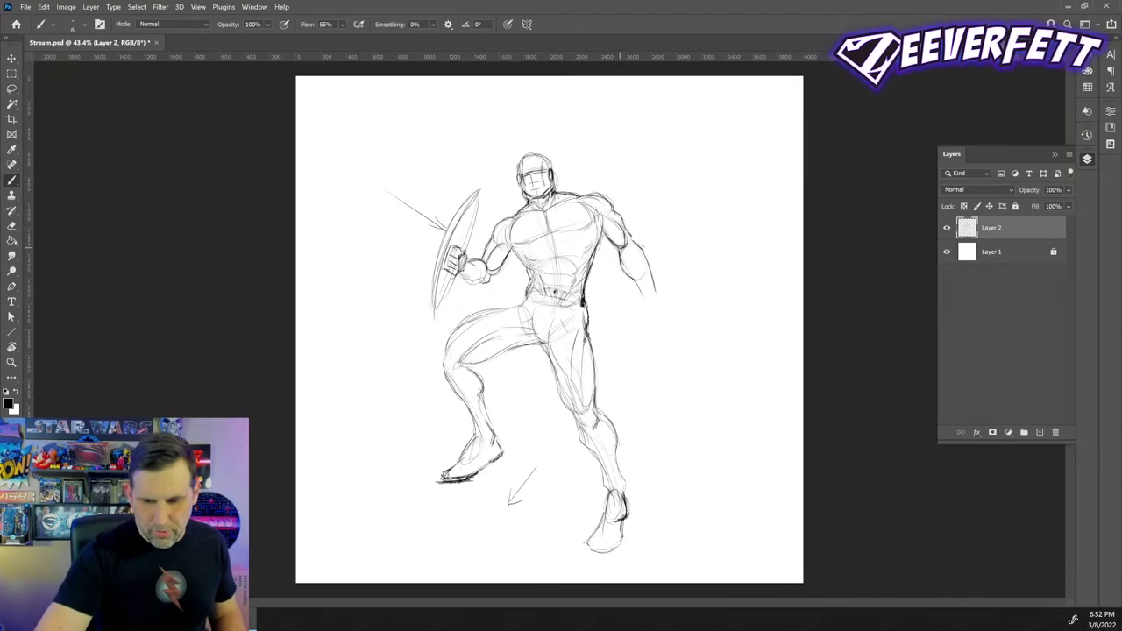
- Sketch small forearm shape studies in the empty space beside the free arm
{"action": "mouse_move", "coordinate": [681, 203]}
{"action": "left_mouse_down"}
{"action": "mouse_move", "coordinate": [677, 235]}
{"action": "mouse_move", "coordinate": [694, 296]}
{"action": "left_mouse_up"}
{"action": "mouse_move", "coordinate": [684, 252]}
{"action": "left_mouse_down"}
{"action": "mouse_move", "coordinate": [693, 286]}
{"action": "mouse_move", "coordinate": [711, 291]}
{"action": "mouse_move", "coordinate": [708, 276]}
{"action": "left_mouse_up"}
{"action": "left_click_drag", "start_coordinate": [706, 233], "coordinate": [710, 280]}
{"action": "mouse_move", "coordinate": [693, 203]}
{"action": "left_mouse_down"}
{"action": "mouse_move", "coordinate": [707, 233]}
{"action": "mouse_move", "coordinate": [701, 277]}
{"action": "left_mouse_up"}
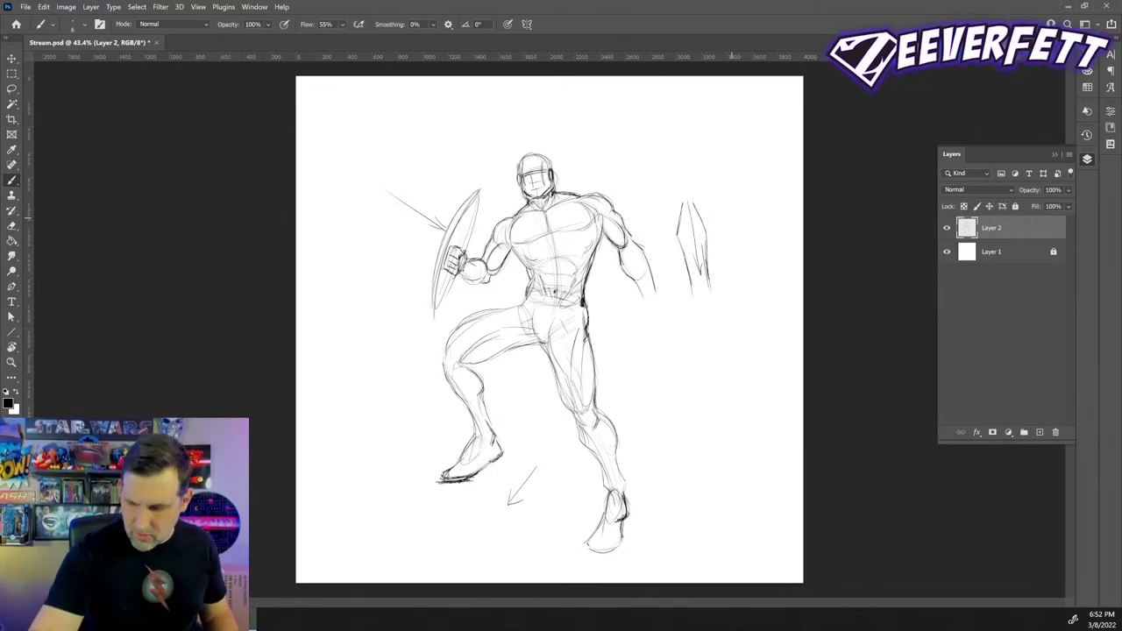
{"action": "left_click_drag", "start_coordinate": [727, 208], "coordinate": [725, 274]}
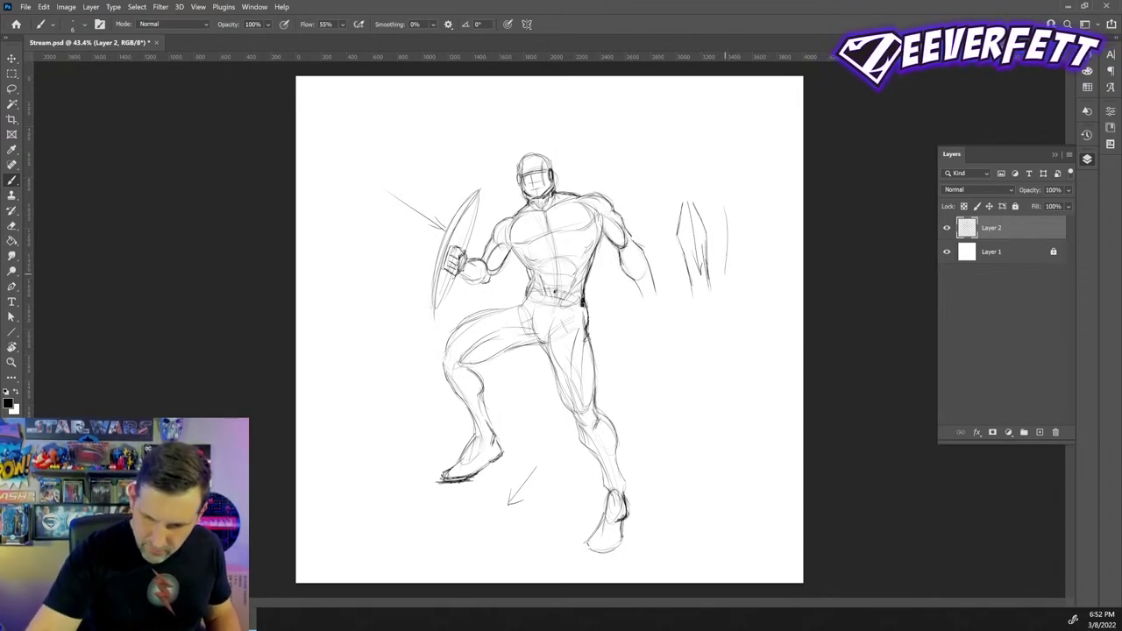
{"action": "left_click_drag", "start_coordinate": [717, 207], "coordinate": [719, 276]}
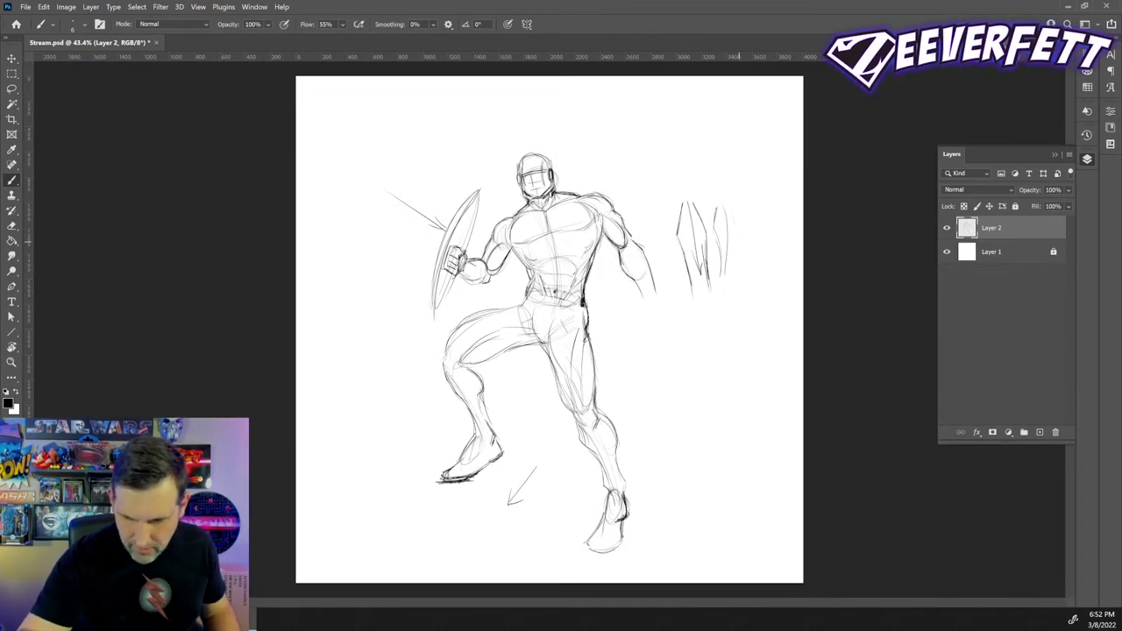
{"action": "left_click_drag", "start_coordinate": [736, 209], "coordinate": [732, 285]}
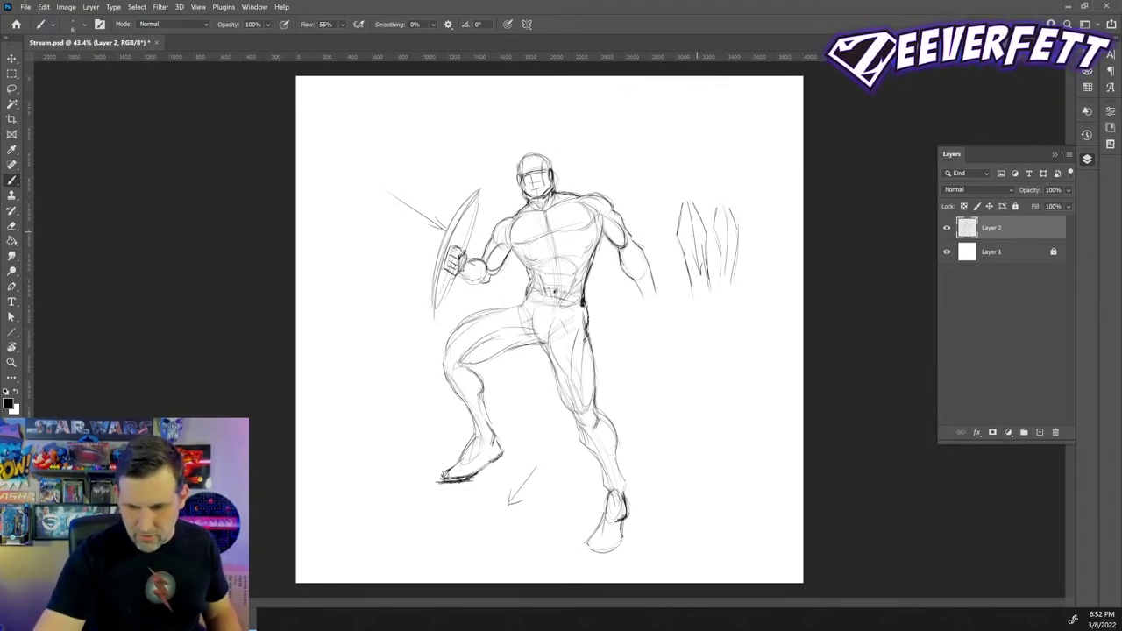
- Undo the forearm shape studies beside the figure
{"action": "key", "text": "ctrl+z"}
{"action": "key", "text": "ctrl+z"}
{"action": "key", "text": "ctrl+z"}
{"action": "key", "text": "ctrl+z"}
{"action": "key", "text": "ctrl+z"}
{"action": "key", "text": "ctrl+z"}
{"action": "key", "text": "ctrl+z"}
{"action": "key", "text": "ctrl+z"}
{"action": "key", "text": "ctrl+z"}
{"action": "key", "text": "ctrl+z"}
{"action": "key", "text": "ctrl+z"}
{"action": "key", "text": "ctrl+z"}
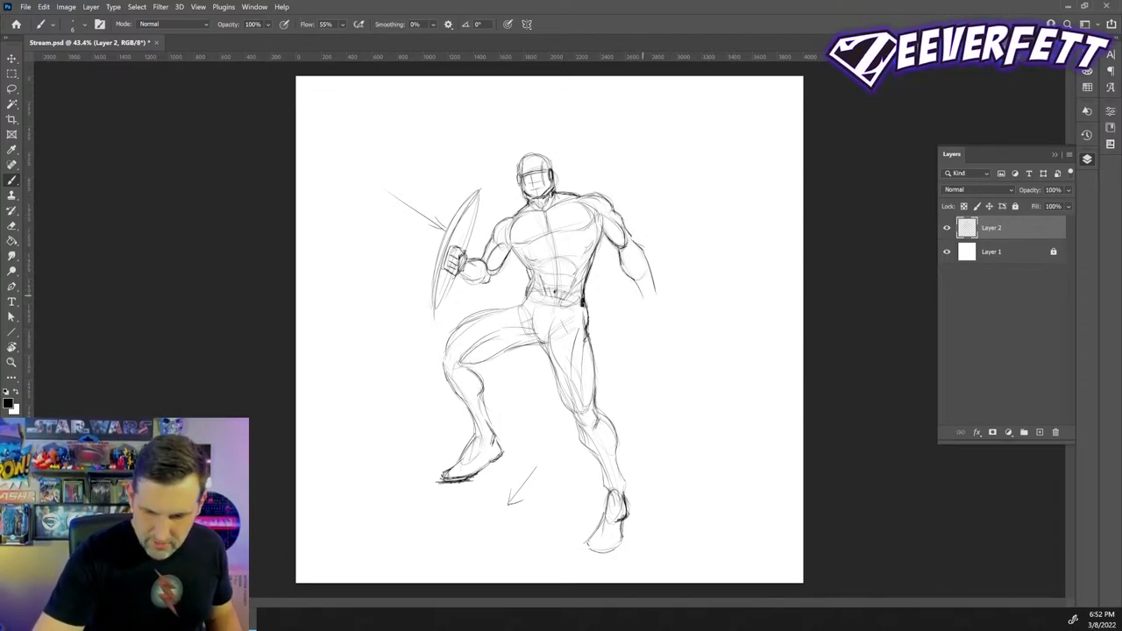
- Extend the free arm to the wrist and draw its fist gripping a short handle
{"action": "left_click_drag", "start_coordinate": [635, 282], "coordinate": [646, 301]}
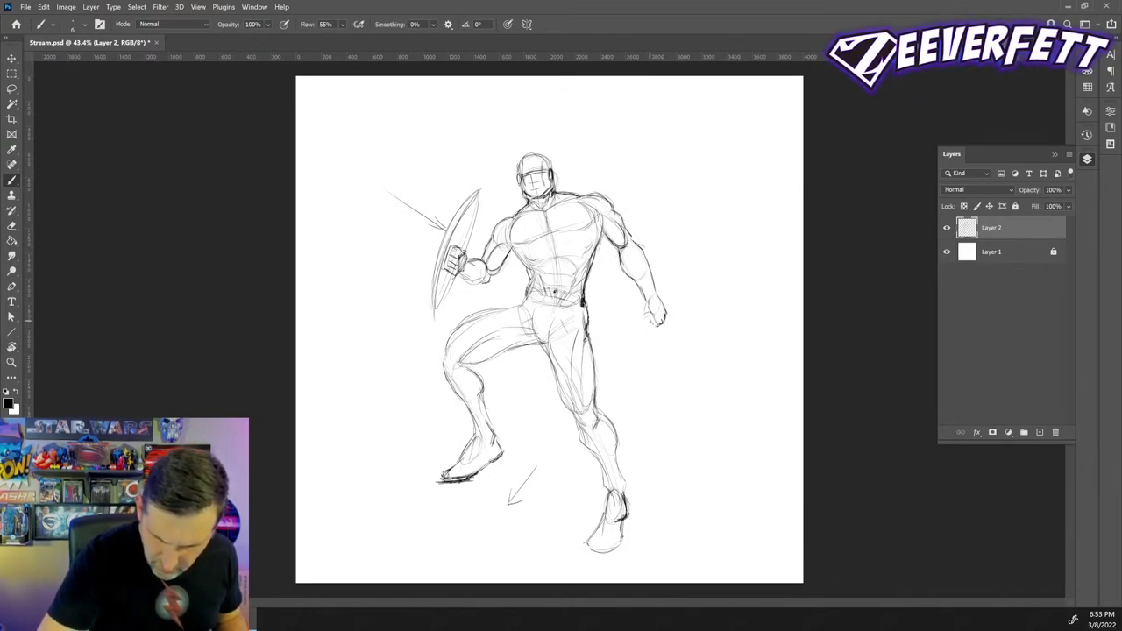
{"action": "right_click", "coordinate": [648, 321]}
{"action": "left_click_drag", "start_coordinate": [644, 322], "coordinate": [650, 321]}
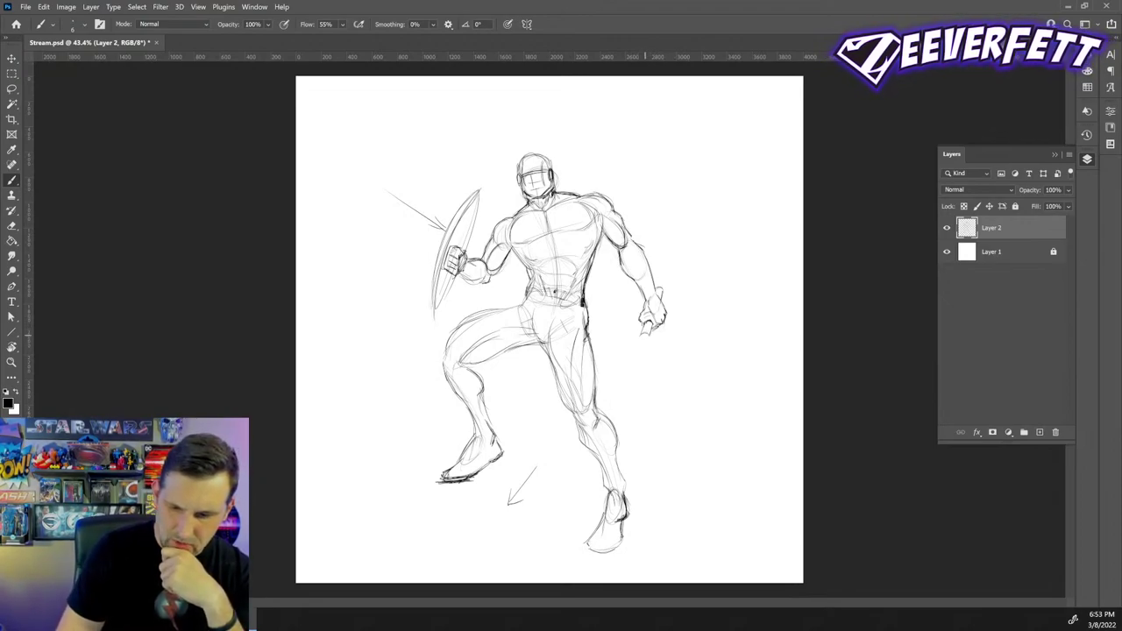
- Complete the handle's lower end and draw a cord hanging from it with a long cylindrical stick attached
{"action": "left_click_drag", "start_coordinate": [646, 333], "coordinate": [641, 343]}
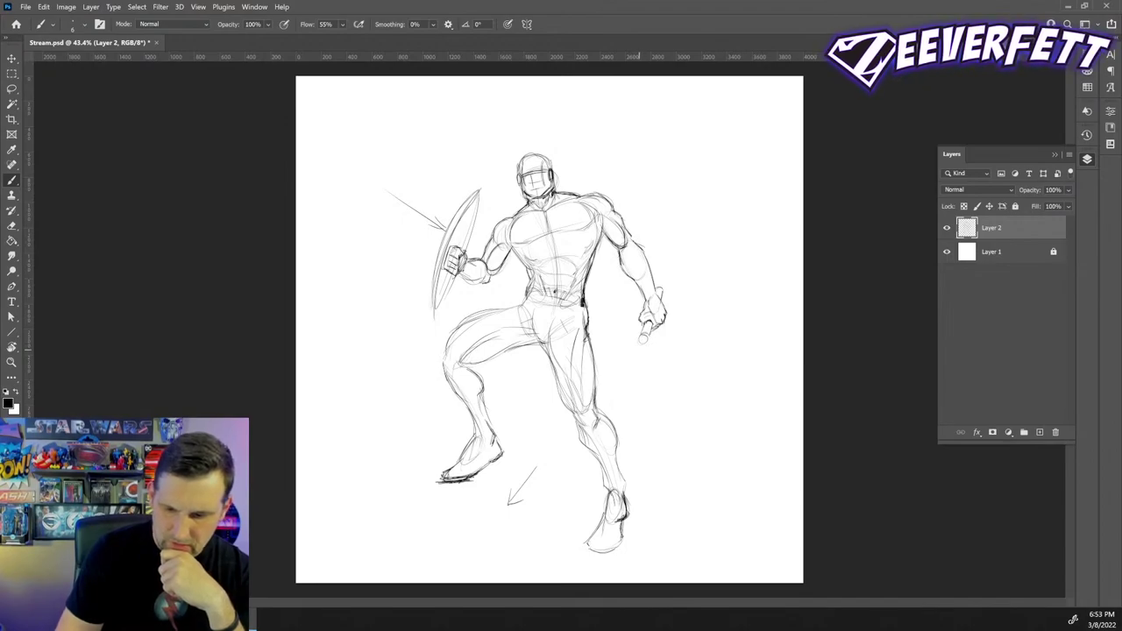
{"action": "left_click_drag", "start_coordinate": [643, 347], "coordinate": [637, 412]}
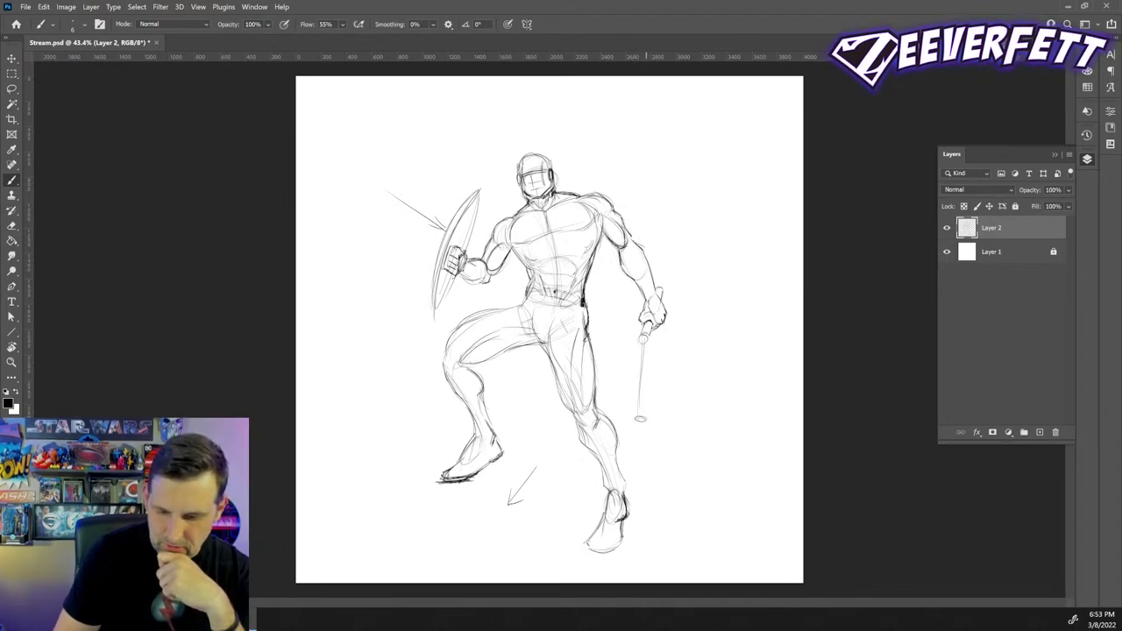
{"action": "mouse_move", "coordinate": [633, 419]}
{"action": "left_mouse_down"}
{"action": "mouse_move", "coordinate": [634, 484]}
{"action": "mouse_move", "coordinate": [643, 474]}
{"action": "mouse_move", "coordinate": [645, 484]}
{"action": "left_mouse_up"}
{"action": "left_click_drag", "start_coordinate": [644, 420], "coordinate": [642, 483]}
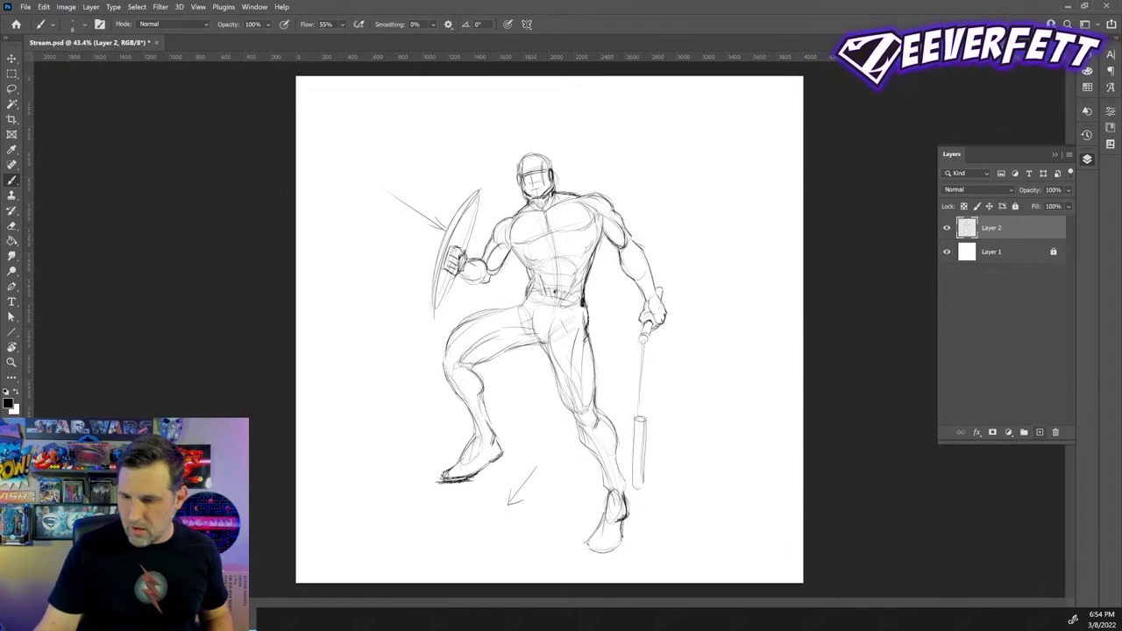
- Add a new layer above Layer 2 and colorize Layer 2's sketch pale blue with Hue 197, Saturation 100 and Lightness 89
{"action": "key", "text": "ctrl+shift+alt+n"}
{"action": "left_click", "coordinate": [991, 252]}
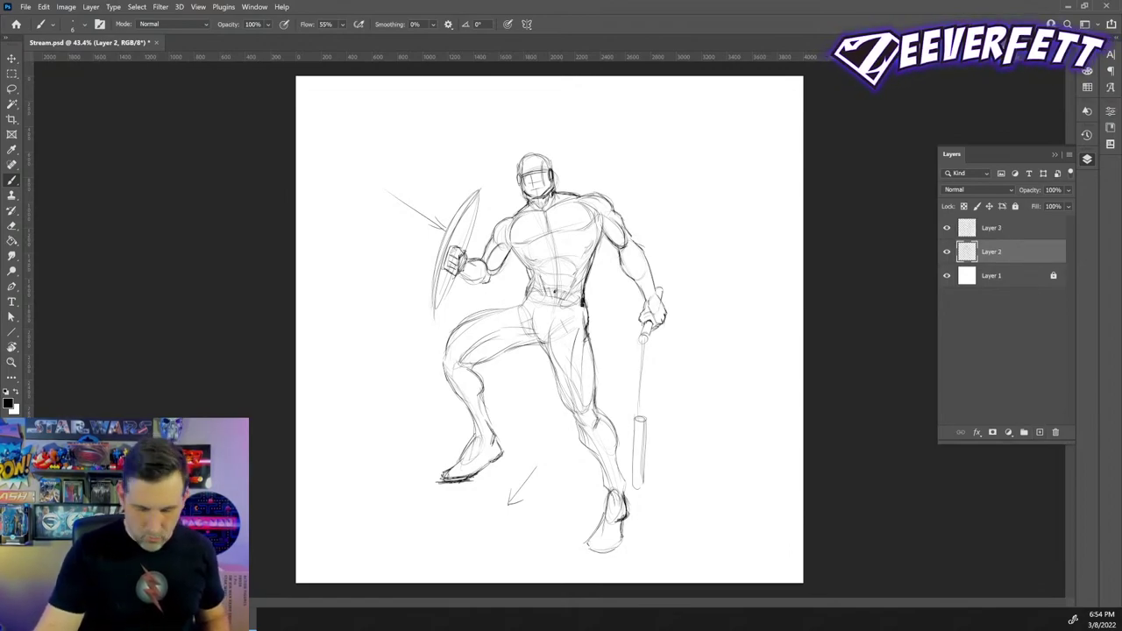
{"action": "key", "text": "ctrl+u"}
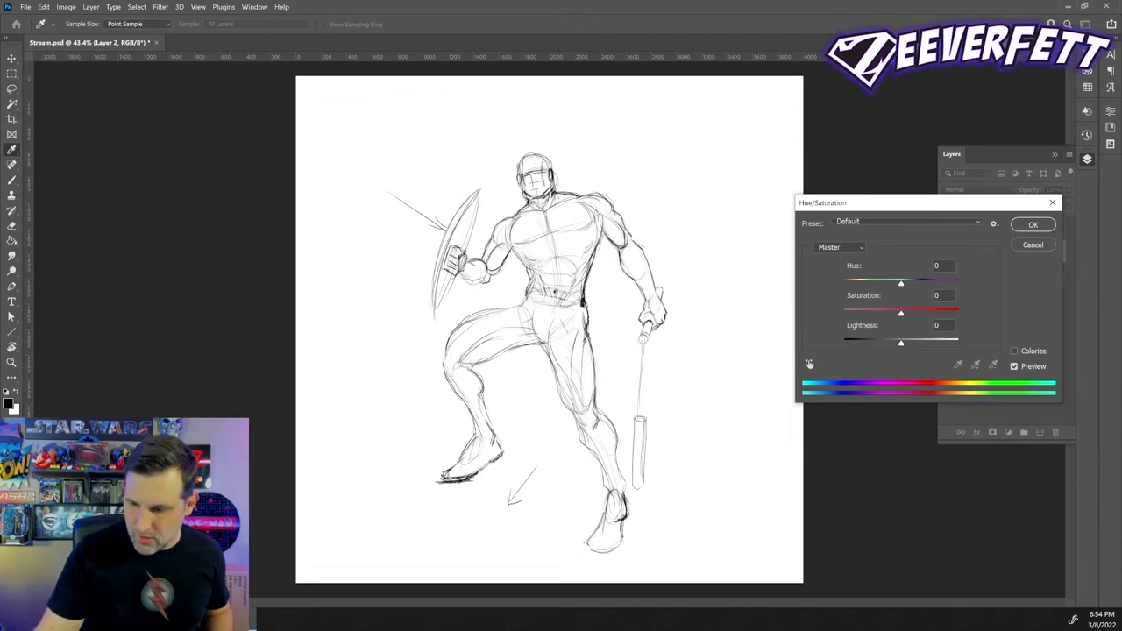
{"action": "left_click", "coordinate": [1014, 352]}
{"action": "left_click_drag", "start_coordinate": [872, 313], "coordinate": [958, 313]}
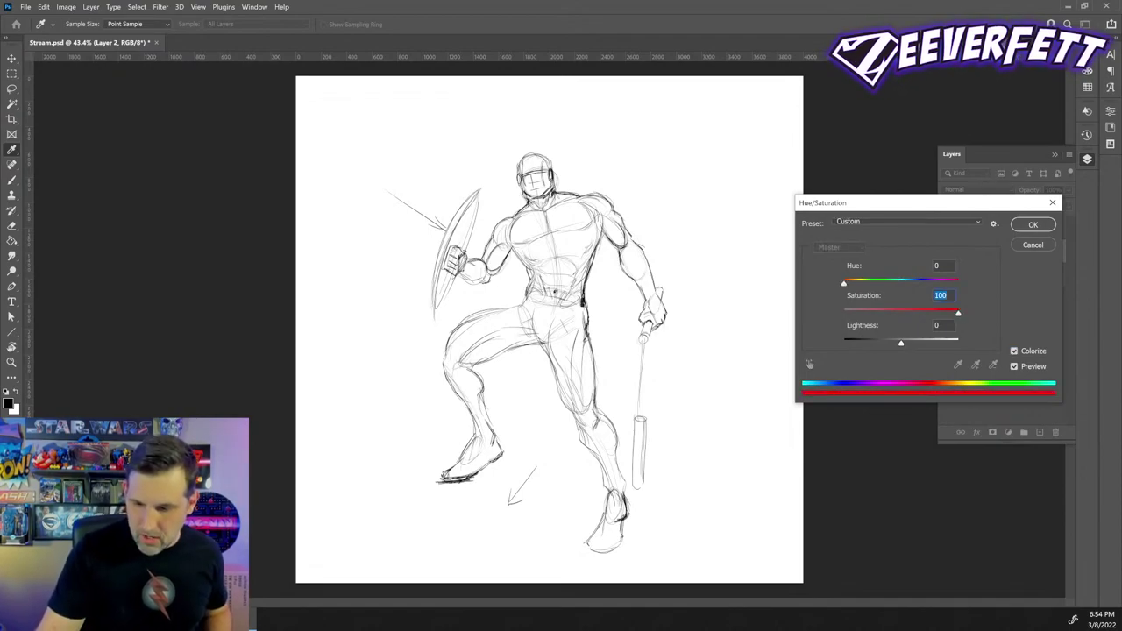
{"action": "left_click_drag", "start_coordinate": [901, 343], "coordinate": [922, 343]}
{"action": "left_click_drag", "start_coordinate": [844, 284], "coordinate": [907, 283]}
{"action": "left_click_drag", "start_coordinate": [922, 343], "coordinate": [952, 343]}
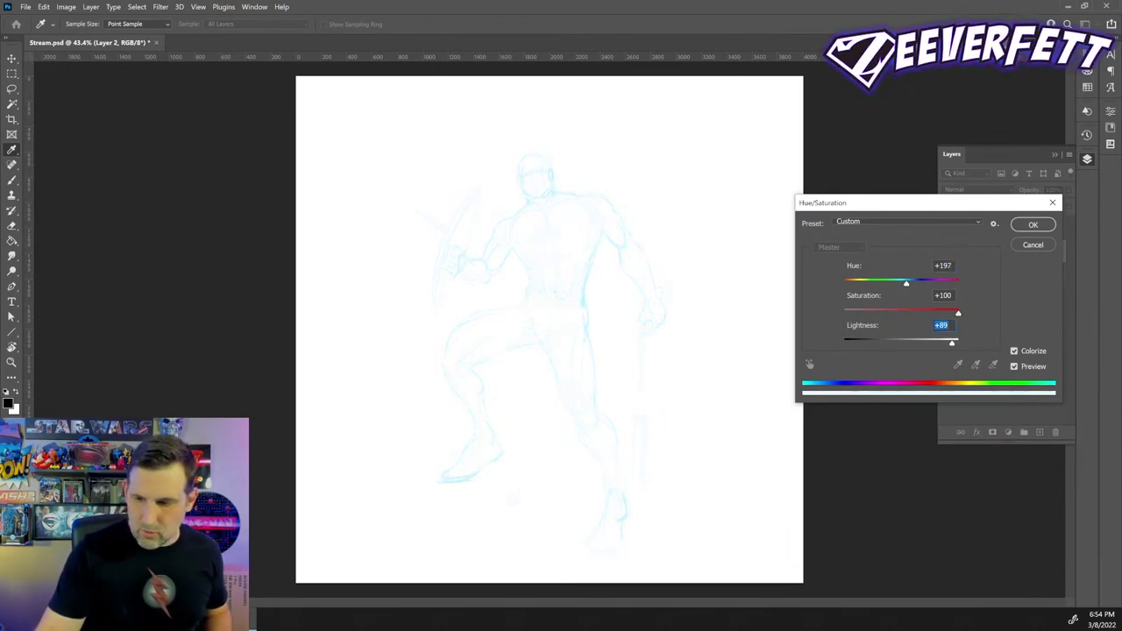
{"action": "key", "text": "Return"}
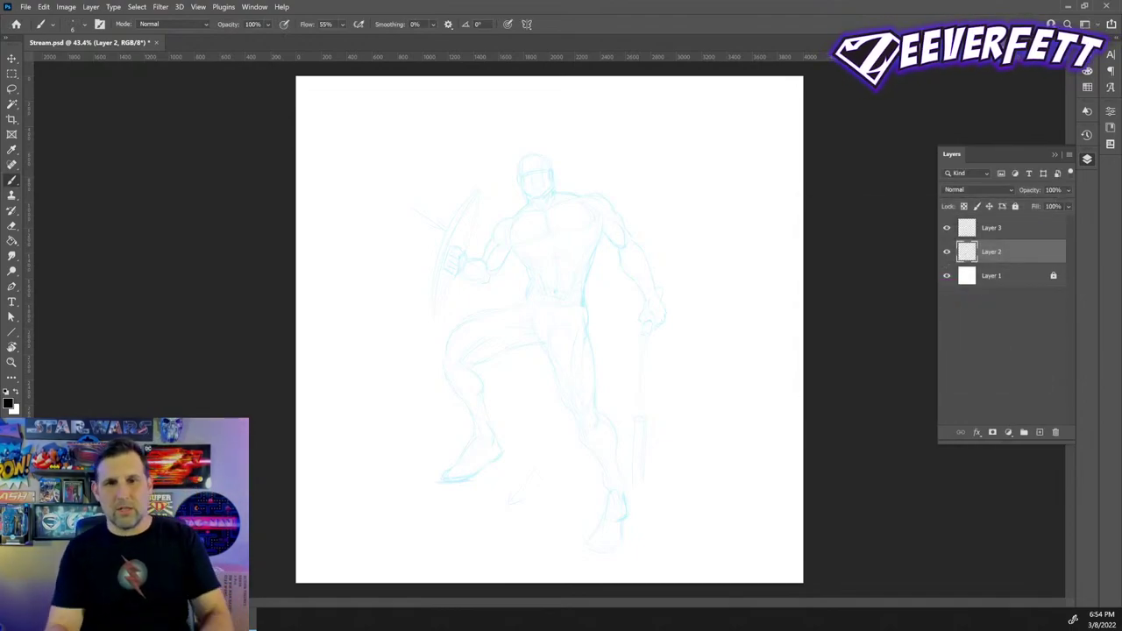
- On Layer 3, draw the head's outline with swept-up hair and a squared jaw, and add inner detail to both ears
{"action": "left_click", "coordinate": [992, 228]}
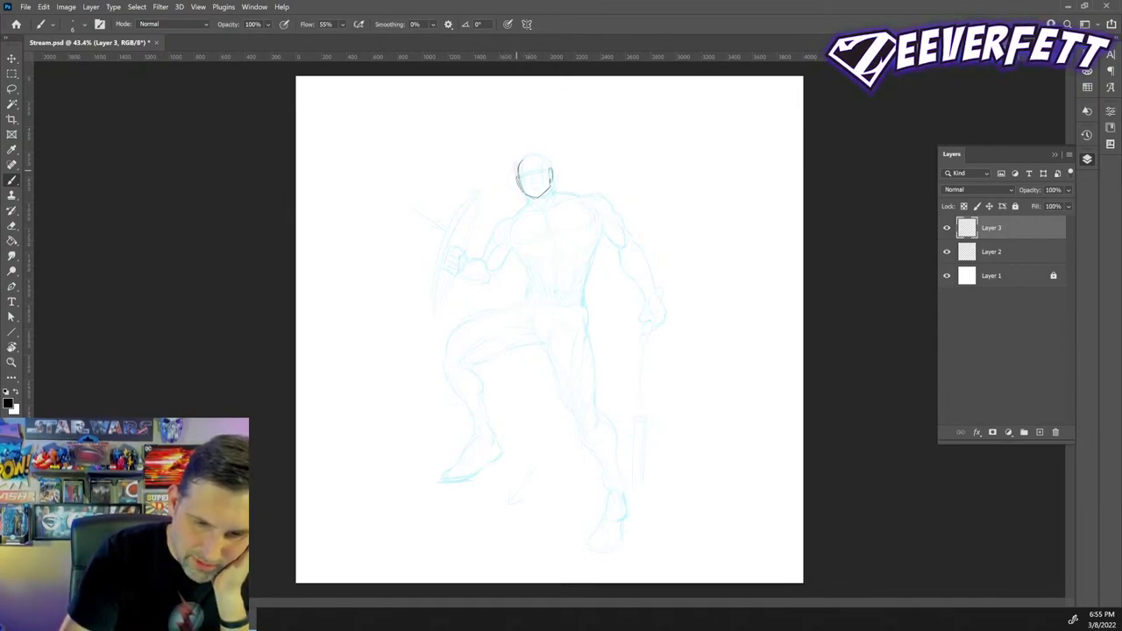
{"action": "mouse_move", "coordinate": [518, 162]}
{"action": "left_mouse_down"}
{"action": "mouse_move", "coordinate": [514, 177]}
{"action": "mouse_move", "coordinate": [541, 149]}
{"action": "left_mouse_up"}
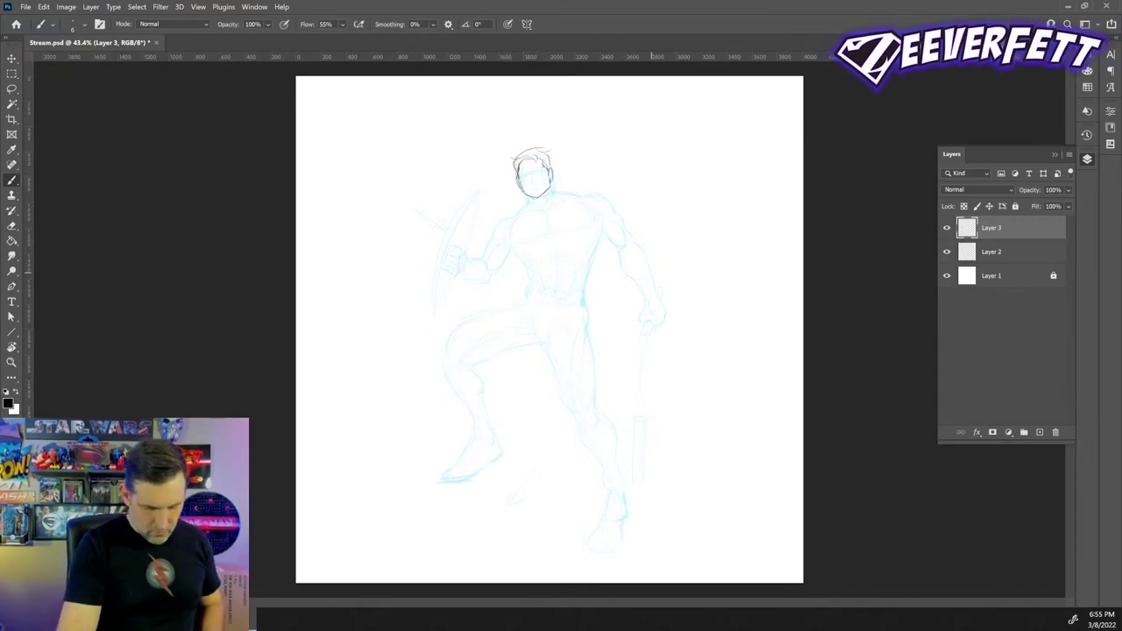
{"action": "mouse_move", "coordinate": [531, 175]}
{"action": "left_mouse_down"}
{"action": "mouse_move", "coordinate": [623, 244]}
{"action": "mouse_move", "coordinate": [621, 366]}
{"action": "left_mouse_up"}
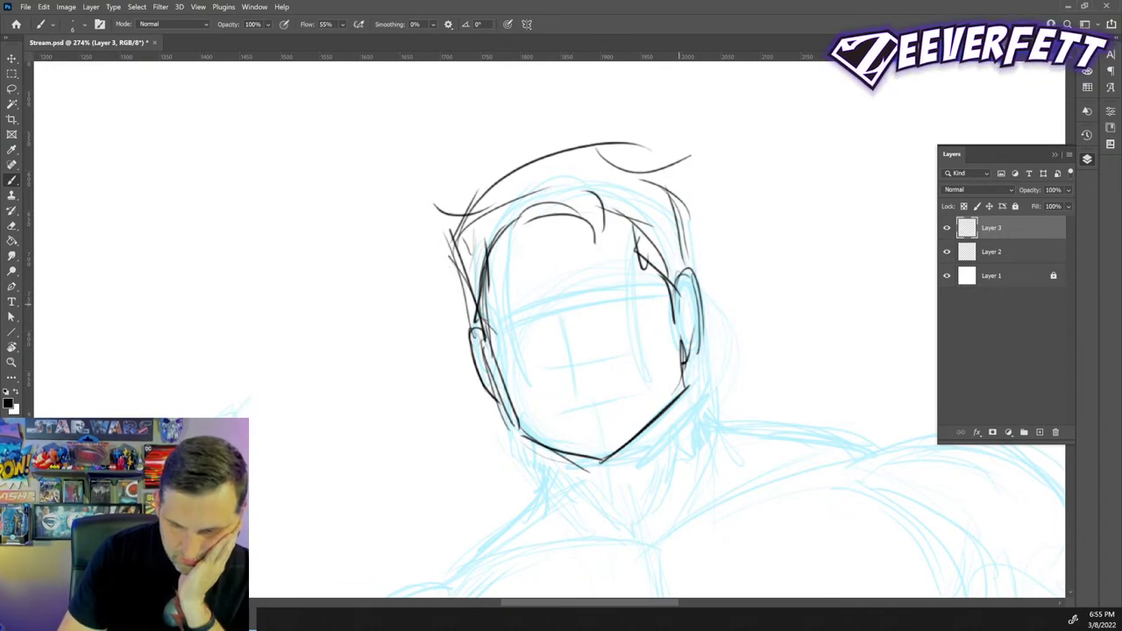
{"action": "mouse_move", "coordinate": [685, 278]}
{"action": "left_mouse_down"}
{"action": "mouse_move", "coordinate": [678, 322]}
{"action": "mouse_move", "coordinate": [693, 307]}
{"action": "mouse_move", "coordinate": [694, 325]}
{"action": "mouse_move", "coordinate": [691, 307]}
{"action": "left_mouse_up"}
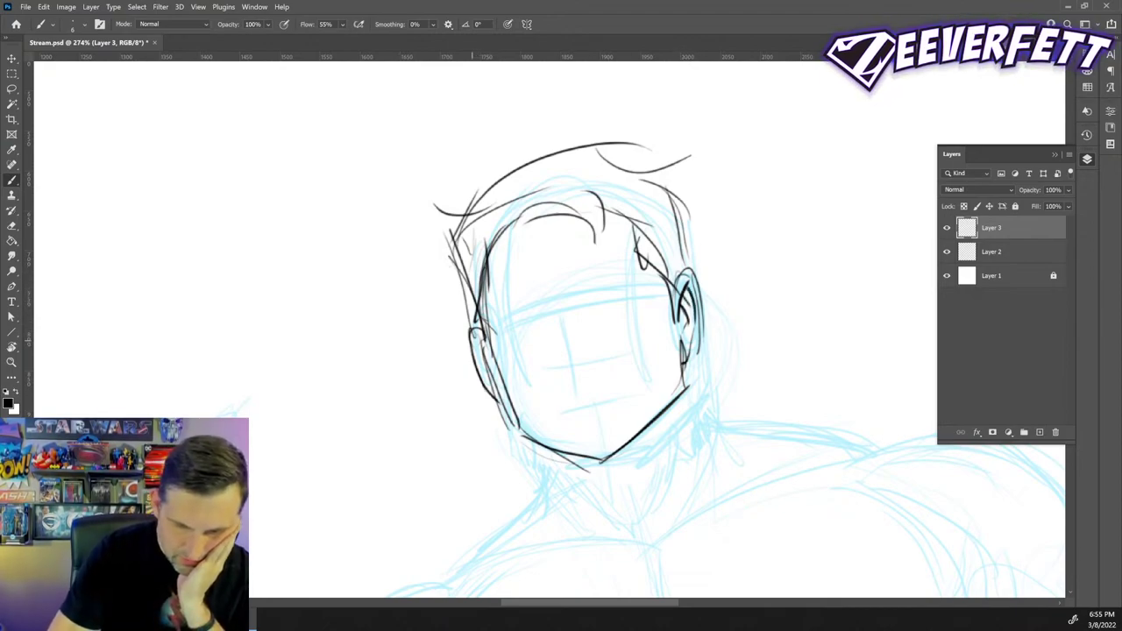
{"action": "left_click_drag", "start_coordinate": [474, 342], "coordinate": [490, 388]}
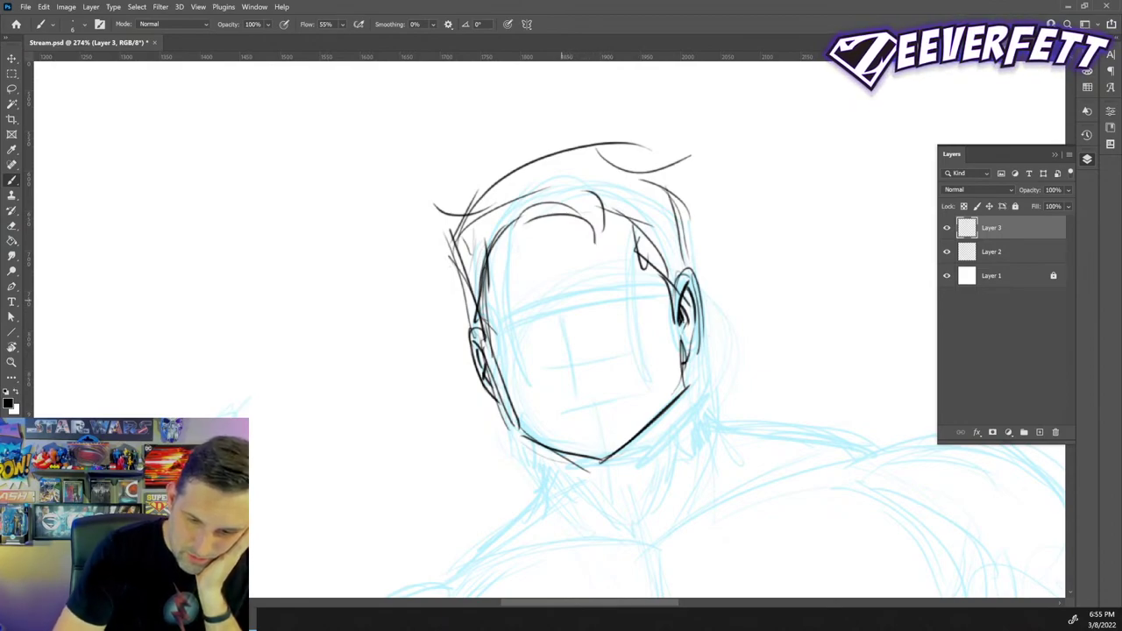
- Draw the pinched brow line and two narrow, pupil-less eyes along the horizontal guide on the face
{"action": "left_click_drag", "start_coordinate": [537, 307], "coordinate": [551, 311]}
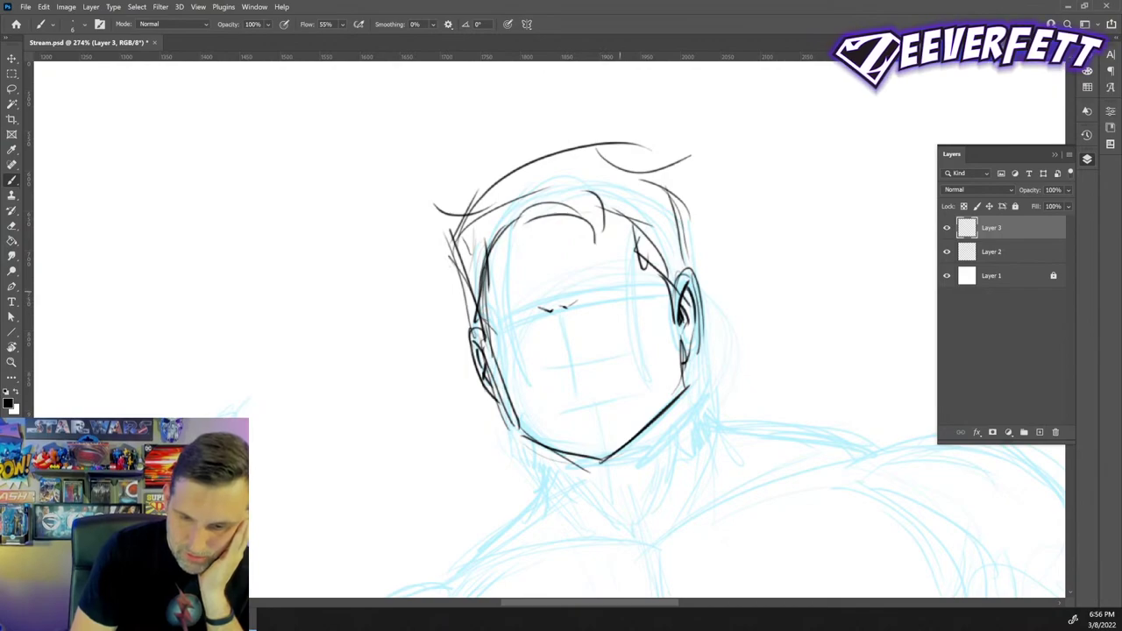
{"action": "mouse_move", "coordinate": [566, 307]}
{"action": "left_mouse_down"}
{"action": "mouse_move", "coordinate": [619, 289]}
{"action": "mouse_move", "coordinate": [597, 303]}
{"action": "mouse_move", "coordinate": [513, 315]}
{"action": "mouse_move", "coordinate": [533, 312]}
{"action": "left_mouse_up"}
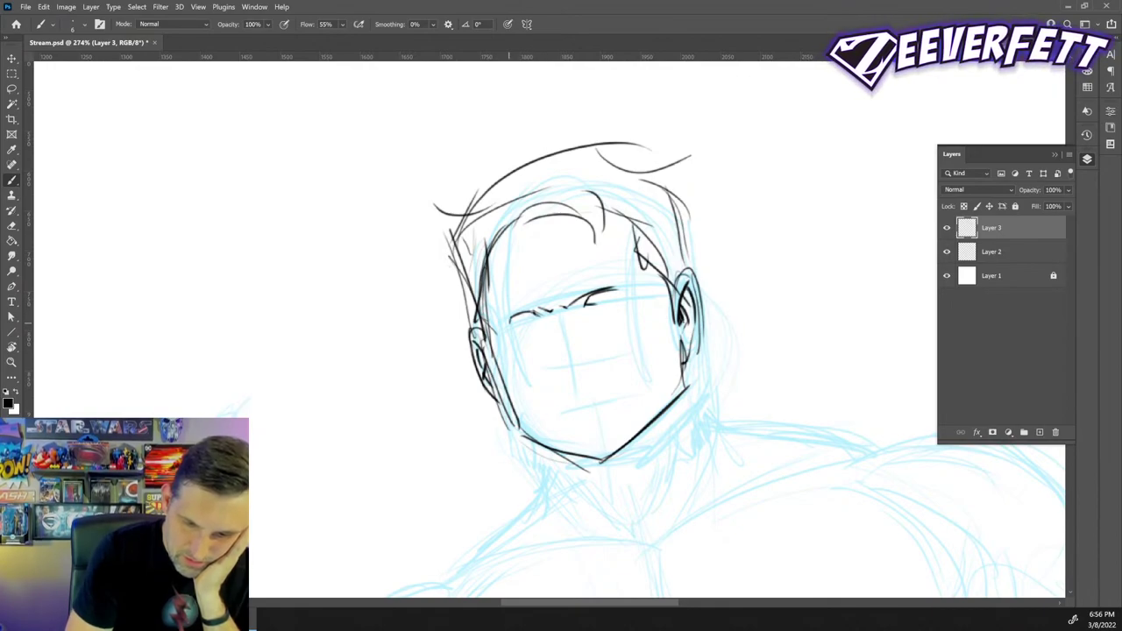
{"action": "left_click_drag", "start_coordinate": [509, 324], "coordinate": [522, 321]}
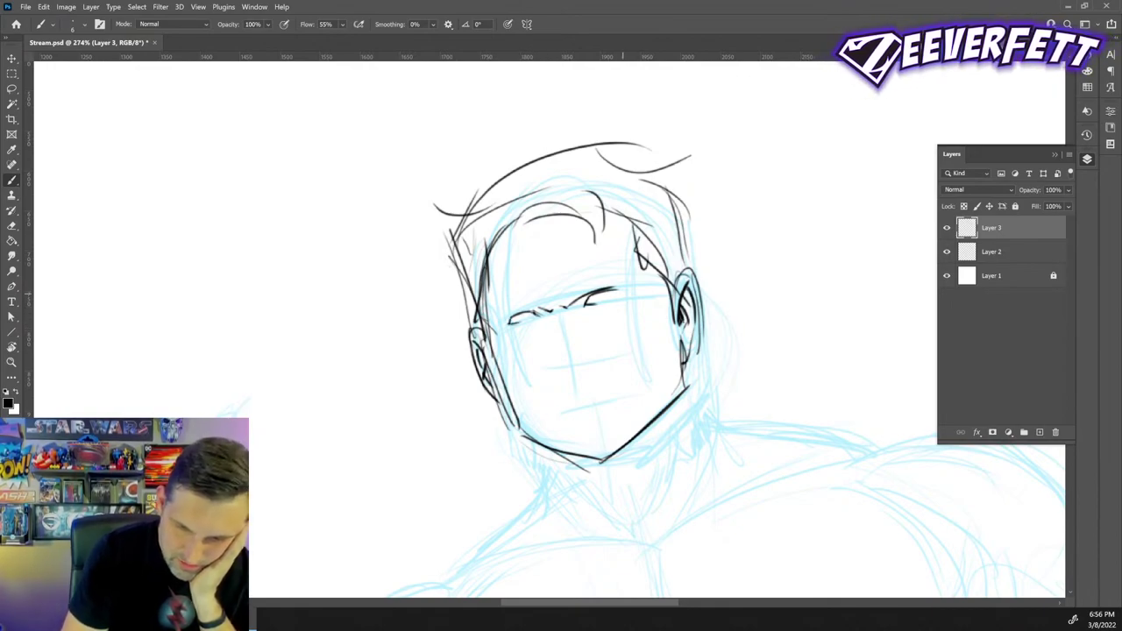
{"action": "left_click_drag", "start_coordinate": [616, 290], "coordinate": [627, 294]}
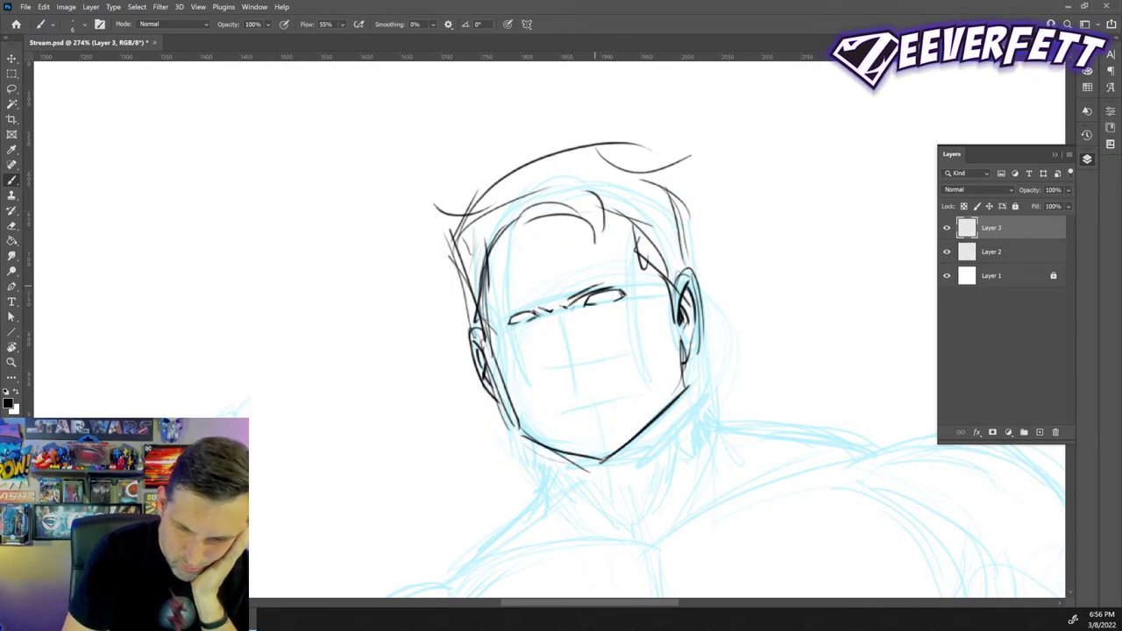
- Draw both angled, frowning eyebrows above the eyes and thicken them into solid black shapes
{"action": "left_click_drag", "start_coordinate": [600, 286], "coordinate": [647, 267]}
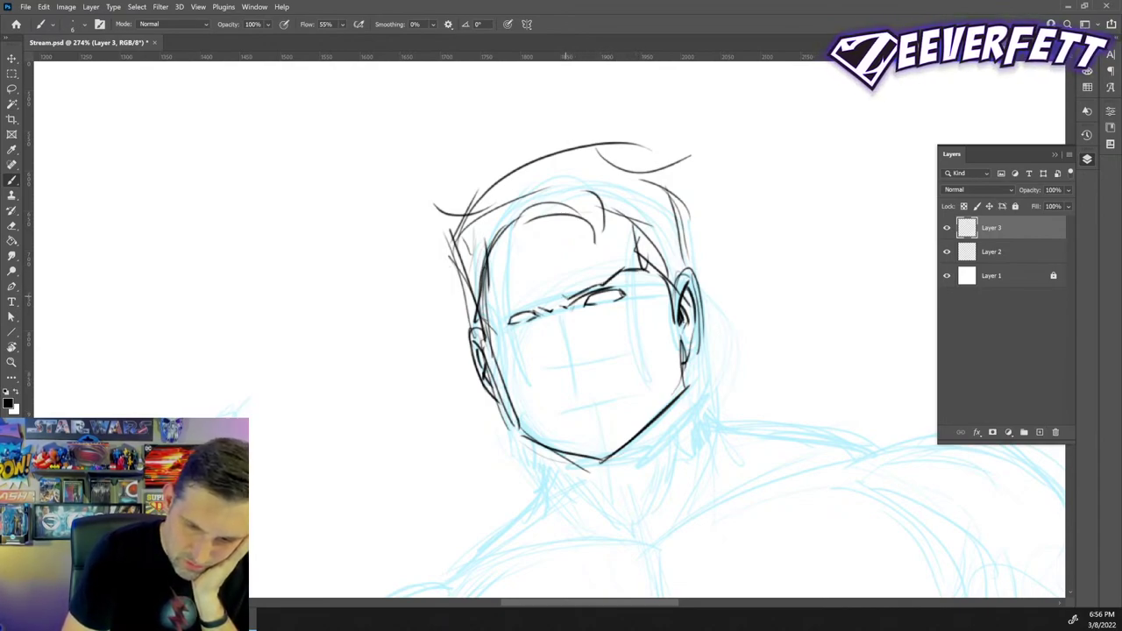
{"action": "left_click_drag", "start_coordinate": [567, 297], "coordinate": [597, 279]}
{"action": "left_click_drag", "start_coordinate": [595, 279], "coordinate": [617, 271]}
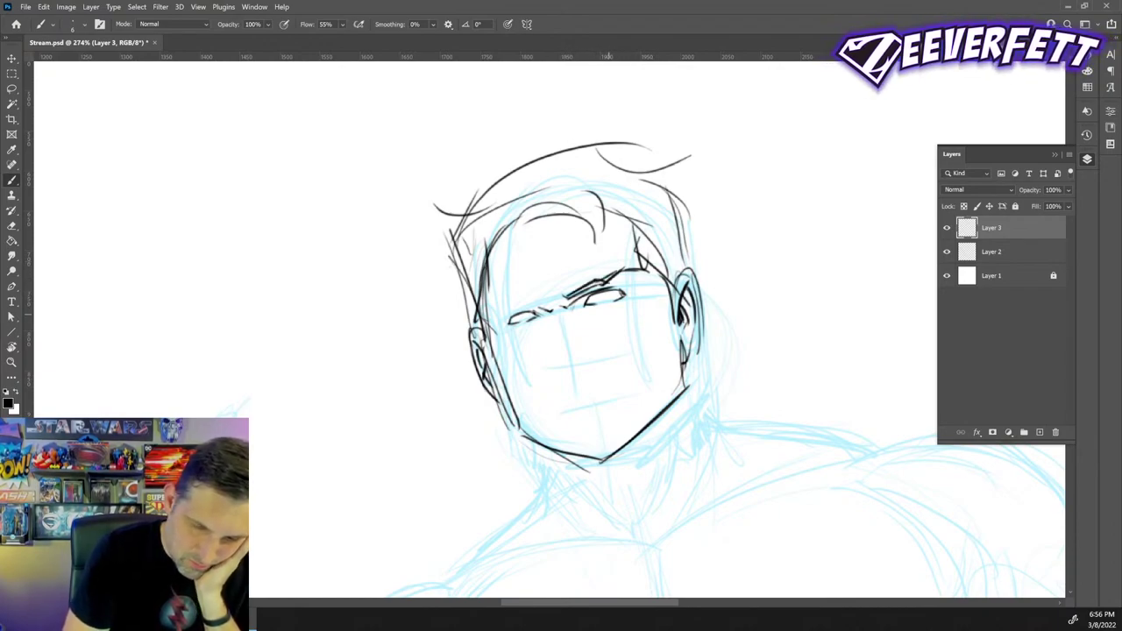
{"action": "mouse_move", "coordinate": [520, 311]}
{"action": "left_mouse_down"}
{"action": "mouse_move", "coordinate": [538, 305]}
{"action": "mouse_move", "coordinate": [492, 314]}
{"action": "left_mouse_up"}
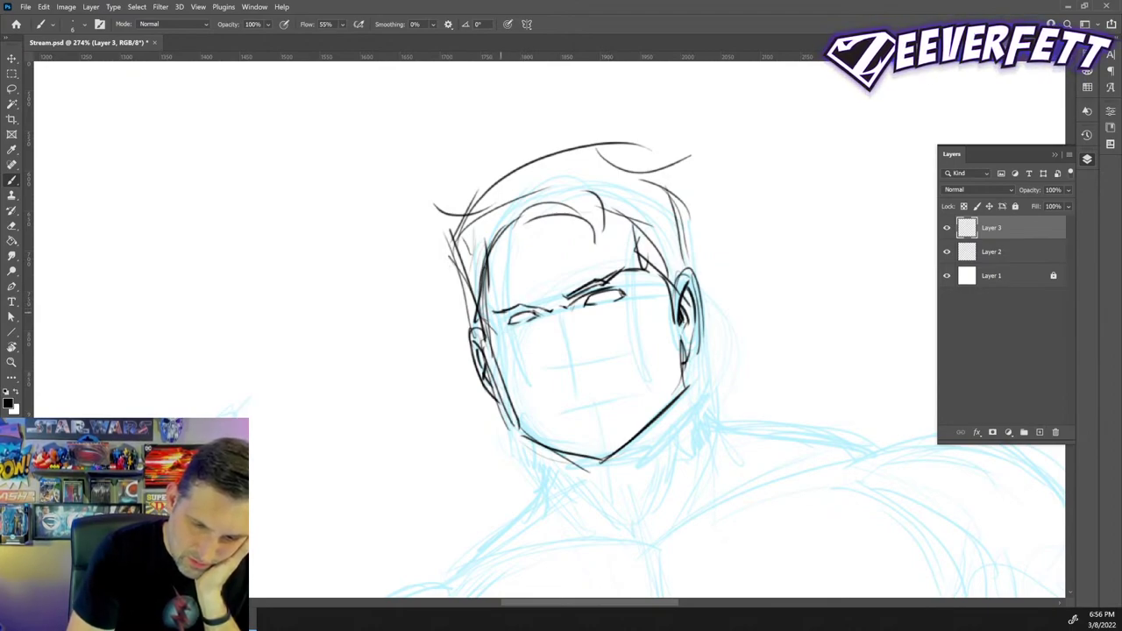
{"action": "left_click_drag", "start_coordinate": [503, 313], "coordinate": [523, 305]}
{"action": "left_click_drag", "start_coordinate": [517, 309], "coordinate": [540, 305]}
{"action": "left_click_drag", "start_coordinate": [522, 311], "coordinate": [540, 305]}
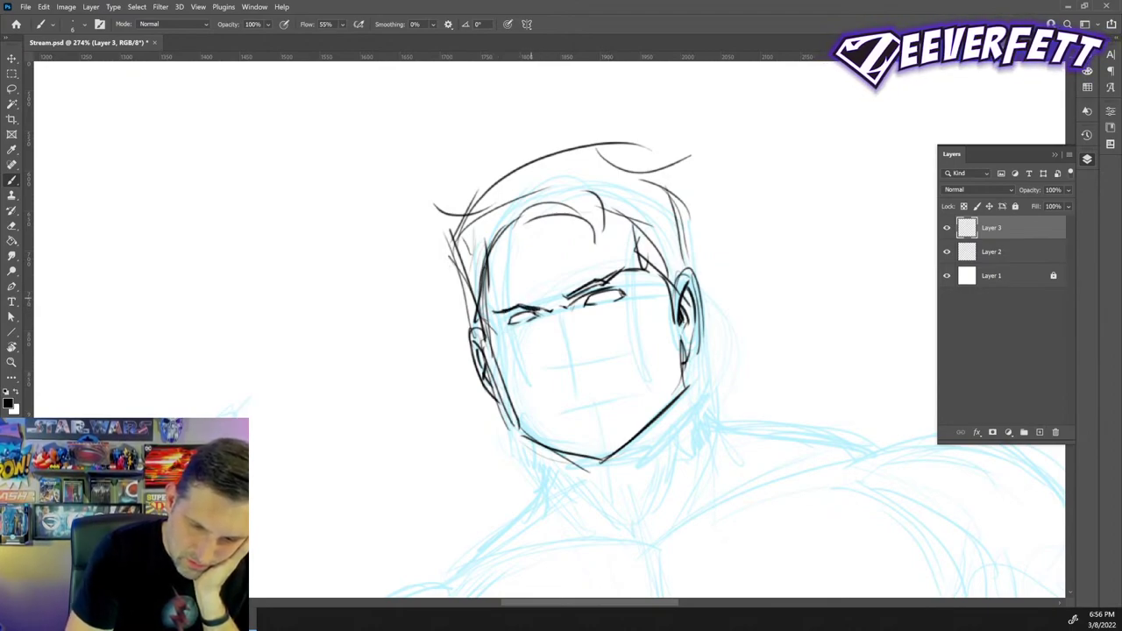
{"action": "mouse_move", "coordinate": [519, 307]}
{"action": "left_mouse_down"}
{"action": "mouse_move", "coordinate": [532, 303]}
{"action": "mouse_move", "coordinate": [518, 303]}
{"action": "left_mouse_up"}
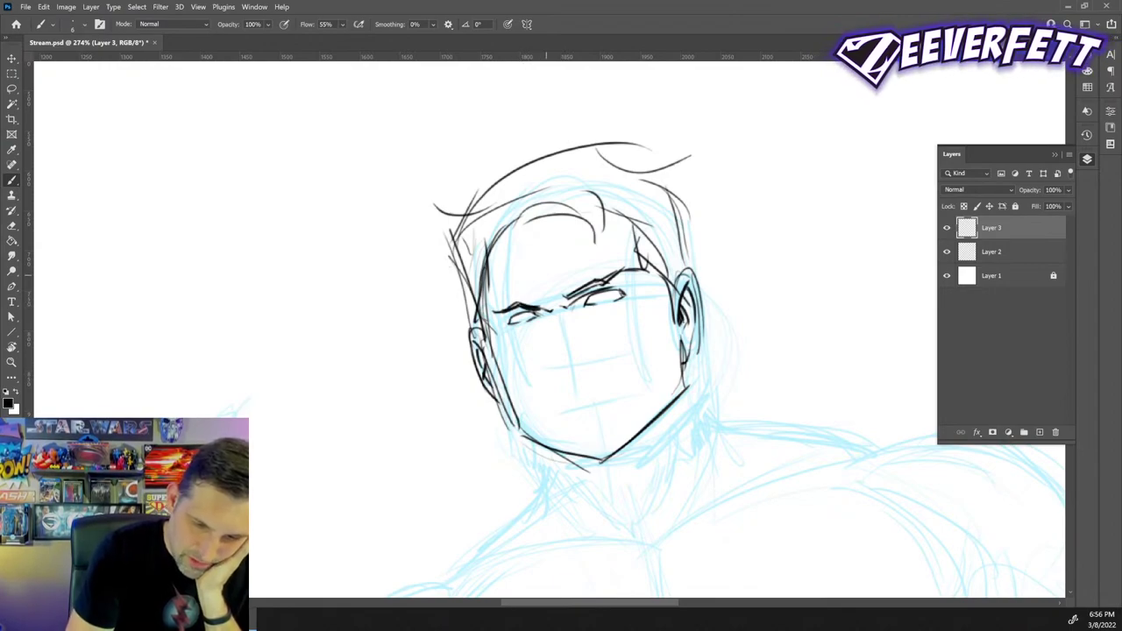
{"action": "left_click_drag", "start_coordinate": [569, 297], "coordinate": [597, 284]}
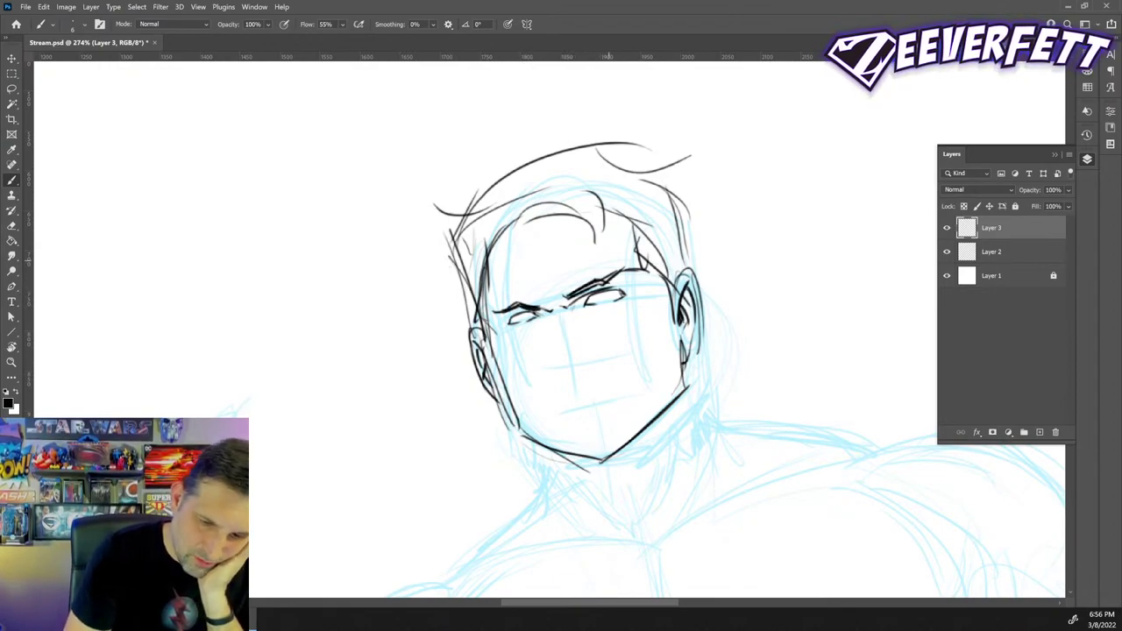
{"action": "left_click_drag", "start_coordinate": [571, 296], "coordinate": [601, 280]}
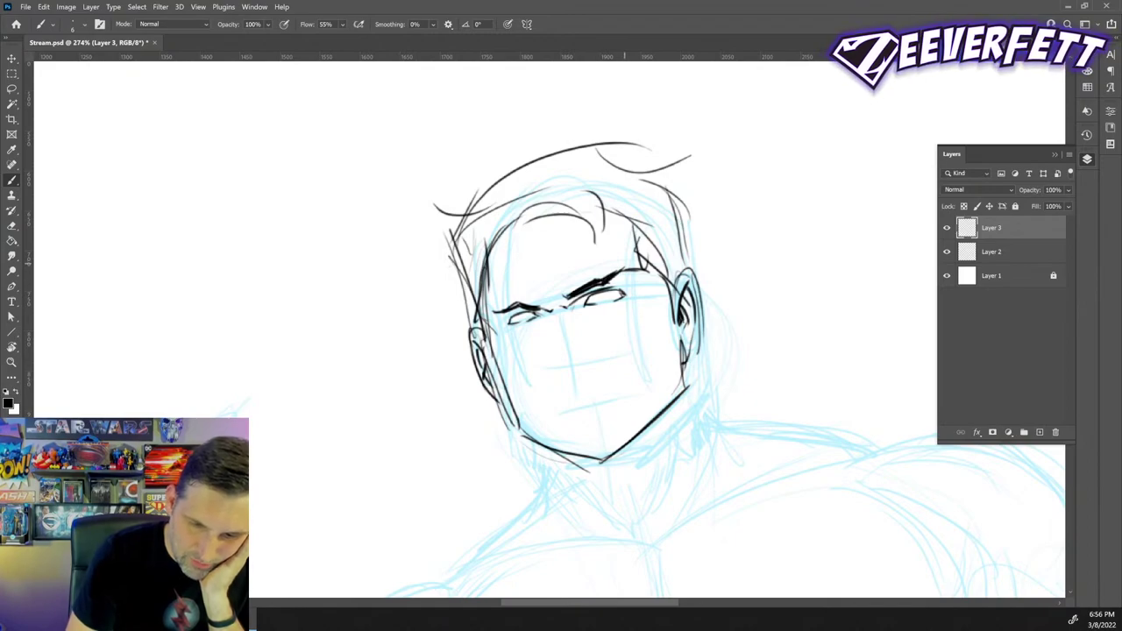
{"action": "left_click_drag", "start_coordinate": [612, 274], "coordinate": [631, 266]}
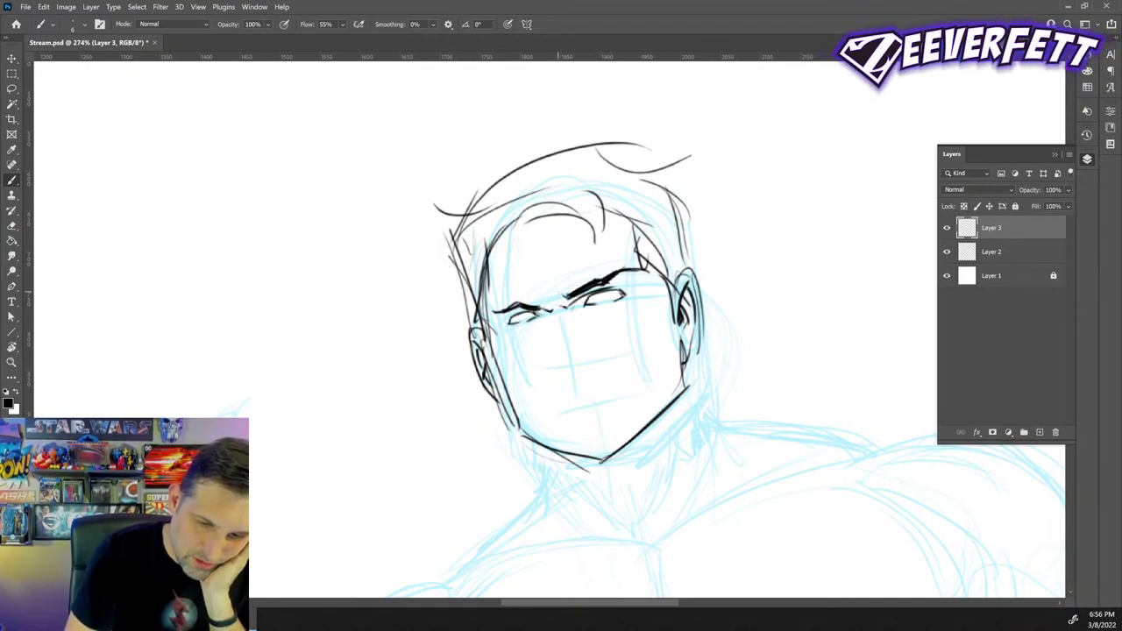
- Add short frown creases on the forehead and between the brows, and draw the line of the nose bridge
{"action": "left_click_drag", "start_coordinate": [558, 295], "coordinate": [576, 261]}
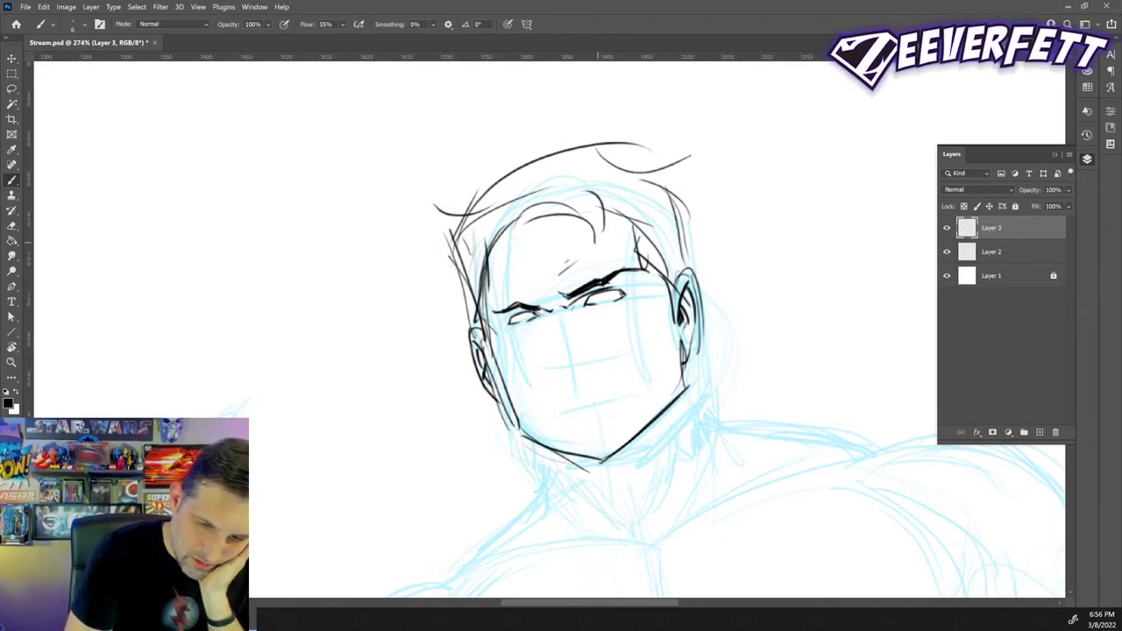
{"action": "mouse_move", "coordinate": [513, 289]}
{"action": "left_mouse_down"}
{"action": "mouse_move", "coordinate": [561, 298]}
{"action": "mouse_move", "coordinate": [558, 370]}
{"action": "left_mouse_up"}
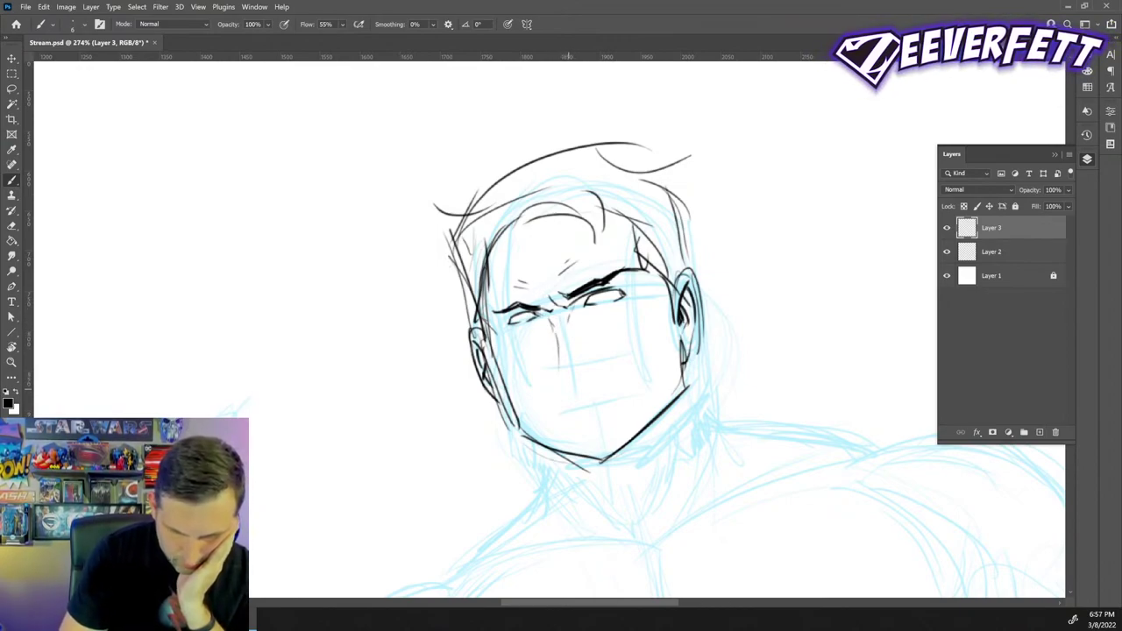
- Try a version of the nose's underside and nostril, and undo it
{"action": "left_click_drag", "start_coordinate": [562, 387], "coordinate": [574, 383]}
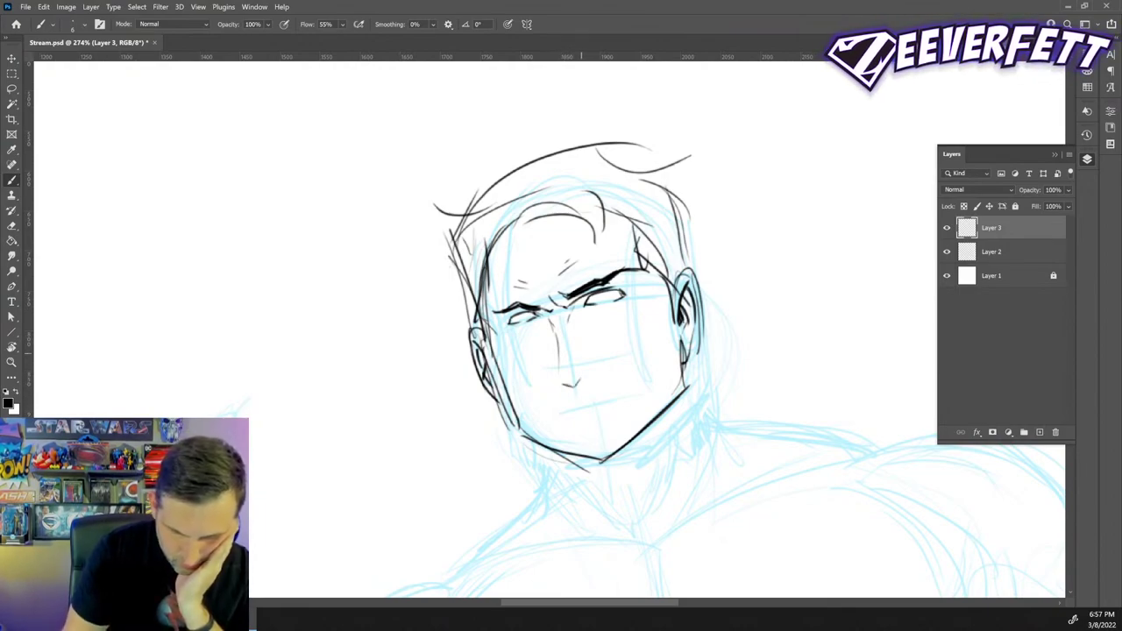
{"action": "left_click_drag", "start_coordinate": [579, 383], "coordinate": [590, 376]}
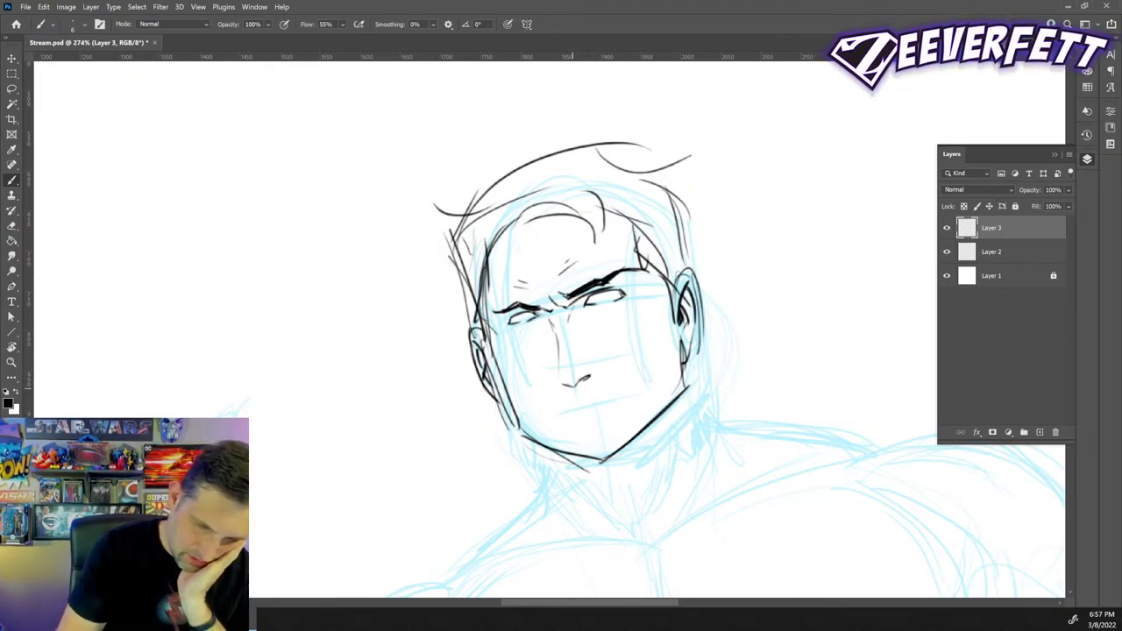
{"action": "key", "text": "ctrl+z"}
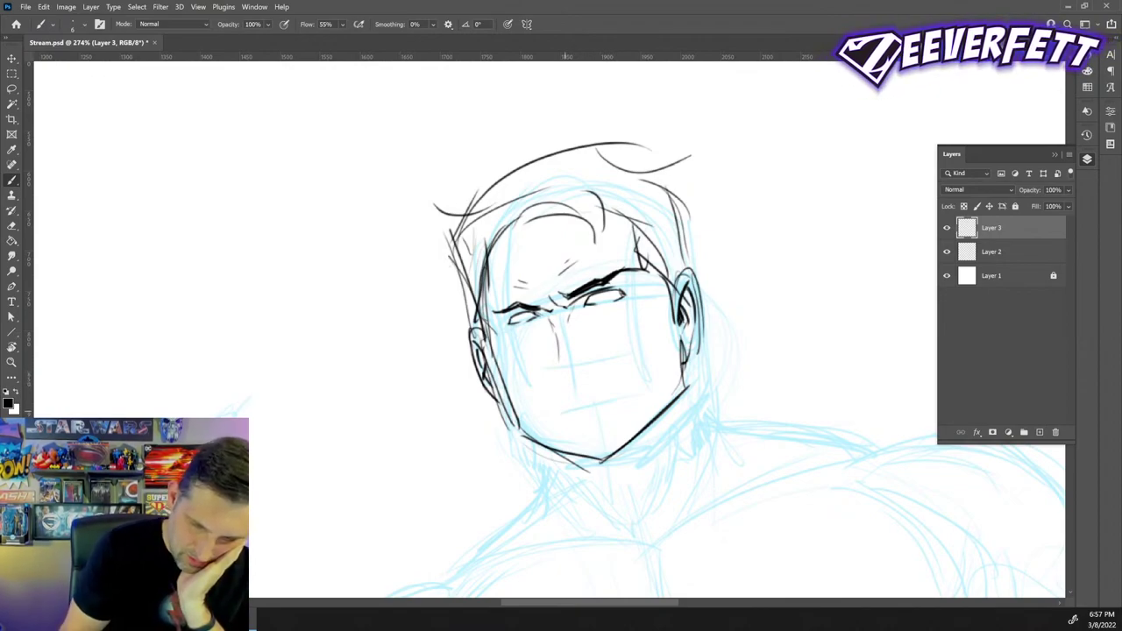
- Draw a short straight mouth line, the nose's underside with its nostril, and the sides of the nose bridge
{"action": "left_click_drag", "start_coordinate": [563, 409], "coordinate": [593, 403]}
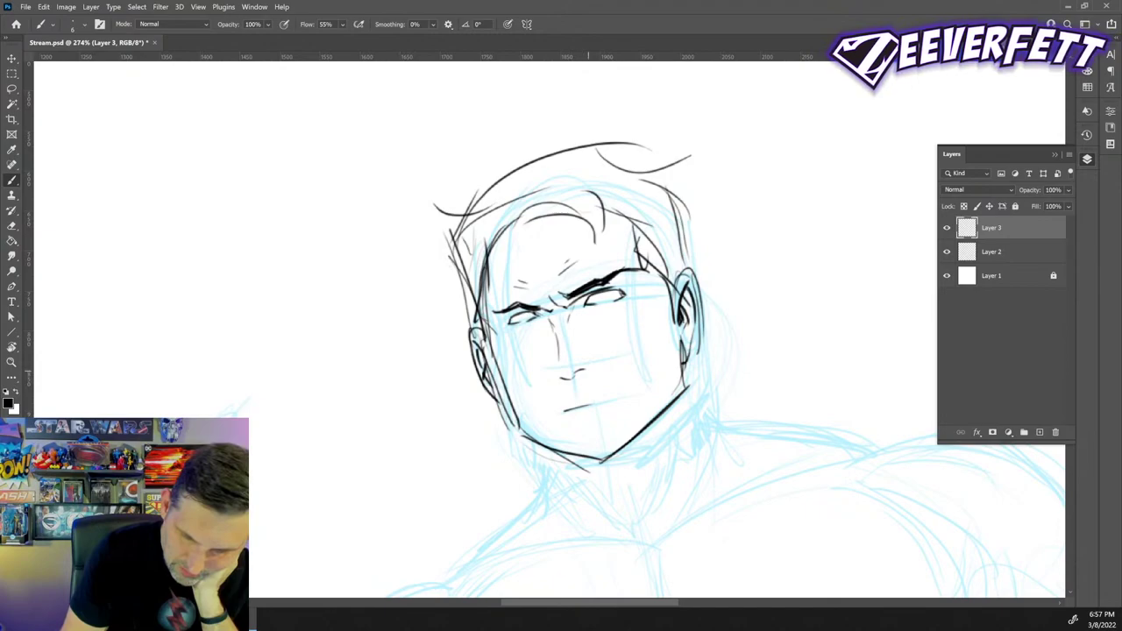
{"action": "left_click_drag", "start_coordinate": [574, 374], "coordinate": [585, 370]}
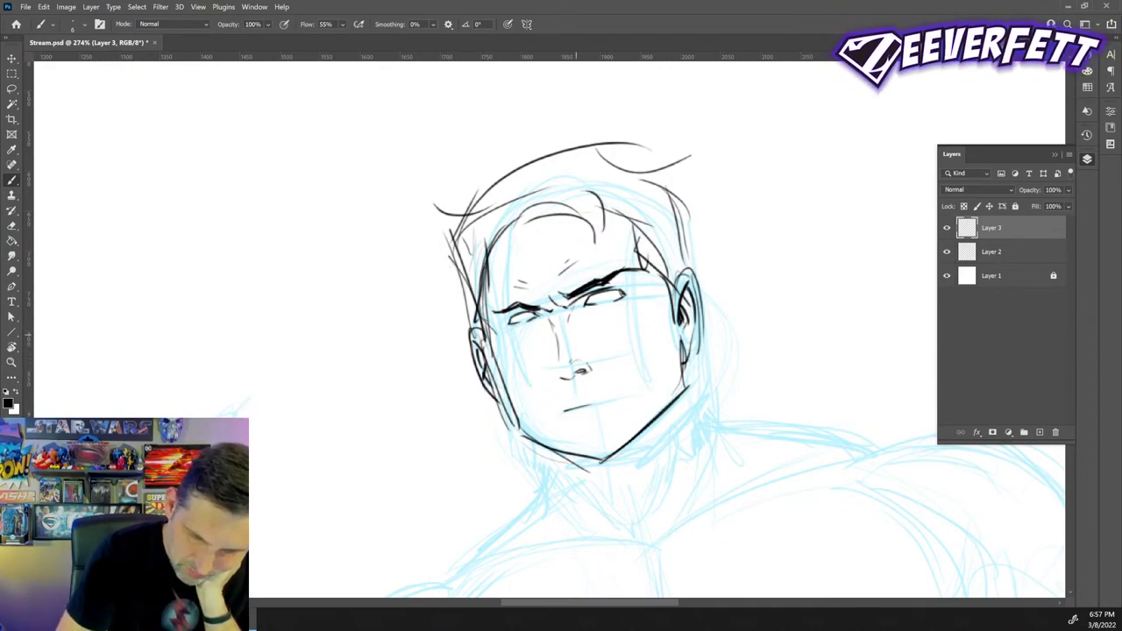
{"action": "mouse_move", "coordinate": [567, 309]}
{"action": "left_mouse_down"}
{"action": "mouse_move", "coordinate": [570, 343]}
{"action": "mouse_move", "coordinate": [554, 330]}
{"action": "left_mouse_up"}
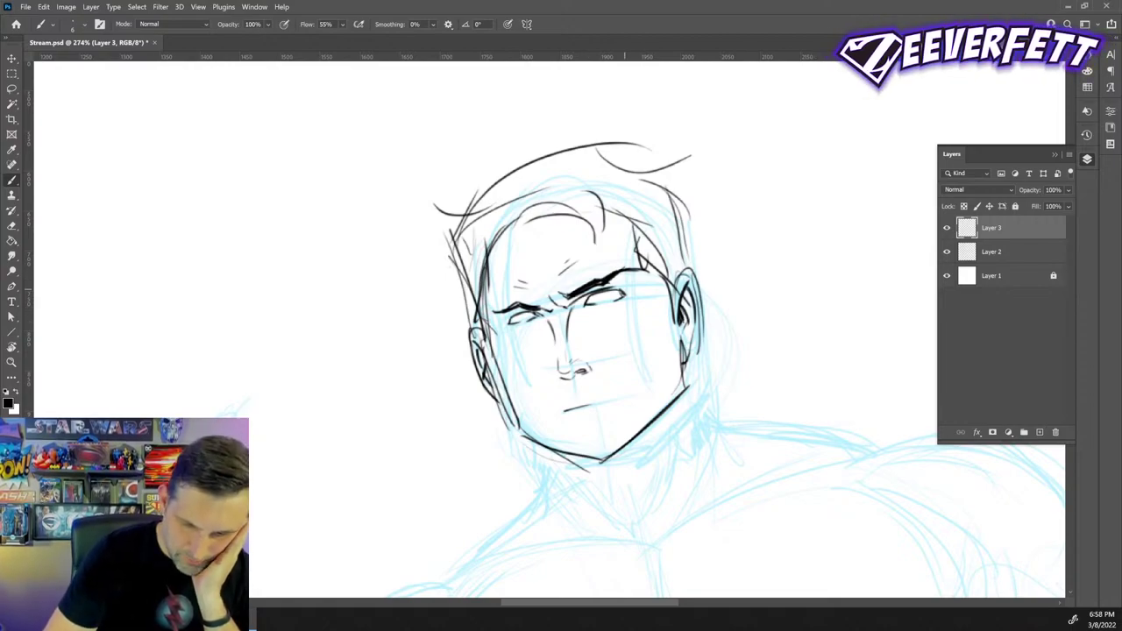
- Draw a guide triangle from the outer brow ends to a point below the nose, and undo it
{"action": "mouse_move", "coordinate": [643, 257]}
{"action": "left_mouse_down"}
{"action": "mouse_move", "coordinate": [589, 396]}
{"action": "mouse_move", "coordinate": [559, 291]}
{"action": "mouse_move", "coordinate": [485, 317]}
{"action": "mouse_move", "coordinate": [596, 395]}
{"action": "left_mouse_up"}
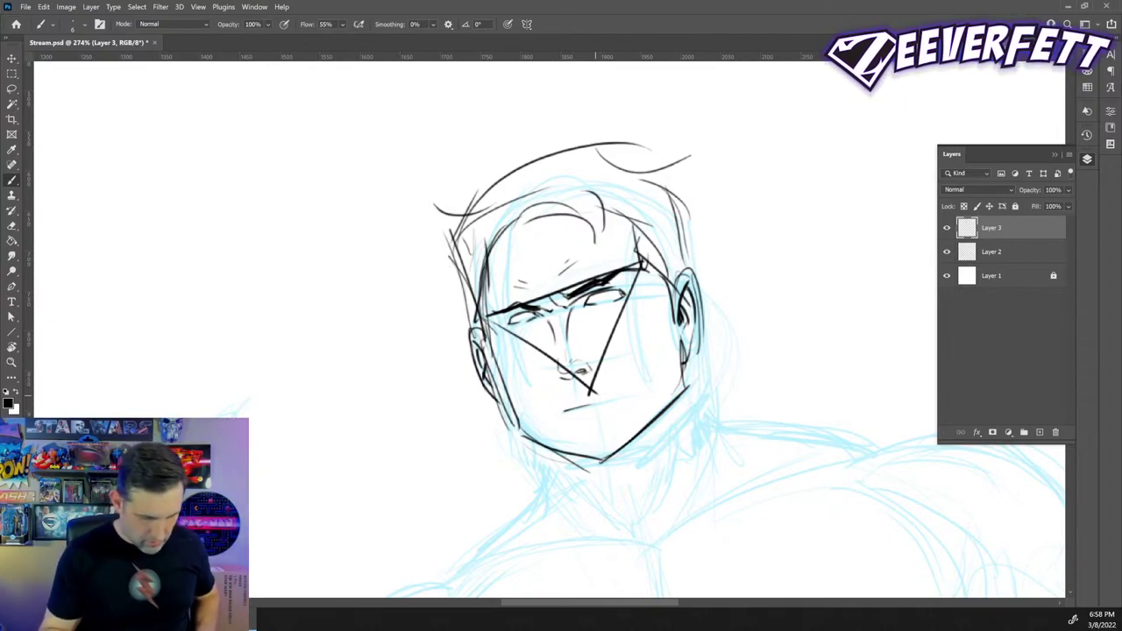
{"action": "key", "text": "ctrl+z"}
{"action": "key", "text": "ctrl+z"}
{"action": "key", "text": "ctrl+z"}
{"action": "key", "text": "ctrl+z"}
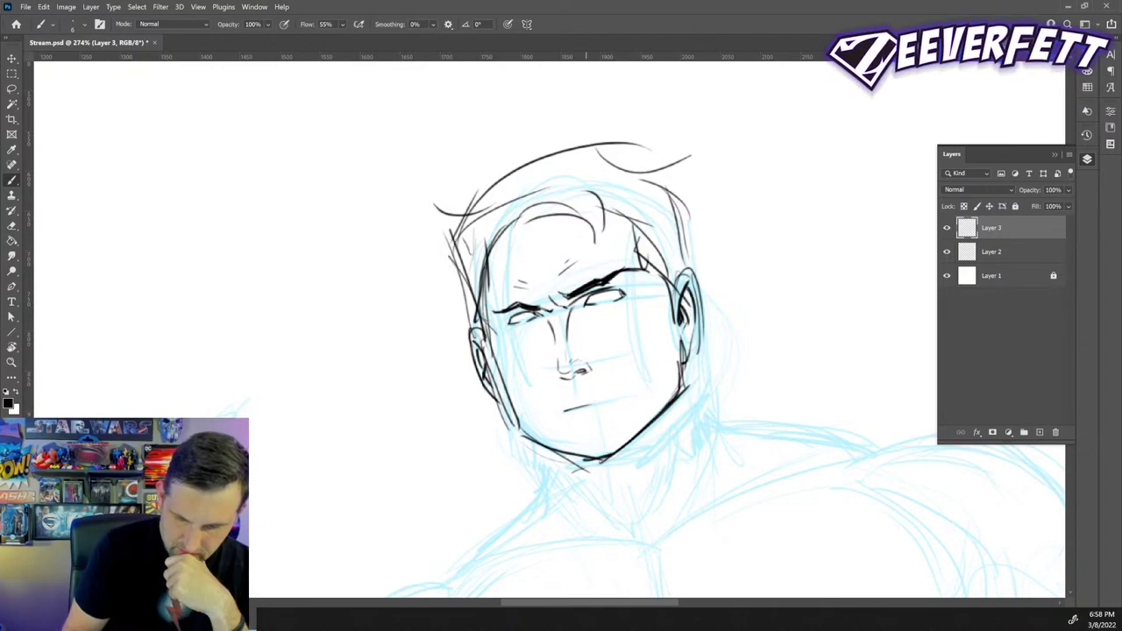
- Reinforce the chin contour, and add a curved chin crease with short shading strokes under the lower lip
{"action": "left_click_drag", "start_coordinate": [574, 468], "coordinate": [607, 455]}
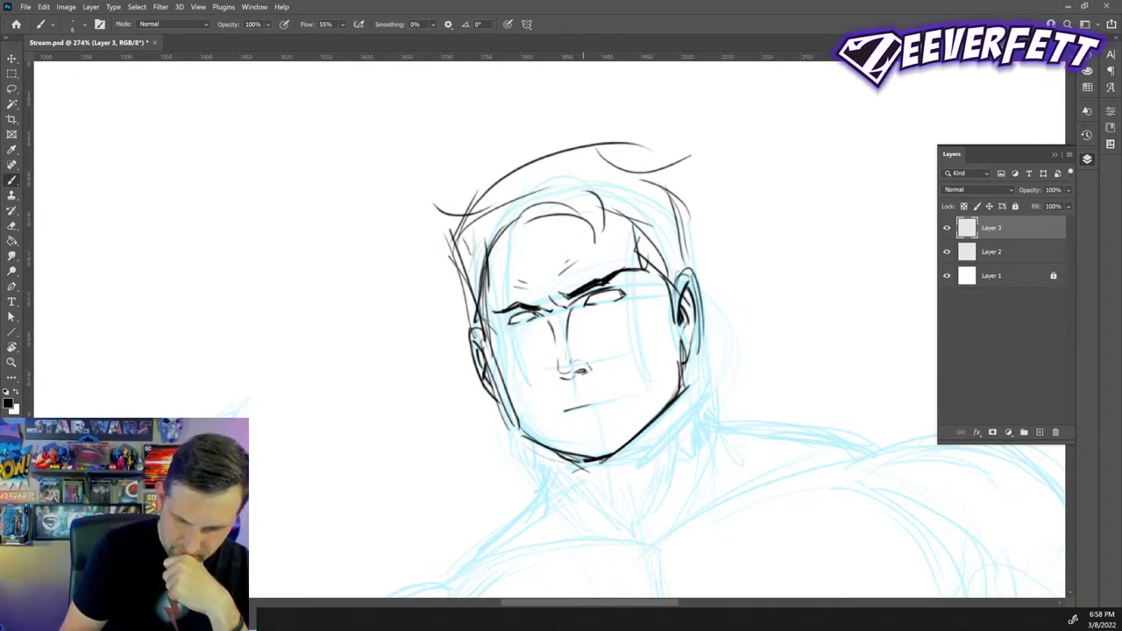
{"action": "left_click_drag", "start_coordinate": [623, 453], "coordinate": [586, 463]}
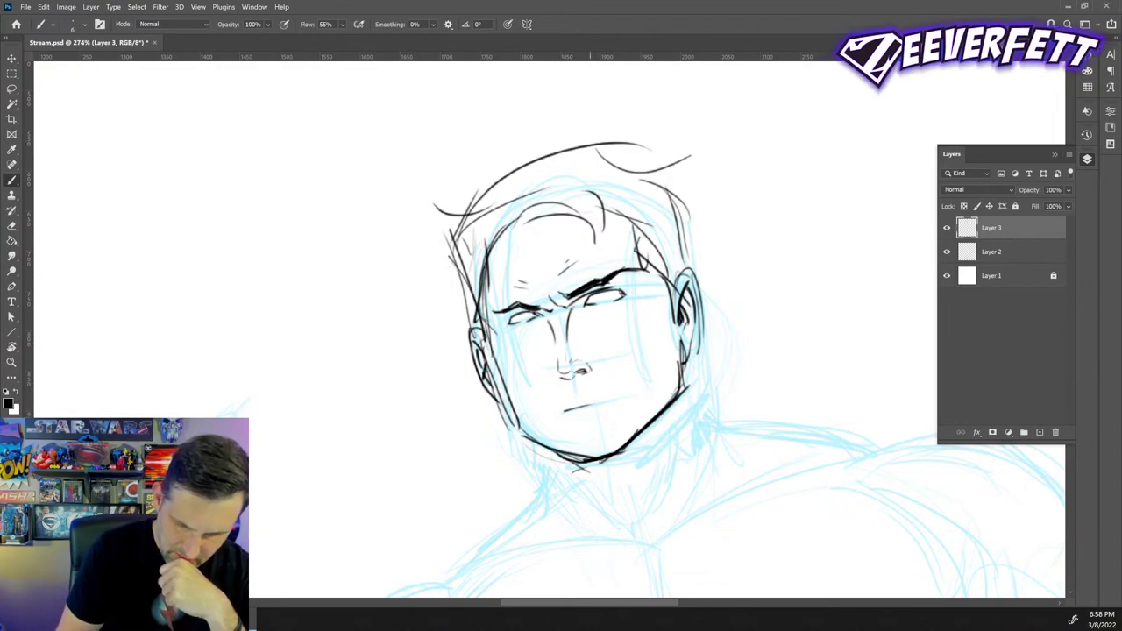
{"action": "left_click_drag", "start_coordinate": [574, 419], "coordinate": [563, 441]}
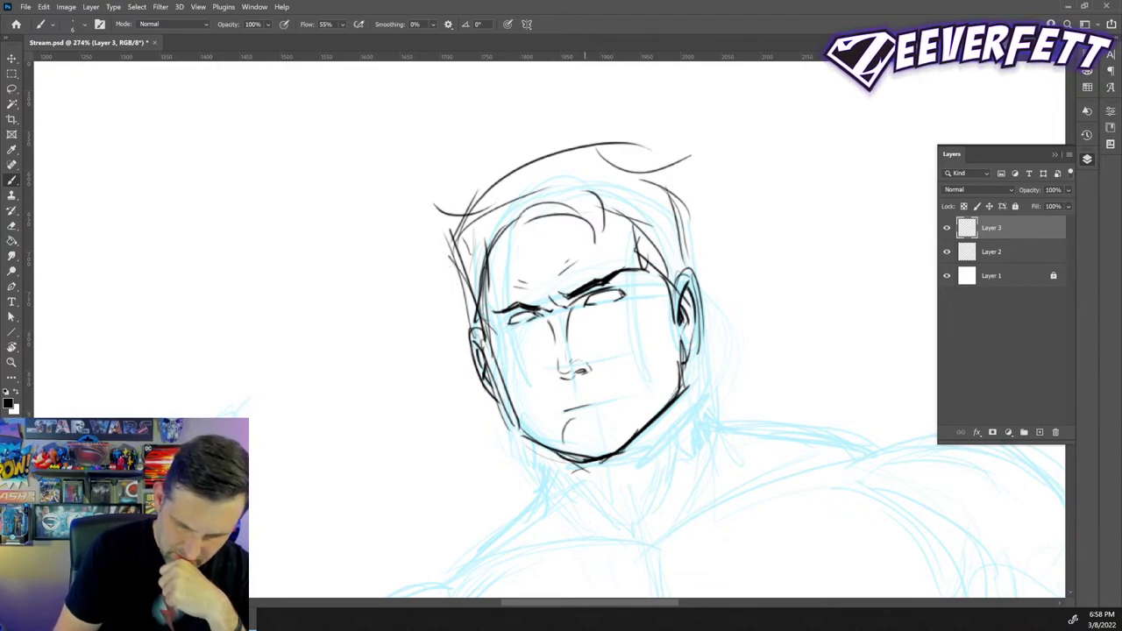
{"action": "left_click_drag", "start_coordinate": [585, 409], "coordinate": [566, 419]}
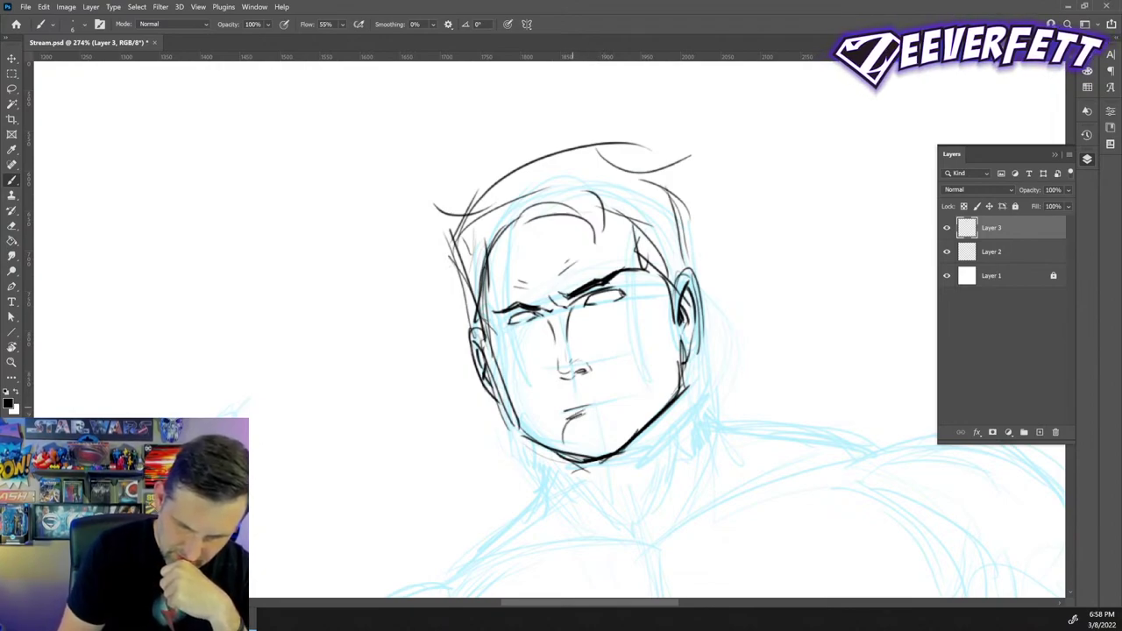
- Draw the closed mouth line with a dip in the middle and a downturned corner, and add the groove above the upper lip
{"action": "left_click_drag", "start_coordinate": [574, 394], "coordinate": [554, 405]}
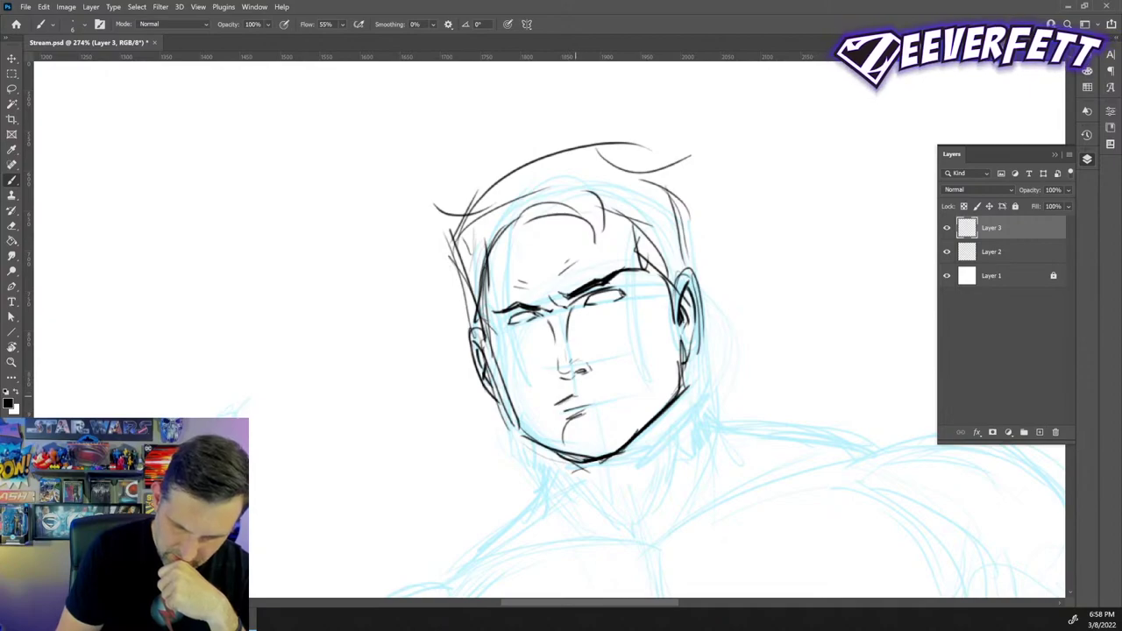
{"action": "left_click_drag", "start_coordinate": [580, 393], "coordinate": [599, 392]}
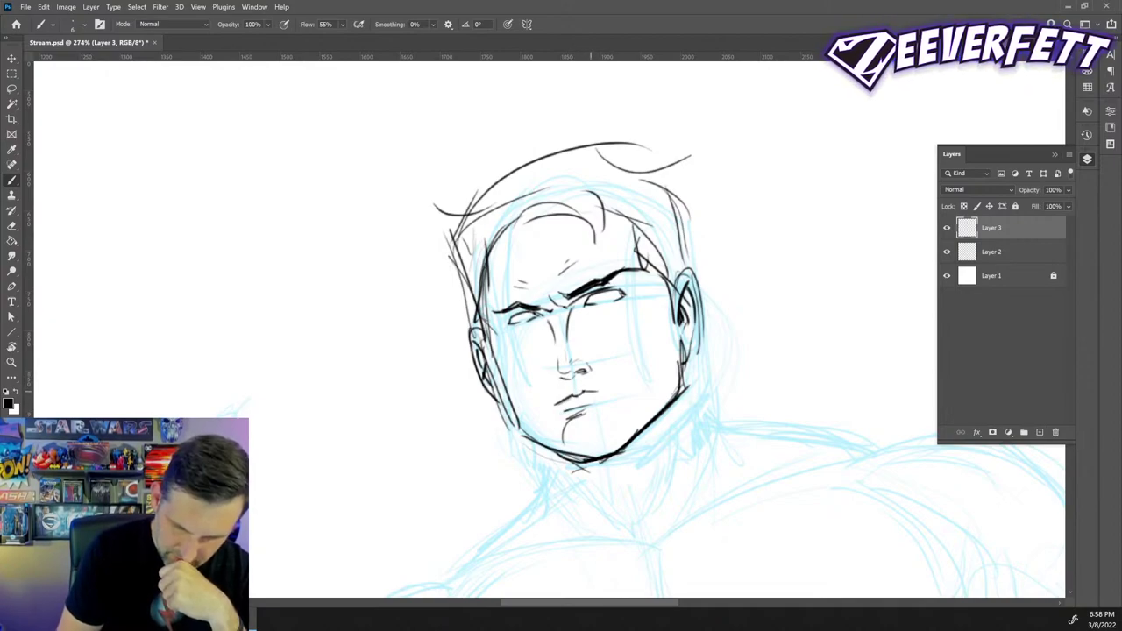
{"action": "left_click_drag", "start_coordinate": [599, 392], "coordinate": [624, 390]}
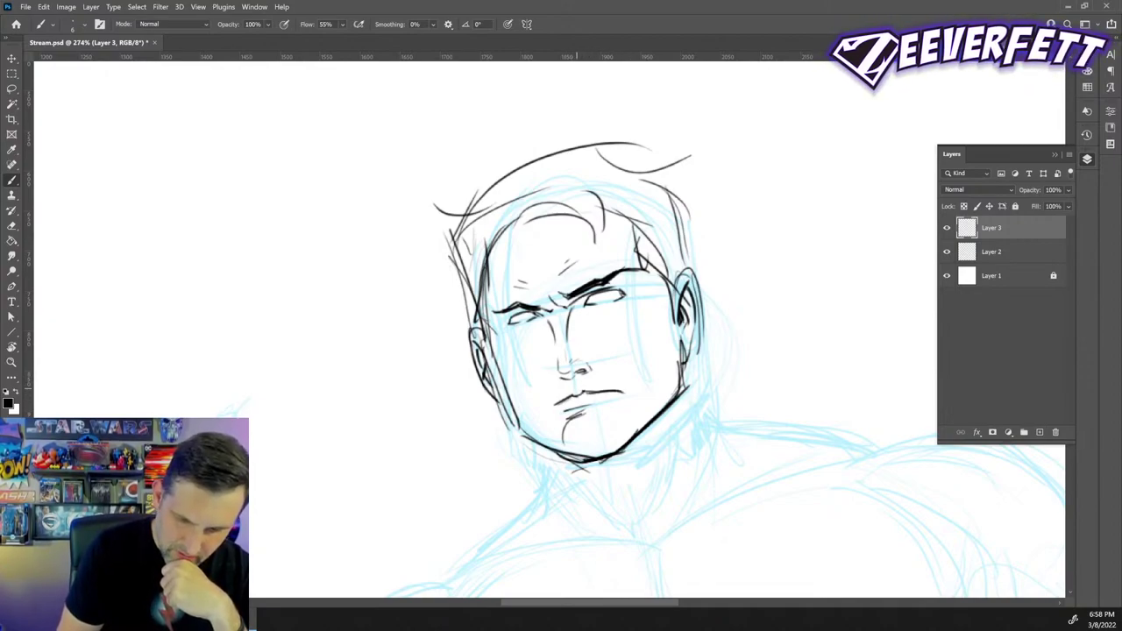
{"action": "left_click_drag", "start_coordinate": [581, 381], "coordinate": [576, 393]}
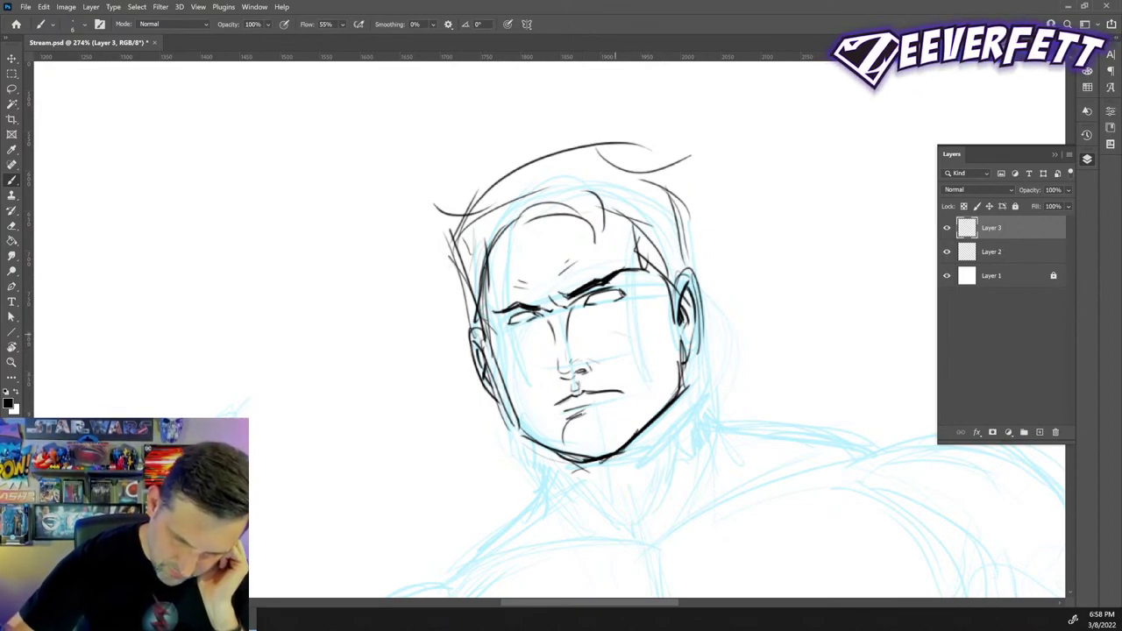
- Add short diagonal hatching to both cheeks, and detail the eyes with irises and darker lid lines
{"action": "left_click_drag", "start_coordinate": [624, 336], "coordinate": [652, 351]}
{"action": "left_click_drag", "start_coordinate": [627, 344], "coordinate": [648, 358]}
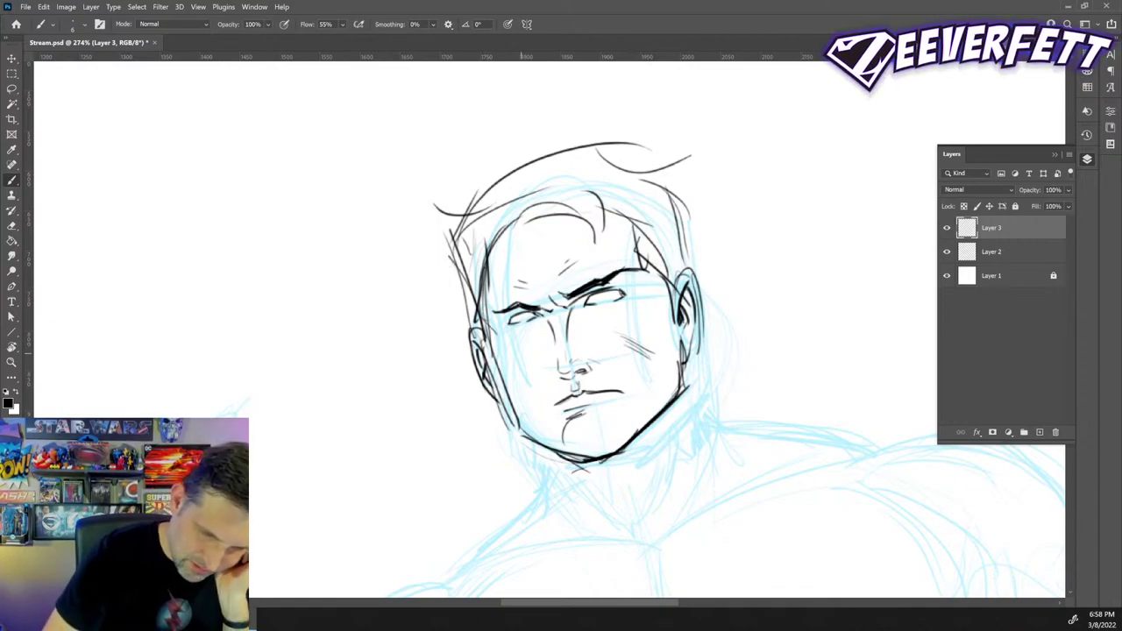
{"action": "left_click_drag", "start_coordinate": [522, 352], "coordinate": [514, 372]}
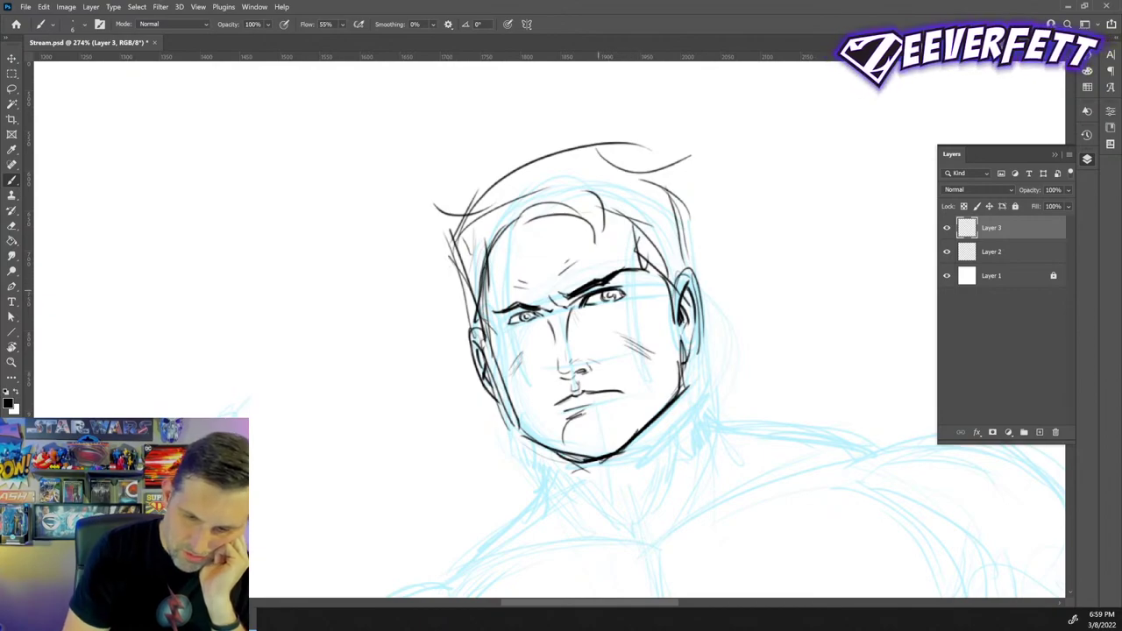
{"action": "left_click_drag", "start_coordinate": [603, 287], "coordinate": [641, 287]}
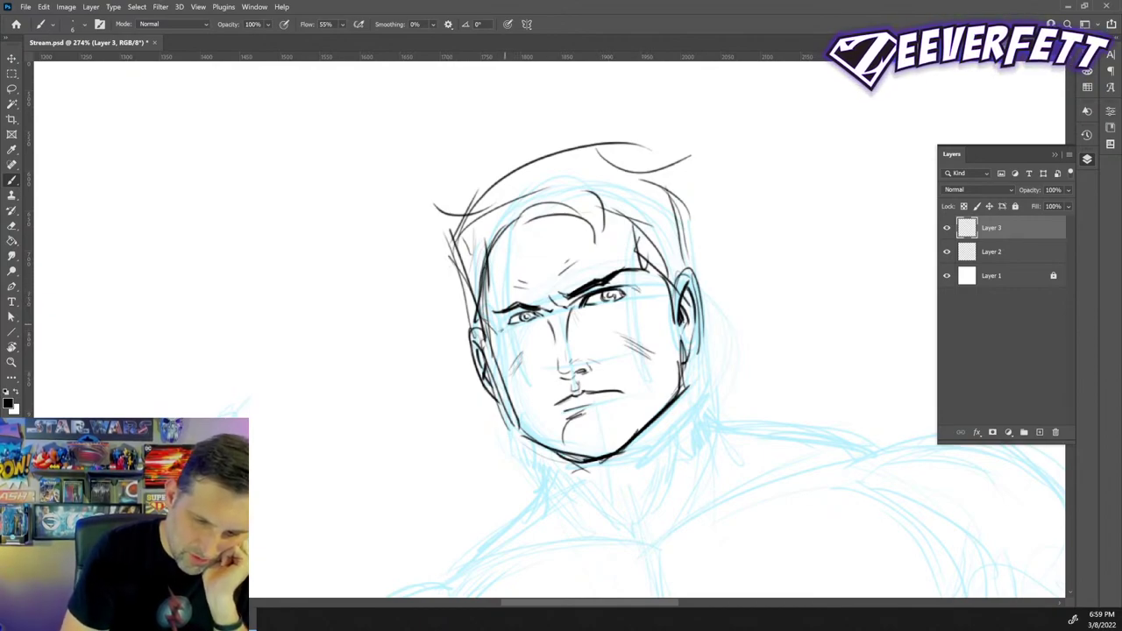
{"action": "left_click_drag", "start_coordinate": [504, 323], "coordinate": [539, 316]}
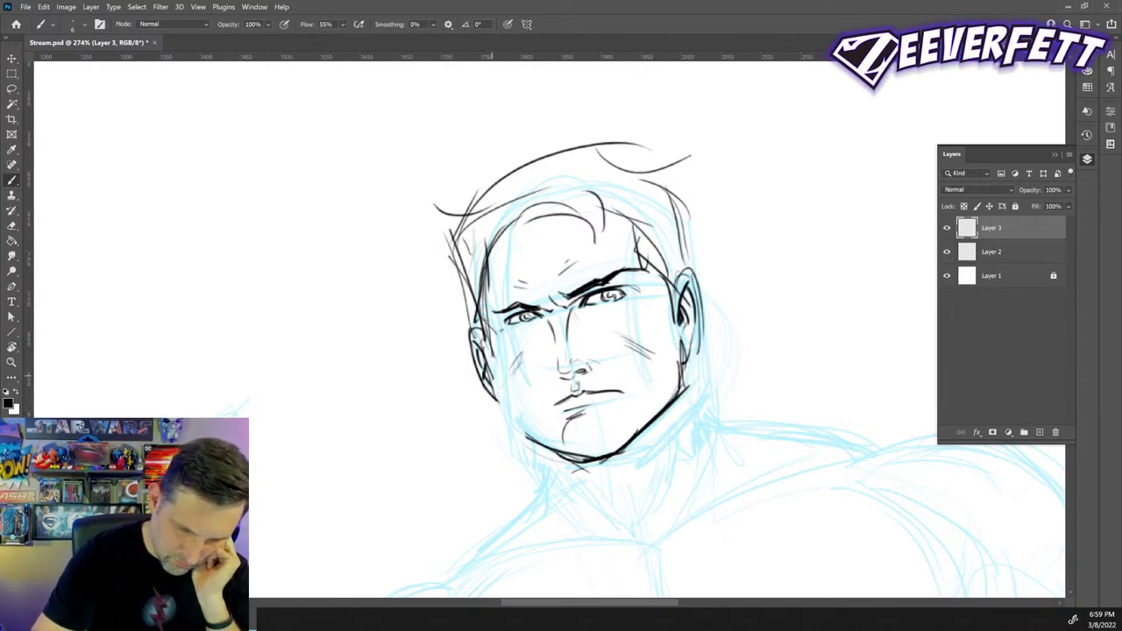
- Redraw the jaw from the shield-side ear to the chin, and firm up the opposite jaw and the outline of its ear
{"action": "left_click_drag", "start_coordinate": [494, 377], "coordinate": [532, 441]}
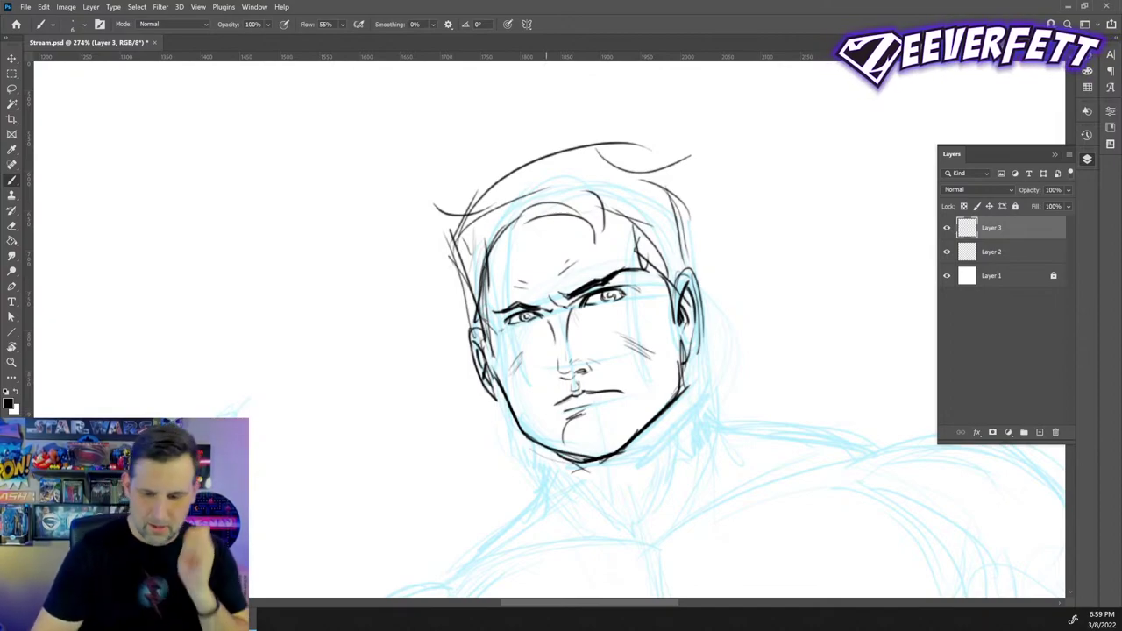
{"action": "left_click_drag", "start_coordinate": [673, 343], "coordinate": [679, 388]}
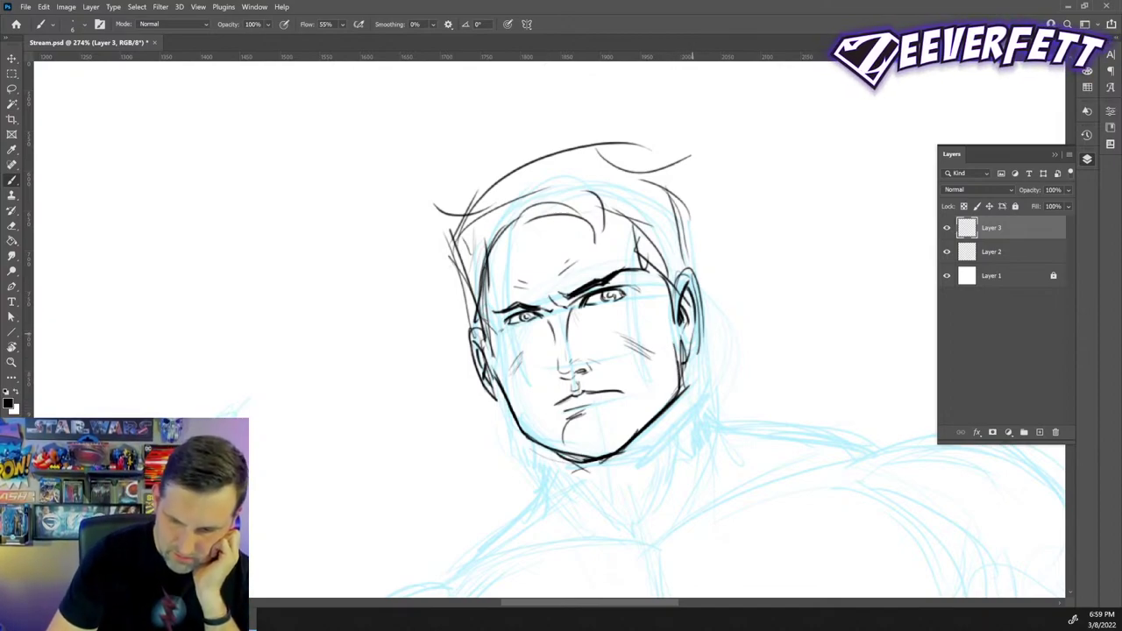
{"action": "mouse_move", "coordinate": [698, 317]}
{"action": "left_mouse_down"}
{"action": "mouse_move", "coordinate": [687, 364]}
{"action": "mouse_move", "coordinate": [700, 301]}
{"action": "mouse_move", "coordinate": [692, 275]}
{"action": "mouse_move", "coordinate": [701, 312]}
{"action": "left_mouse_up"}
{"action": "left_click_drag", "start_coordinate": [689, 268], "coordinate": [672, 303]}
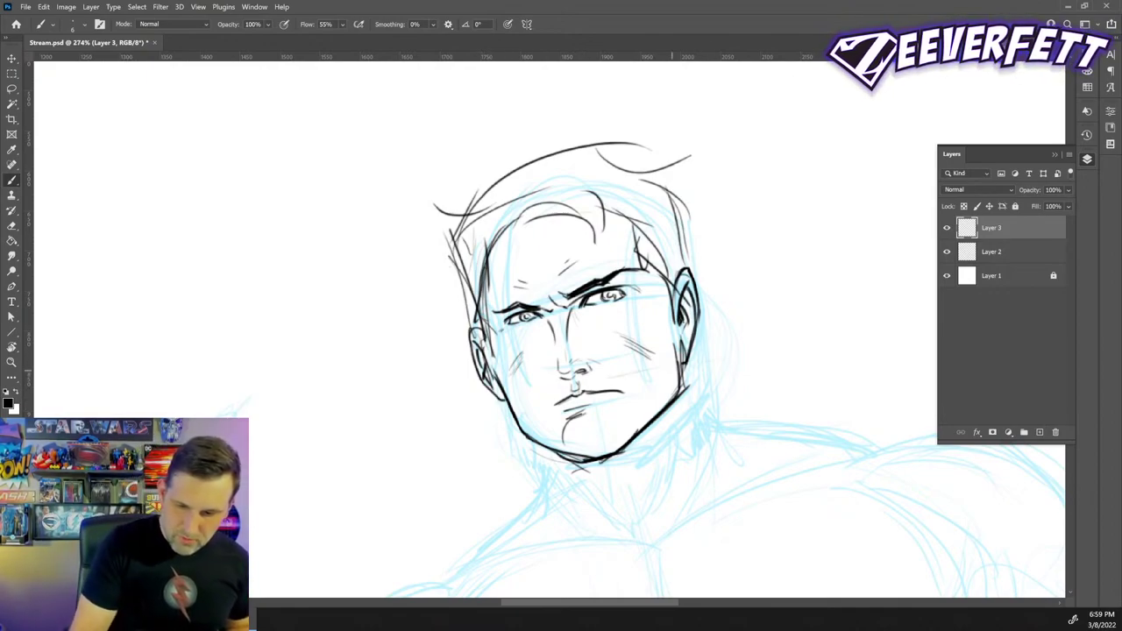
- Draw a long slanted guide line across the face between the nose and mouth, and undo it
{"action": "left_click_drag", "start_coordinate": [744, 355], "coordinate": [451, 423]}
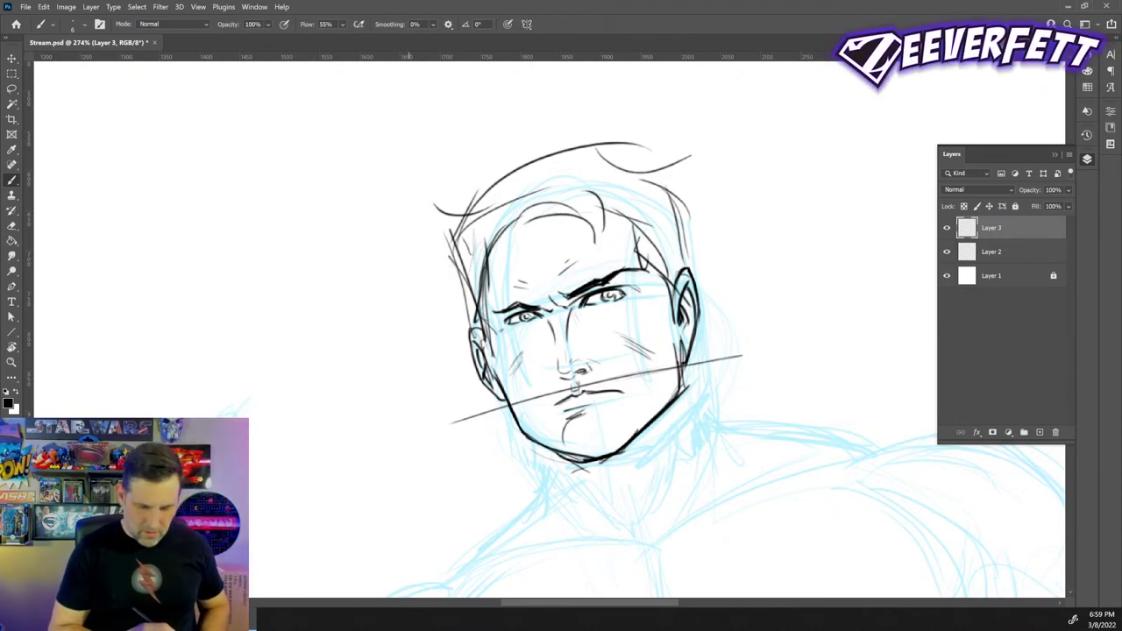
{"action": "key", "text": "ctrl+z"}
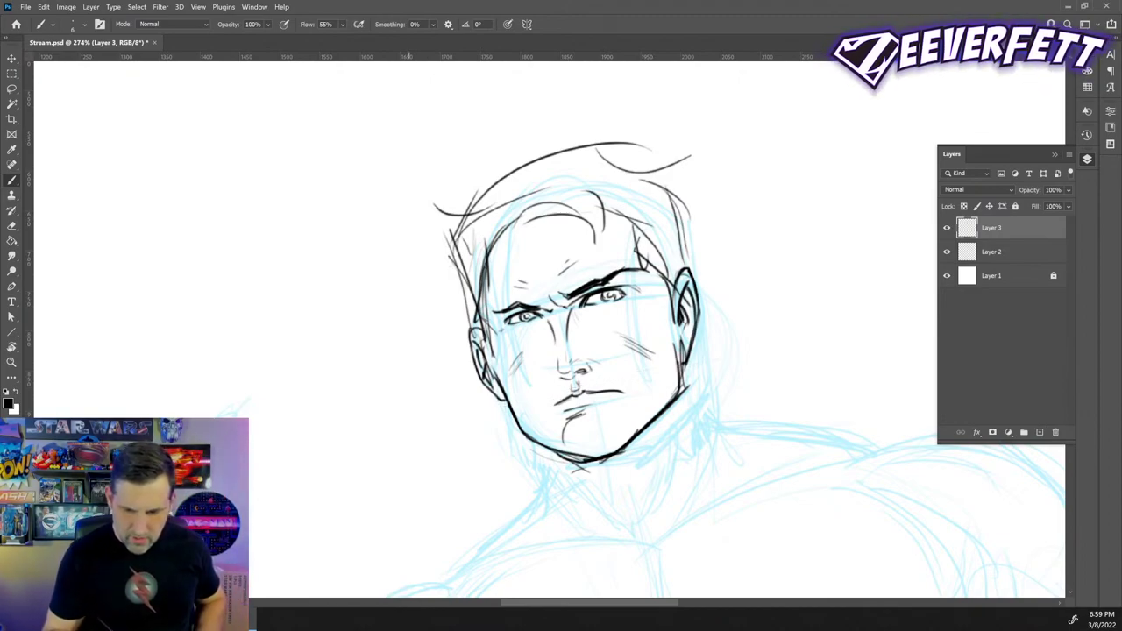
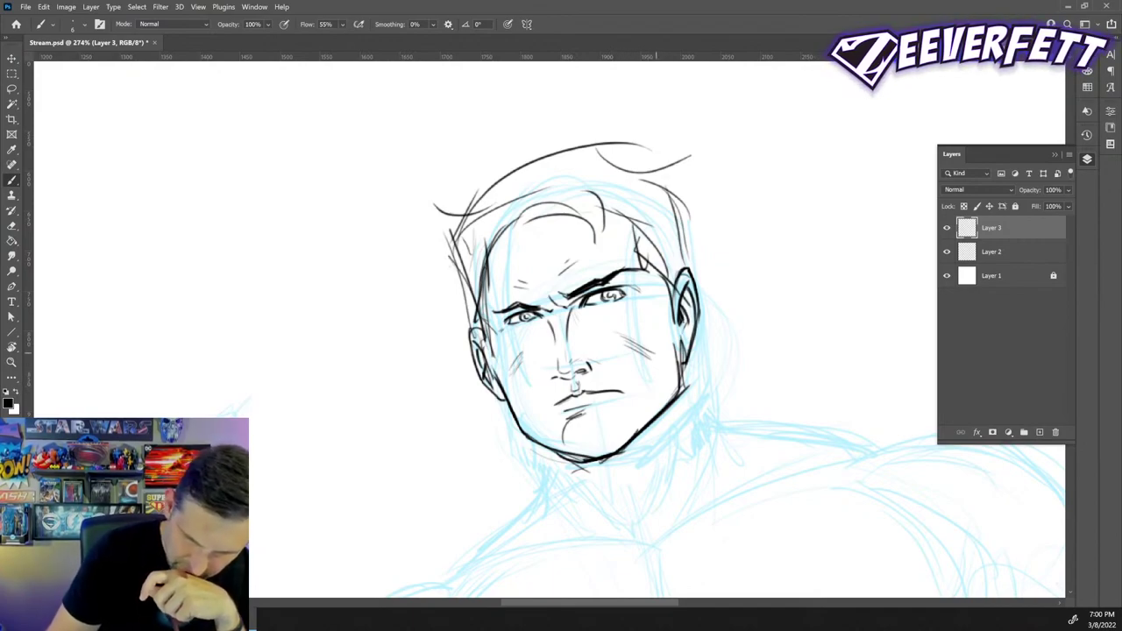
- Draw a curved cheekbone line in front of the weapon-side ear, thicken the side of the nose bridge and darken the nostril
{"action": "left_click_drag", "start_coordinate": [646, 349], "coordinate": [666, 289]}
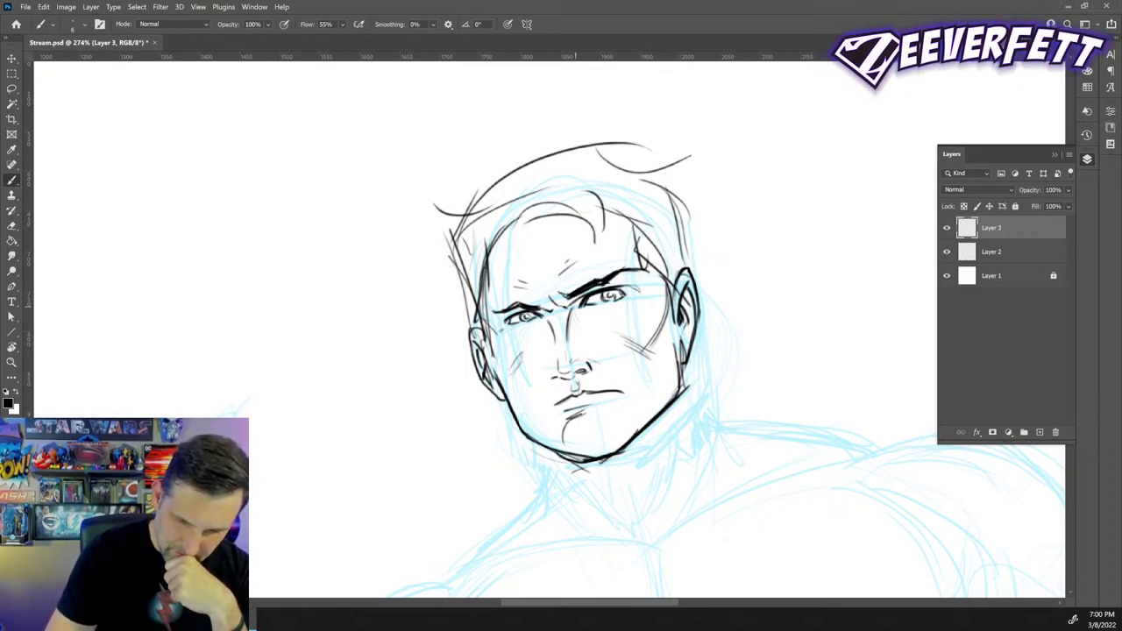
{"action": "left_click_drag", "start_coordinate": [577, 303], "coordinate": [570, 341]}
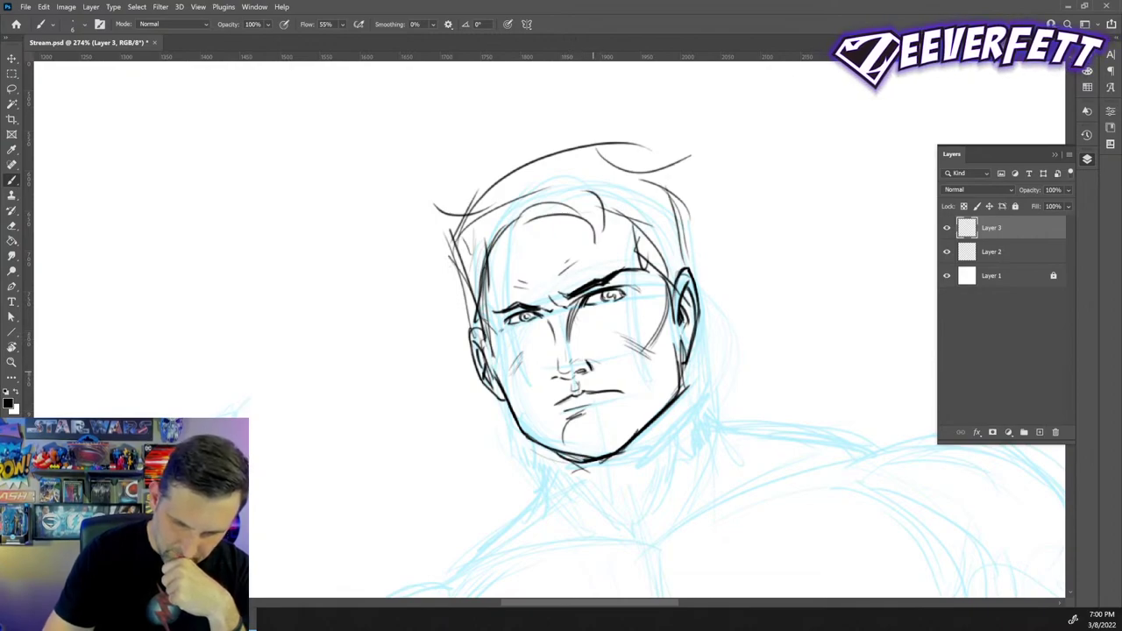
{"action": "left_click_drag", "start_coordinate": [585, 359], "coordinate": [590, 370]}
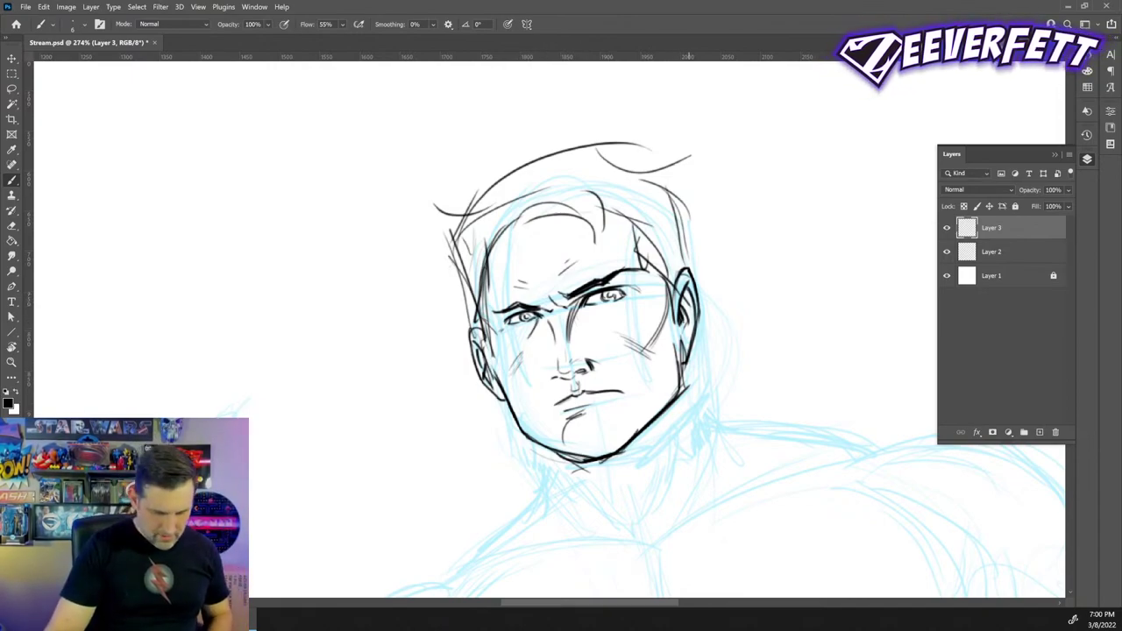
- Draw a large circle around the whole head, and undo it
{"action": "left_click_drag", "start_coordinate": [668, 460], "coordinate": [578, 460]}
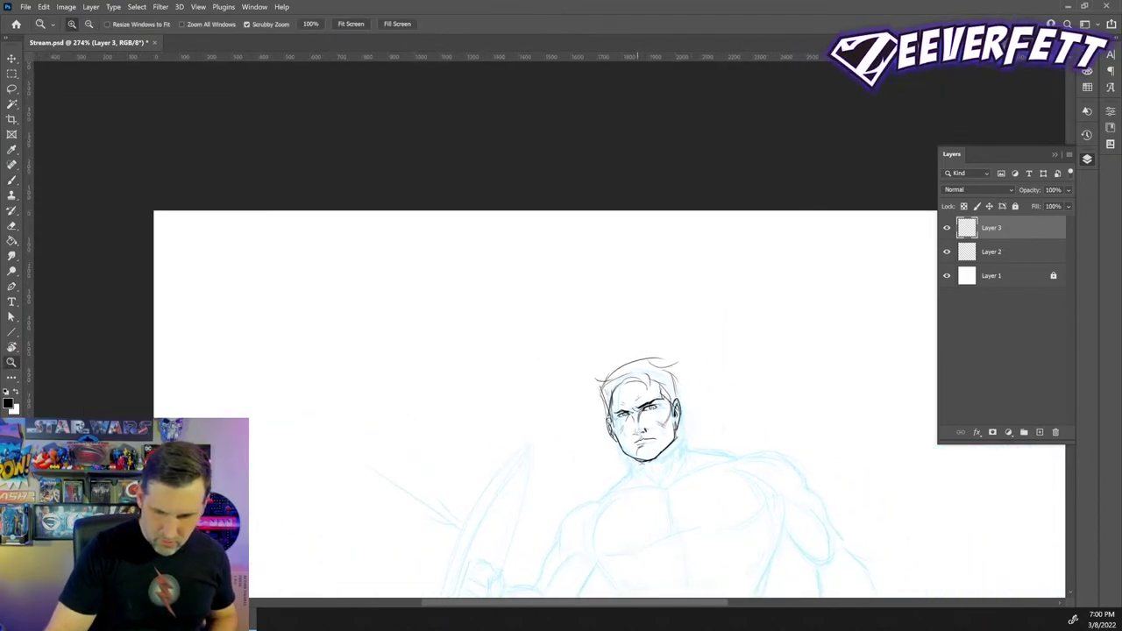
{"action": "left_click_drag", "start_coordinate": [701, 483], "coordinate": [617, 323]}
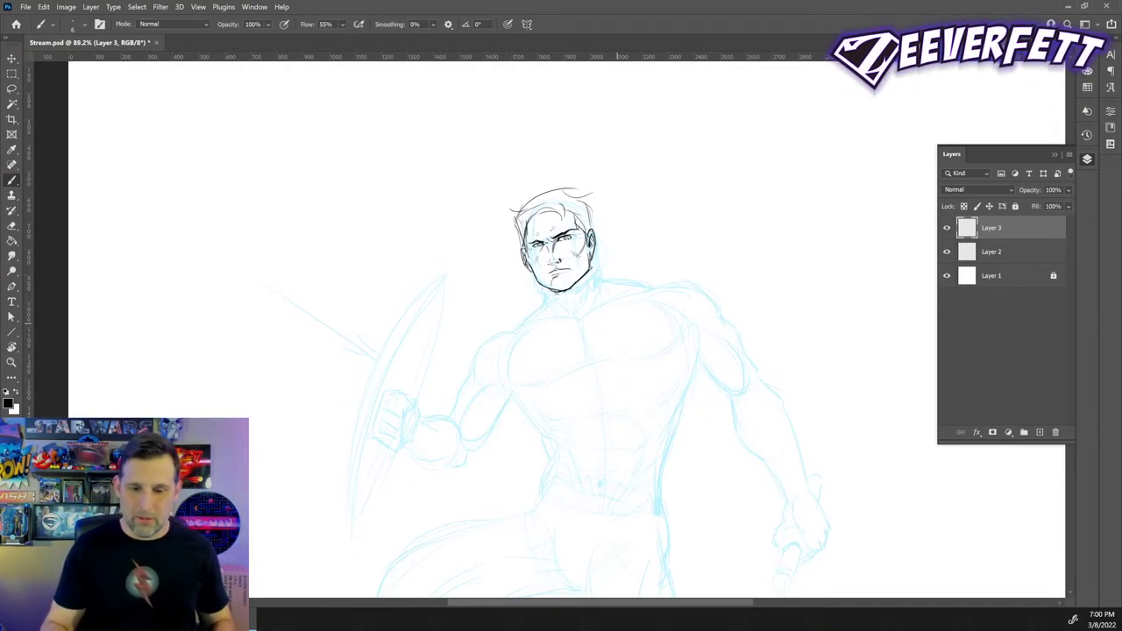
{"action": "mouse_move", "coordinate": [624, 309]}
{"action": "left_mouse_down"}
{"action": "mouse_move", "coordinate": [565, 145]}
{"action": "mouse_move", "coordinate": [604, 324]}
{"action": "left_mouse_up"}
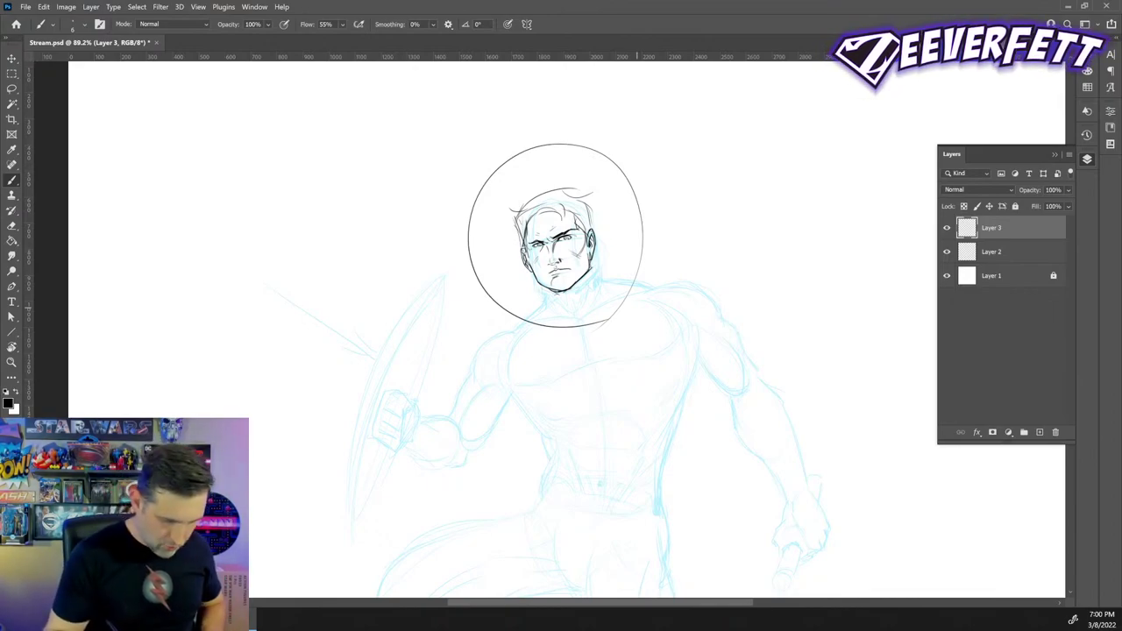
{"action": "key", "text": "ctrl+z"}
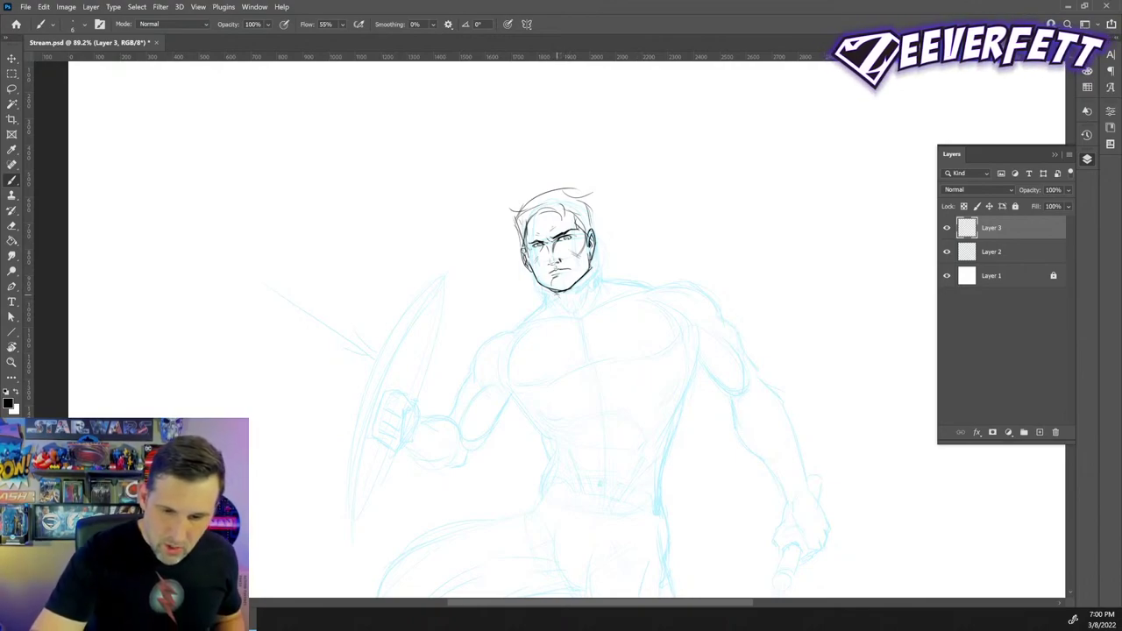
- Draw the neck with its muscle lines below the jaw, and slope the trapezius lines down towards both shoulders
{"action": "mouse_move", "coordinate": [559, 295]}
{"action": "left_mouse_down"}
{"action": "mouse_move", "coordinate": [579, 312]}
{"action": "mouse_move", "coordinate": [541, 289]}
{"action": "mouse_move", "coordinate": [548, 302]}
{"action": "left_mouse_up"}
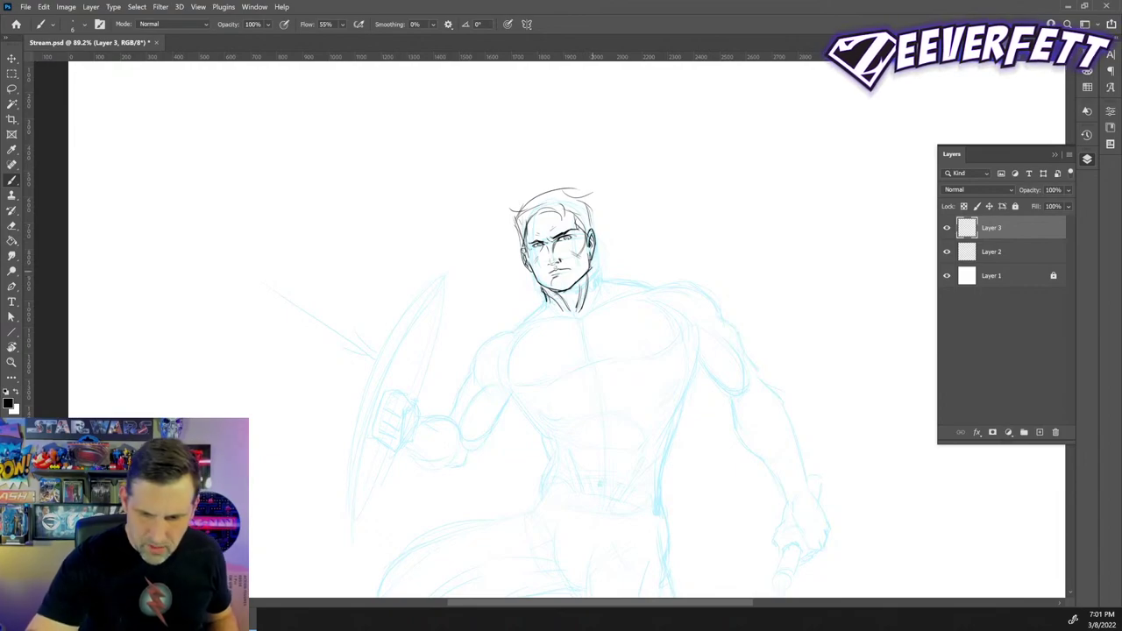
{"action": "left_click_drag", "start_coordinate": [590, 263], "coordinate": [601, 277]}
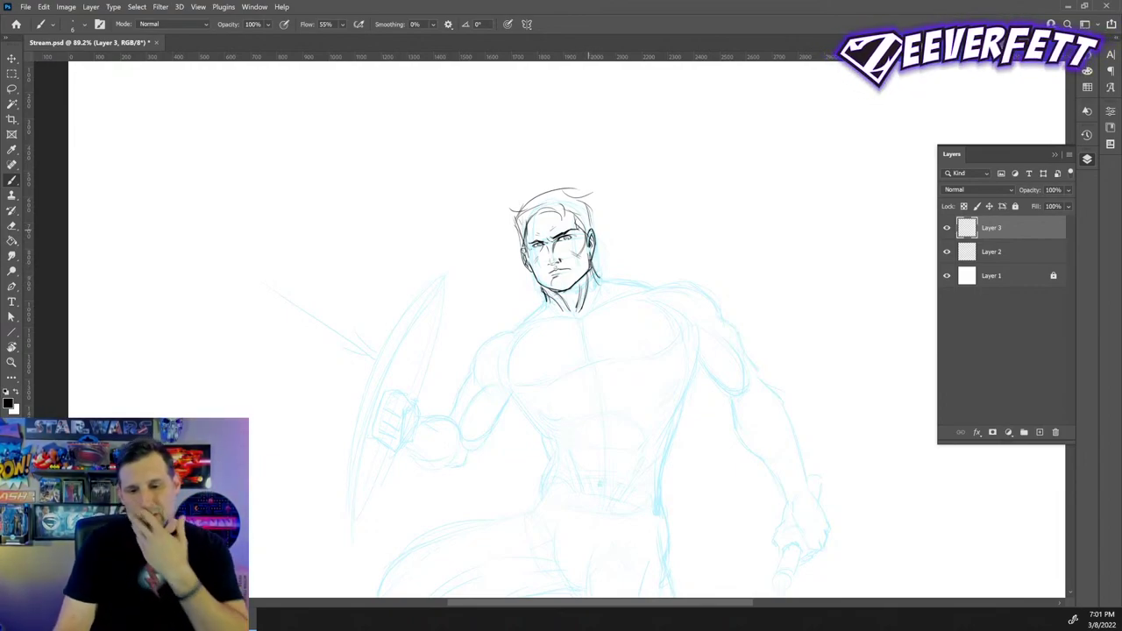
{"action": "left_click_drag", "start_coordinate": [543, 299], "coordinate": [519, 335]}
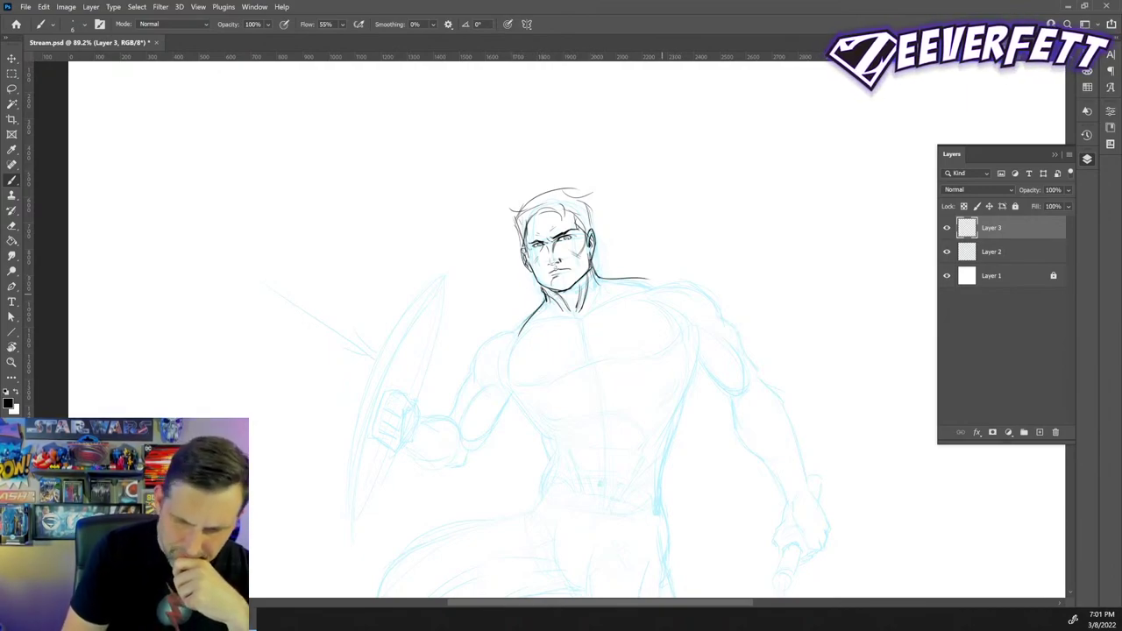
{"action": "left_click_drag", "start_coordinate": [599, 279], "coordinate": [649, 281]}
{"action": "key", "text": "ctrl+z"}
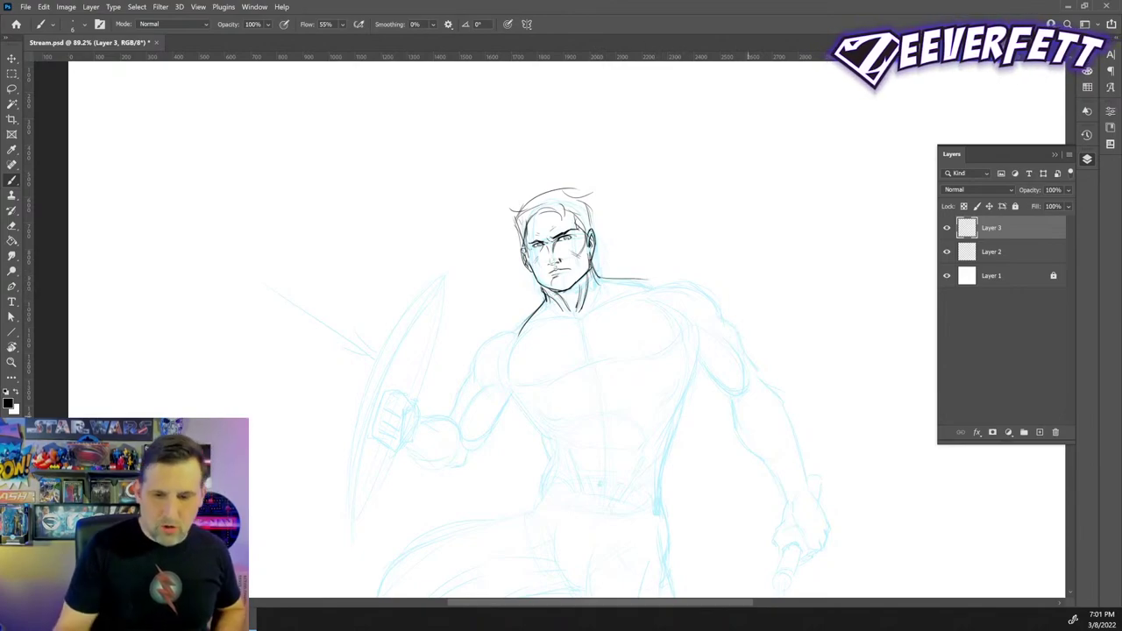
- Sketch a triangle, an ellipse and a square in the empty area beside the head, and undo them all
{"action": "mouse_move", "coordinate": [717, 221]}
{"action": "left_mouse_down"}
{"action": "mouse_move", "coordinate": [752, 209]}
{"action": "mouse_move", "coordinate": [745, 237]}
{"action": "mouse_move", "coordinate": [717, 222]}
{"action": "mouse_move", "coordinate": [768, 262]}
{"action": "mouse_move", "coordinate": [802, 245]}
{"action": "left_mouse_up"}
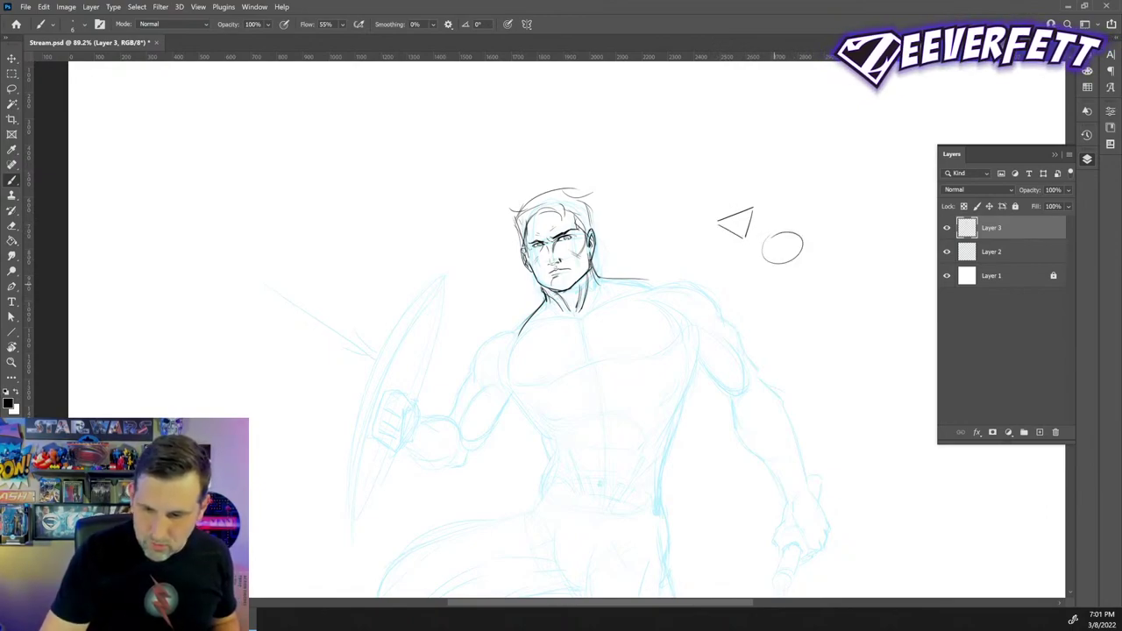
{"action": "mouse_move", "coordinate": [773, 286]}
{"action": "left_mouse_down"}
{"action": "mouse_move", "coordinate": [778, 317]}
{"action": "mouse_move", "coordinate": [813, 279]}
{"action": "left_mouse_up"}
{"action": "left_click_drag", "start_coordinate": [780, 318], "coordinate": [821, 305]}
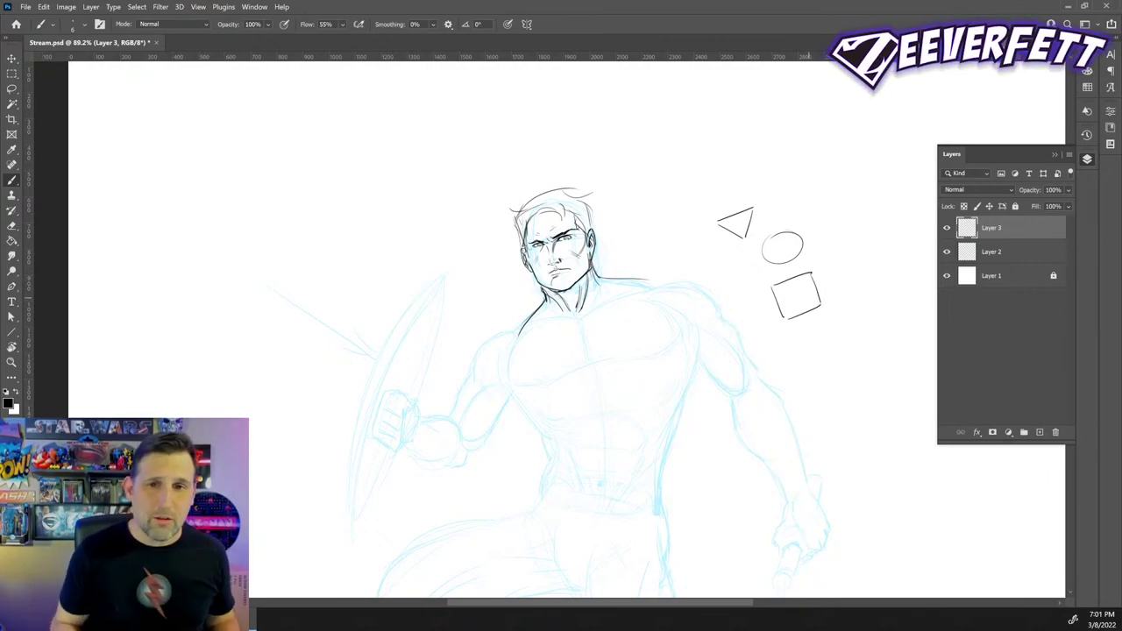
{"action": "key", "text": "ctrl+z"}
{"action": "key", "text": "ctrl+z"}
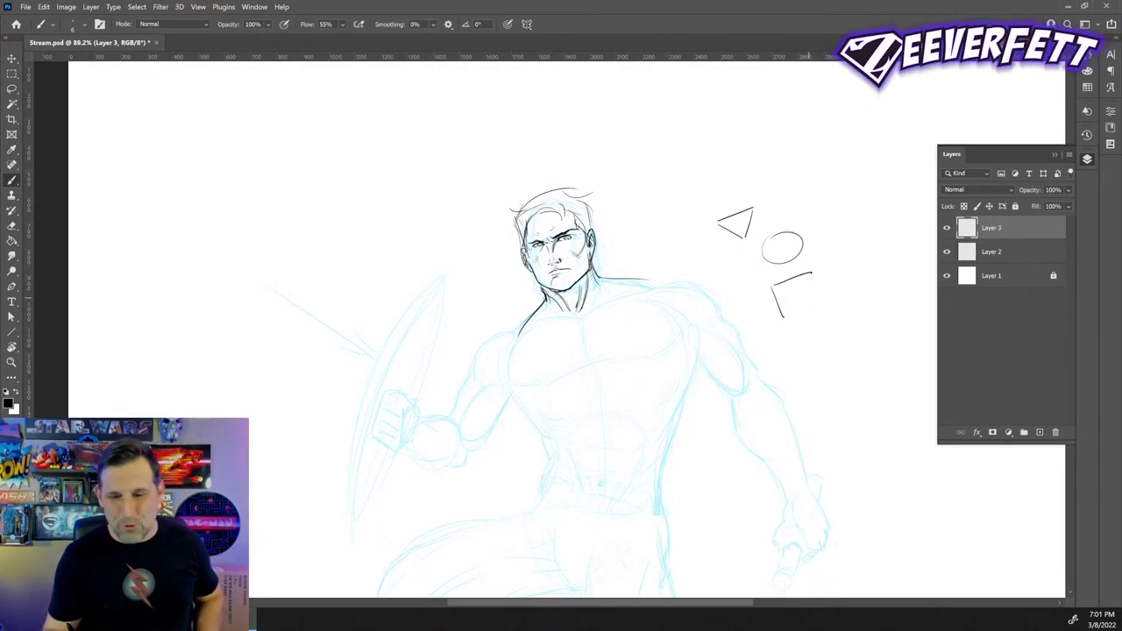
{"action": "key", "text": "ctrl+z"}
{"action": "key", "text": "ctrl+z"}
{"action": "key", "text": "ctrl+z"}
{"action": "key", "text": "ctrl+z"}
{"action": "key", "text": "ctrl+z"}
{"action": "key", "text": "ctrl+z"}
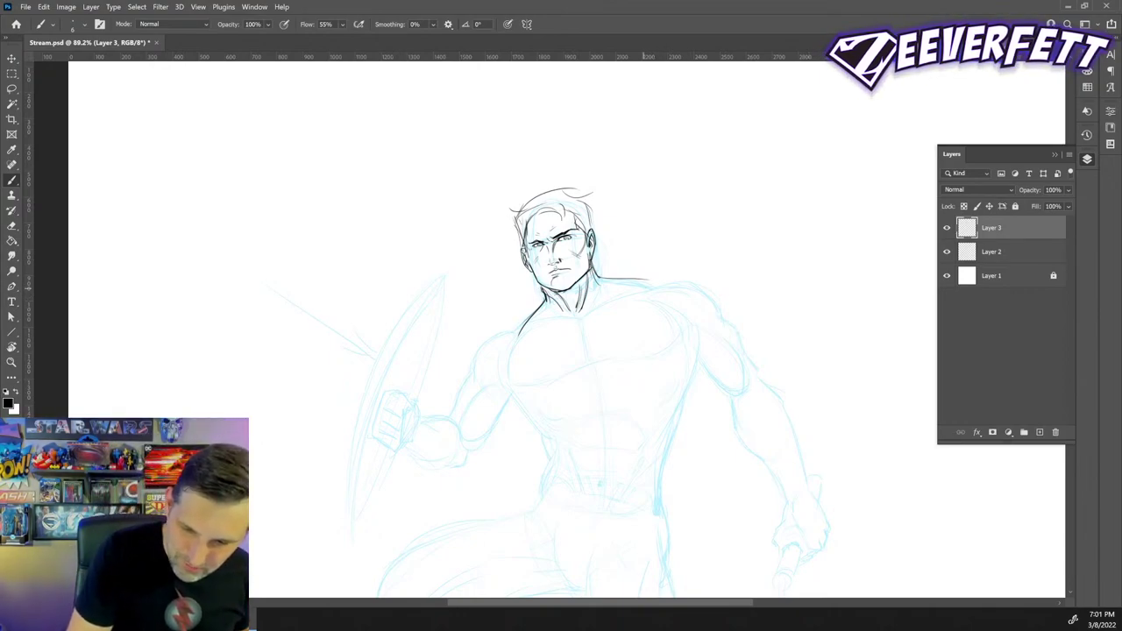
- Start the top contours of both shoulders, and draw the collarbone lines at the base of the neck
{"action": "left_click_drag", "start_coordinate": [646, 283], "coordinate": [679, 283]}
{"action": "left_click_drag", "start_coordinate": [518, 330], "coordinate": [493, 337]}
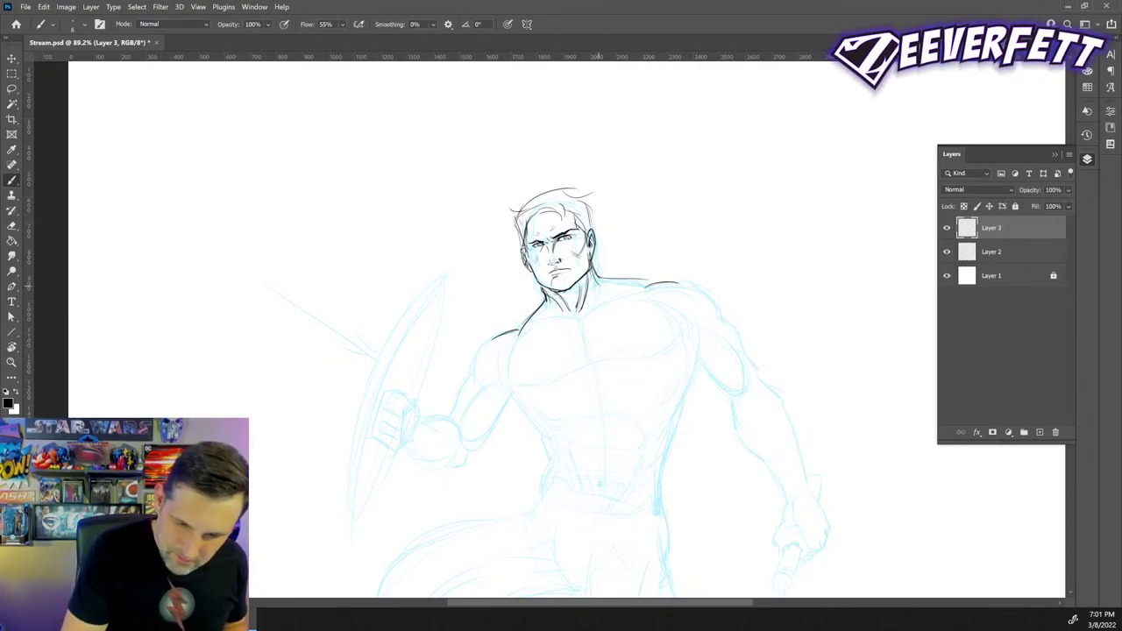
{"action": "left_click_drag", "start_coordinate": [596, 299], "coordinate": [637, 289]}
{"action": "left_click_drag", "start_coordinate": [547, 315], "coordinate": [543, 307]}
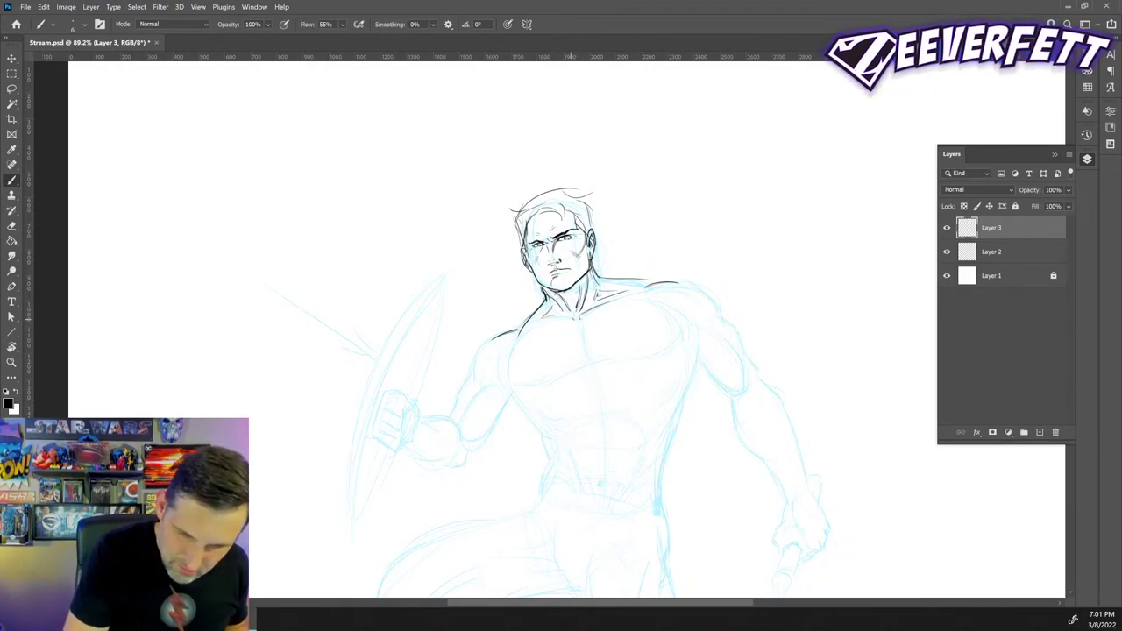
- Draw the sternum line down from the collarbones, and outline the lower edges of both pectoral muscles
{"action": "left_click_drag", "start_coordinate": [571, 319], "coordinate": [539, 325]}
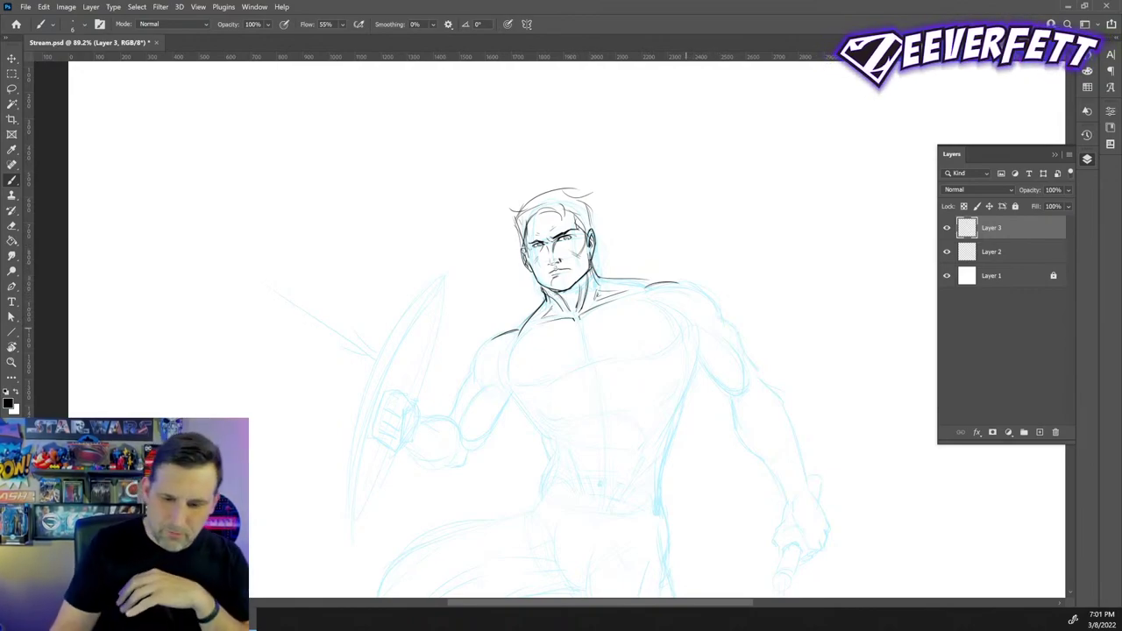
{"action": "left_click_drag", "start_coordinate": [583, 336], "coordinate": [589, 360]}
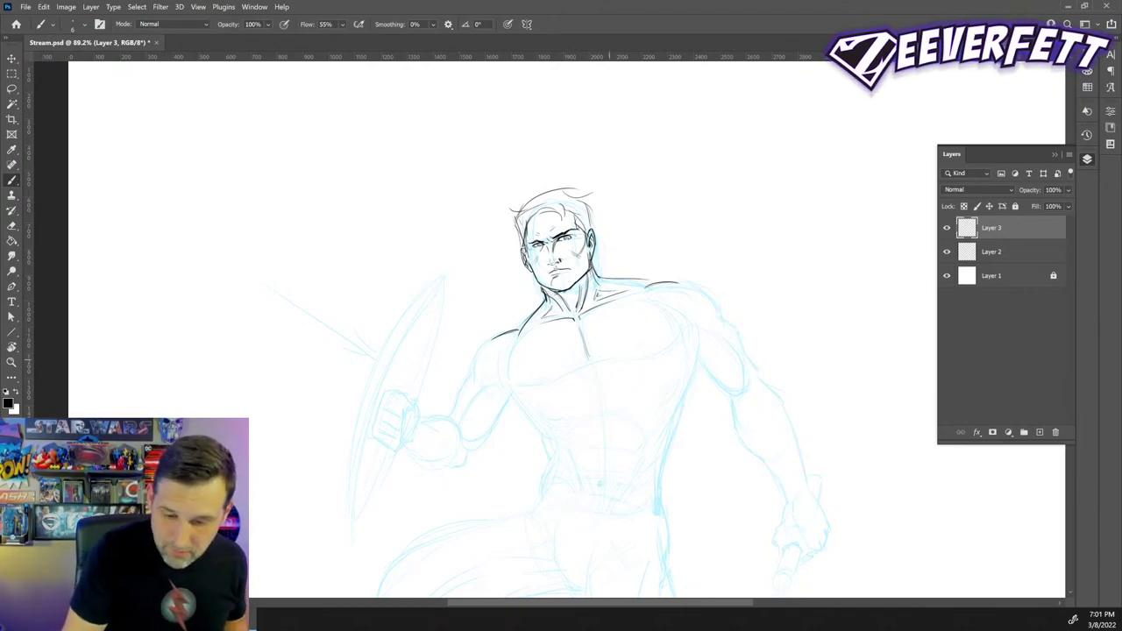
{"action": "left_click_drag", "start_coordinate": [580, 366], "coordinate": [513, 388]}
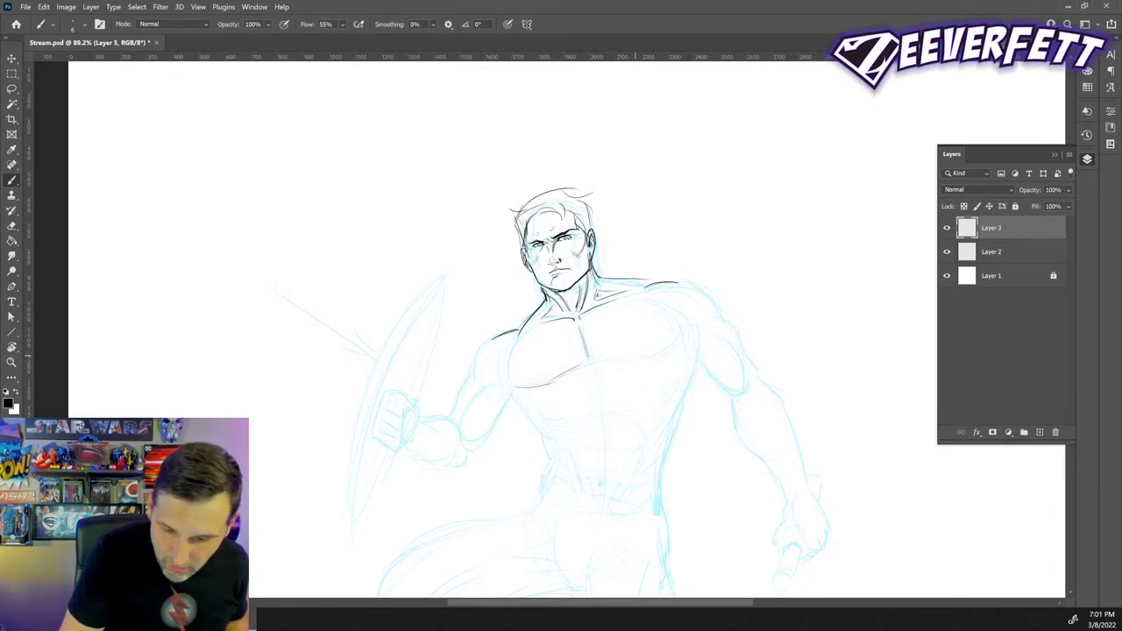
{"action": "left_click_drag", "start_coordinate": [608, 358], "coordinate": [681, 339]}
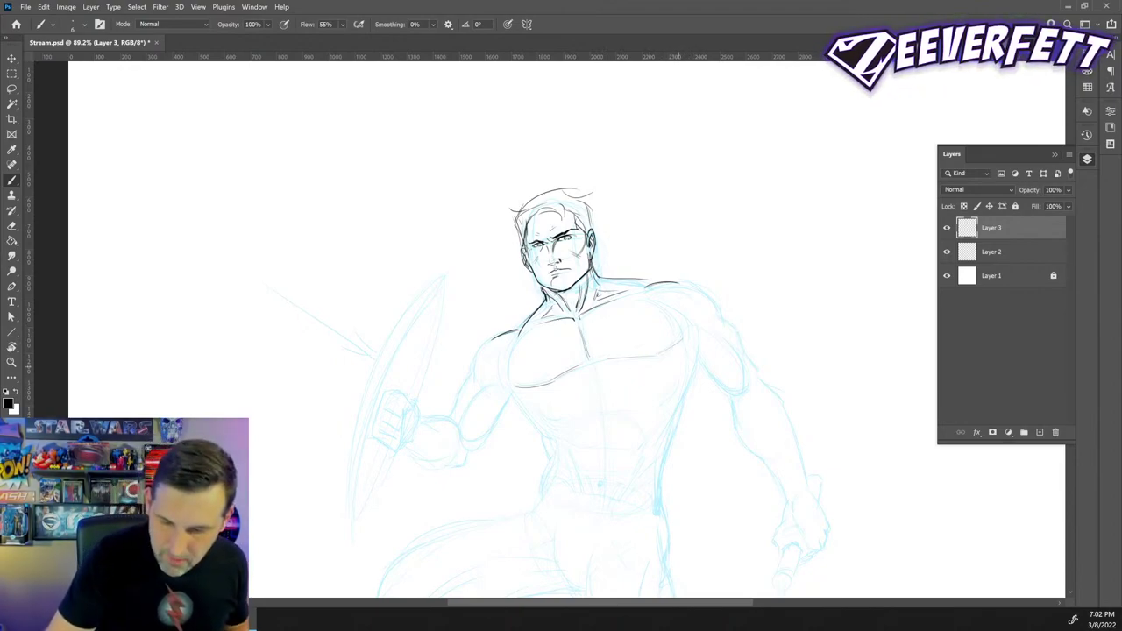
- Add short serratus muscle lines along both sides of the rib cage below the pectorals
{"action": "mouse_move", "coordinate": [678, 378]}
{"action": "left_mouse_down"}
{"action": "mouse_move", "coordinate": [665, 391]}
{"action": "mouse_move", "coordinate": [673, 396]}
{"action": "left_mouse_up"}
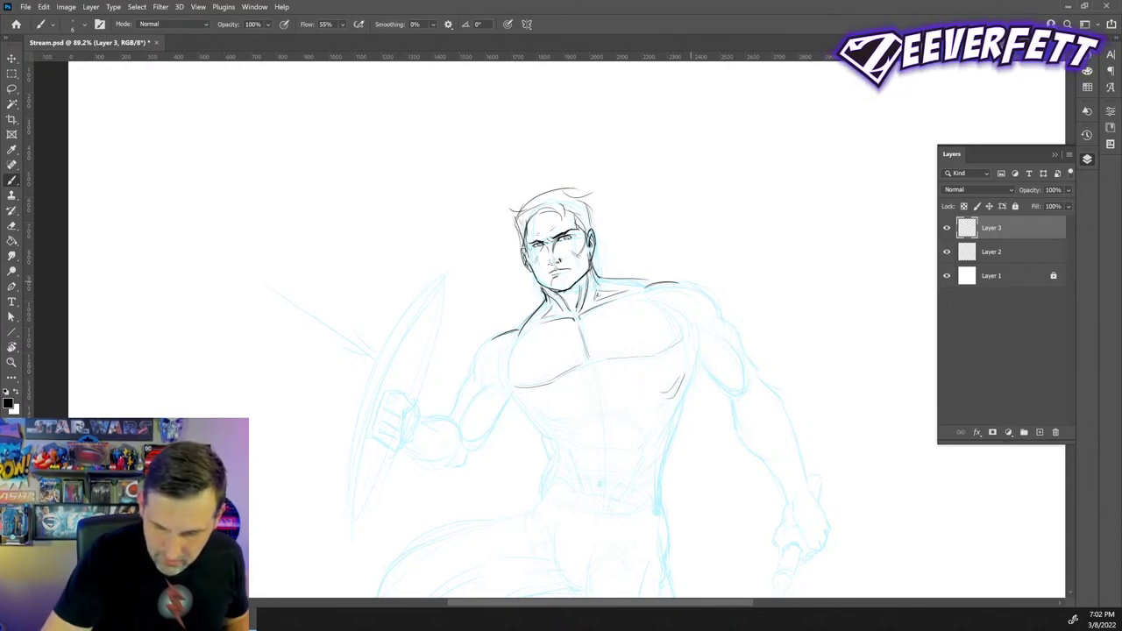
{"action": "mouse_move", "coordinate": [545, 418]}
{"action": "left_mouse_down"}
{"action": "mouse_move", "coordinate": [556, 413]}
{"action": "mouse_move", "coordinate": [555, 431]}
{"action": "left_mouse_up"}
{"action": "key", "text": "ctrl+z"}
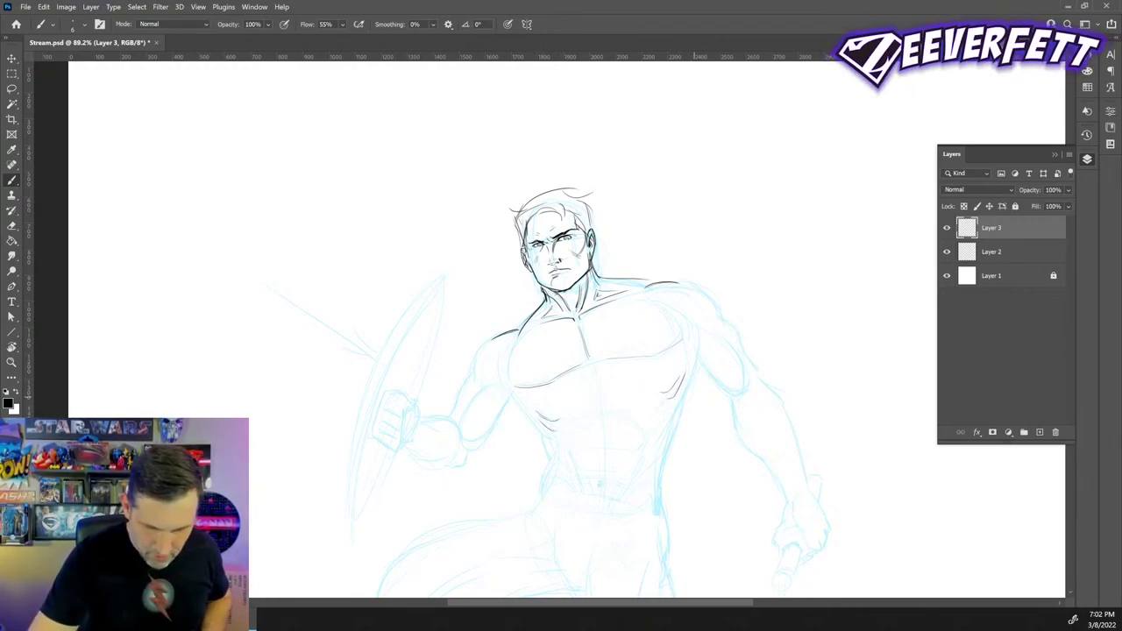
{"action": "left_click_drag", "start_coordinate": [680, 390], "coordinate": [671, 412]}
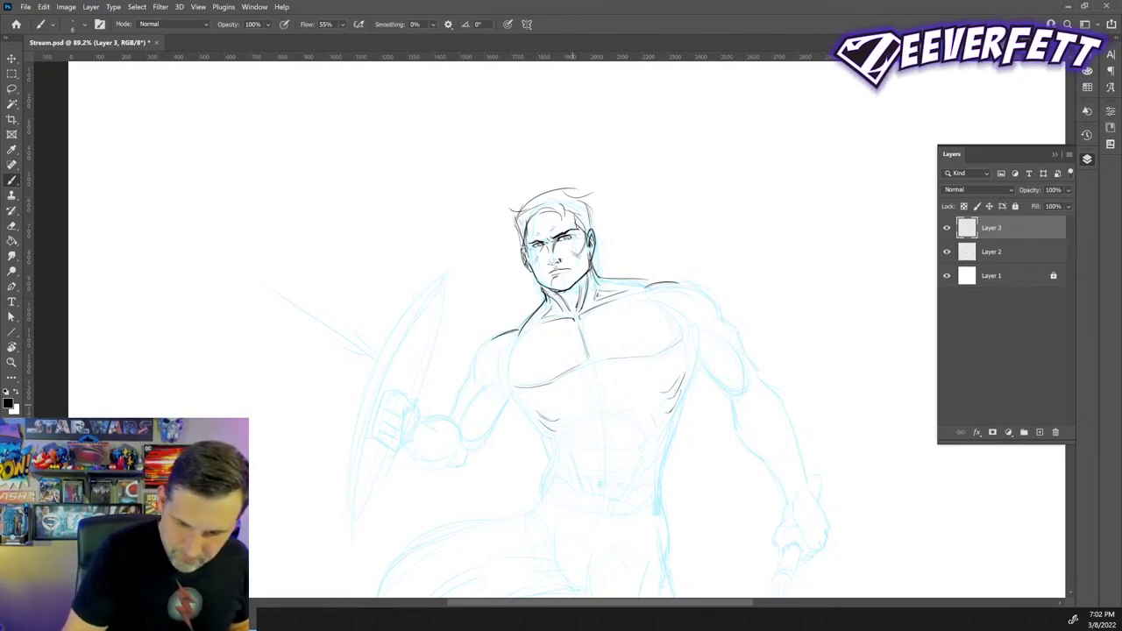
- Draw the rib arch and centre line of the abdomen, and contour the shield-side flank down to the hip
{"action": "left_click_drag", "start_coordinate": [583, 399], "coordinate": [629, 394]}
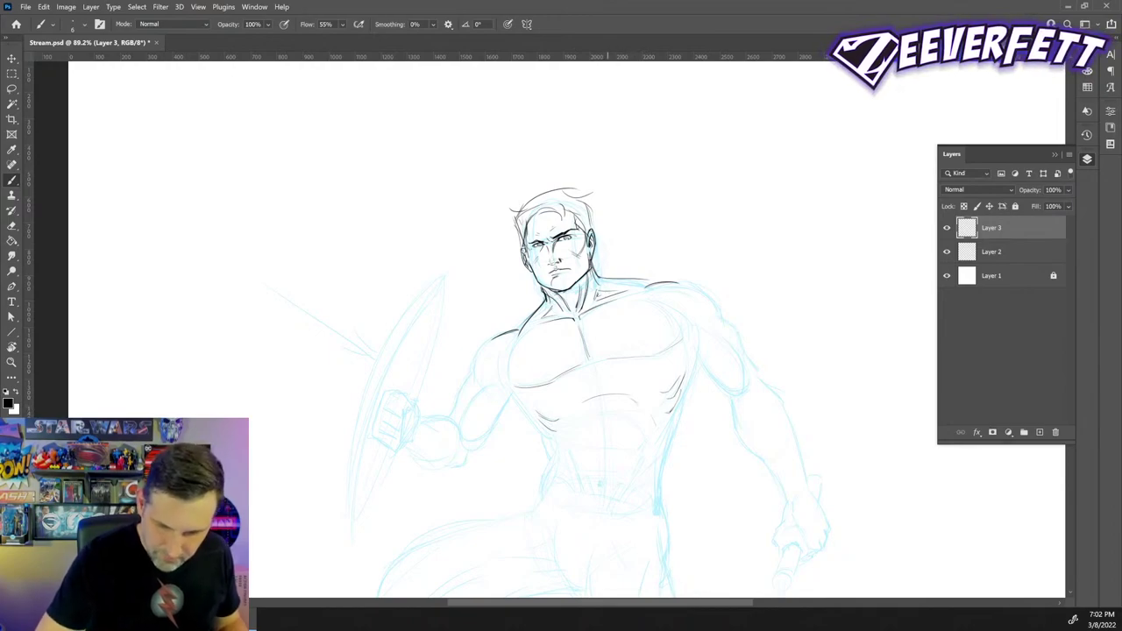
{"action": "left_click_drag", "start_coordinate": [603, 404], "coordinate": [605, 472]}
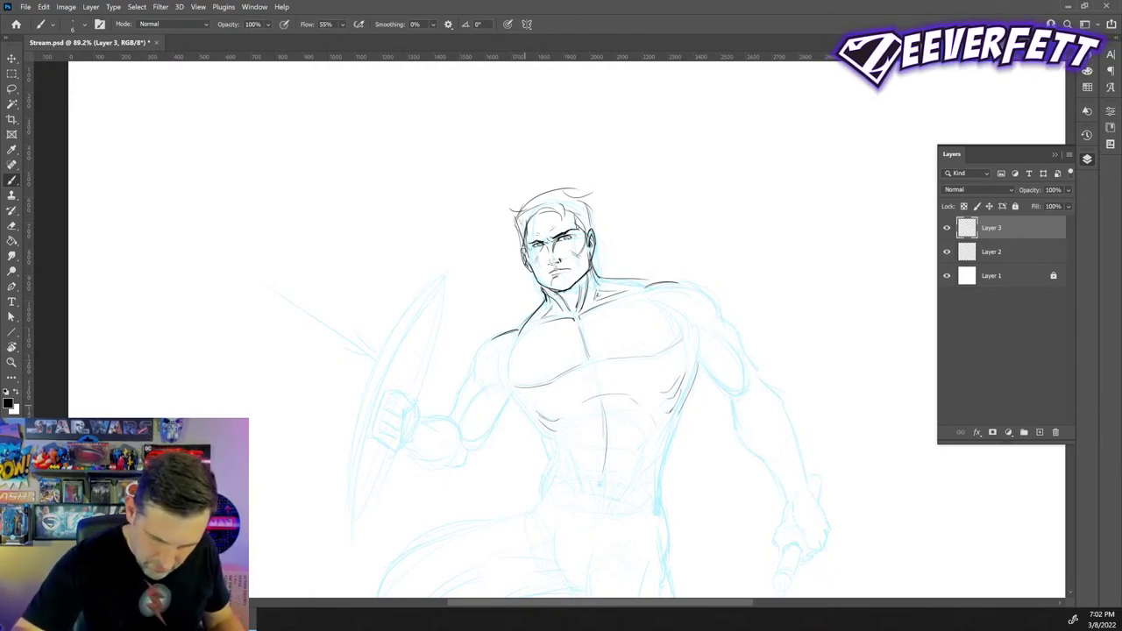
{"action": "mouse_move", "coordinate": [512, 397]}
{"action": "left_mouse_down"}
{"action": "mouse_move", "coordinate": [552, 438]}
{"action": "mouse_move", "coordinate": [537, 500]}
{"action": "left_mouse_up"}
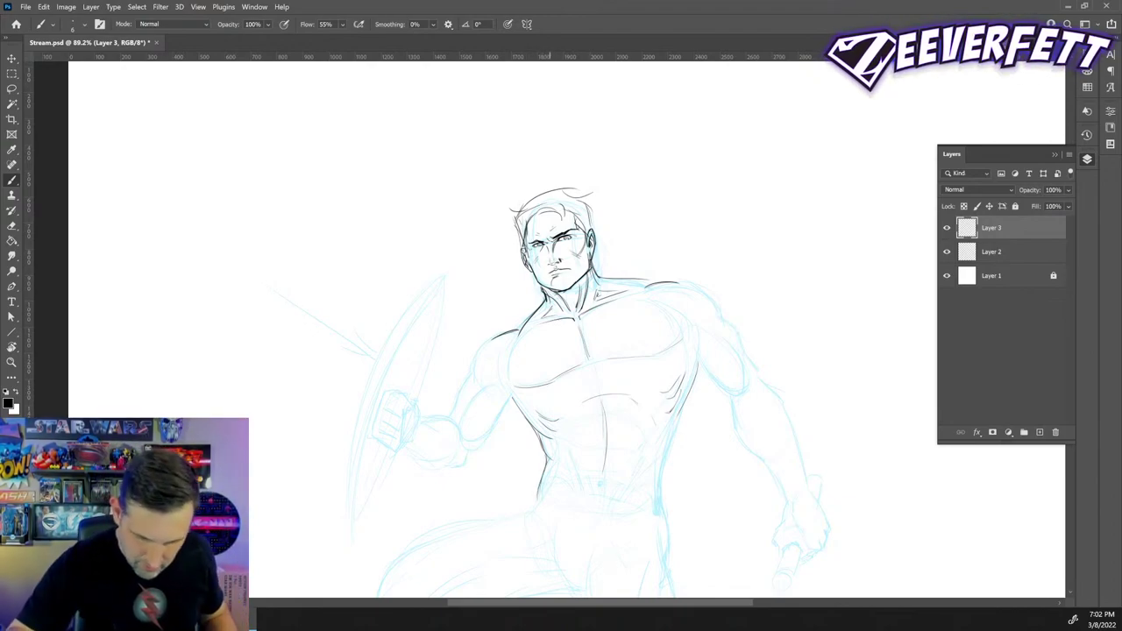
{"action": "left_click_drag", "start_coordinate": [555, 460], "coordinate": [571, 474]}
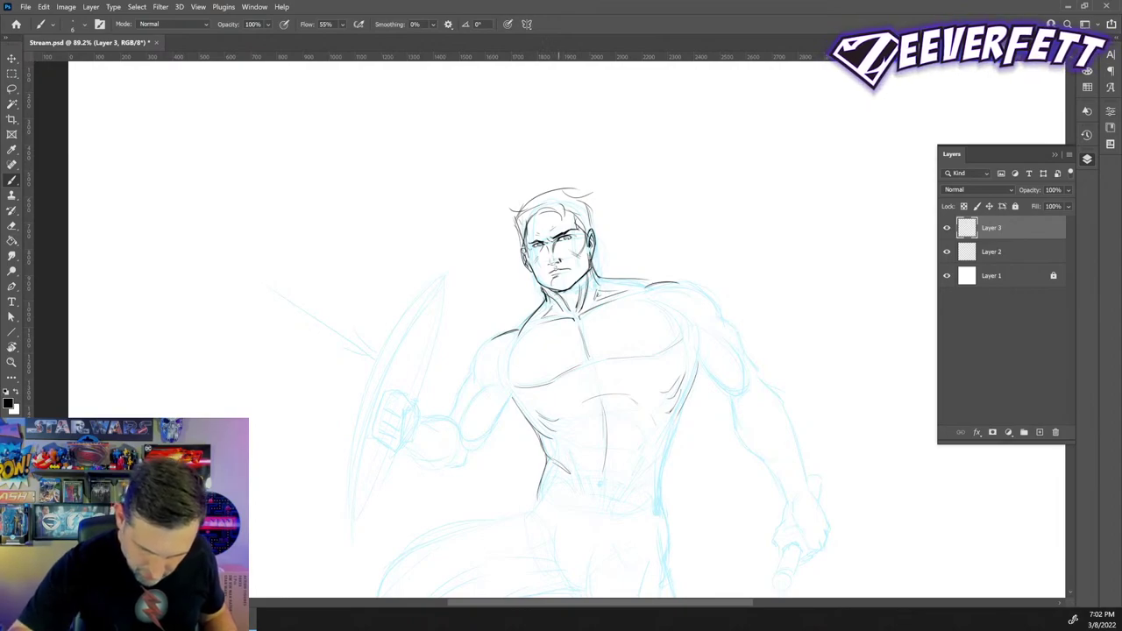
- Draw the abdominal muscle blocks around the centre line, and add oblique lines along the weapon-side waist
{"action": "mouse_move", "coordinate": [574, 465]}
{"action": "left_mouse_down"}
{"action": "mouse_move", "coordinate": [624, 470]}
{"action": "mouse_move", "coordinate": [639, 443]}
{"action": "left_mouse_up"}
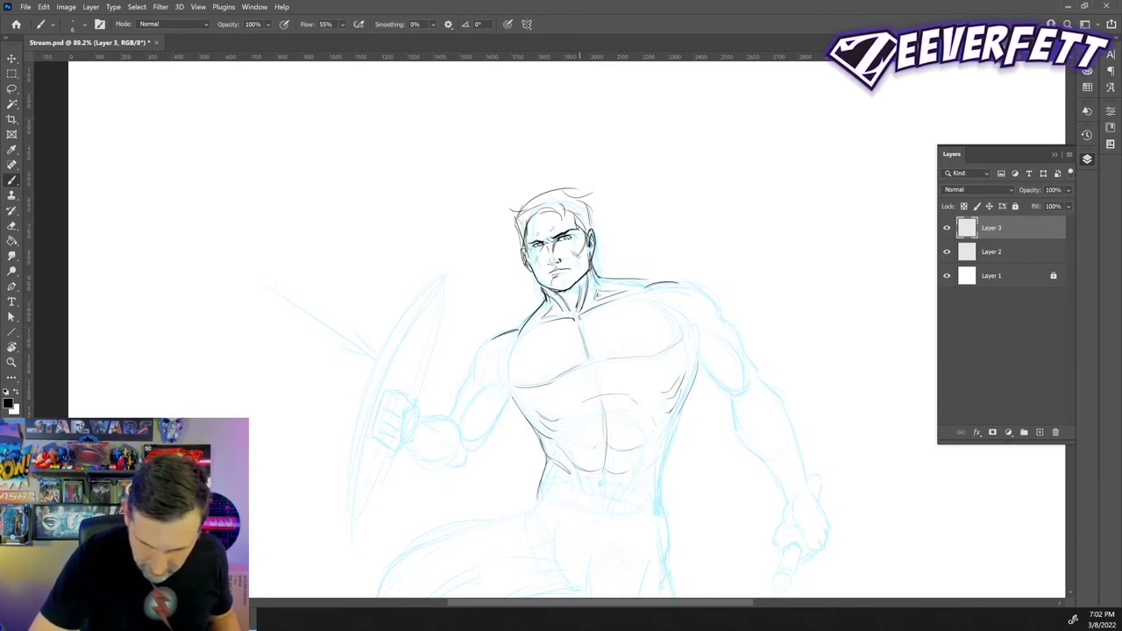
{"action": "left_click_drag", "start_coordinate": [572, 448], "coordinate": [603, 441]}
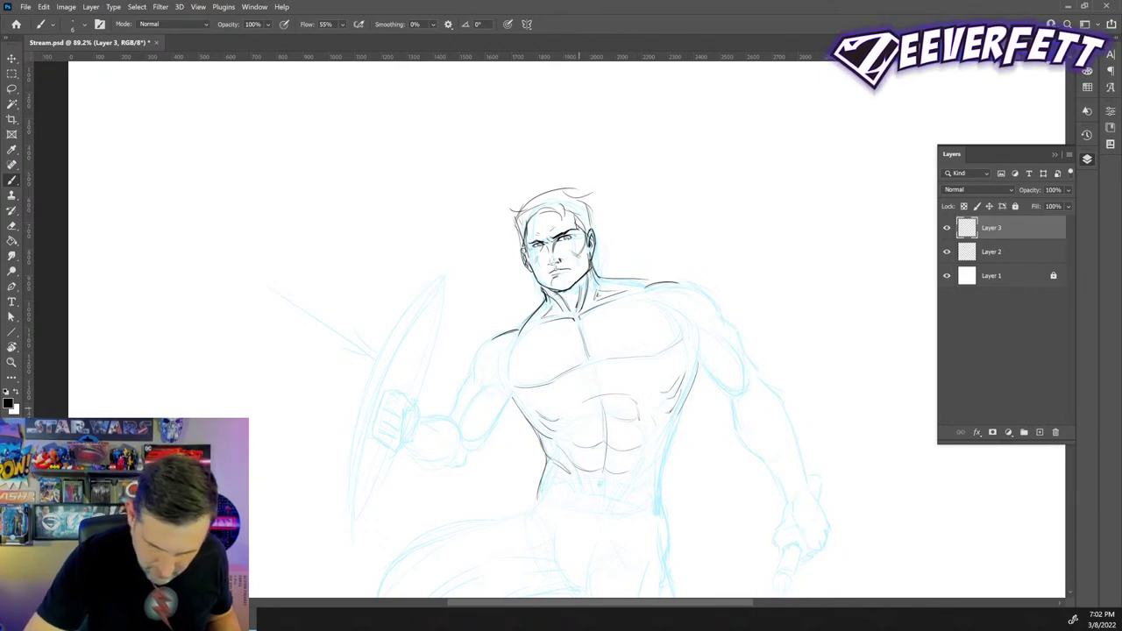
{"action": "left_click_drag", "start_coordinate": [578, 411], "coordinate": [577, 421]}
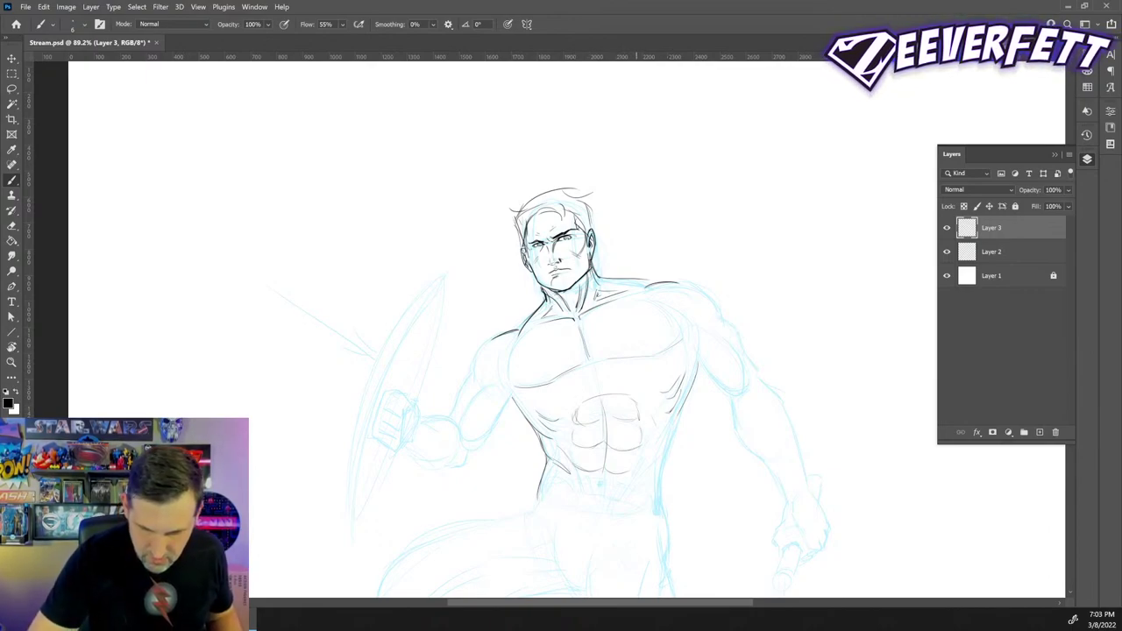
{"action": "left_click_drag", "start_coordinate": [635, 453], "coordinate": [625, 472]}
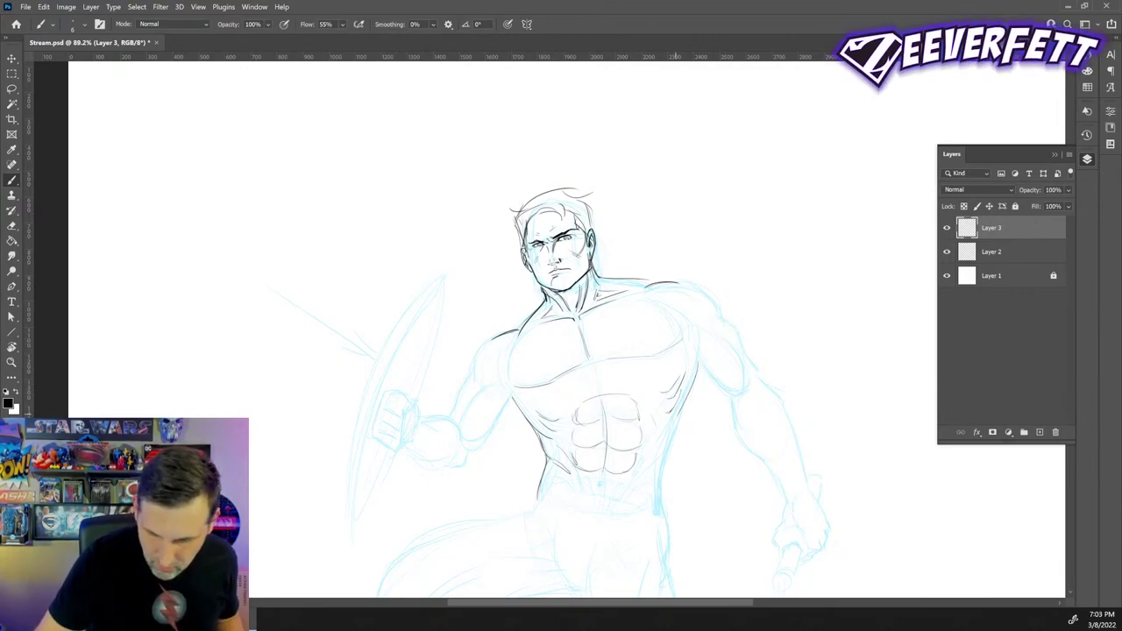
{"action": "left_click_drag", "start_coordinate": [681, 409], "coordinate": [649, 465]}
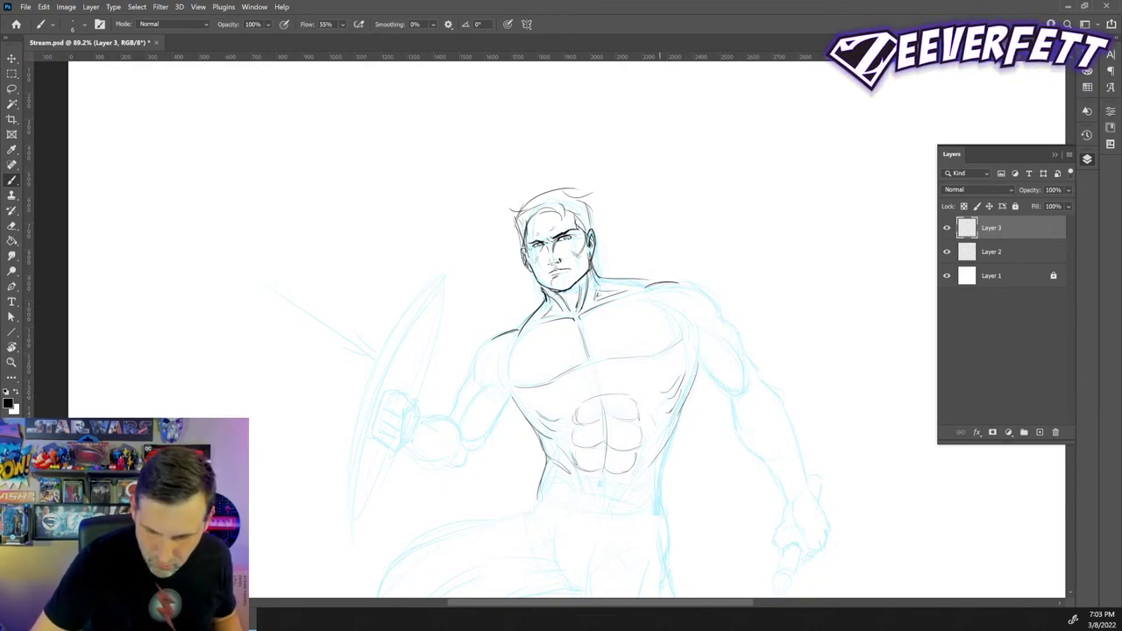
{"action": "left_click_drag", "start_coordinate": [653, 444], "coordinate": [635, 465]}
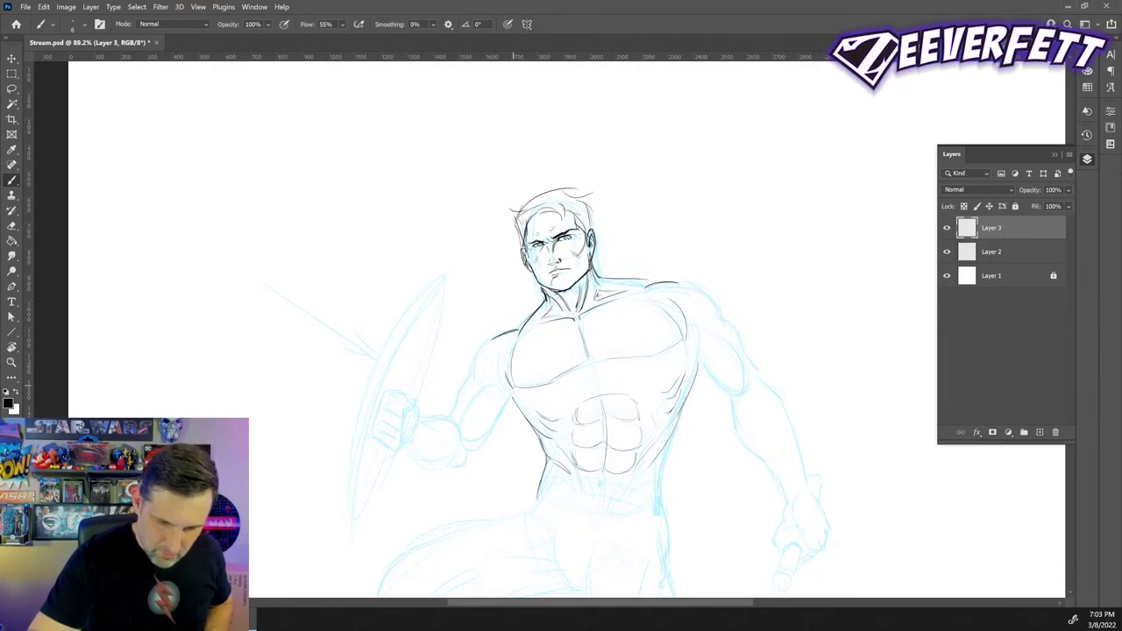
- Draw the rounded deltoid contours of both shoulders, and refine the line from the neck to the shield-side shoulder
{"action": "left_click_drag", "start_coordinate": [511, 340], "coordinate": [503, 374]}
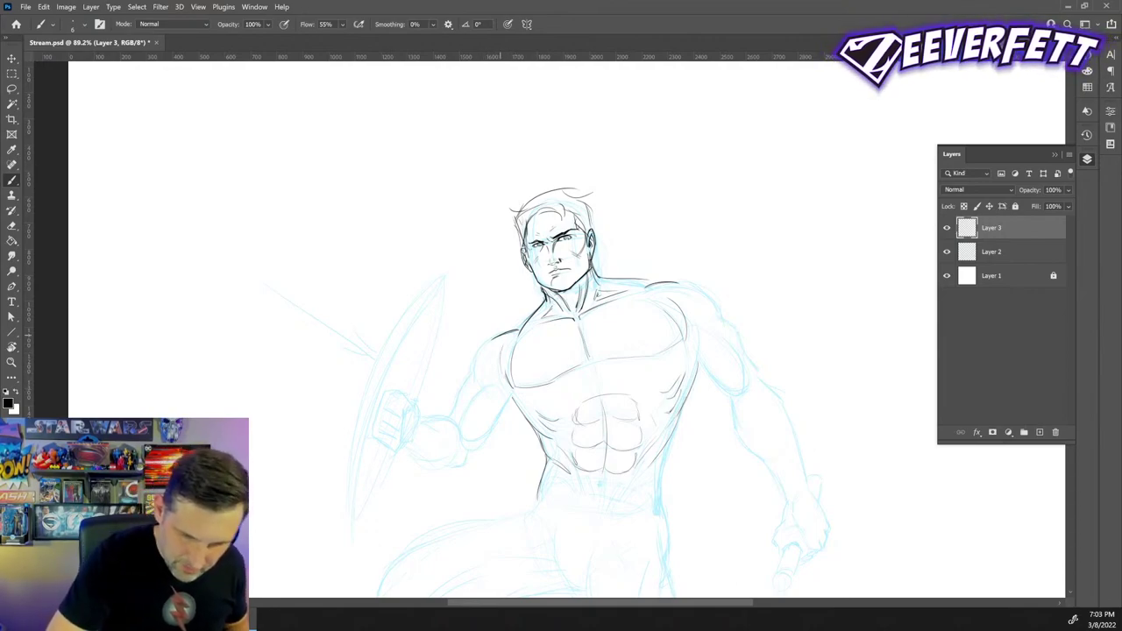
{"action": "left_click_drag", "start_coordinate": [496, 335], "coordinate": [476, 386]}
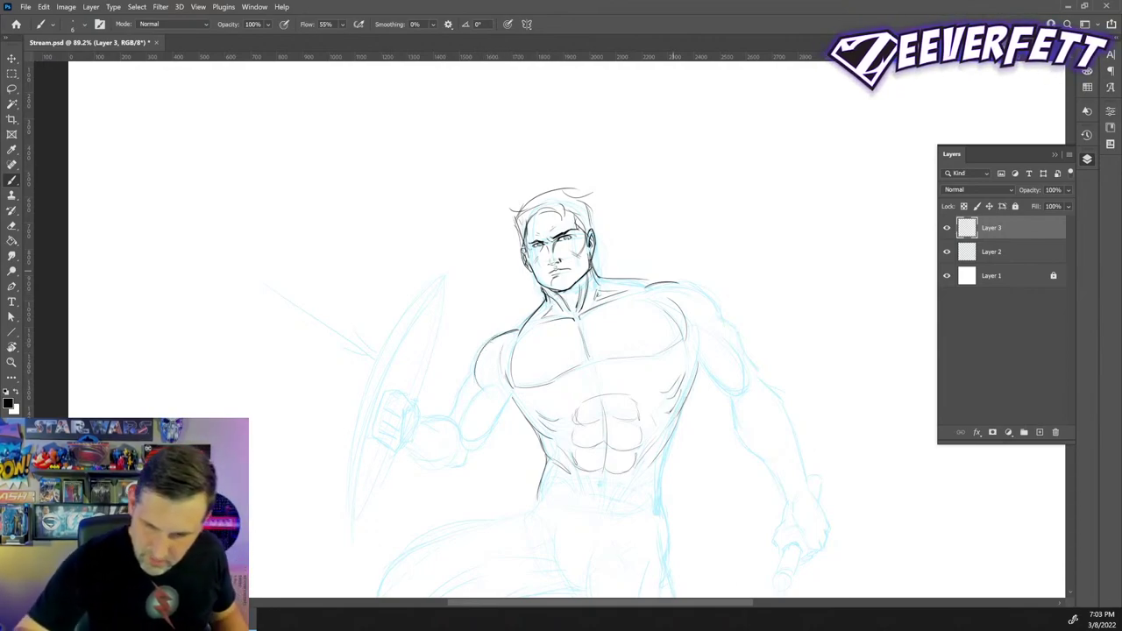
{"action": "left_click_drag", "start_coordinate": [676, 283], "coordinate": [715, 312]}
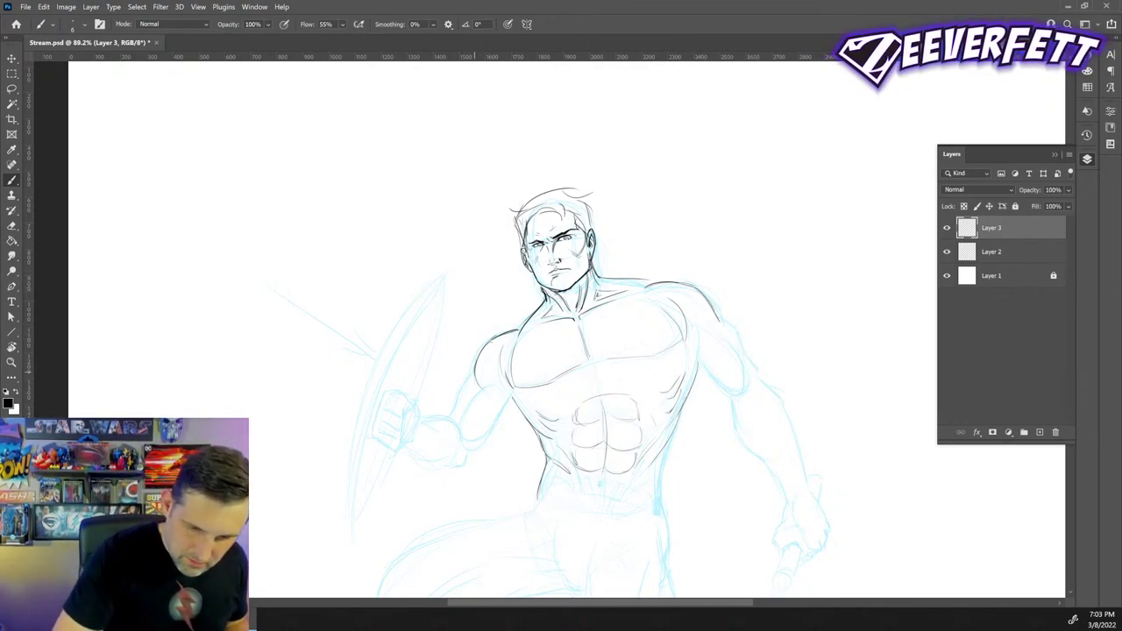
{"action": "mouse_move", "coordinate": [490, 341]}
{"action": "left_mouse_down"}
{"action": "mouse_move", "coordinate": [475, 368]}
{"action": "mouse_move", "coordinate": [512, 333]}
{"action": "left_mouse_up"}
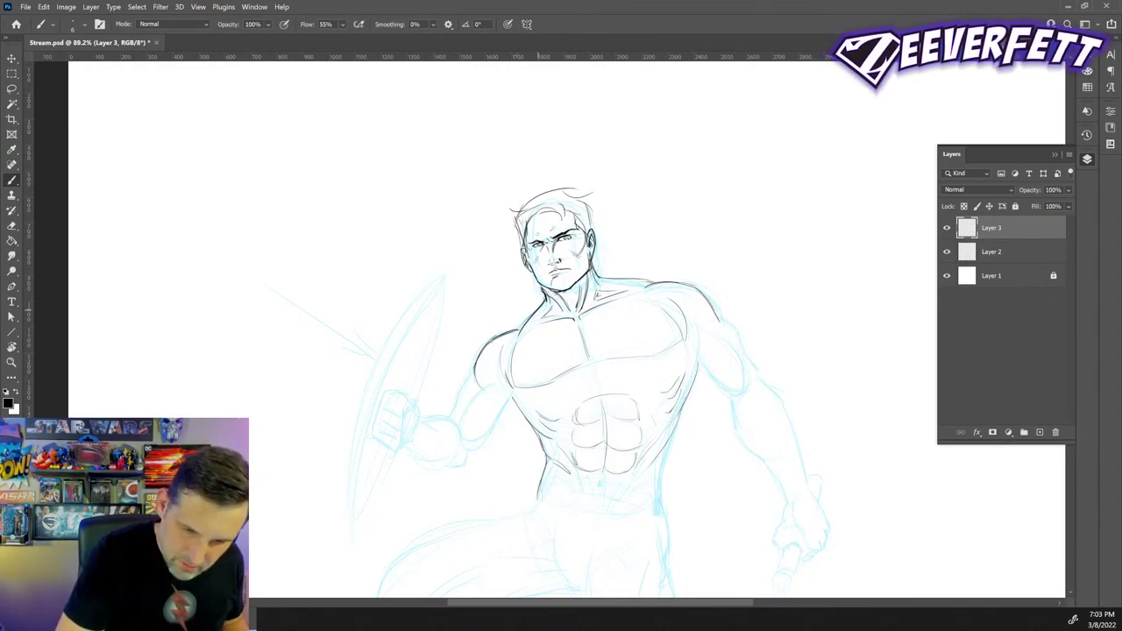
{"action": "left_click_drag", "start_coordinate": [542, 305], "coordinate": [517, 328]}
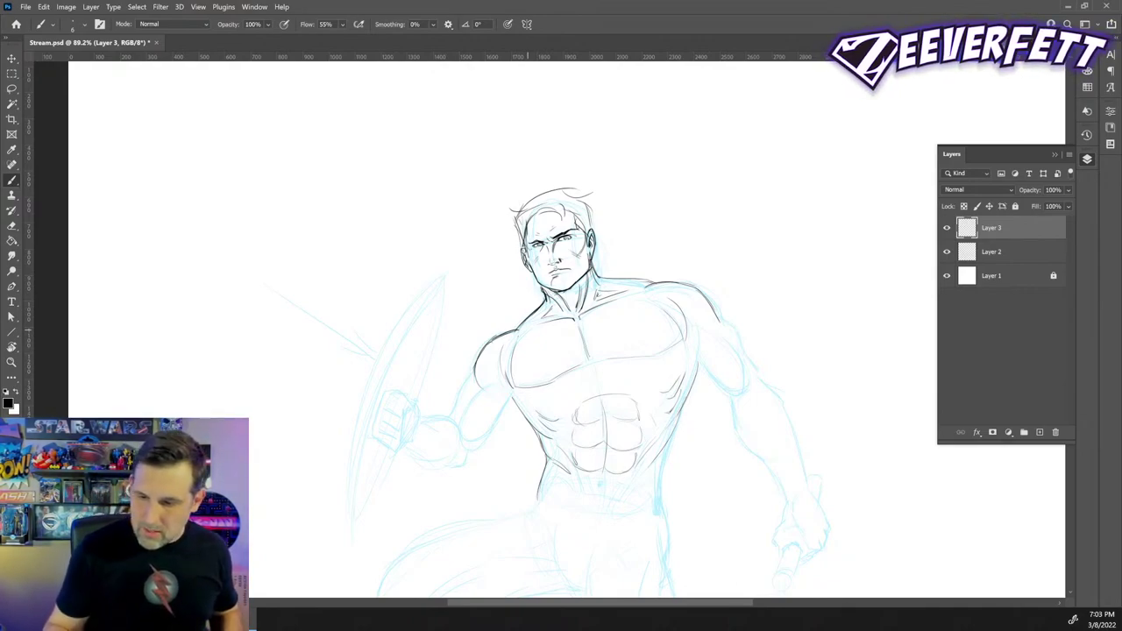
- Flip Layer 3 and Layer 2 together horizontally, and make Layer 3 the only active layer again
{"action": "left_click", "coordinate": [1039, 257], "text": "shift"}
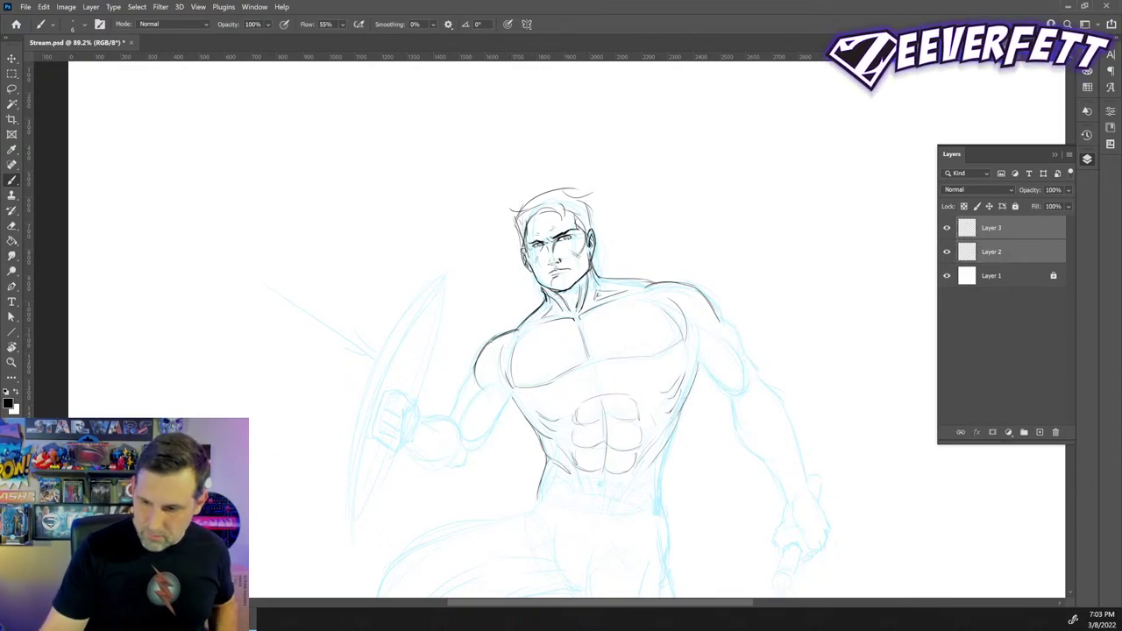
{"action": "left_click", "coordinate": [65, 7]}
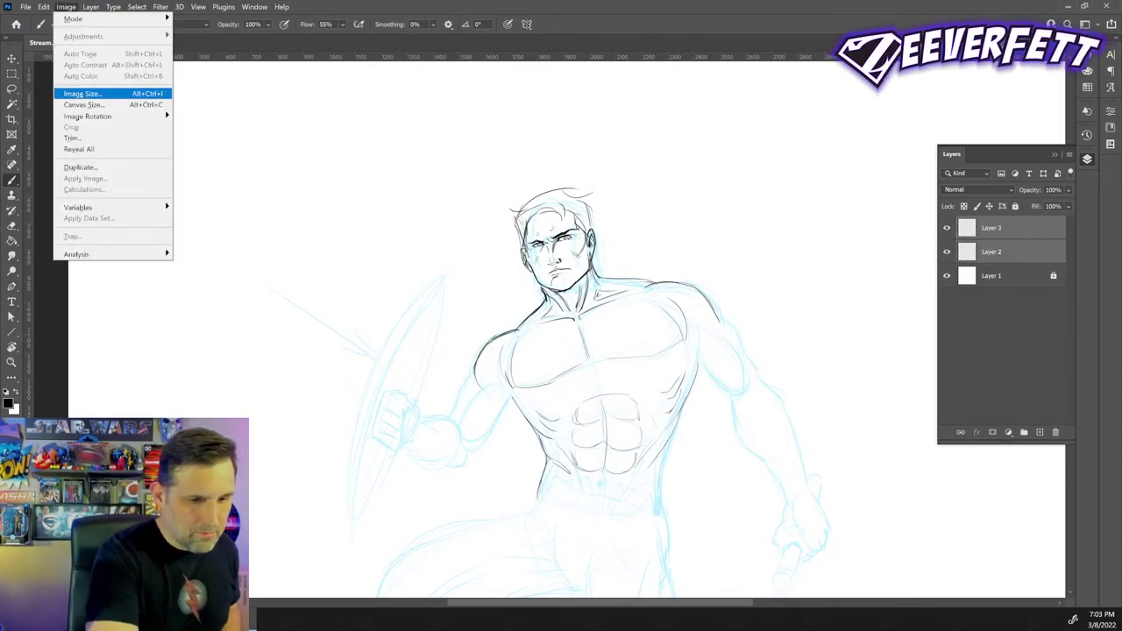
{"action": "mouse_move", "coordinate": [91, 7]}
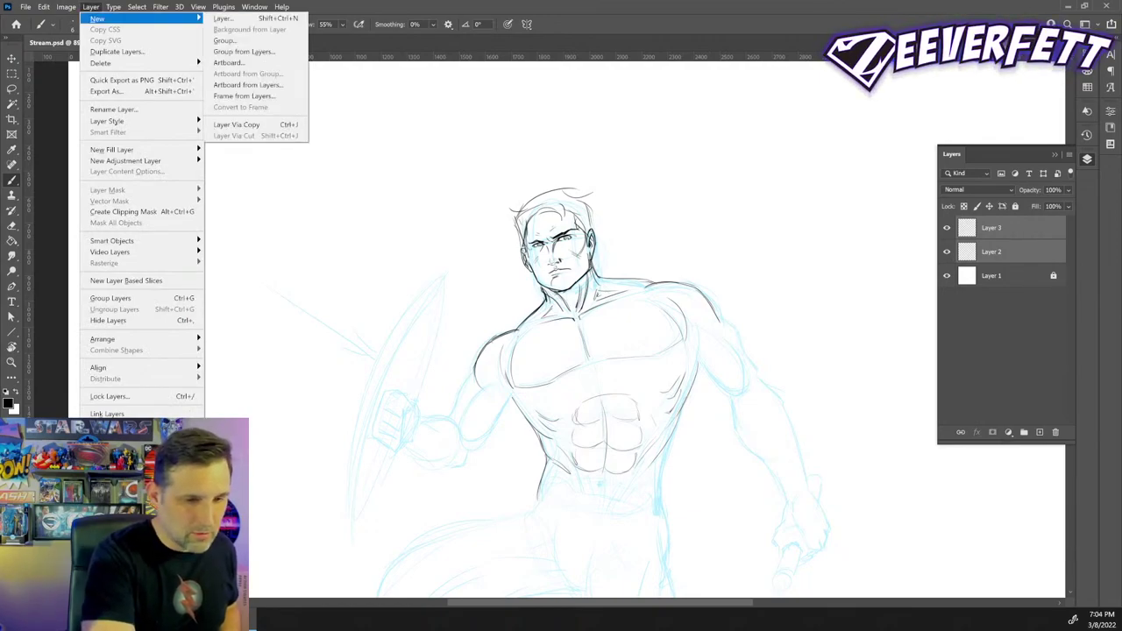
{"action": "mouse_move", "coordinate": [44, 7]}
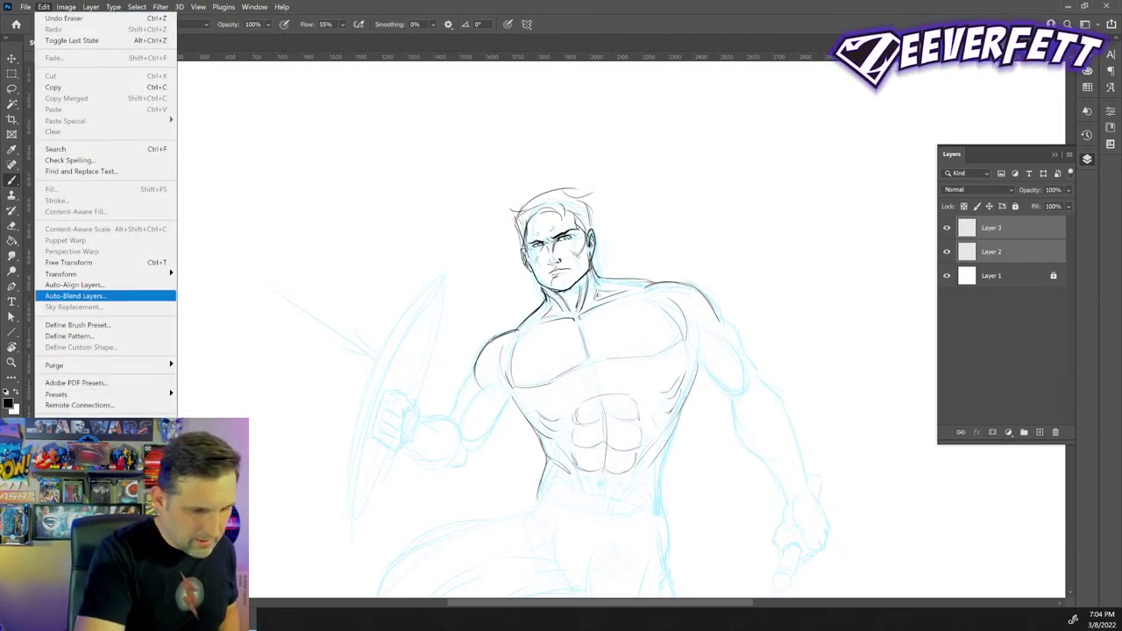
{"action": "key", "text": "Up"}
{"action": "key", "text": "Up"}
{"action": "key", "text": "Right"}
{"action": "key", "text": "Up"}
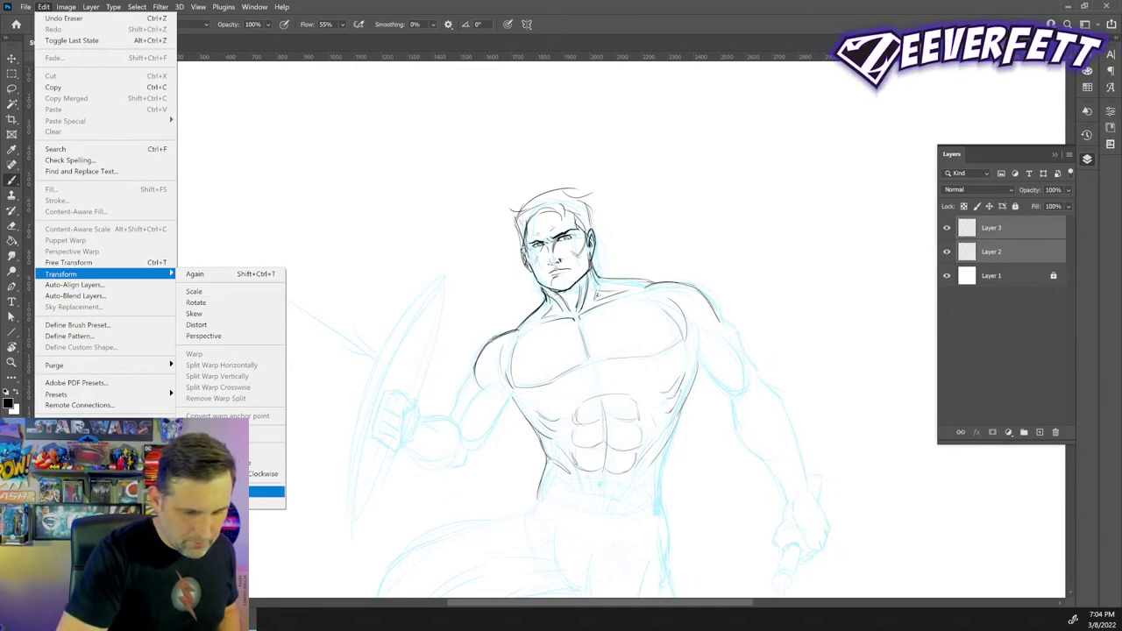
{"action": "key", "text": "Return"}
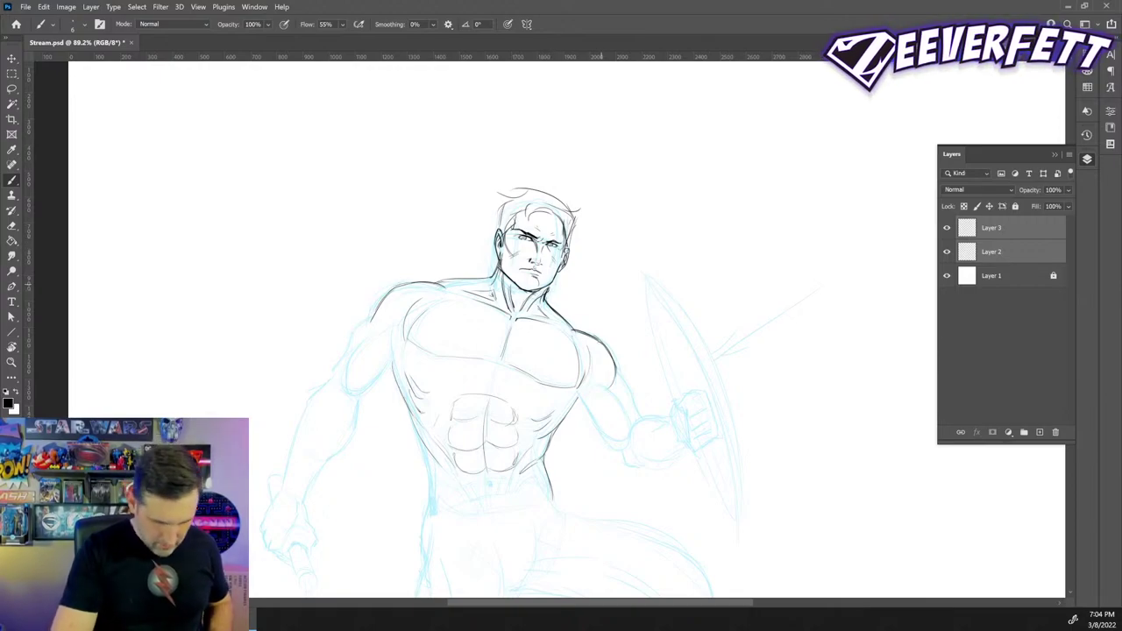
{"action": "left_click", "coordinate": [991, 228]}
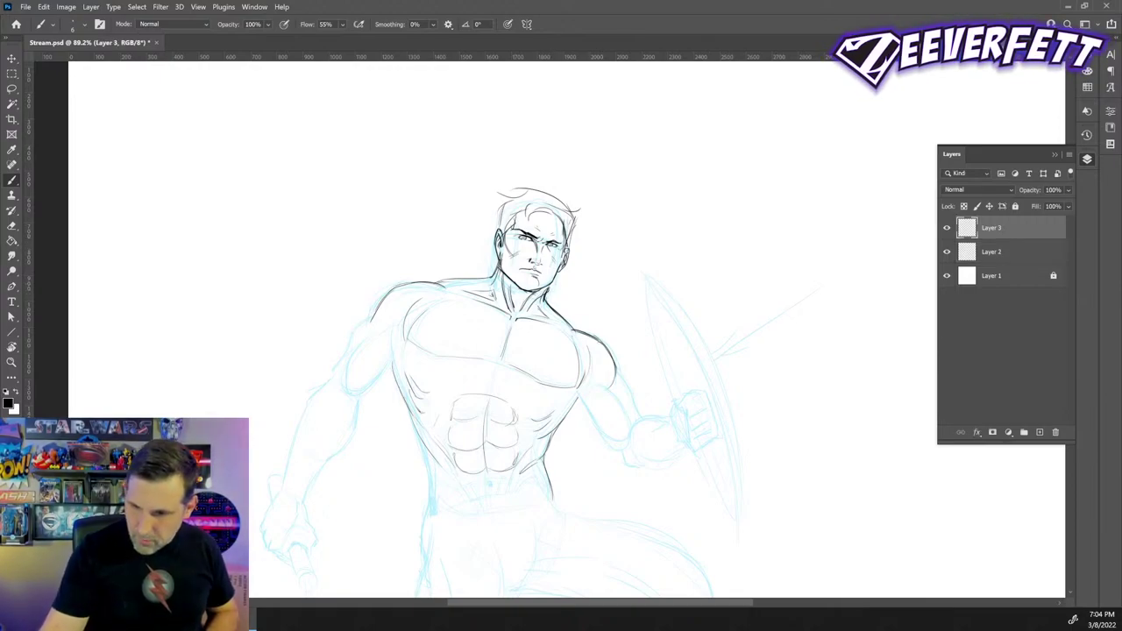
{"action": "left_click", "coordinate": [991, 251]}
{"action": "left_click", "coordinate": [991, 228]}
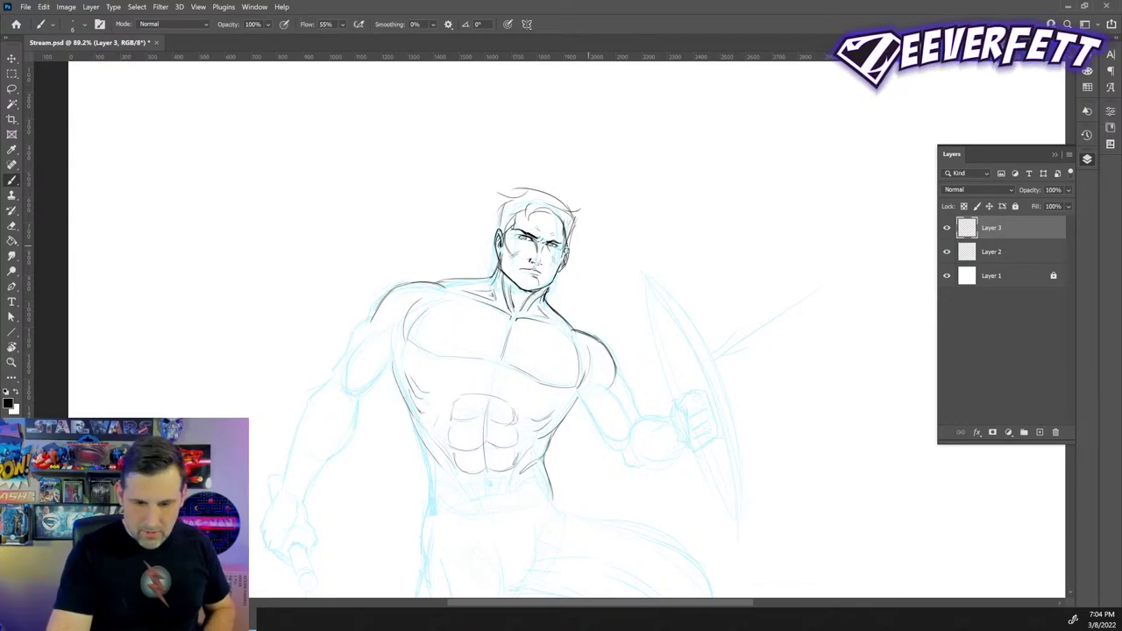
- Enlarge the shield-side eye and eyebrow on Layer 3 proportionally to about 109%, and clear the selection
{"action": "left_click_drag", "start_coordinate": [599, 240], "coordinate": [591, 251]}
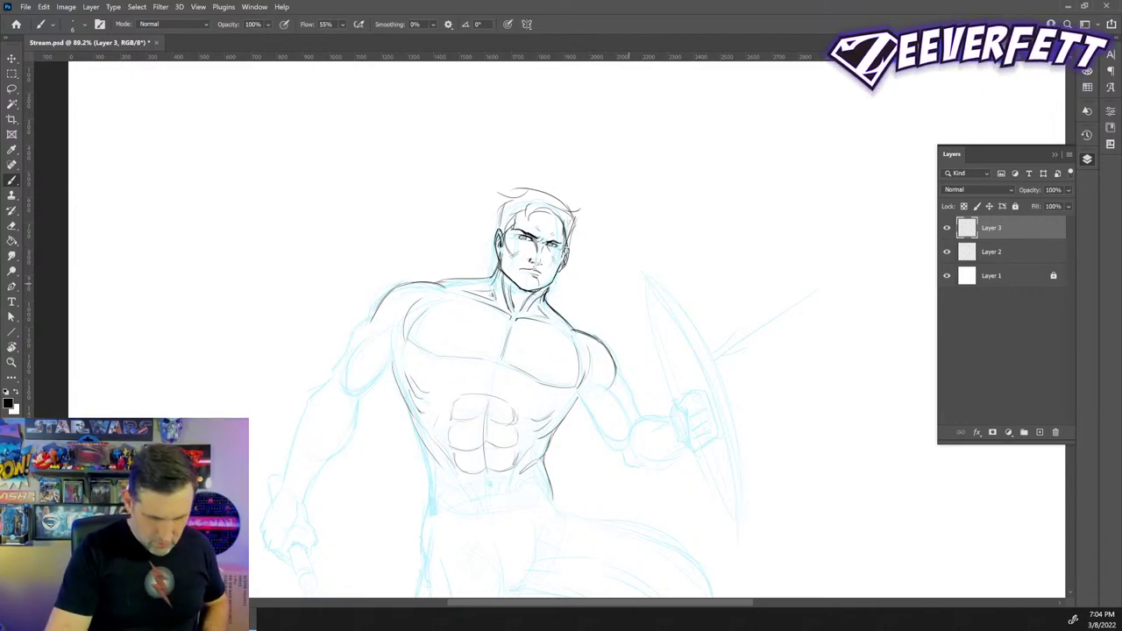
{"action": "left_click_drag", "start_coordinate": [555, 248], "coordinate": [601, 237]}
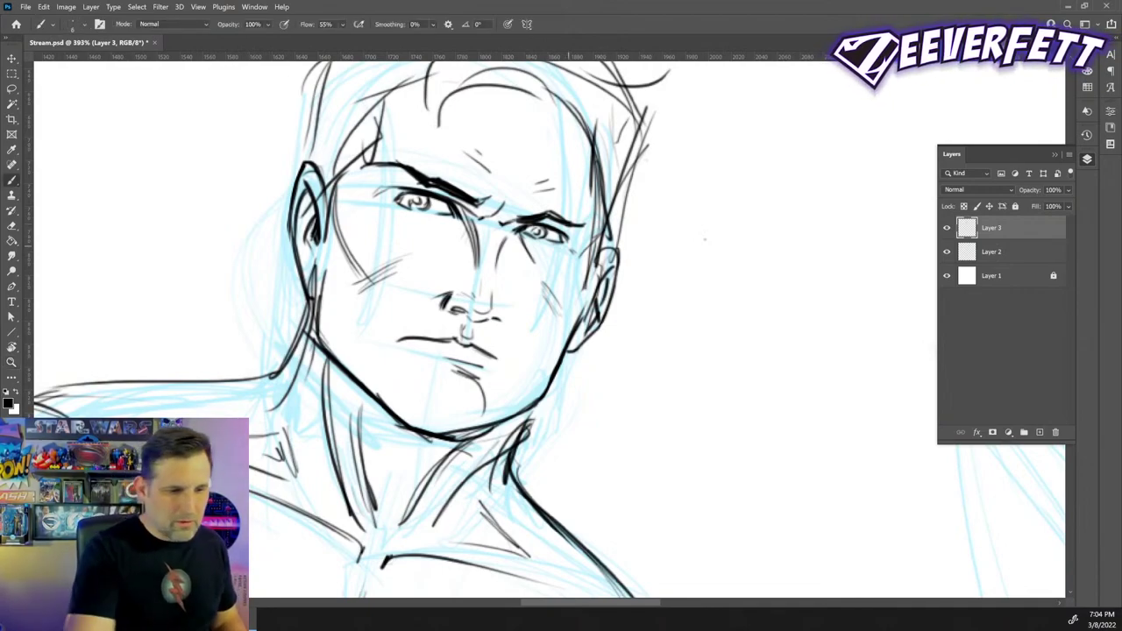
{"action": "key", "text": "l"}
{"action": "mouse_move", "coordinate": [523, 274]}
{"action": "left_mouse_down"}
{"action": "mouse_move", "coordinate": [506, 233]}
{"action": "mouse_move", "coordinate": [512, 211]}
{"action": "mouse_move", "coordinate": [579, 206]}
{"action": "mouse_move", "coordinate": [588, 231]}
{"action": "mouse_move", "coordinate": [565, 249]}
{"action": "mouse_move", "coordinate": [571, 267]}
{"action": "mouse_move", "coordinate": [524, 275]}
{"action": "left_mouse_up"}
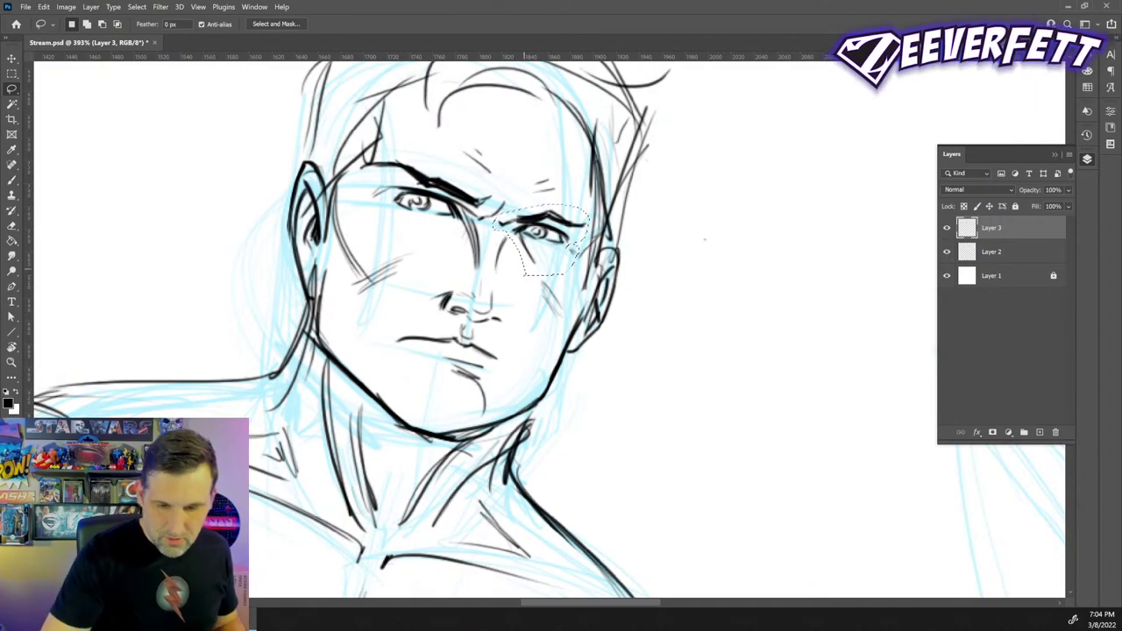
{"action": "key", "text": "v"}
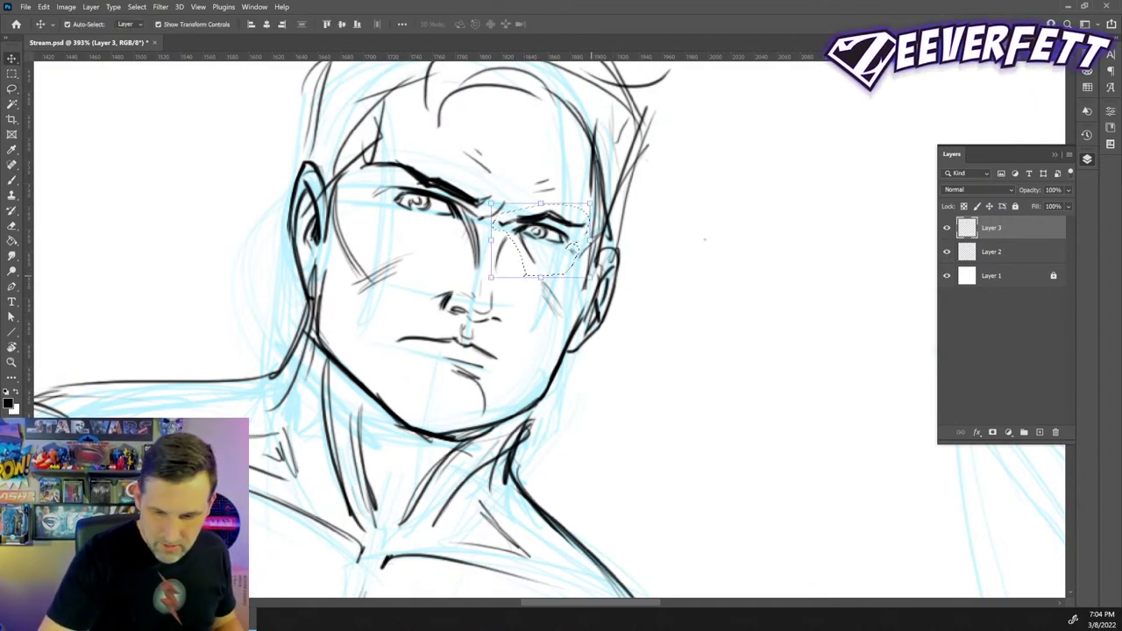
{"action": "left_click_drag", "start_coordinate": [590, 278], "coordinate": [599, 284]}
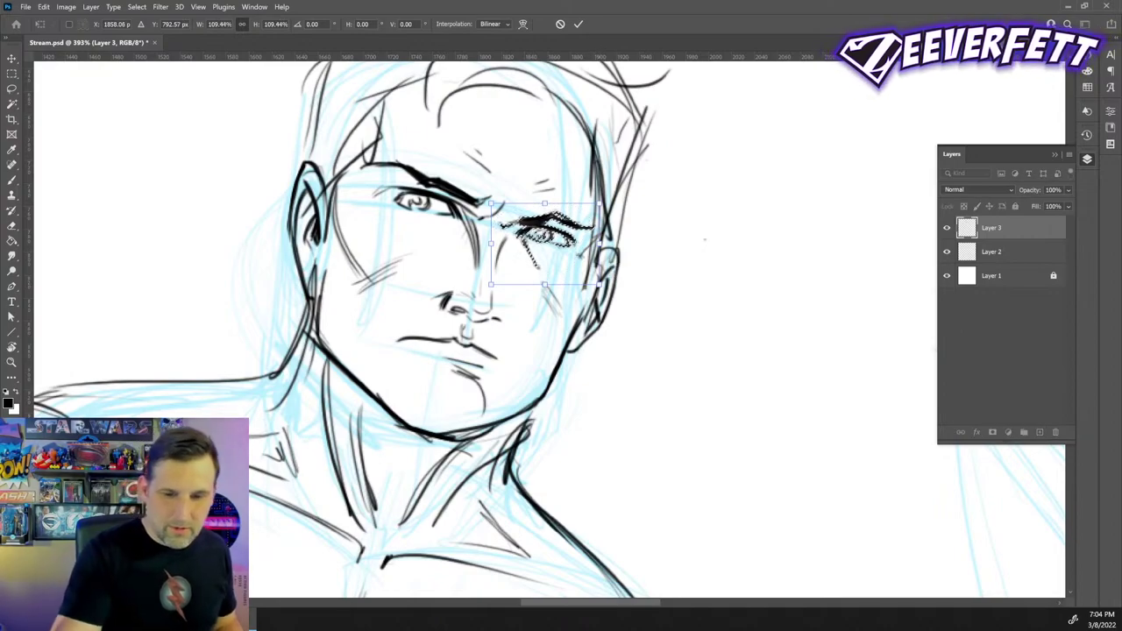
{"action": "key", "text": "Return"}
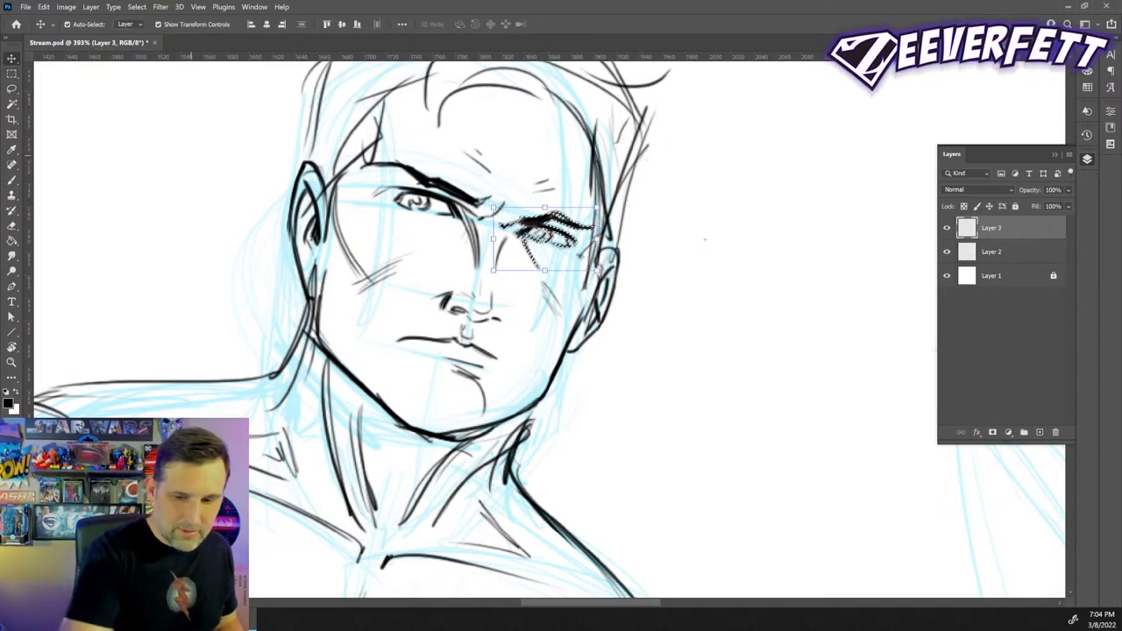
{"action": "left_click", "coordinate": [697, 240]}
{"action": "key", "text": "m"}
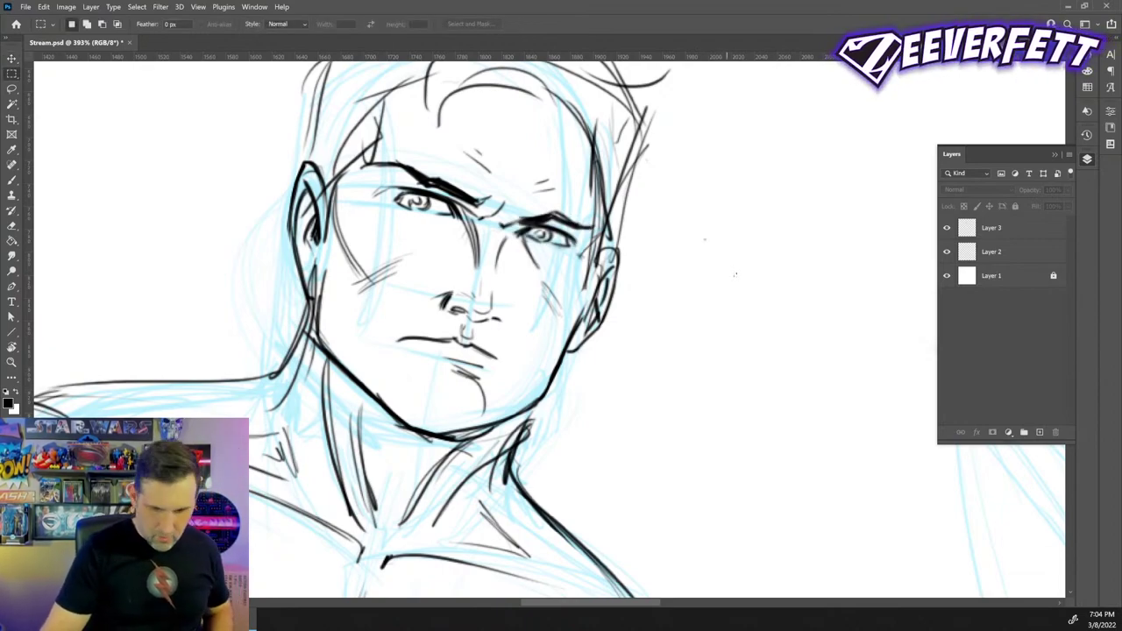
- Review the face against the whole figure, and make Layer 3 the active layer again
{"action": "key", "text": "z"}
{"action": "left_click_drag", "start_coordinate": [734, 445], "coordinate": [627, 445]}
{"action": "left_click_drag", "start_coordinate": [764, 442], "coordinate": [691, 442]}
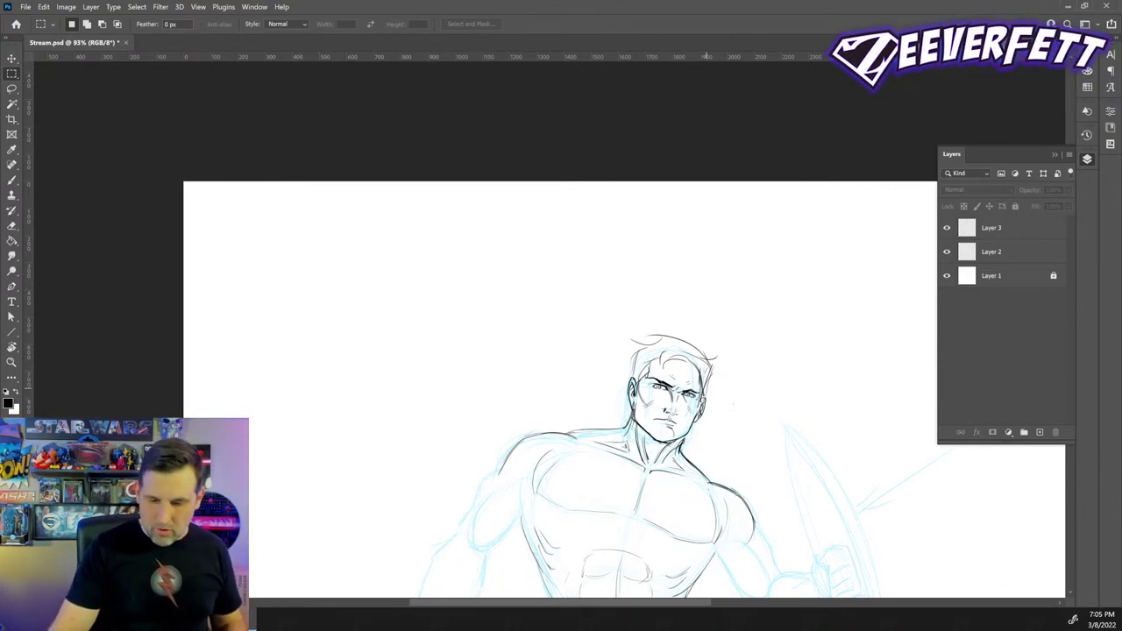
{"action": "key", "text": "z"}
{"action": "left_click_drag", "start_coordinate": [708, 405], "coordinate": [824, 398]}
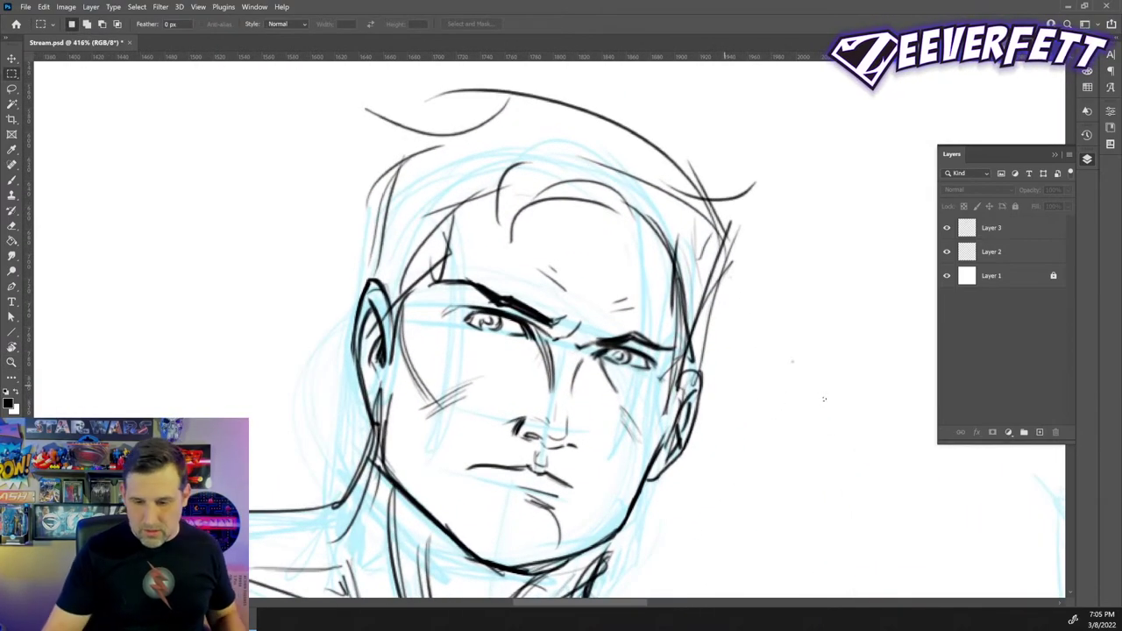
{"action": "left_click", "coordinate": [824, 399]}
{"action": "left_click", "coordinate": [614, 242]}
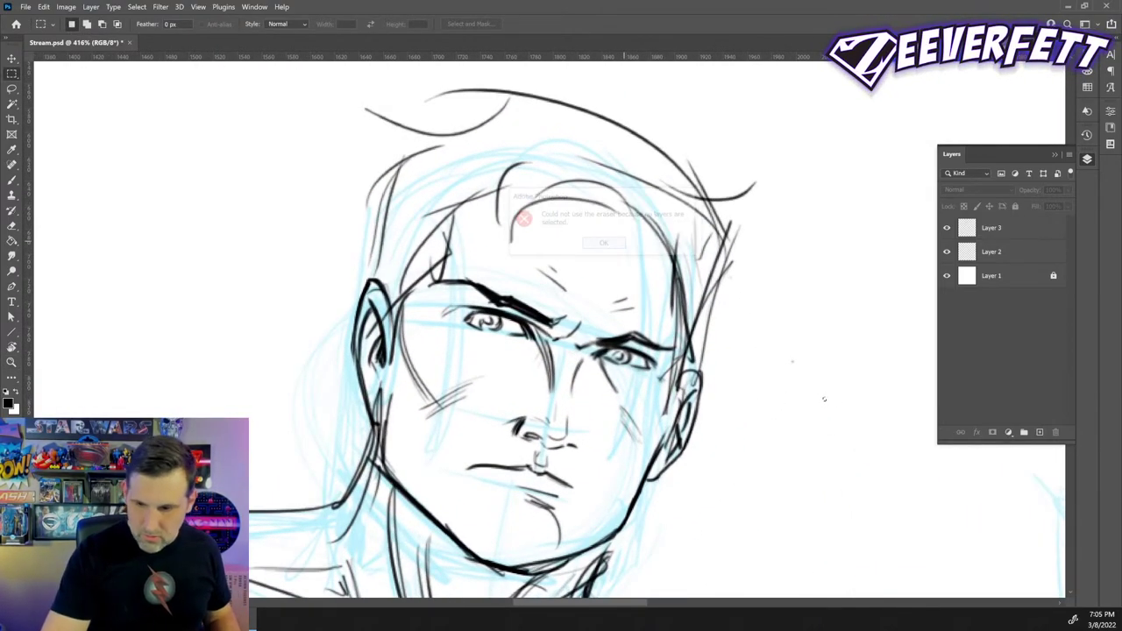
{"action": "left_click", "coordinate": [1003, 227]}
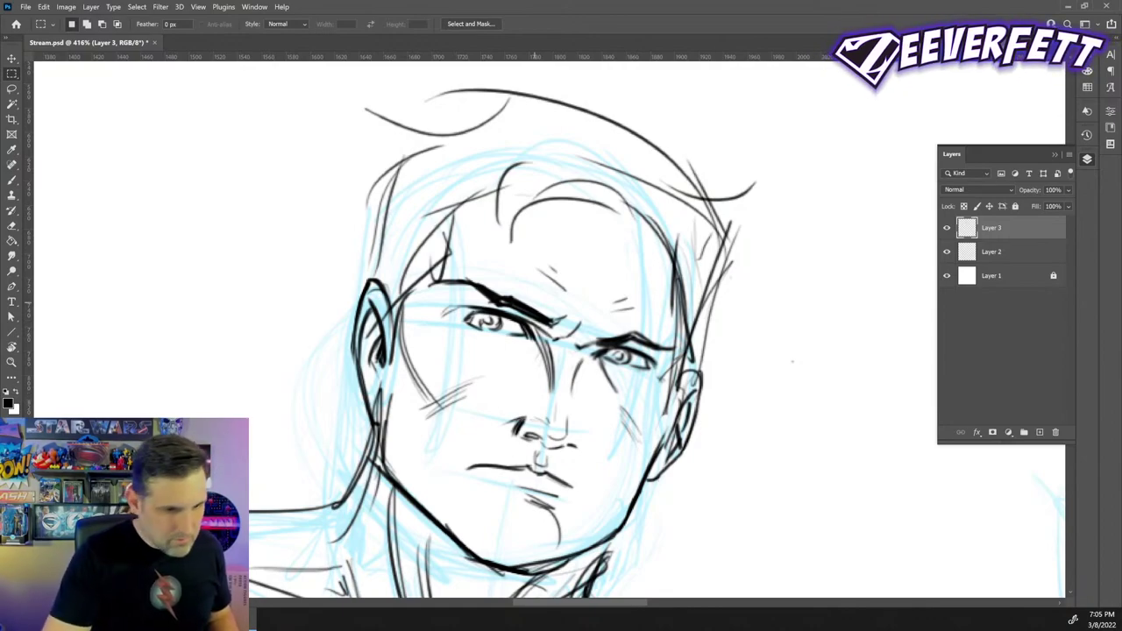
- Remove the shield-side eye and eyebrow from the face on Layer 3
{"action": "key", "text": "b"}
{"action": "mouse_move", "coordinate": [652, 369]}
{"action": "left_mouse_down"}
{"action": "mouse_move", "coordinate": [655, 347]}
{"action": "mouse_move", "coordinate": [667, 349]}
{"action": "mouse_move", "coordinate": [629, 367]}
{"action": "left_mouse_up"}
{"action": "key", "text": "ctrl+z"}
{"action": "key", "text": "ctrl+z"}
{"action": "key", "text": "ctrl+z"}
{"action": "key", "text": "ctrl+z"}
{"action": "key", "text": "ctrl+z"}
{"action": "key", "text": "ctrl+z"}
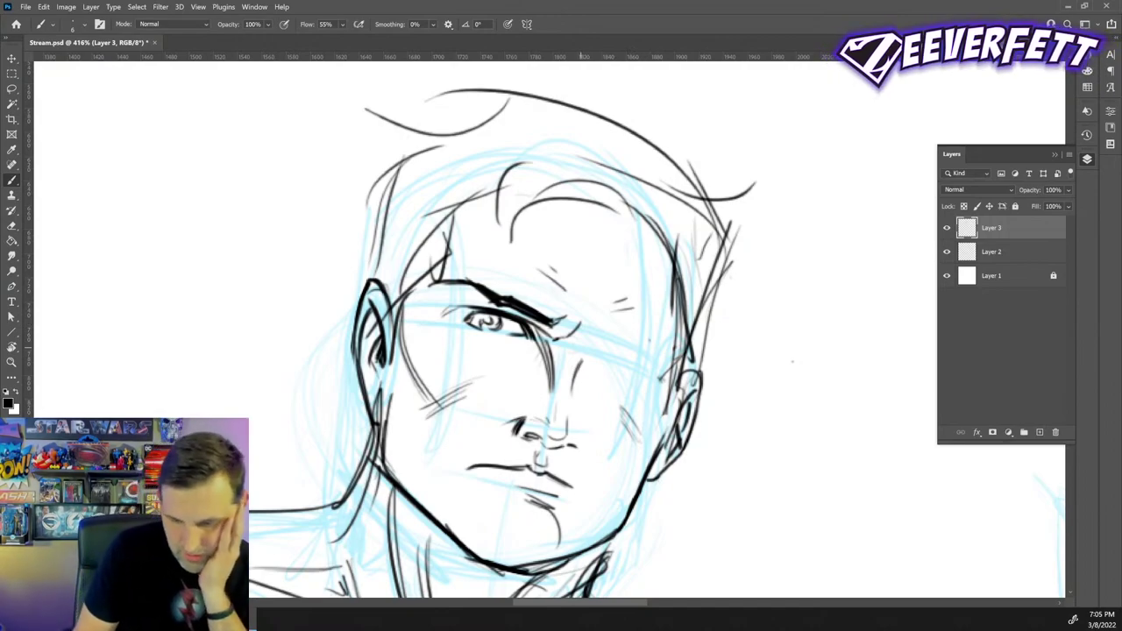
- Redraw the shield-side eye under a heavy, straighter frowning eyebrow, and darken the pupils of both eyes
{"action": "mouse_move", "coordinate": [600, 345]}
{"action": "left_mouse_down"}
{"action": "mouse_move", "coordinate": [589, 350]}
{"action": "mouse_move", "coordinate": [653, 356]}
{"action": "left_mouse_up"}
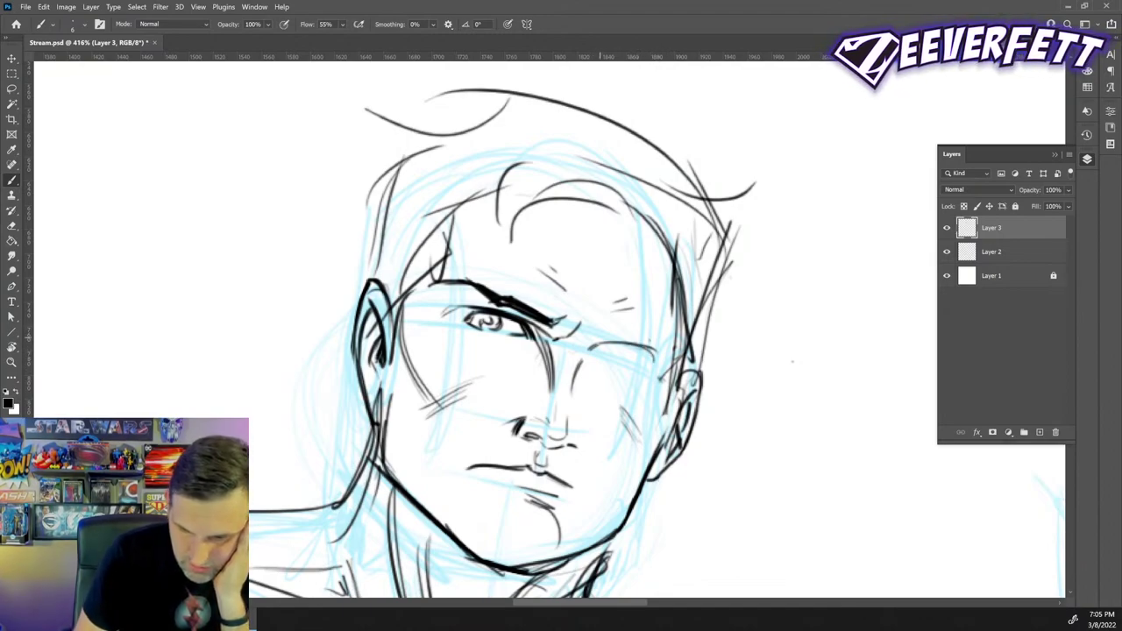
{"action": "mouse_move", "coordinate": [593, 326]}
{"action": "left_mouse_down"}
{"action": "mouse_move", "coordinate": [594, 337]}
{"action": "mouse_move", "coordinate": [661, 336]}
{"action": "mouse_move", "coordinate": [679, 352]}
{"action": "left_mouse_up"}
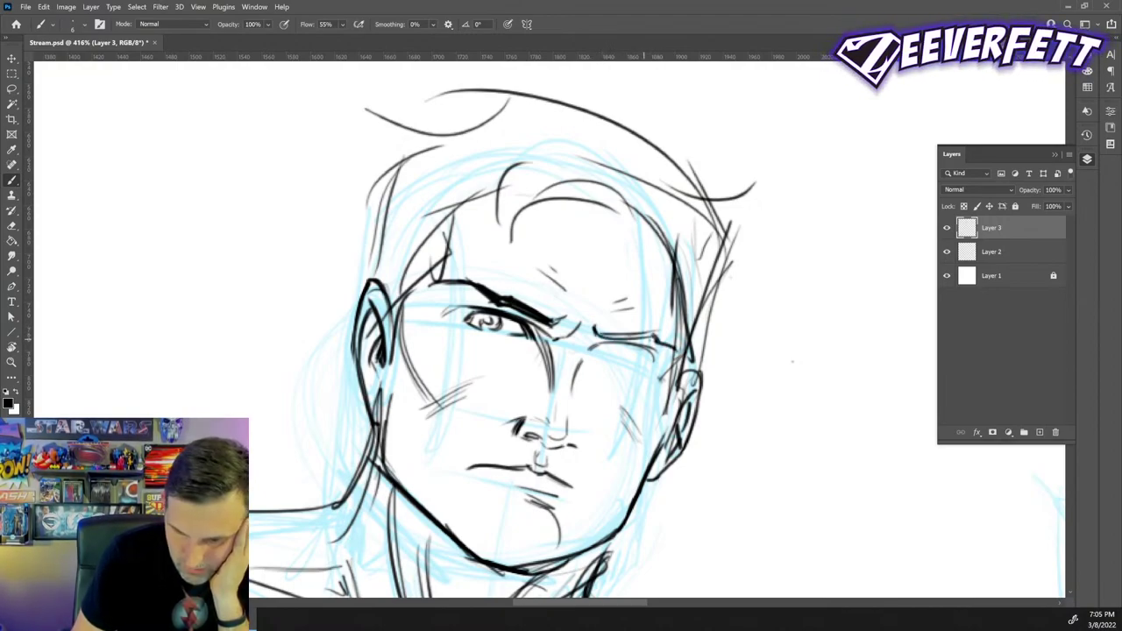
{"action": "mouse_move", "coordinate": [602, 335]}
{"action": "left_mouse_down"}
{"action": "mouse_move", "coordinate": [655, 338]}
{"action": "mouse_move", "coordinate": [610, 344]}
{"action": "mouse_move", "coordinate": [657, 358]}
{"action": "mouse_move", "coordinate": [594, 353]}
{"action": "mouse_move", "coordinate": [615, 341]}
{"action": "left_mouse_up"}
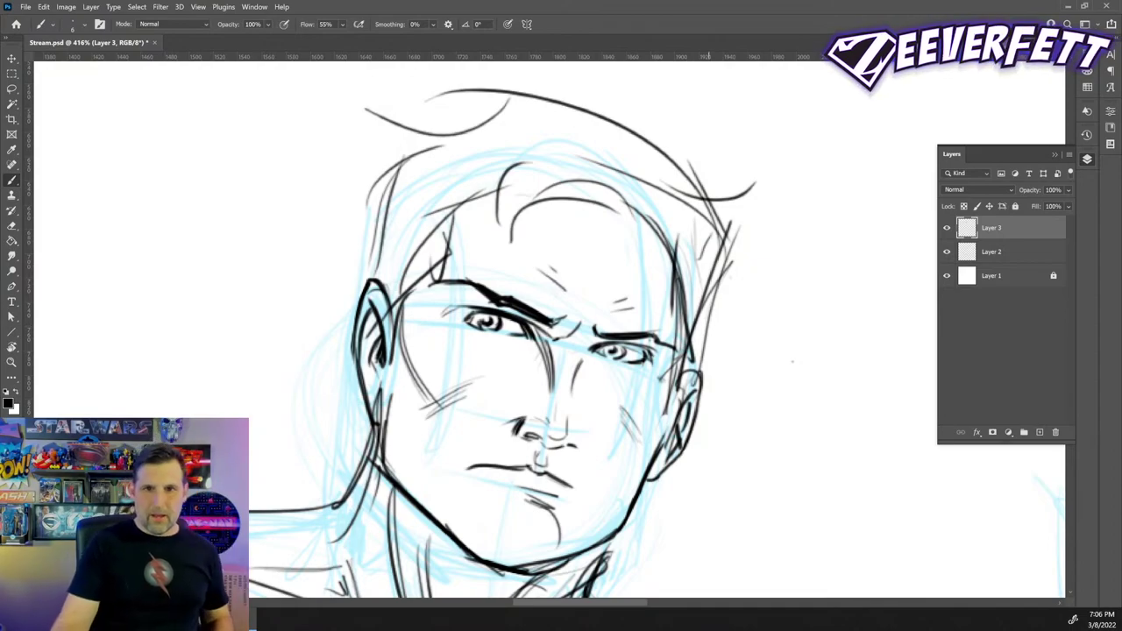
- Flip Layer 3 and Layer 2 together horizontally back to the original orientation, and make Layer 3 the only active layer
{"action": "key", "text": "z"}
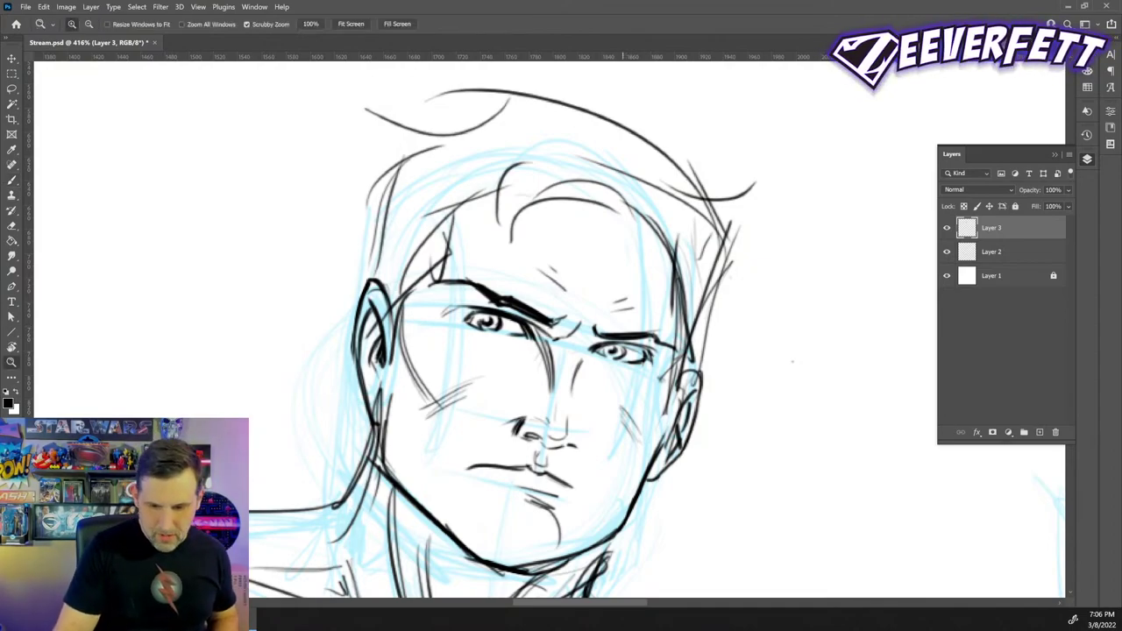
{"action": "left_click_drag", "start_coordinate": [621, 441], "coordinate": [575, 441]}
{"action": "key", "text": "b"}
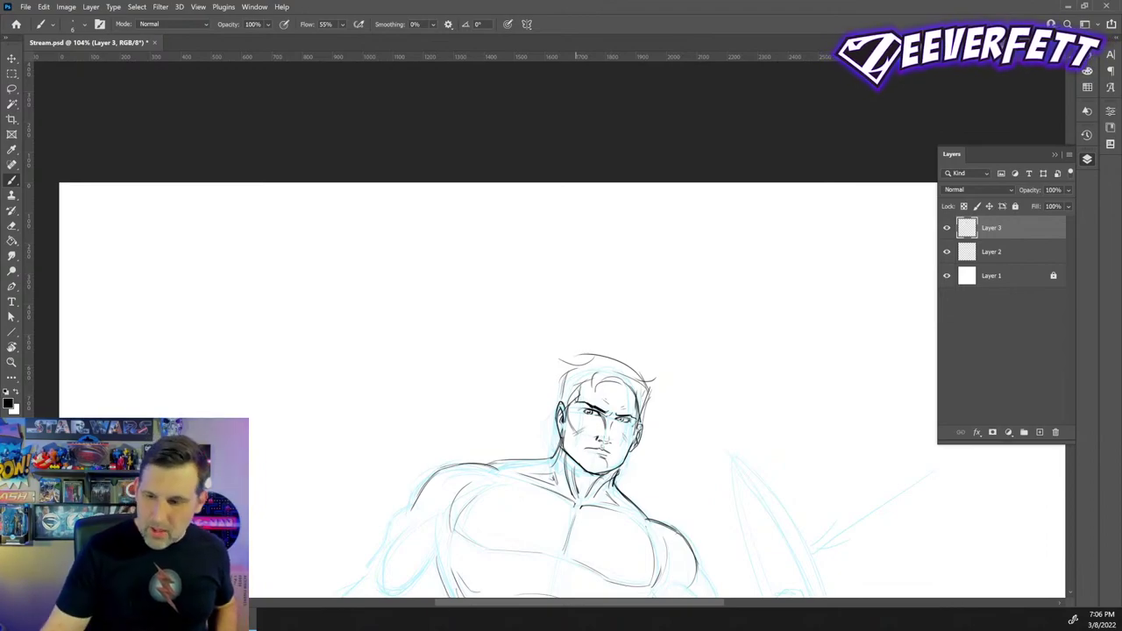
{"action": "left_click", "coordinate": [1017, 255], "text": "shift"}
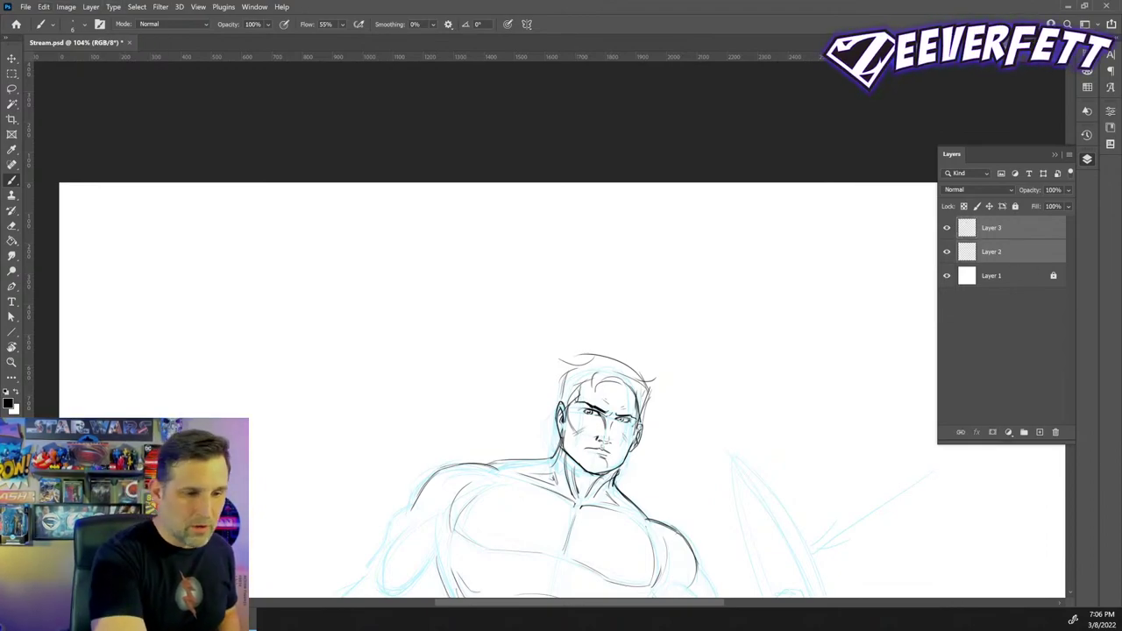
{"action": "left_click", "coordinate": [42, 6]}
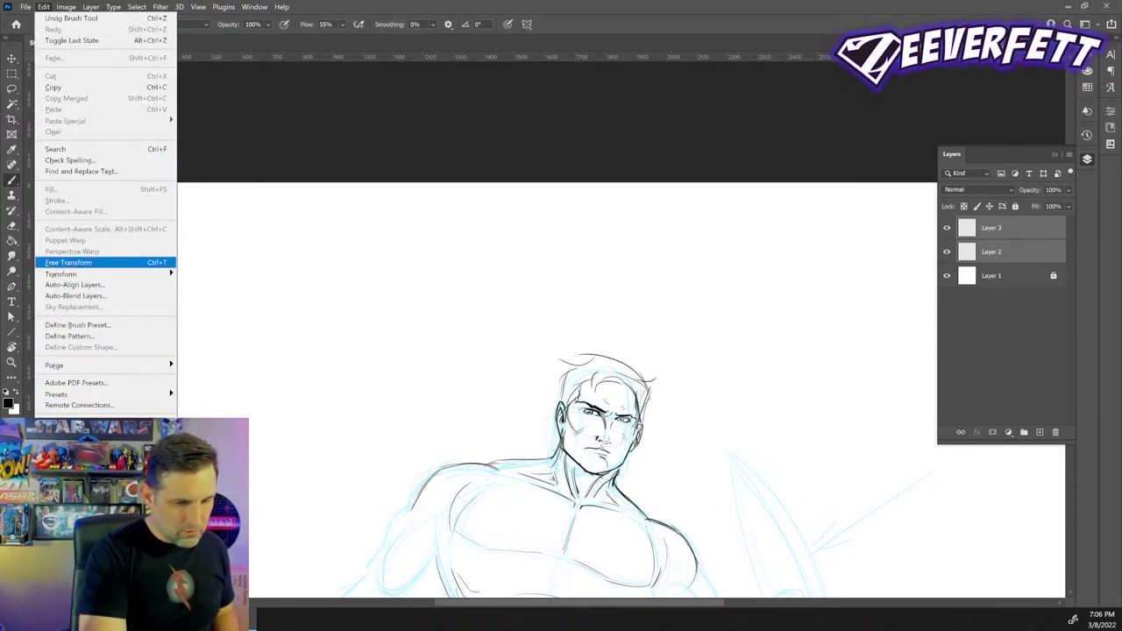
{"action": "mouse_move", "coordinate": [62, 274]}
{"action": "left_click", "coordinate": [267, 492]}
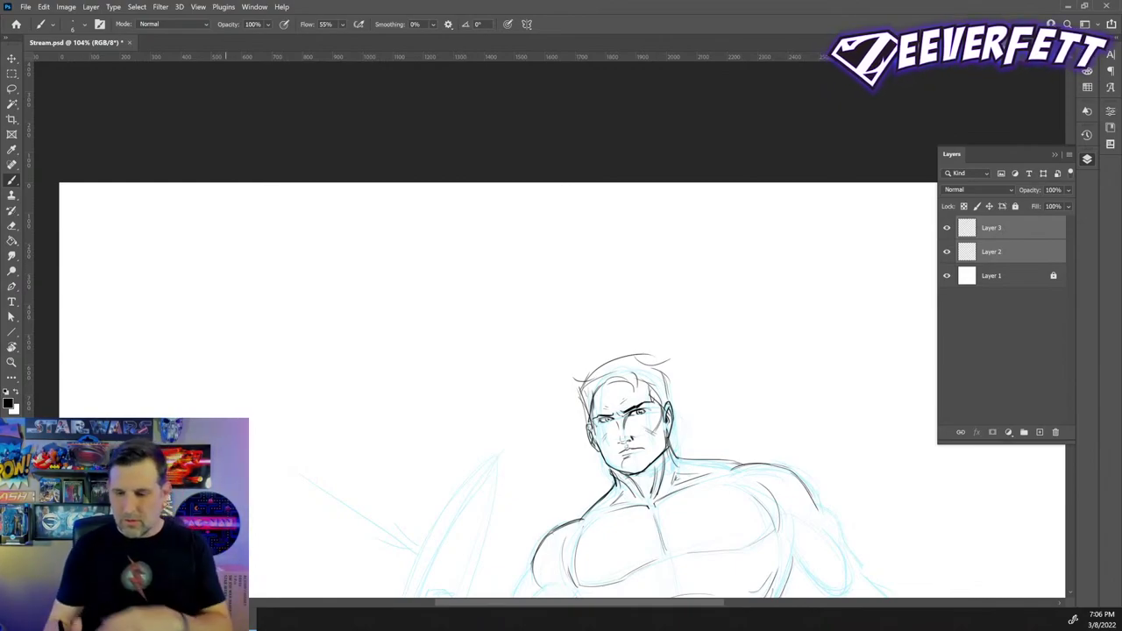
{"action": "left_click", "coordinate": [1008, 228]}
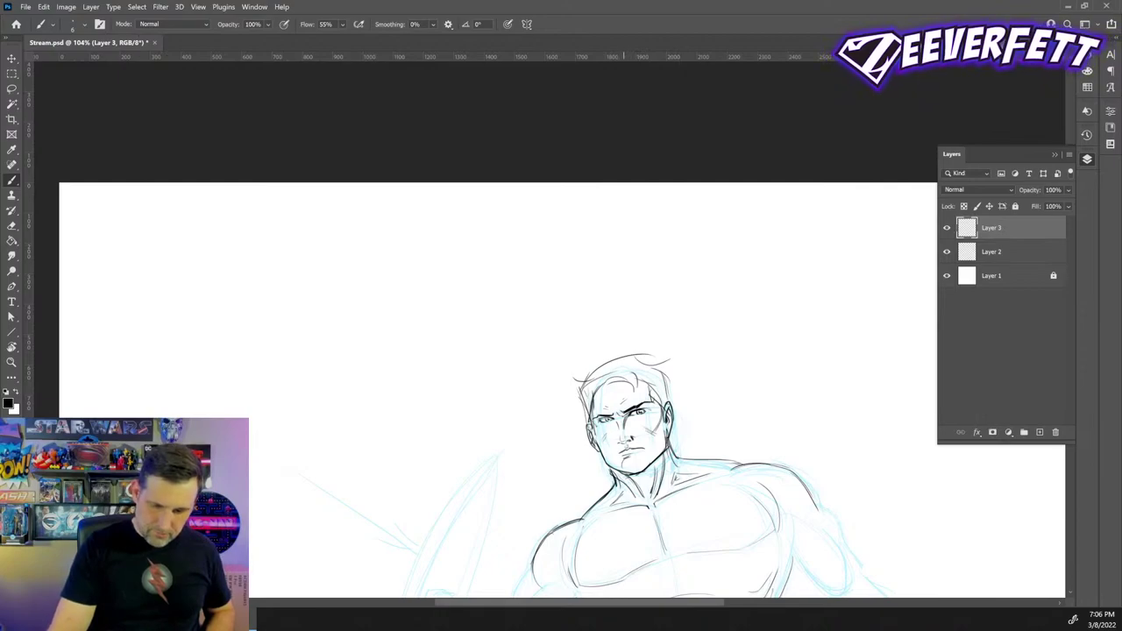
- Add short muscle lines linking the abdominal blocks to the ribs on both sides of the torso
{"action": "mouse_move", "coordinate": [623, 433]}
{"action": "left_mouse_down"}
{"action": "mouse_move", "coordinate": [573, 416]}
{"action": "mouse_move", "coordinate": [520, 304]}
{"action": "mouse_move", "coordinate": [586, 306]}
{"action": "mouse_move", "coordinate": [566, 352]}
{"action": "mouse_move", "coordinate": [616, 407]}
{"action": "left_mouse_up"}
{"action": "key", "text": "z"}
{"action": "key", "text": "b"}
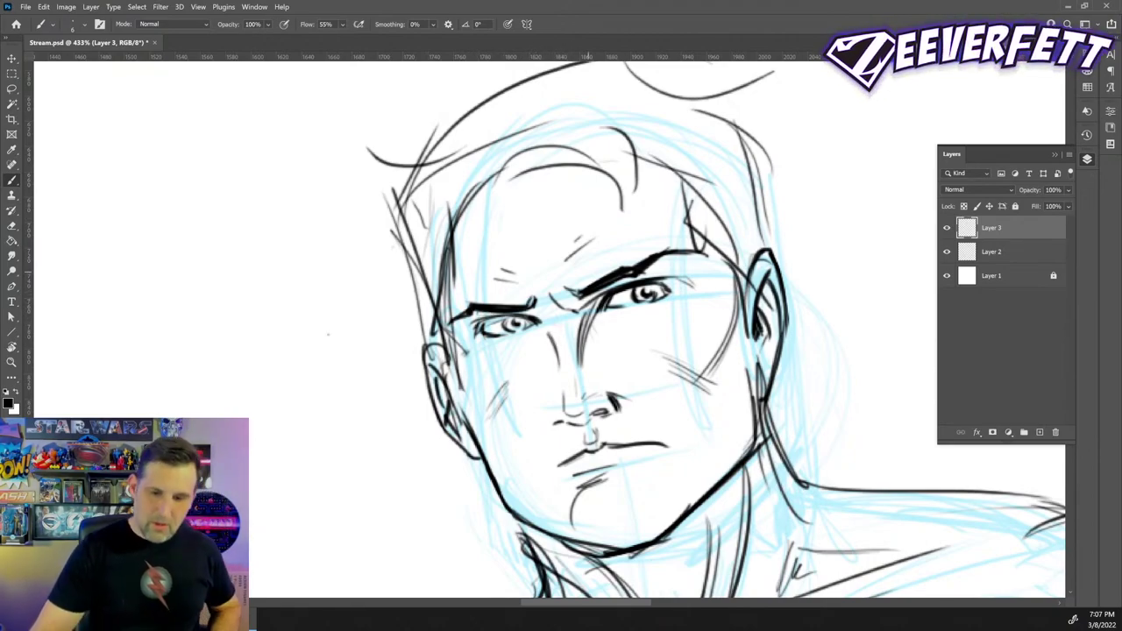
{"action": "key", "text": "z"}
{"action": "left_click_drag", "start_coordinate": [699, 436], "coordinate": [629, 435]}
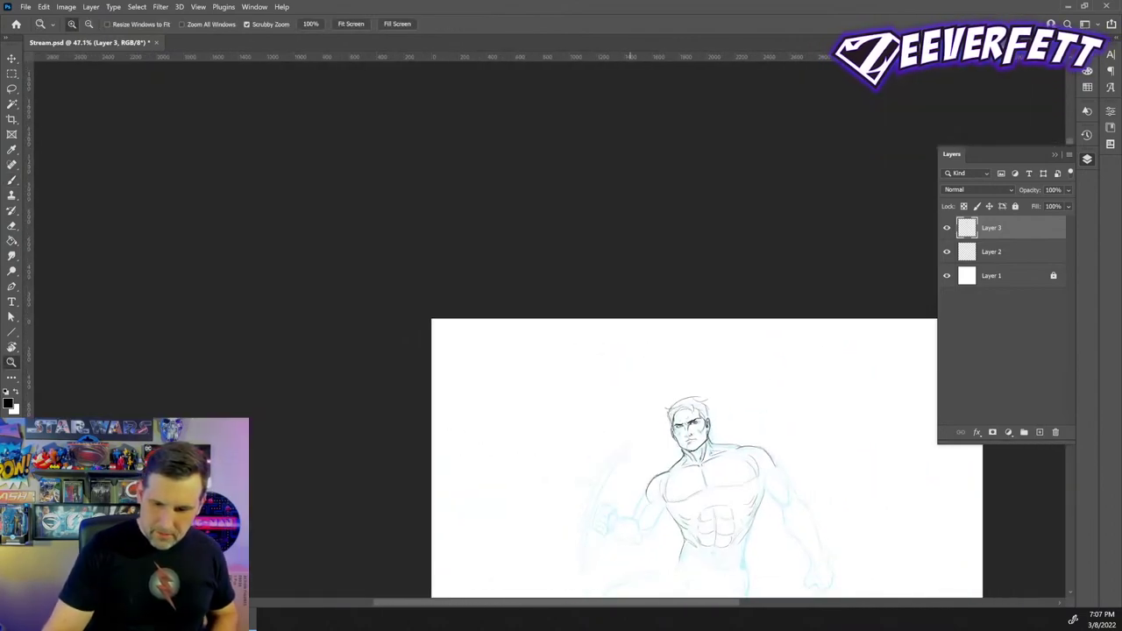
{"action": "left_click_drag", "start_coordinate": [751, 533], "coordinate": [657, 394]}
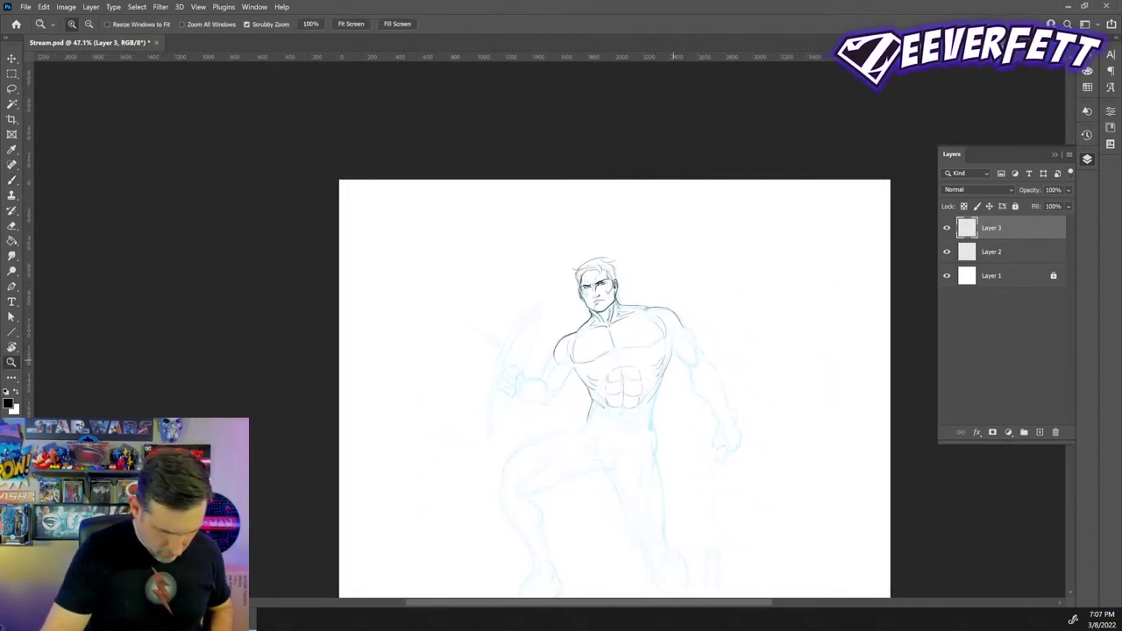
{"action": "scroll", "coordinate": [653, 346], "scroll_direction": "up", "scroll_amount": 5}
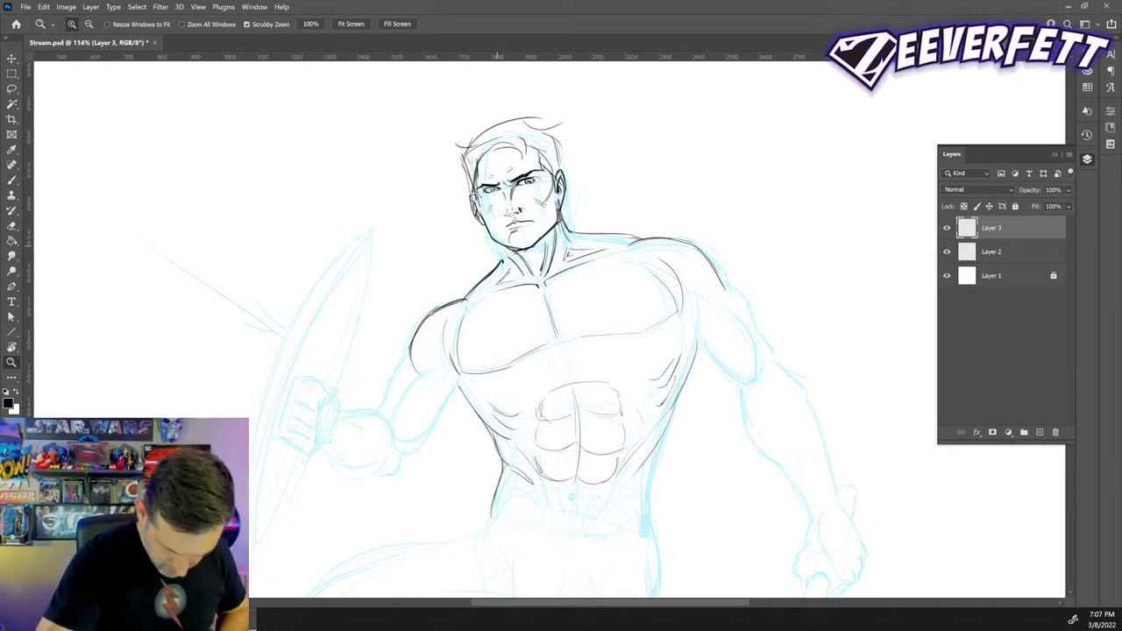
{"action": "key", "text": "b"}
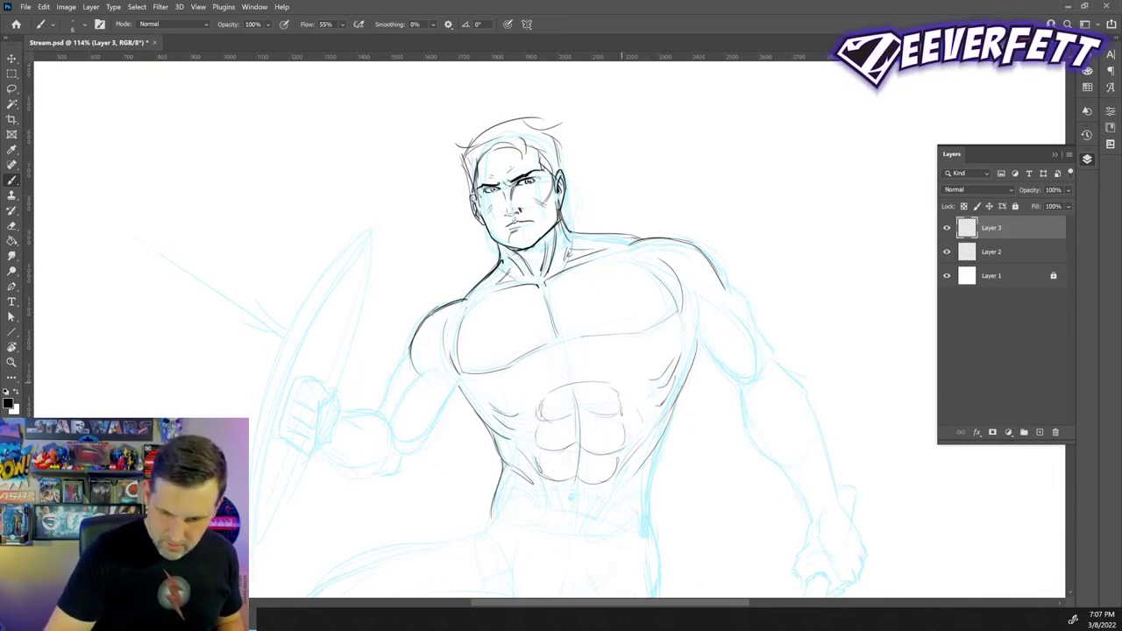
{"action": "left_click_drag", "start_coordinate": [623, 396], "coordinate": [641, 390]}
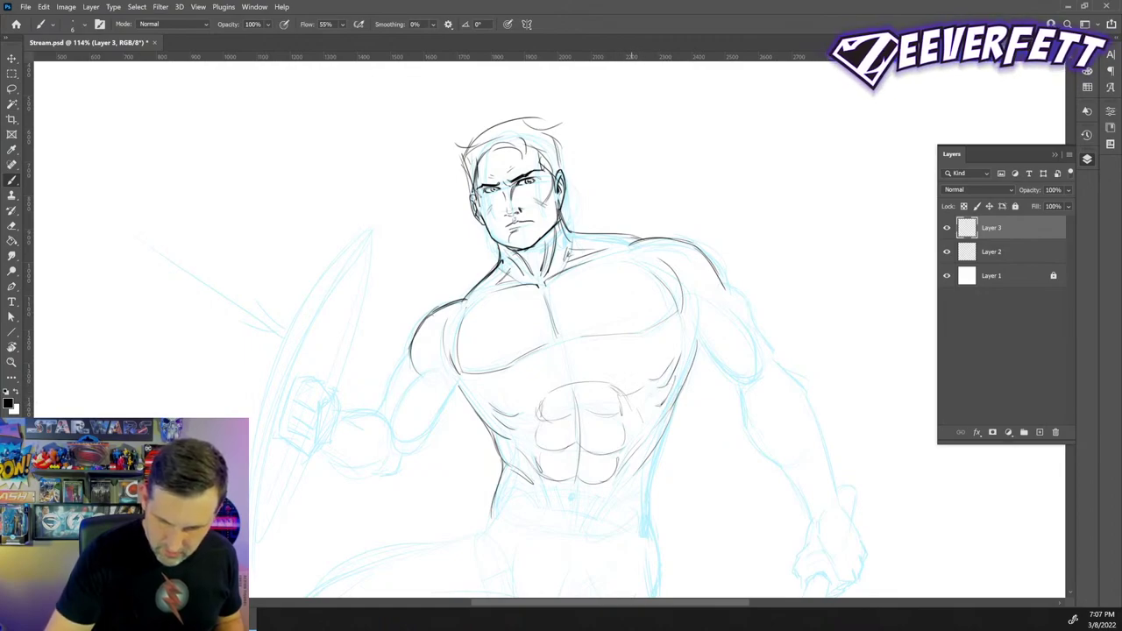
{"action": "left_click_drag", "start_coordinate": [646, 391], "coordinate": [634, 419]}
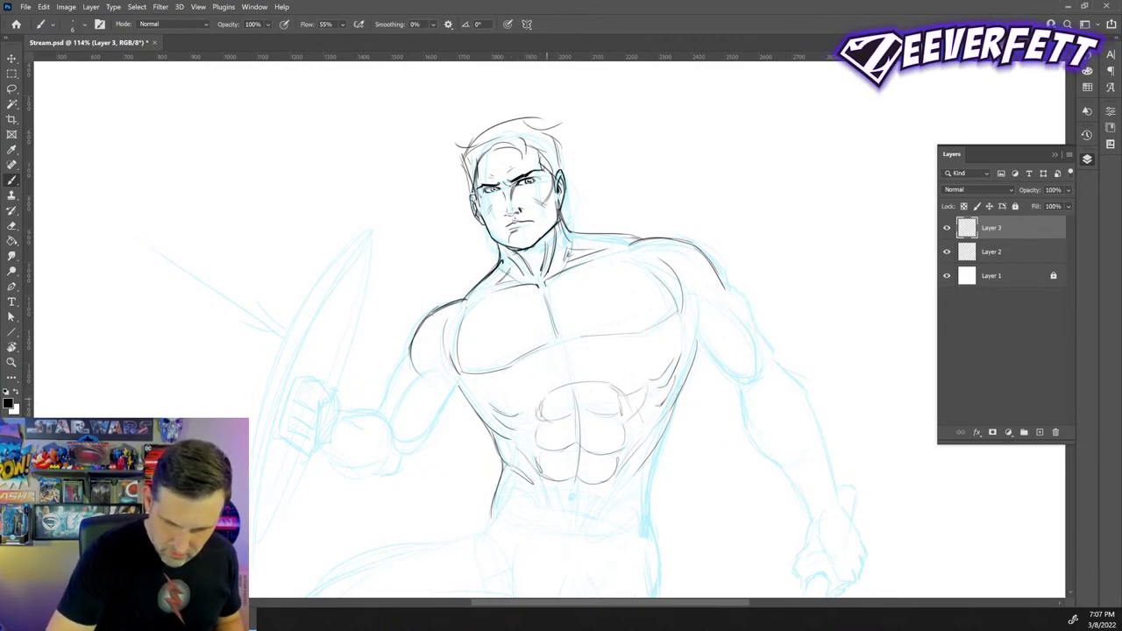
{"action": "left_click_drag", "start_coordinate": [517, 422], "coordinate": [536, 426]}
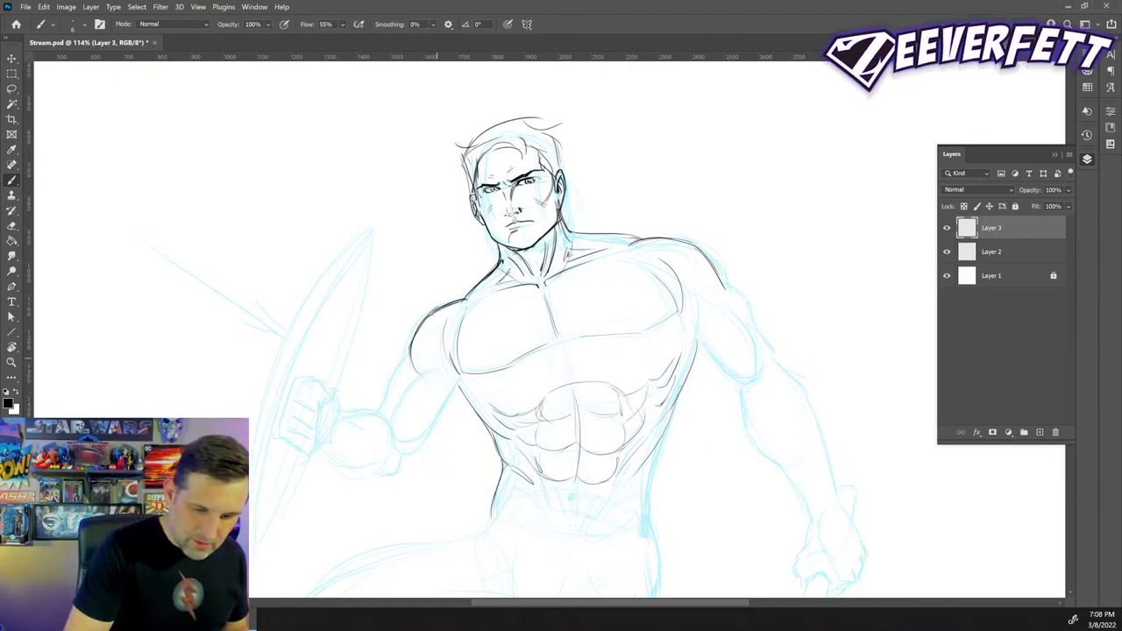
- Draw the shield-side upper arm with its rounded biceps and the outer contour down to the elbow
{"action": "mouse_move", "coordinate": [428, 371]}
{"action": "left_mouse_down"}
{"action": "mouse_move", "coordinate": [397, 438]}
{"action": "mouse_move", "coordinate": [454, 392]}
{"action": "left_mouse_up"}
{"action": "left_click_drag", "start_coordinate": [395, 361], "coordinate": [388, 393]}
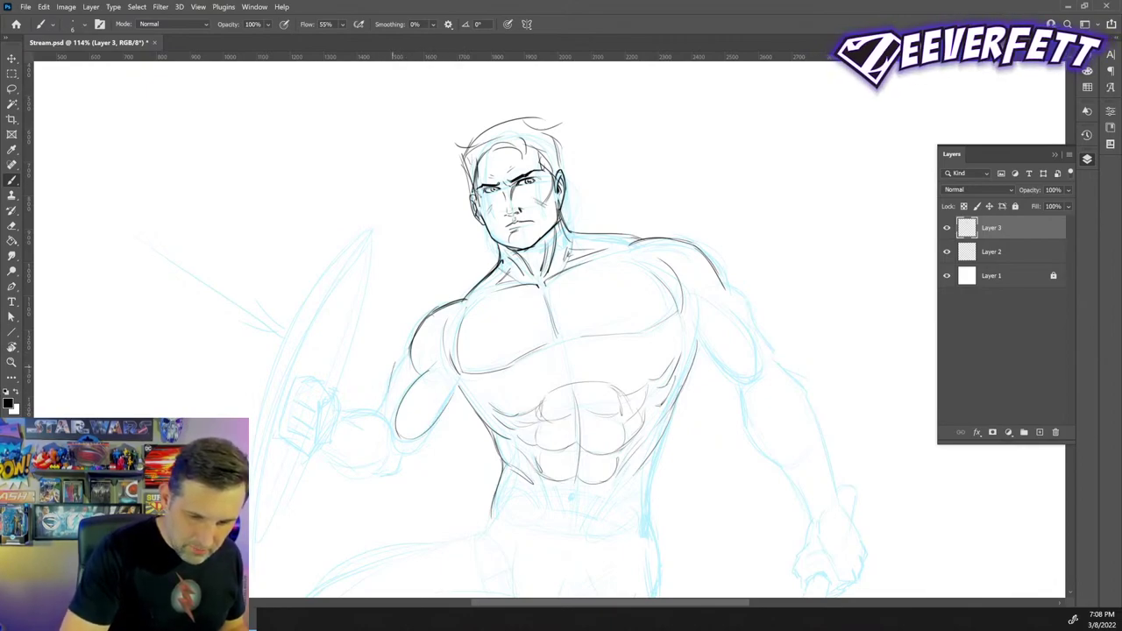
{"action": "left_click_drag", "start_coordinate": [408, 348], "coordinate": [375, 410]}
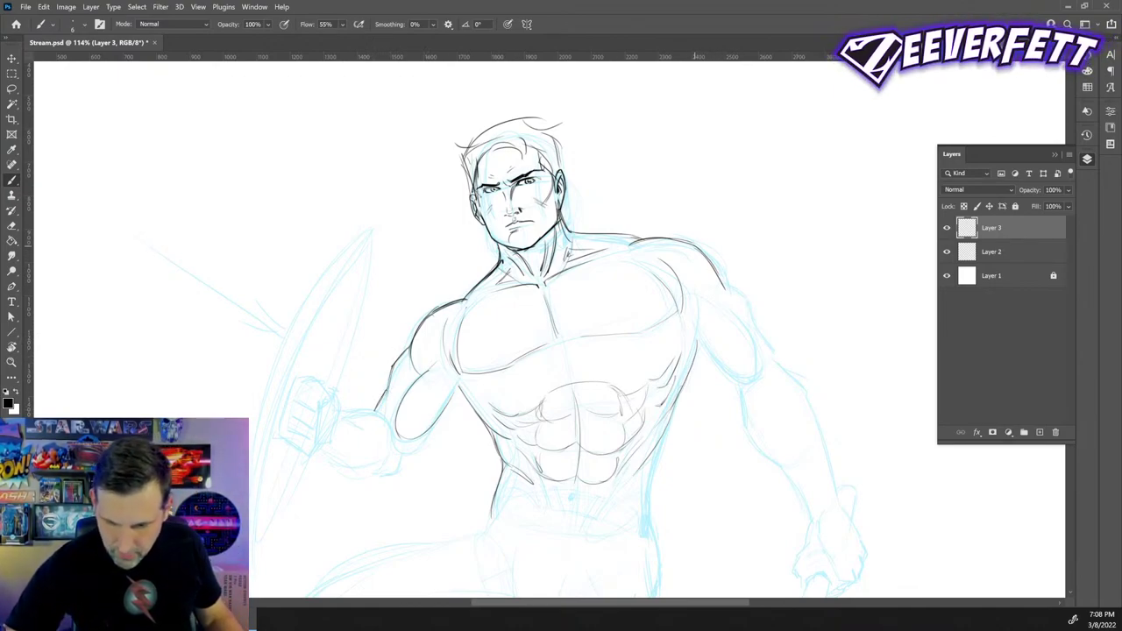
- Draw the weapon-side upper arm below the deltoid with its biceps, and contour the forearm on both edges
{"action": "mouse_move", "coordinate": [699, 249]}
{"action": "left_mouse_down"}
{"action": "mouse_move", "coordinate": [757, 372]}
{"action": "mouse_move", "coordinate": [701, 333]}
{"action": "left_mouse_up"}
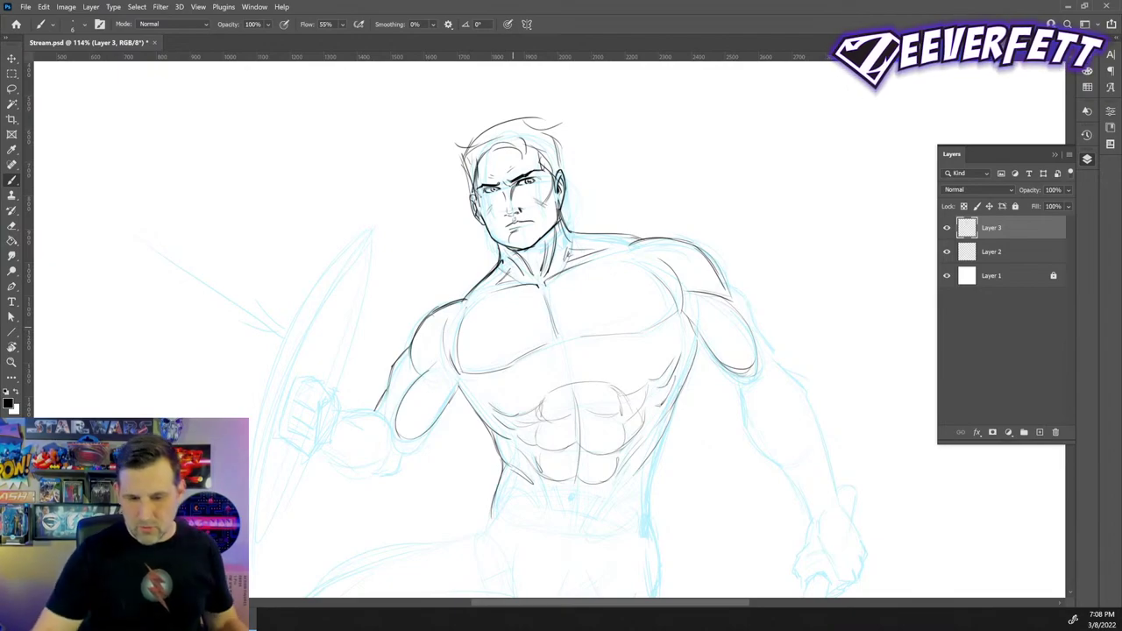
{"action": "left_click_drag", "start_coordinate": [725, 280], "coordinate": [808, 406]}
{"action": "mouse_move", "coordinate": [730, 375]}
{"action": "left_mouse_down"}
{"action": "mouse_move", "coordinate": [747, 432]}
{"action": "mouse_move", "coordinate": [783, 471]}
{"action": "left_mouse_up"}
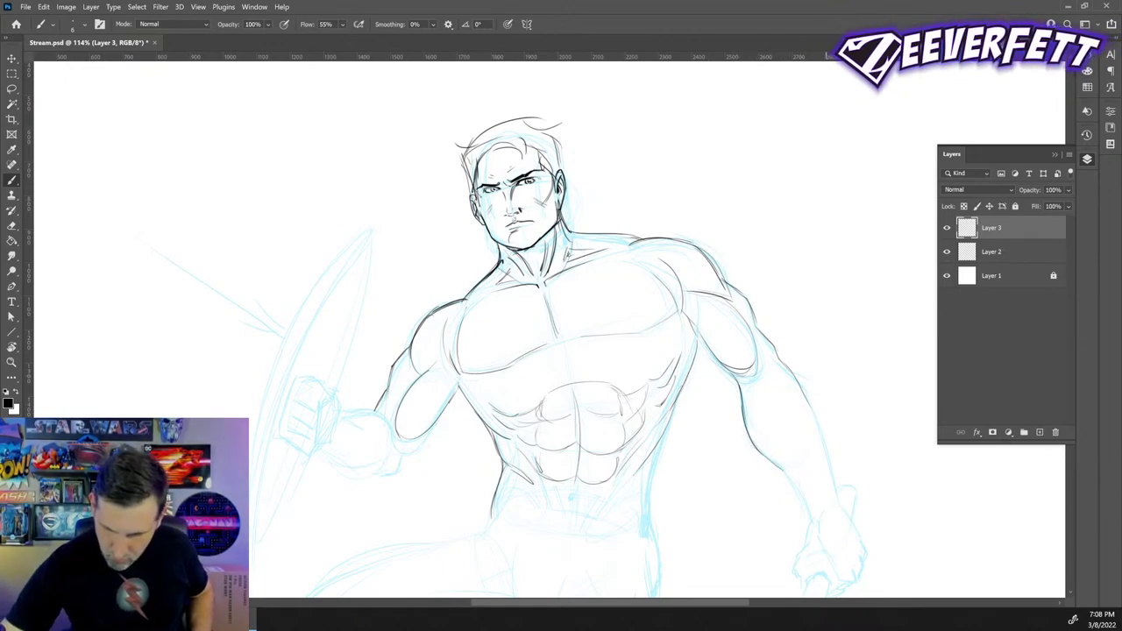
- Undo the latest strokes along the inner contour of the weapon-side forearm
{"action": "left_click_drag", "start_coordinate": [743, 392], "coordinate": [750, 445]}
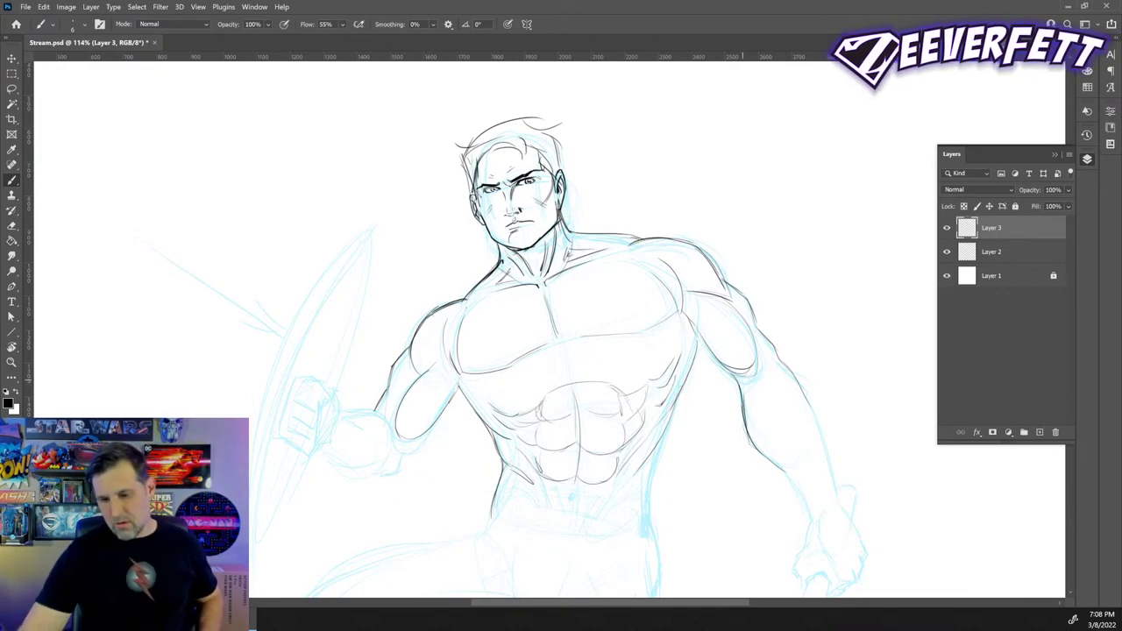
{"action": "key", "text": "ctrl+z"}
{"action": "key", "text": "ctrl+z"}
{"action": "key", "text": "ctrl+z"}
{"action": "key", "text": "ctrl+z"}
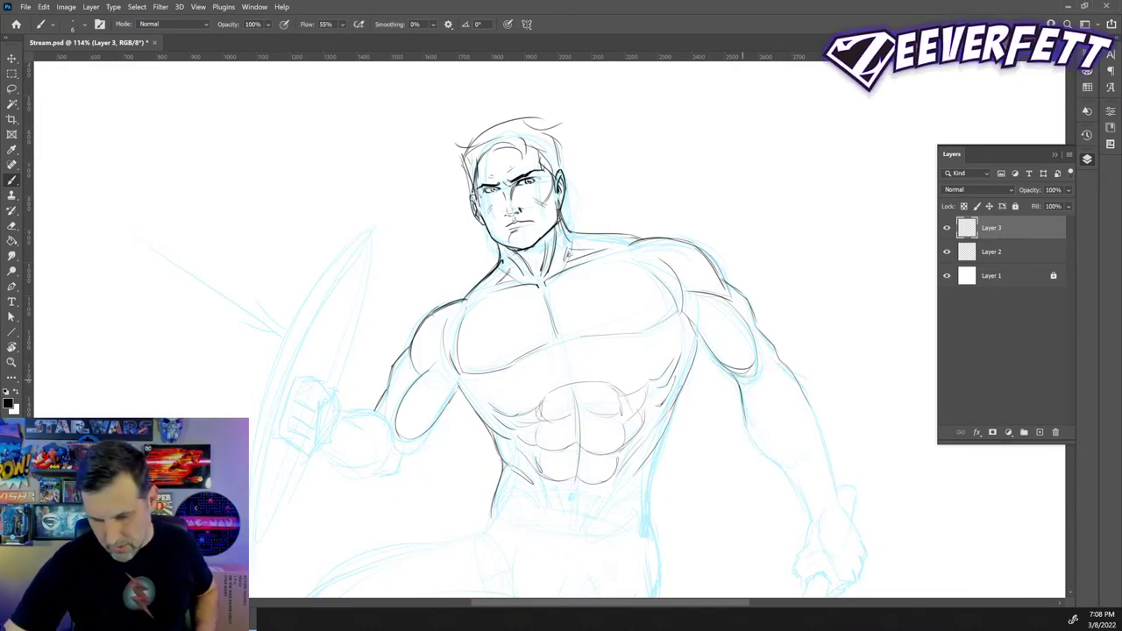
- Contour both edges of the weapon-side forearm from the elbow down to the wrist
{"action": "mouse_move", "coordinate": [743, 392]}
{"action": "left_mouse_down"}
{"action": "mouse_move", "coordinate": [744, 434]}
{"action": "mouse_move", "coordinate": [778, 470]}
{"action": "left_mouse_up"}
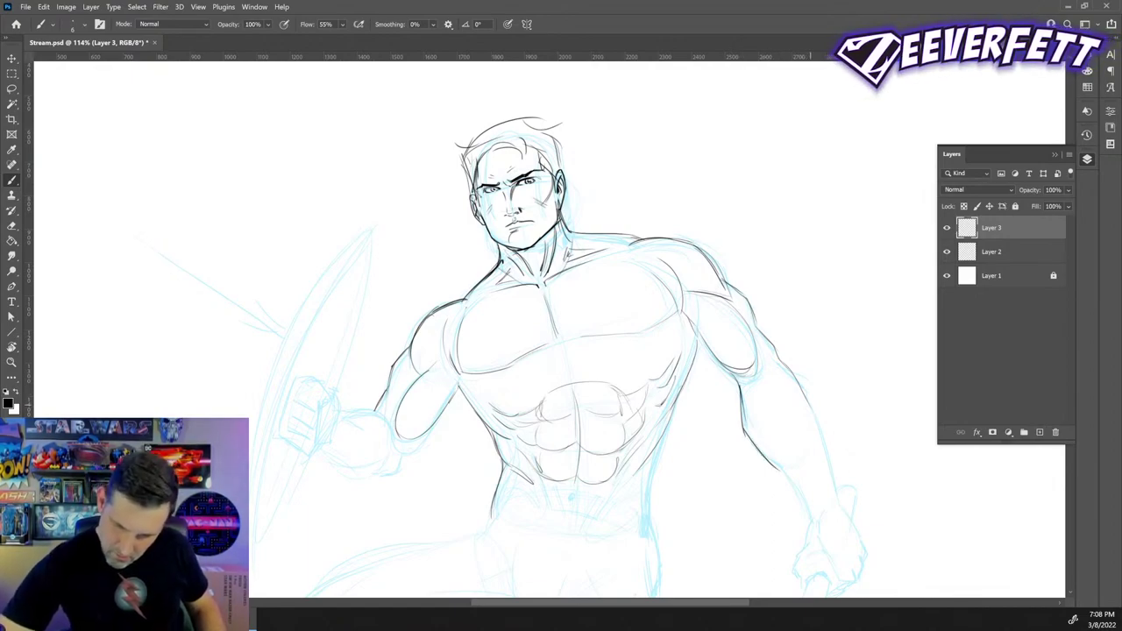
{"action": "left_click_drag", "start_coordinate": [792, 377], "coordinate": [836, 476]}
{"action": "left_click_drag", "start_coordinate": [819, 430], "coordinate": [839, 497]}
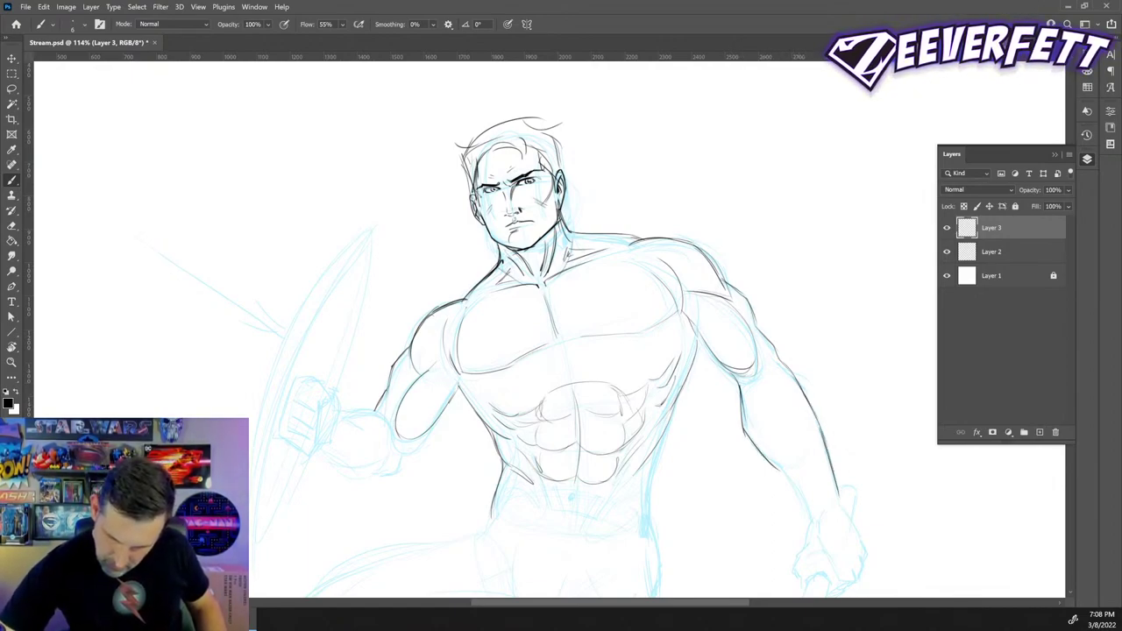
{"action": "left_click_drag", "start_coordinate": [779, 470], "coordinate": [806, 517]}
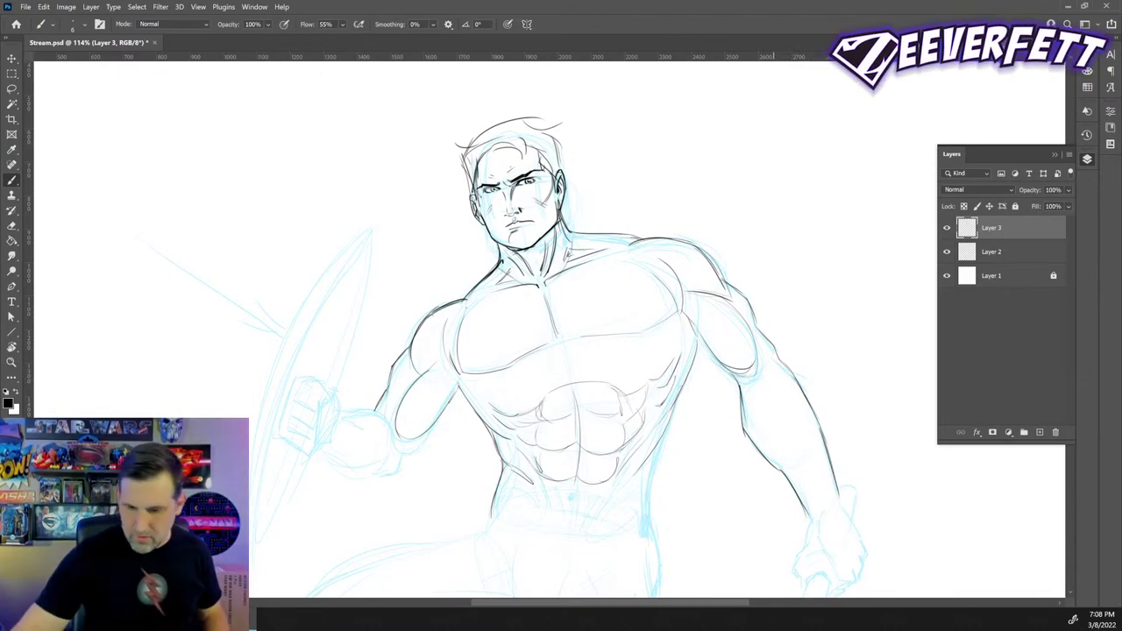
- Undo the upper inner contour strokes of the weapon-side forearm and redraw that edge from the elbow downward
{"action": "left_click_drag", "start_coordinate": [741, 412], "coordinate": [755, 449]}
{"action": "left_click_drag", "start_coordinate": [741, 396], "coordinate": [752, 443]}
{"action": "key", "text": "ctrl+z"}
{"action": "key", "text": "ctrl+z"}
{"action": "key", "text": "ctrl+z"}
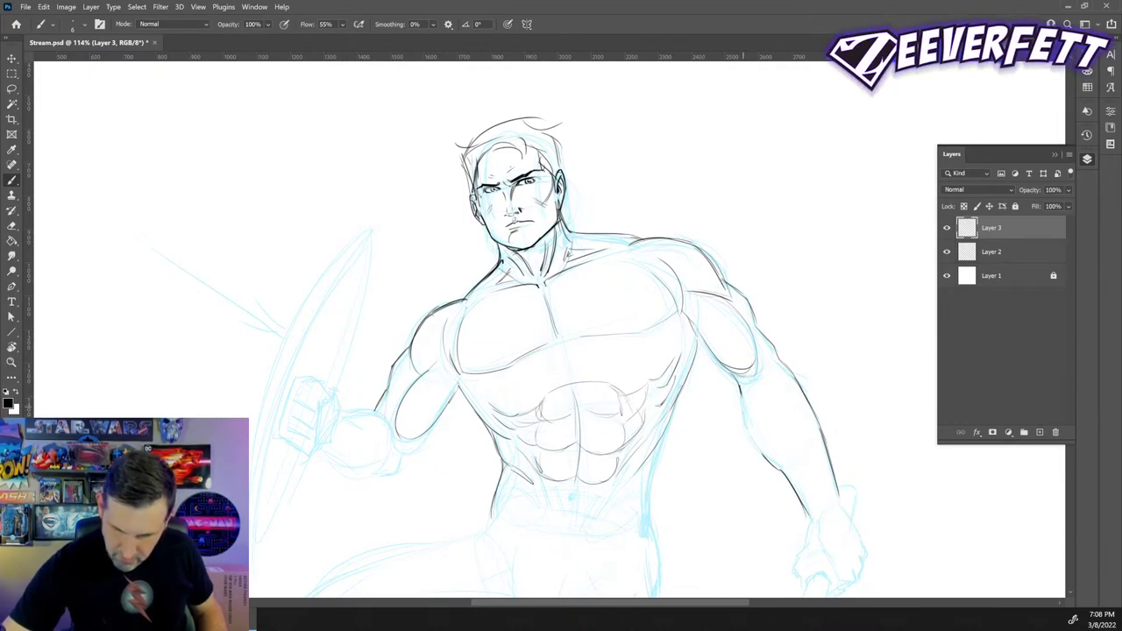
{"action": "mouse_move", "coordinate": [739, 385]}
{"action": "left_mouse_down"}
{"action": "mouse_move", "coordinate": [747, 435]}
{"action": "mouse_move", "coordinate": [779, 473]}
{"action": "left_mouse_up"}
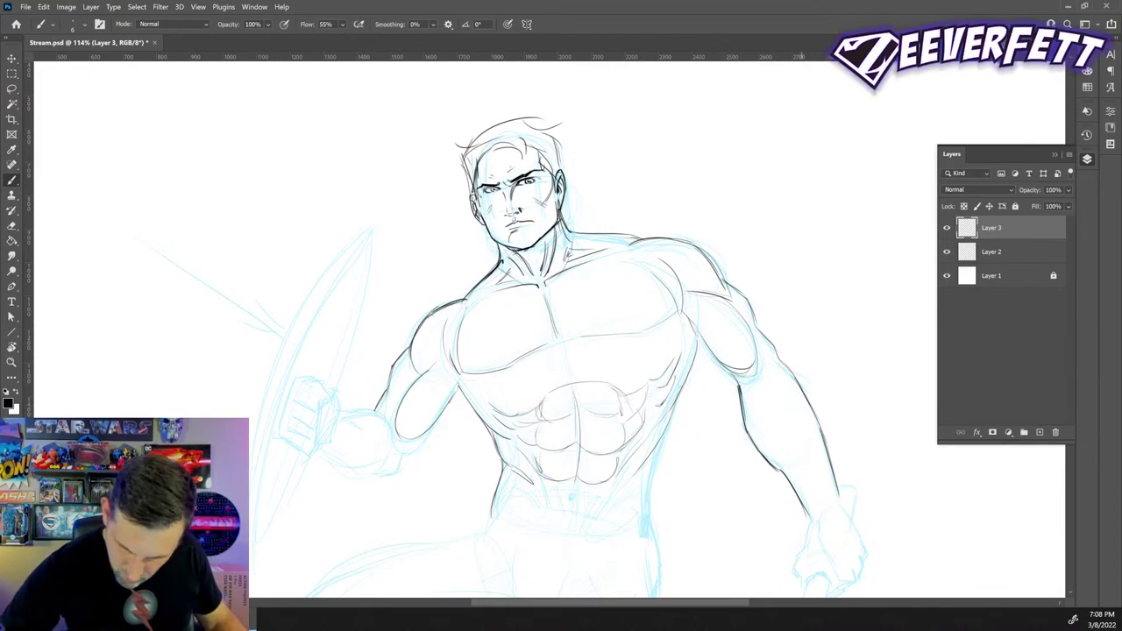
- Rework the middle stretch of the weapon-side forearm's inner contour into one line that joins the wrist stroke
{"action": "mouse_move", "coordinate": [744, 432]}
{"action": "left_mouse_down"}
{"action": "mouse_move", "coordinate": [782, 473]}
{"action": "mouse_move", "coordinate": [773, 465]}
{"action": "left_mouse_up"}
{"action": "right_click", "coordinate": [745, 429]}
{"action": "key", "text": "Escape"}
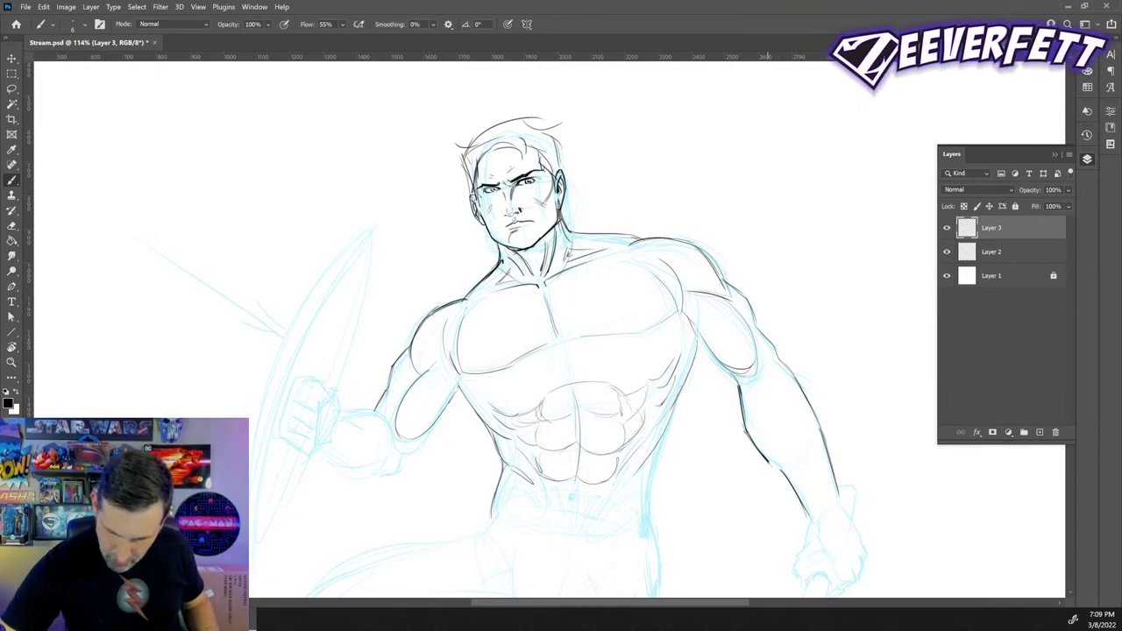
{"action": "key", "text": "ctrl+z"}
{"action": "key", "text": "ctrl+z"}
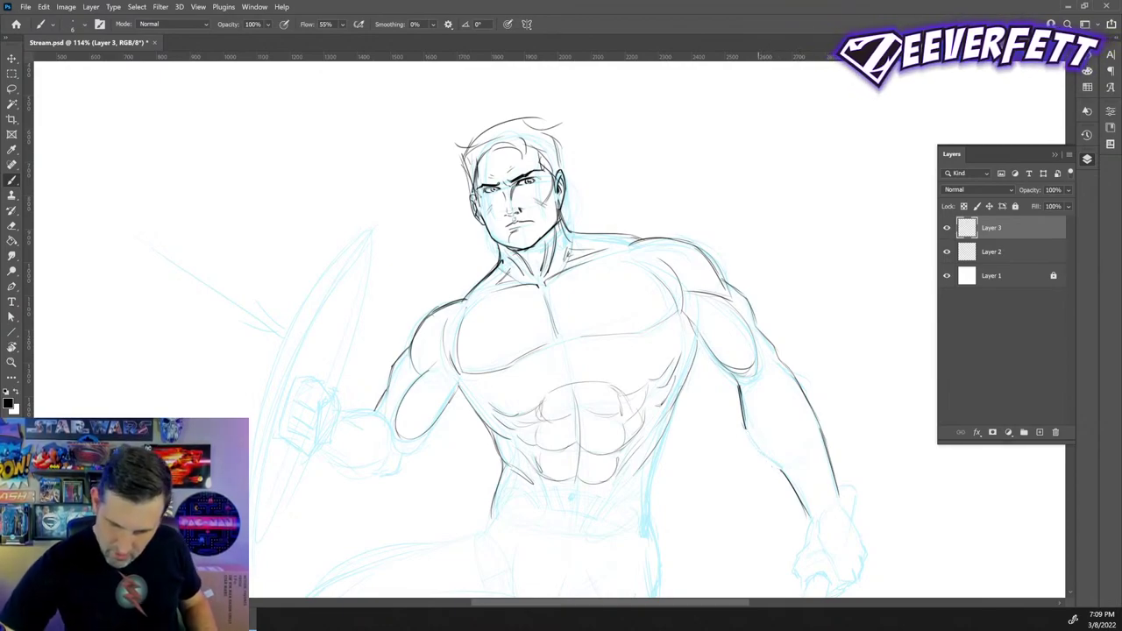
{"action": "left_click_drag", "start_coordinate": [744, 426], "coordinate": [777, 468]}
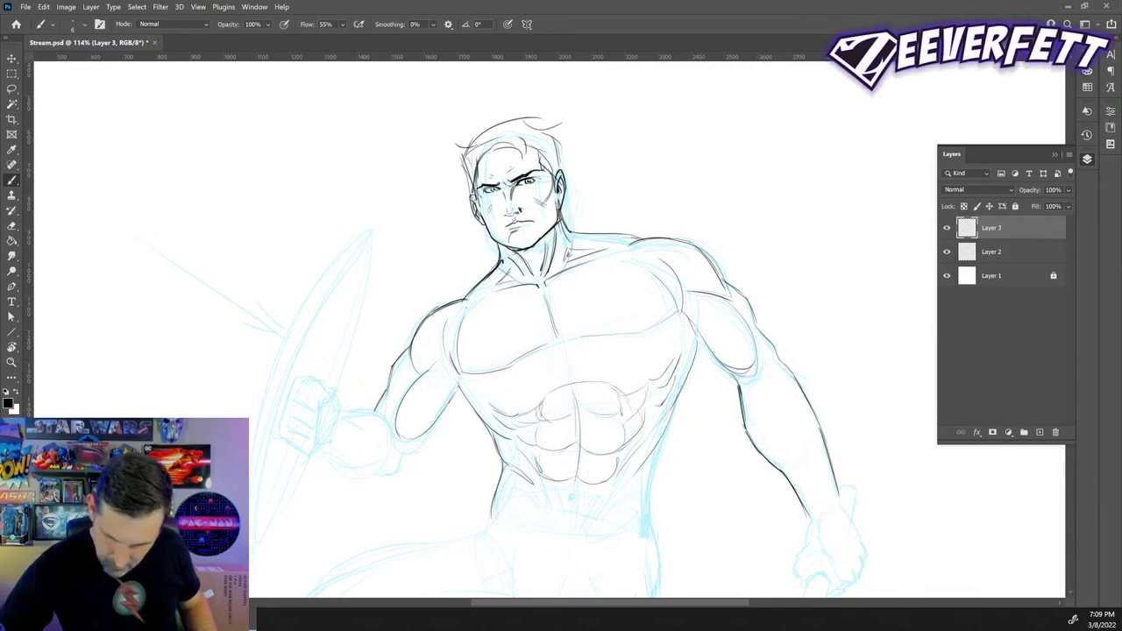
- Close the weapon-side forearm with a curved line across the wrist, replacing the first attempts
{"action": "left_click_drag", "start_coordinate": [815, 523], "coordinate": [836, 511]}
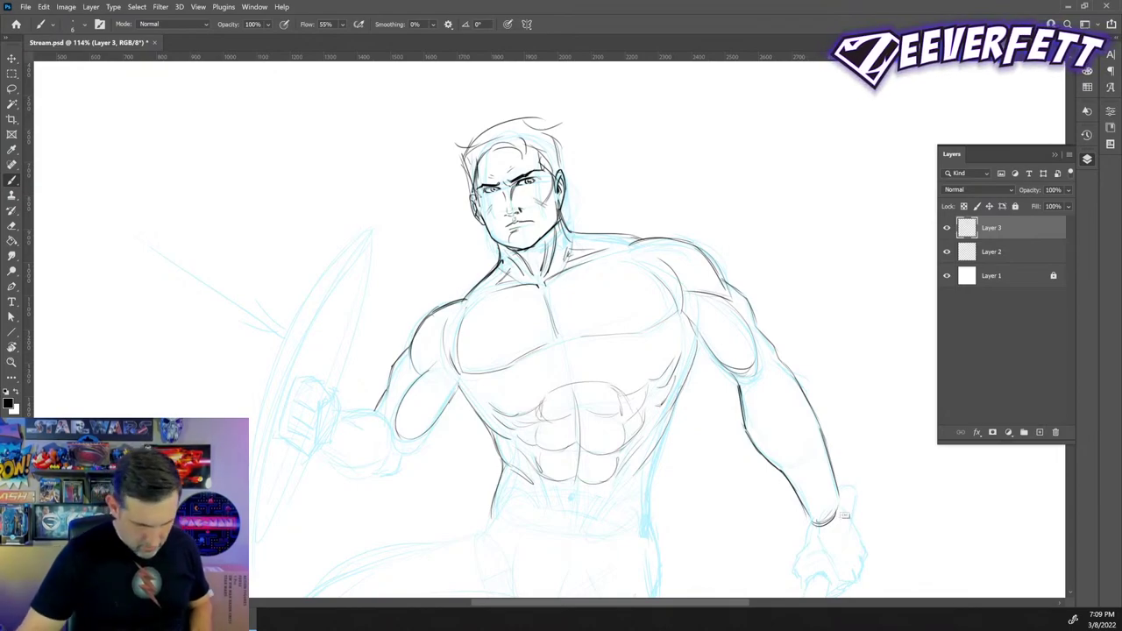
{"action": "key", "text": "ctrl+z"}
{"action": "key", "text": "ctrl+z"}
{"action": "key", "text": "ctrl+z"}
{"action": "left_click_drag", "start_coordinate": [838, 501], "coordinate": [815, 522]}
{"action": "key", "text": "ctrl+z"}
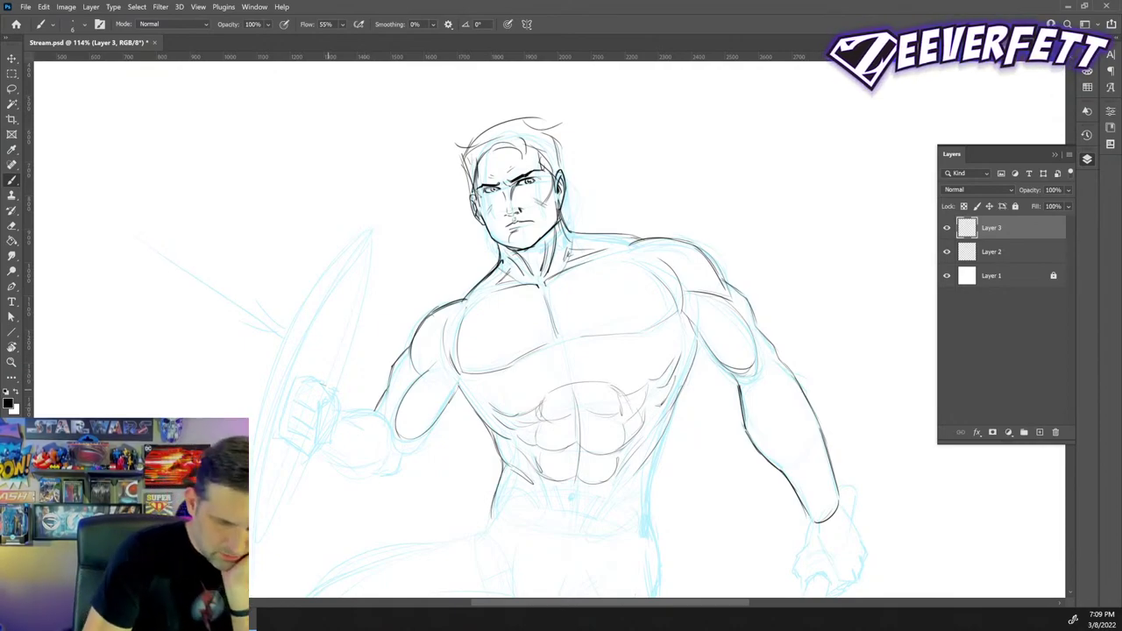
- Outline the thumb, the top of the fist and the first knuckle of the shield hand
{"action": "mouse_move", "coordinate": [332, 388]}
{"action": "left_mouse_down"}
{"action": "mouse_move", "coordinate": [344, 394]}
{"action": "mouse_move", "coordinate": [322, 434]}
{"action": "mouse_move", "coordinate": [323, 407]}
{"action": "mouse_move", "coordinate": [331, 424]}
{"action": "mouse_move", "coordinate": [310, 378]}
{"action": "mouse_move", "coordinate": [321, 386]}
{"action": "mouse_move", "coordinate": [291, 383]}
{"action": "left_mouse_up"}
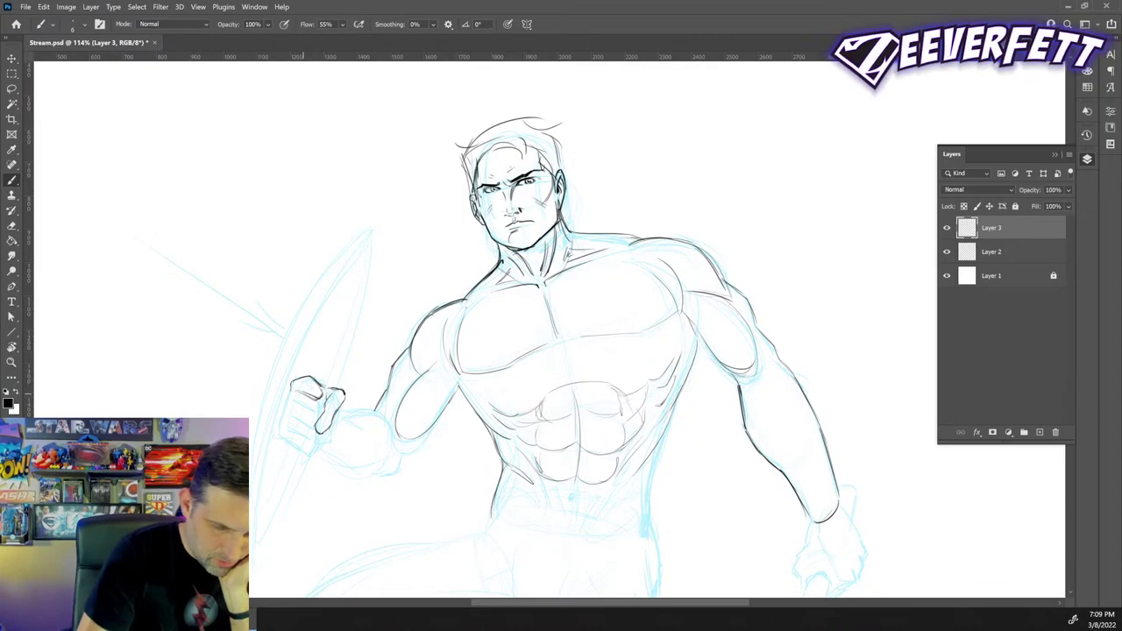
{"action": "left_click_drag", "start_coordinate": [290, 391], "coordinate": [284, 409]}
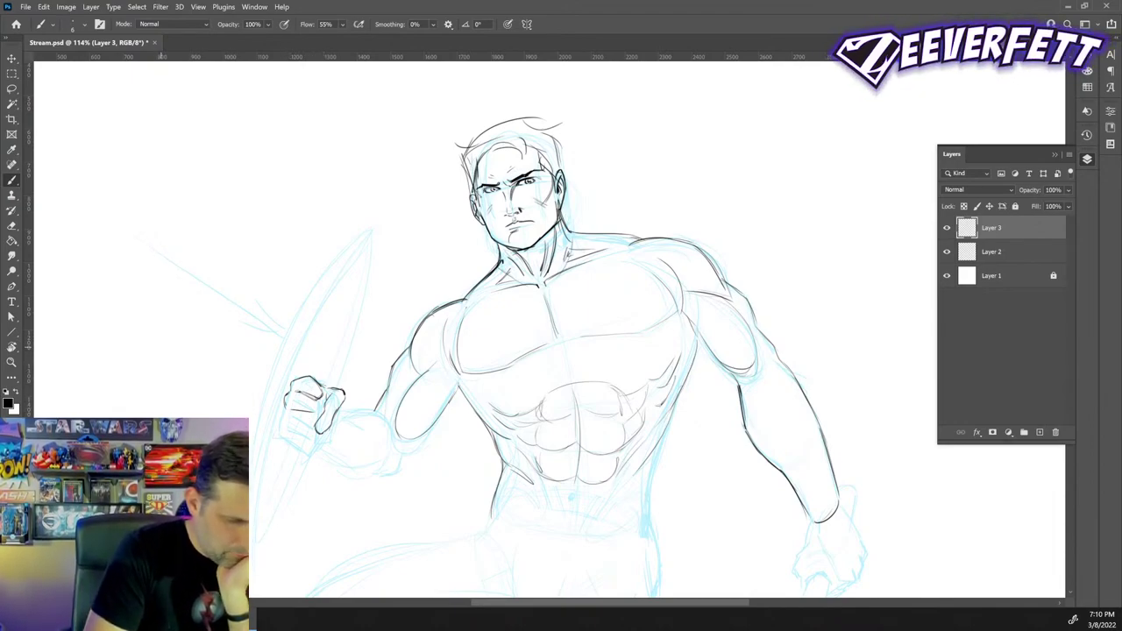
- Sketch two jagged knuckle profiles with guide lines beside them in the blank area next to the shield
{"action": "left_click_drag", "start_coordinate": [156, 345], "coordinate": [166, 341]}
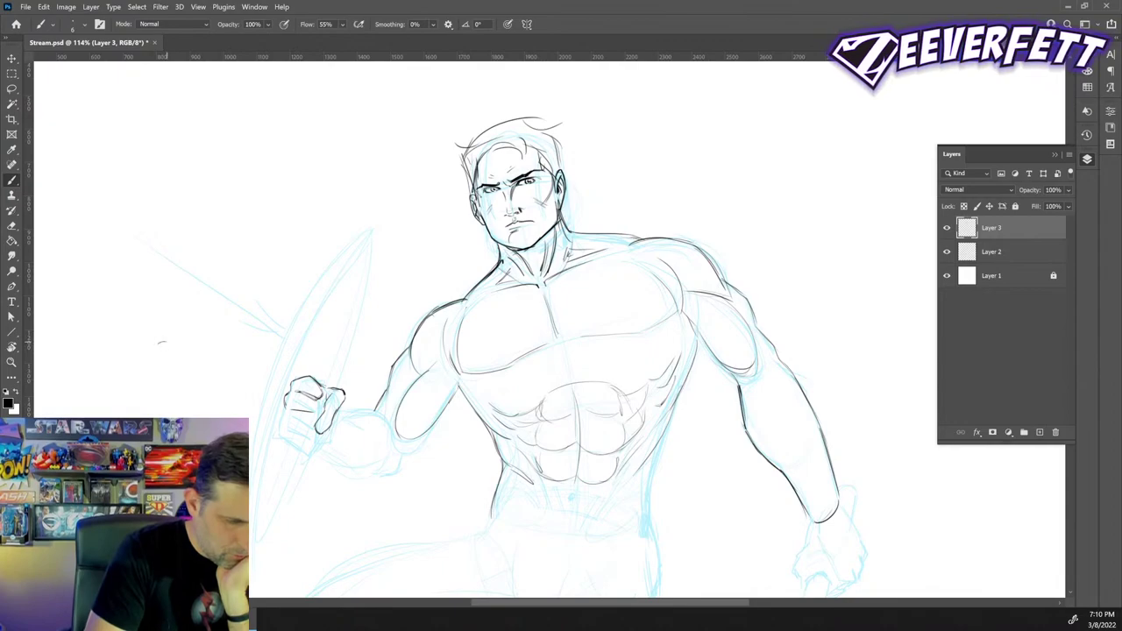
{"action": "left_click_drag", "start_coordinate": [159, 344], "coordinate": [158, 350]}
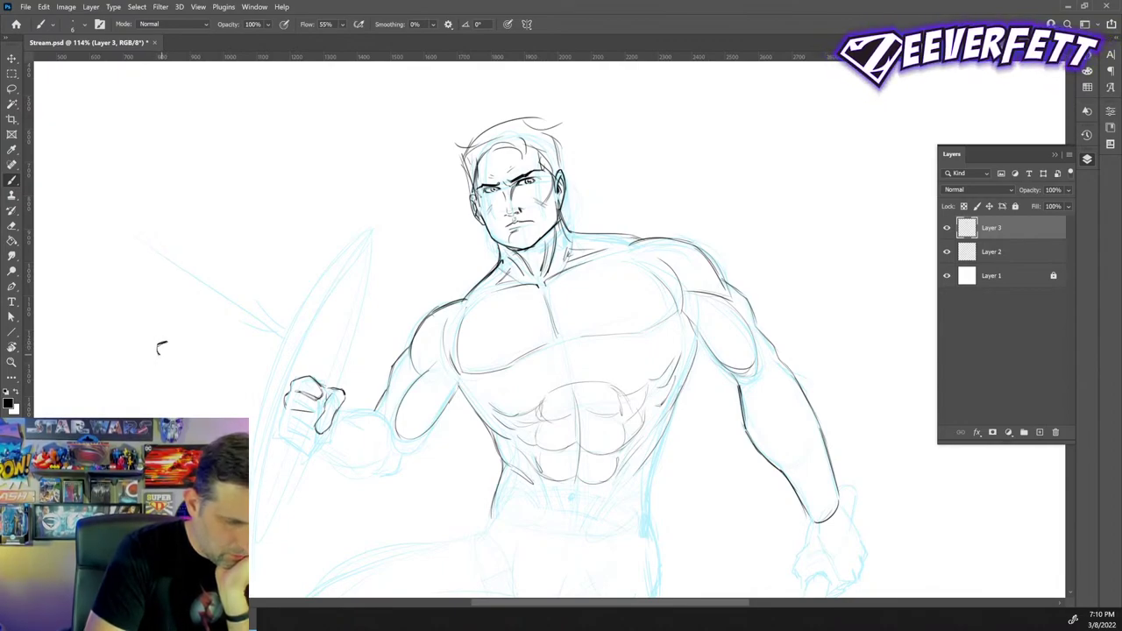
{"action": "left_click_drag", "start_coordinate": [158, 362], "coordinate": [163, 372]}
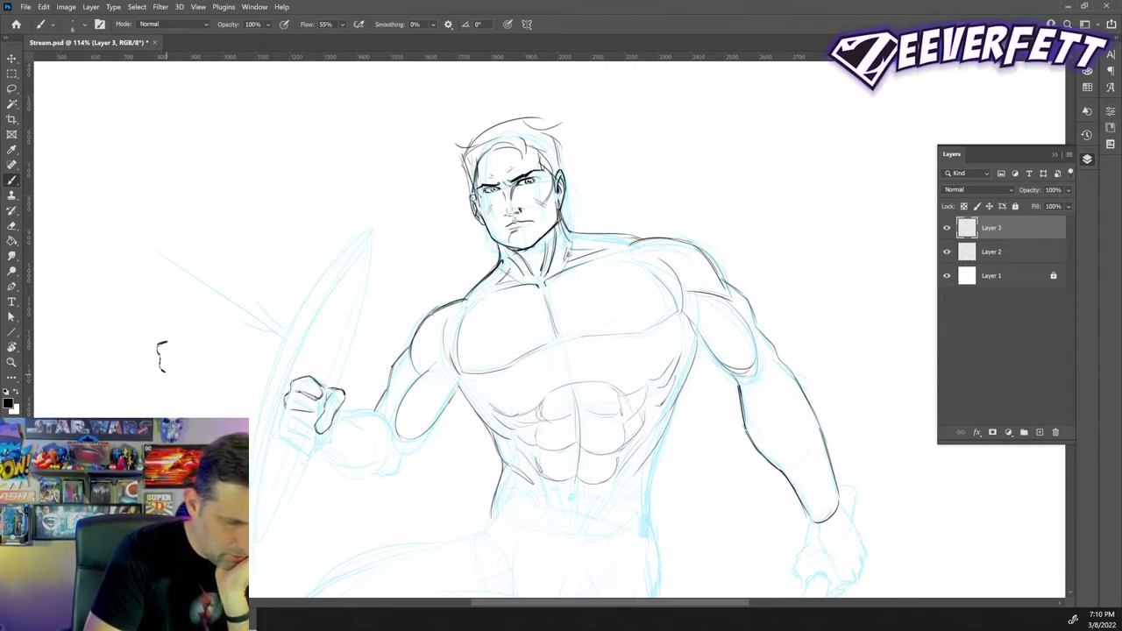
{"action": "left_click_drag", "start_coordinate": [163, 375], "coordinate": [171, 395]}
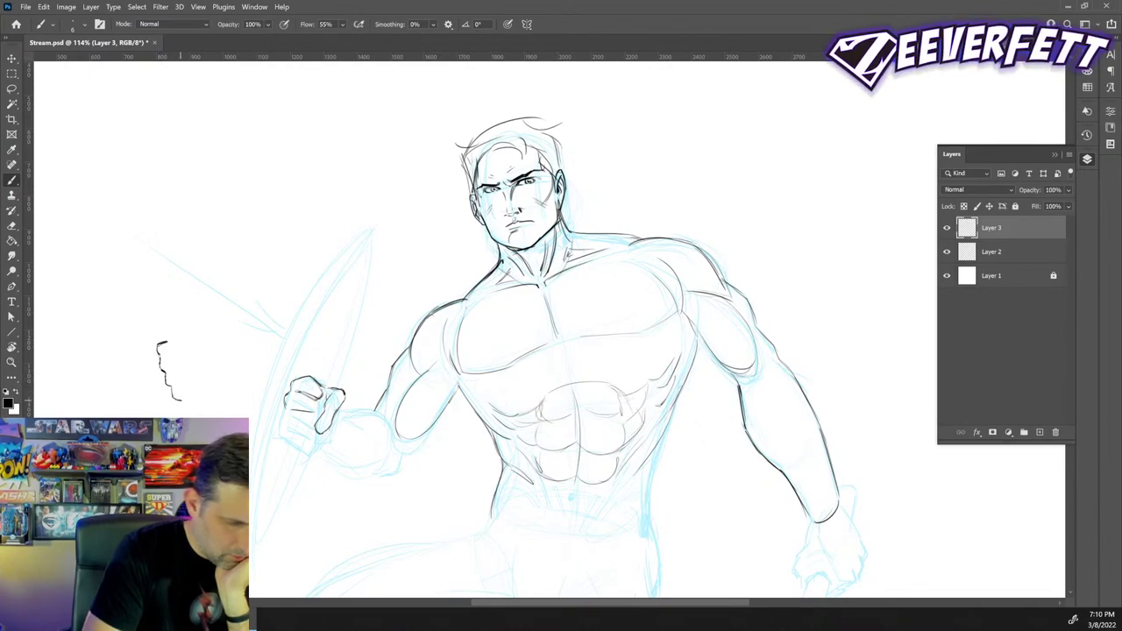
{"action": "left_click_drag", "start_coordinate": [155, 349], "coordinate": [166, 394]}
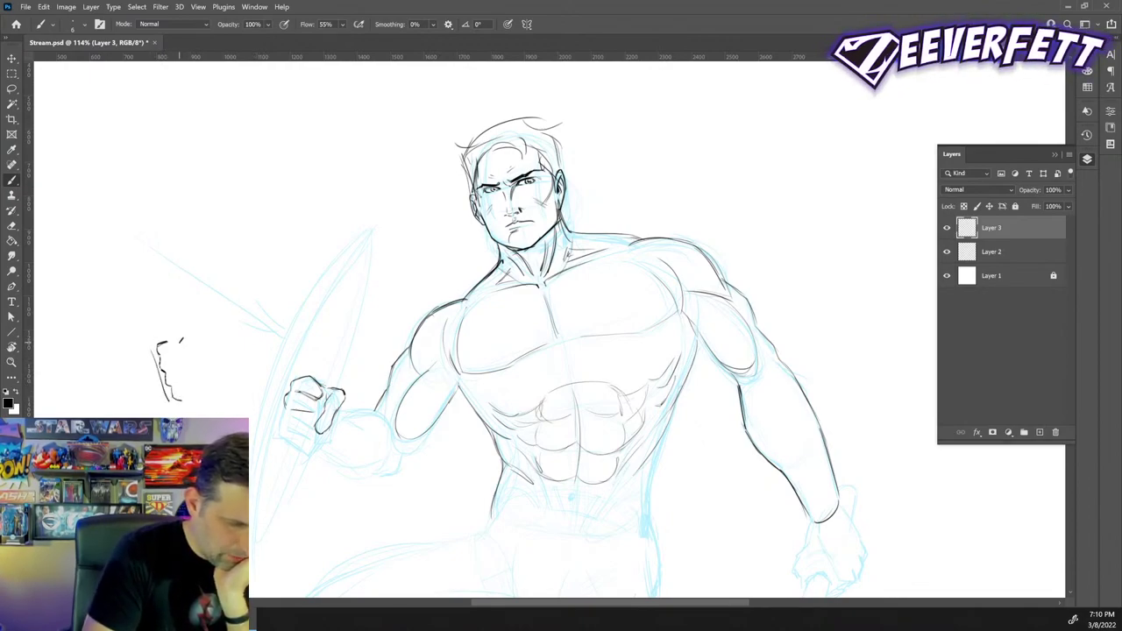
{"action": "left_click_drag", "start_coordinate": [186, 353], "coordinate": [194, 364]}
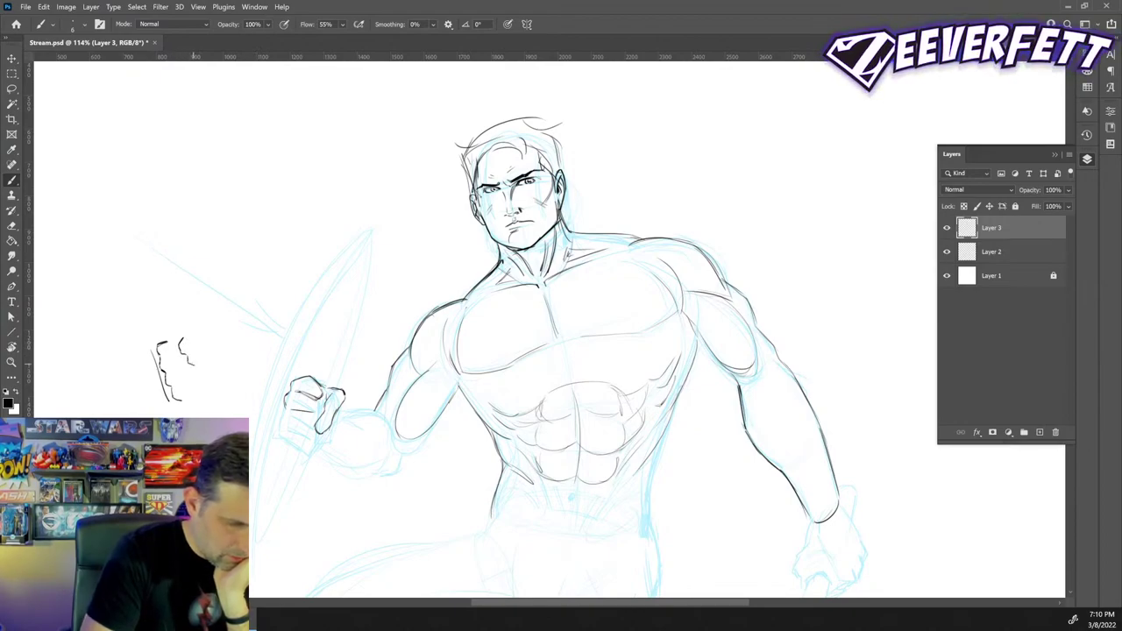
{"action": "mouse_move", "coordinate": [195, 367]}
{"action": "left_mouse_down"}
{"action": "mouse_move", "coordinate": [204, 379]}
{"action": "mouse_move", "coordinate": [179, 365]}
{"action": "mouse_move", "coordinate": [202, 391]}
{"action": "left_mouse_up"}
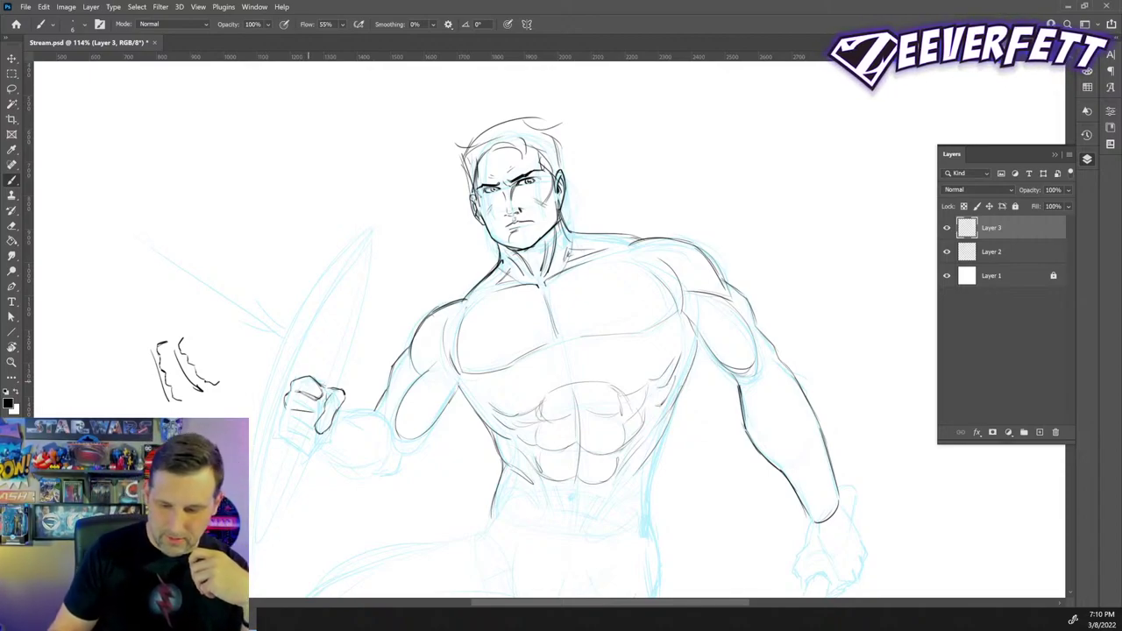
- Draw the weapon-side waist contour from the hip up to the ribs, replacing the first strokes
{"action": "mouse_move", "coordinate": [651, 484]}
{"action": "left_mouse_down"}
{"action": "mouse_move", "coordinate": [645, 530]}
{"action": "mouse_move", "coordinate": [680, 415]}
{"action": "left_mouse_up"}
{"action": "key", "text": "ctrl+z"}
{"action": "key", "text": "ctrl+z"}
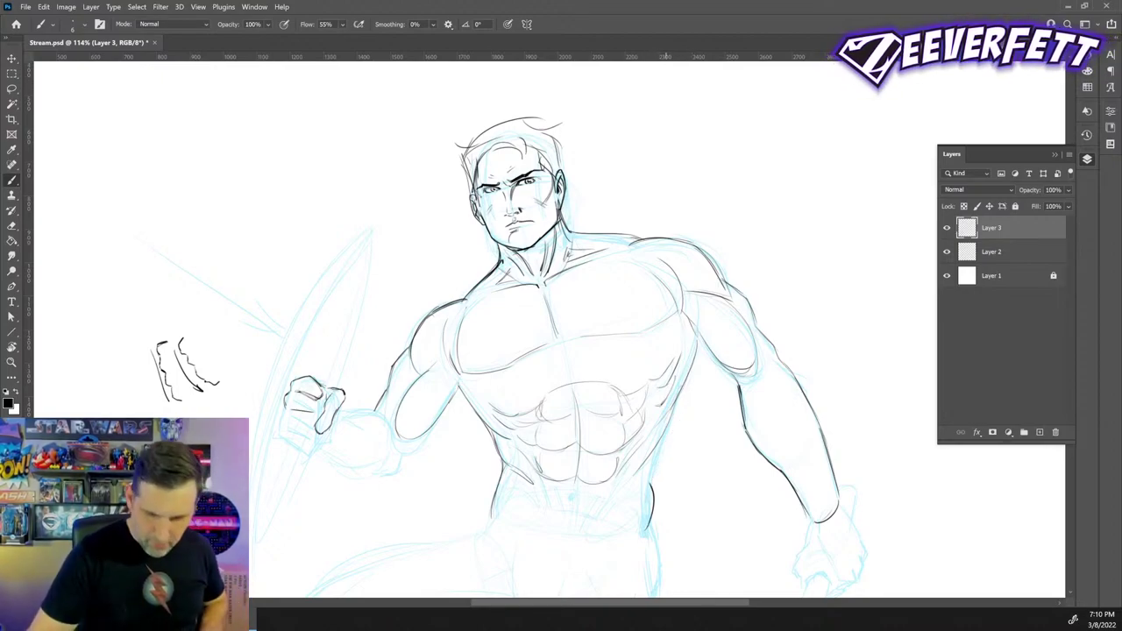
{"action": "mouse_move", "coordinate": [652, 527]}
{"action": "left_mouse_down"}
{"action": "mouse_move", "coordinate": [650, 461]}
{"action": "mouse_move", "coordinate": [681, 386]}
{"action": "left_mouse_up"}
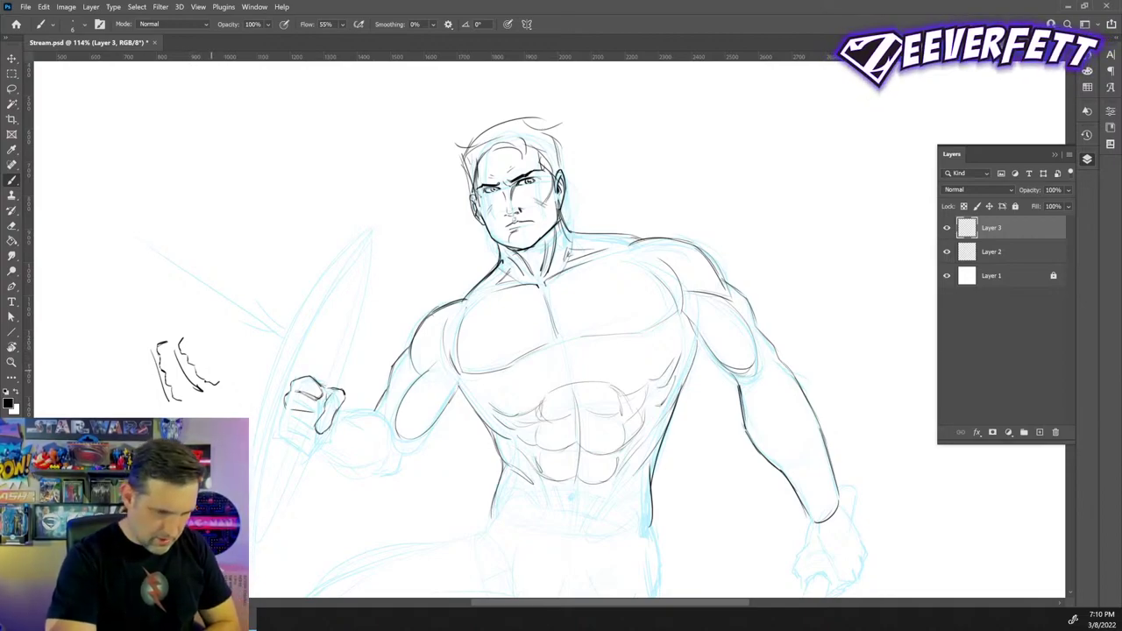
- Remove the jagged knuckle test sketches from the blank area next to the shield
{"action": "key", "text": "ctrl+z"}
{"action": "key", "text": "ctrl+z"}
{"action": "key", "text": "ctrl+z"}
{"action": "key", "text": "ctrl+z"}
{"action": "key", "text": "ctrl+z"}
{"action": "key", "text": "ctrl+z"}
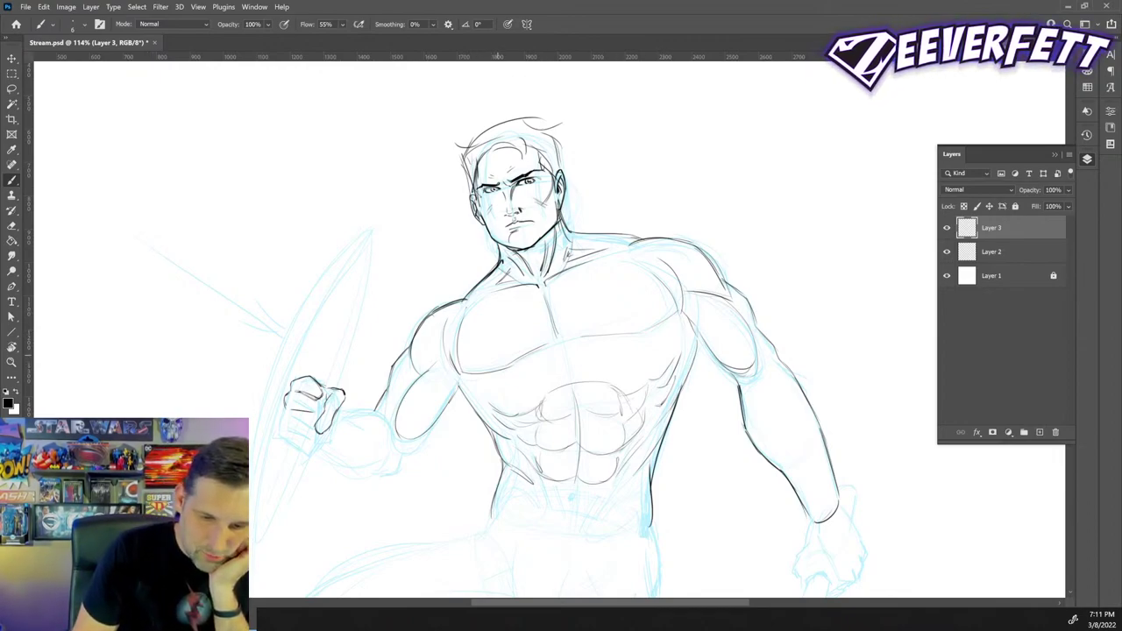
- Add a small nipple oval near the lower outer part of each pectoral
{"action": "left_click_drag", "start_coordinate": [481, 362], "coordinate": [497, 357]}
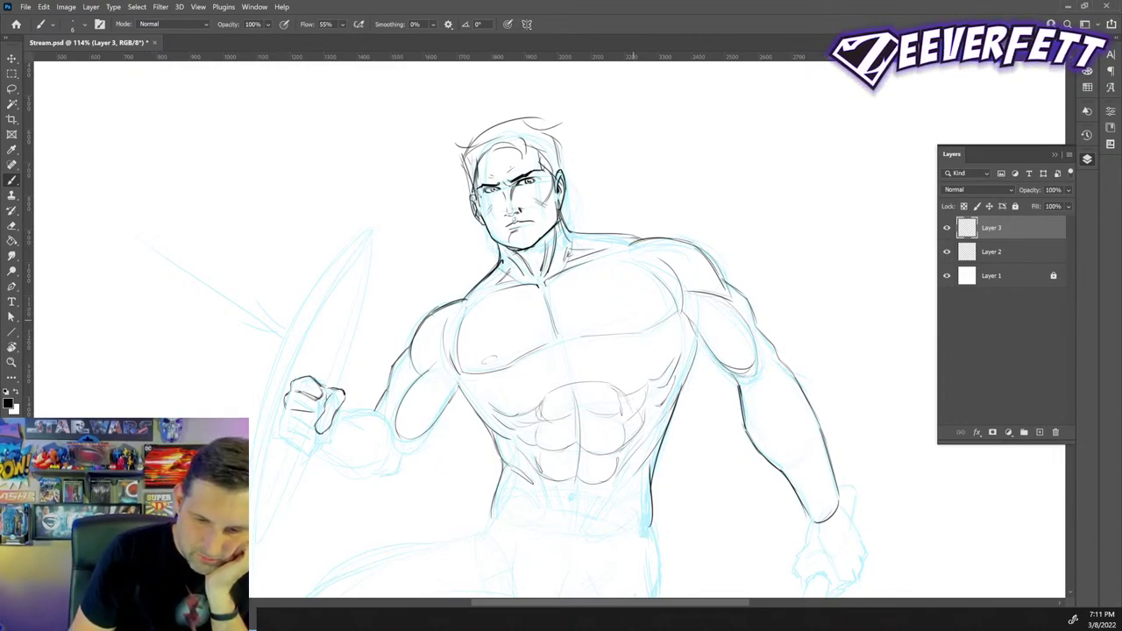
{"action": "left_click_drag", "start_coordinate": [633, 320], "coordinate": [648, 317]}
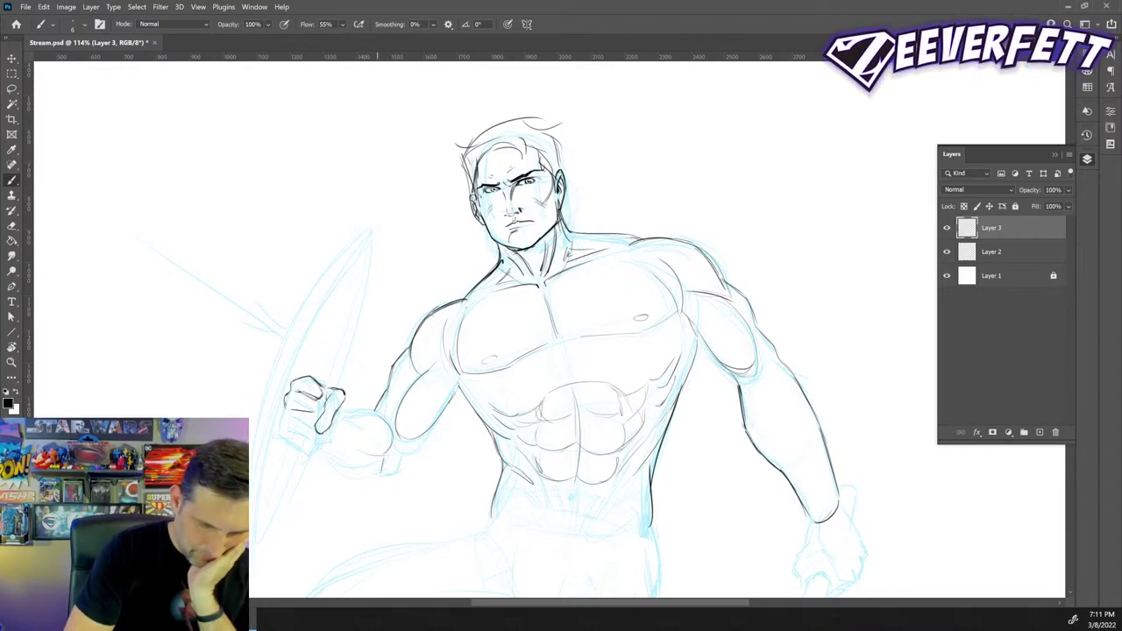
- Contour the underside of the shield-side forearm around the elbow and reinforce the lower edge of the upper arm
{"action": "left_click_drag", "start_coordinate": [381, 474], "coordinate": [338, 467]}
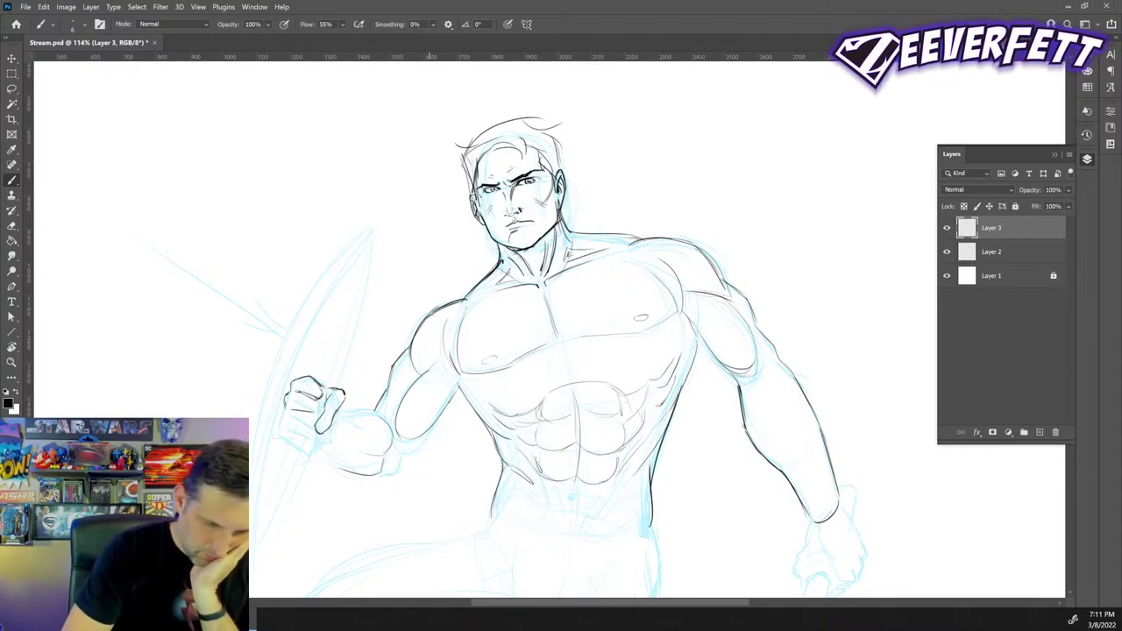
{"action": "key", "text": "ctrl+z"}
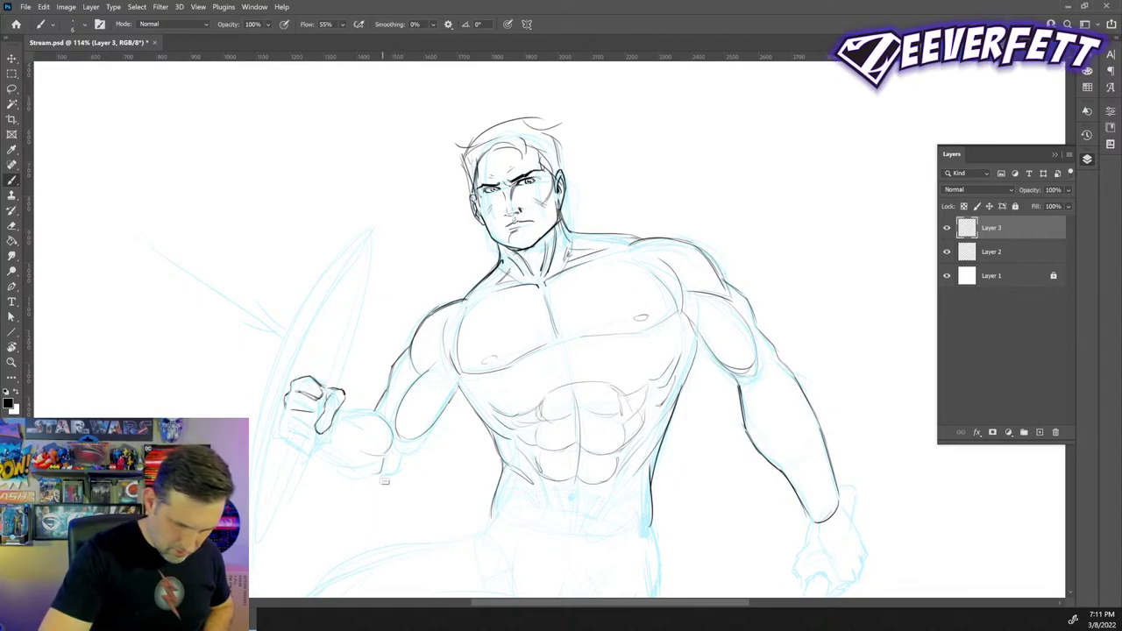
{"action": "key", "text": "ctrl+z"}
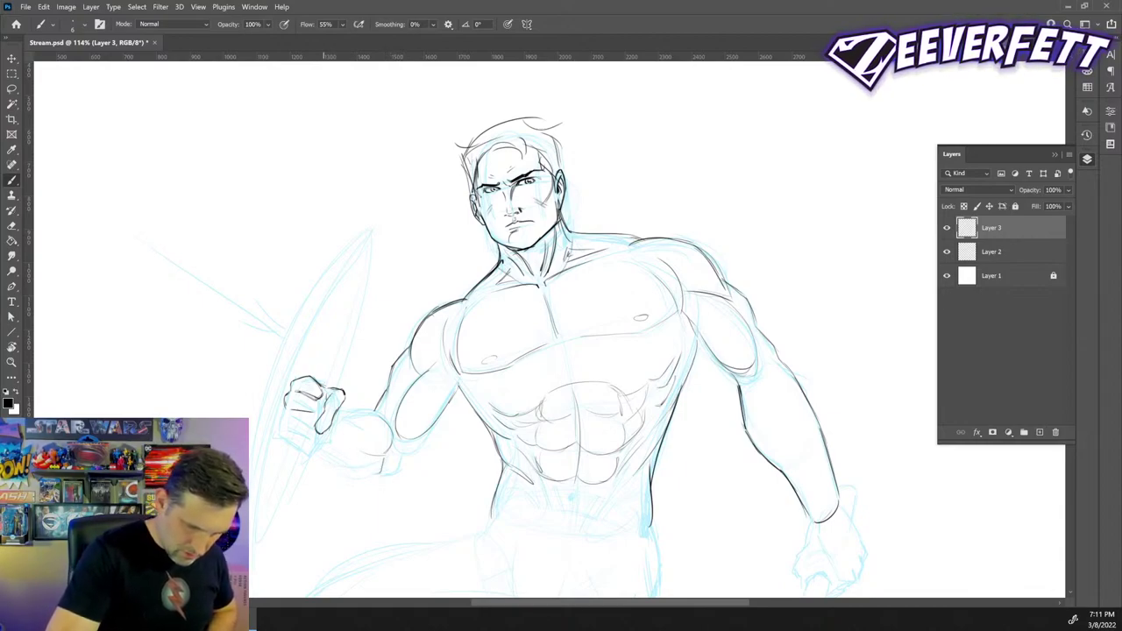
{"action": "mouse_move", "coordinate": [321, 457]}
{"action": "left_mouse_down"}
{"action": "mouse_move", "coordinate": [361, 474]}
{"action": "mouse_move", "coordinate": [384, 461]}
{"action": "mouse_move", "coordinate": [388, 474]}
{"action": "mouse_move", "coordinate": [400, 468]}
{"action": "left_mouse_up"}
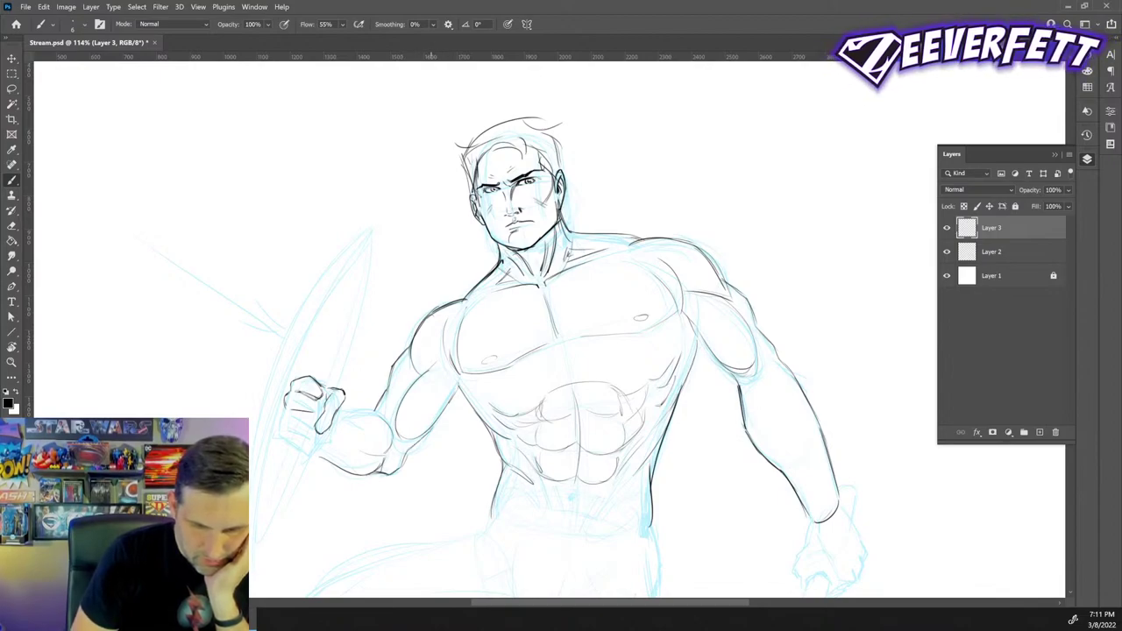
{"action": "mouse_move", "coordinate": [453, 384]}
{"action": "left_mouse_down"}
{"action": "mouse_move", "coordinate": [441, 414]}
{"action": "mouse_move", "coordinate": [446, 402]}
{"action": "left_mouse_up"}
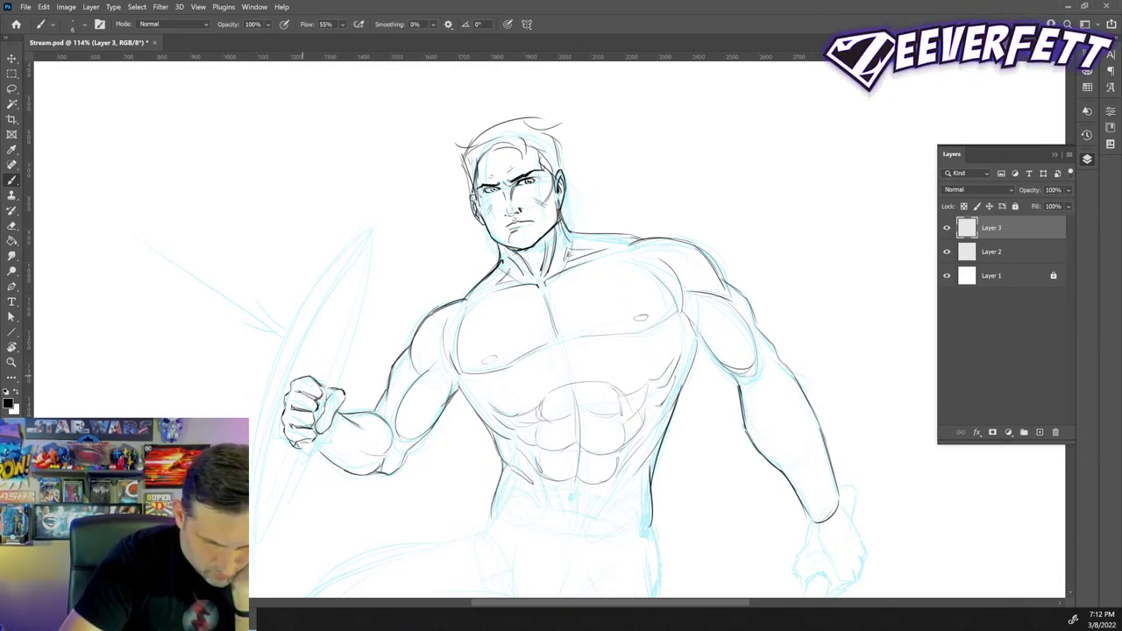
- Draw pointed shapes extending above and below the shield-hand fist, reworking the upper one to sit closer to the thumb
{"action": "left_click_drag", "start_coordinate": [302, 362], "coordinate": [300, 376]}
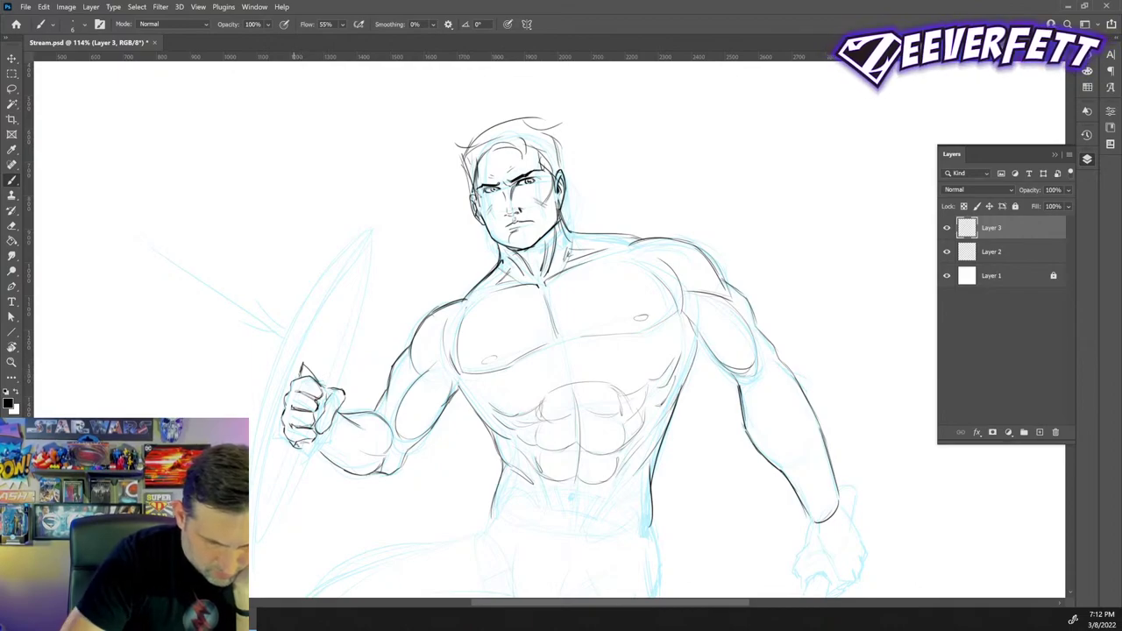
{"action": "left_click_drag", "start_coordinate": [297, 444], "coordinate": [288, 454]}
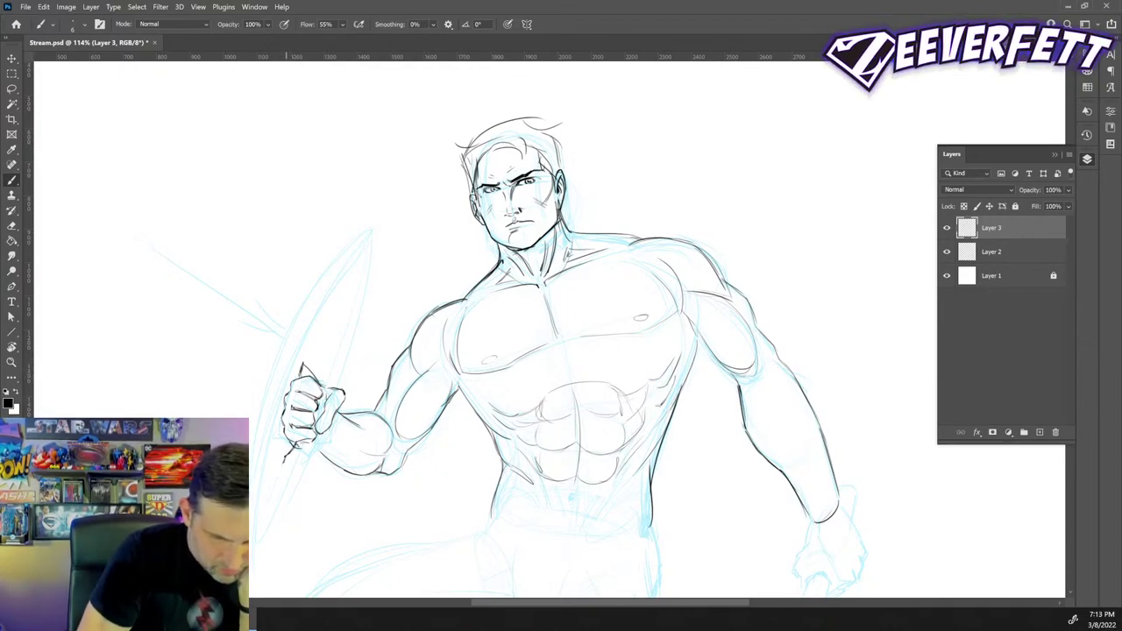
{"action": "mouse_move", "coordinate": [297, 443]}
{"action": "left_mouse_down"}
{"action": "mouse_move", "coordinate": [282, 467]}
{"action": "mouse_move", "coordinate": [286, 457]}
{"action": "left_mouse_up"}
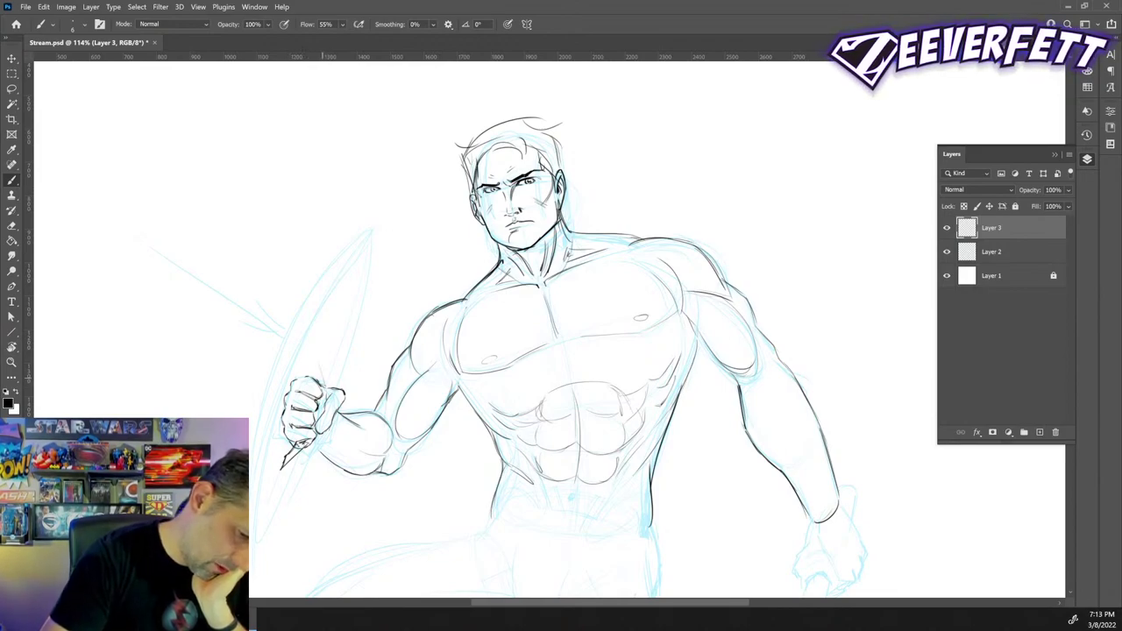
{"action": "left_click_drag", "start_coordinate": [318, 361], "coordinate": [325, 389]}
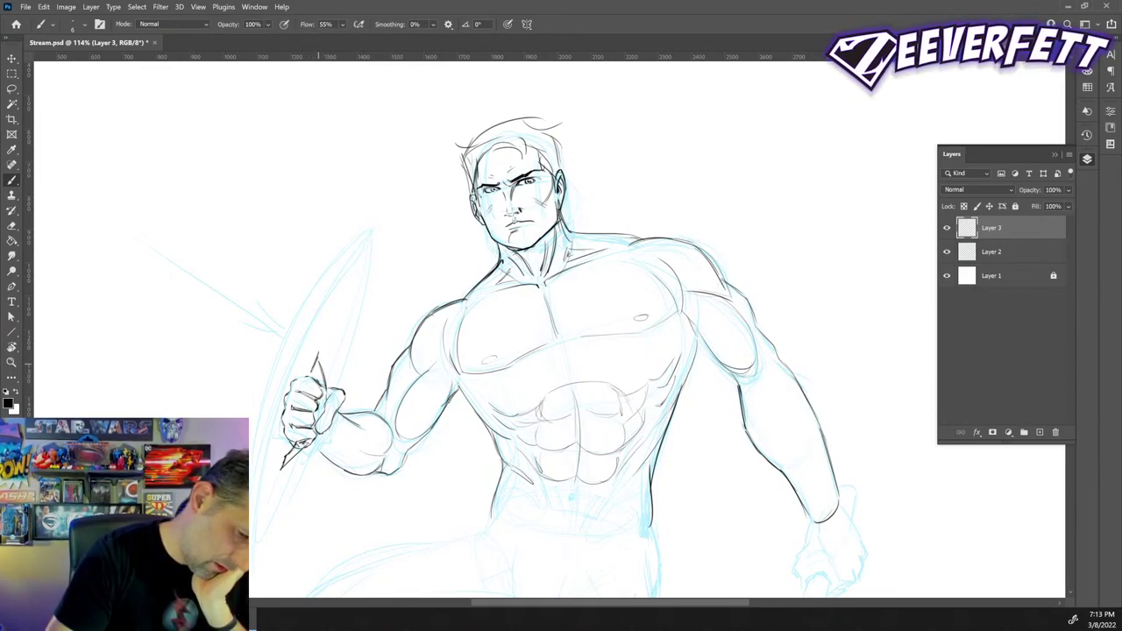
{"action": "left_click_drag", "start_coordinate": [317, 353], "coordinate": [312, 382]}
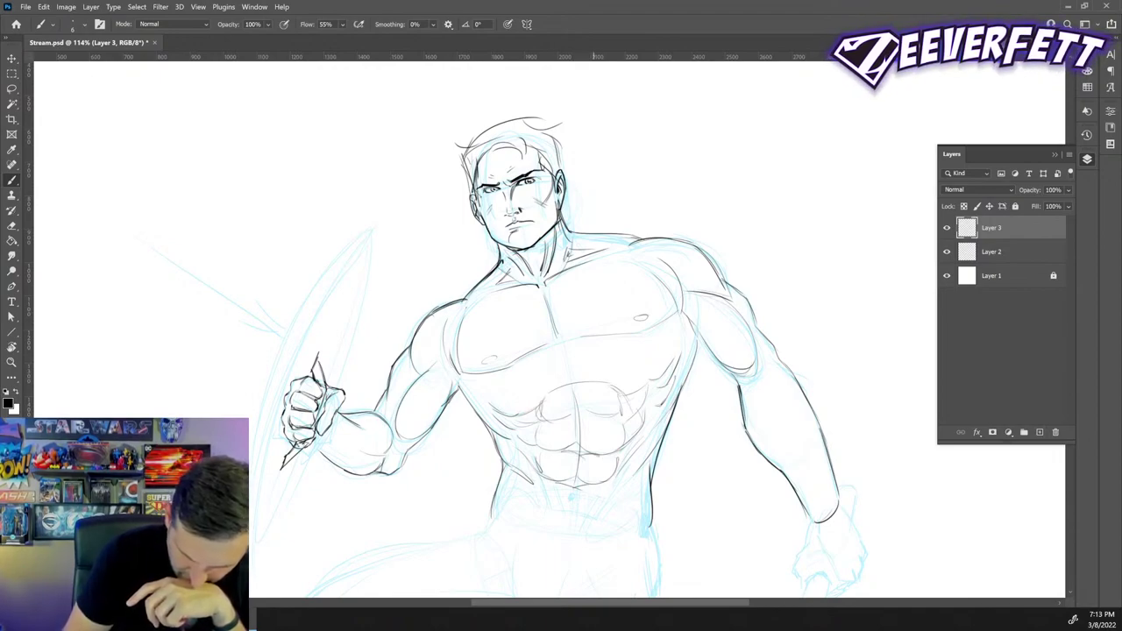
- Draw the horizontal division across the abdominal blocks on the weapon side of the centre line
{"action": "left_click_drag", "start_coordinate": [612, 416], "coordinate": [579, 424]}
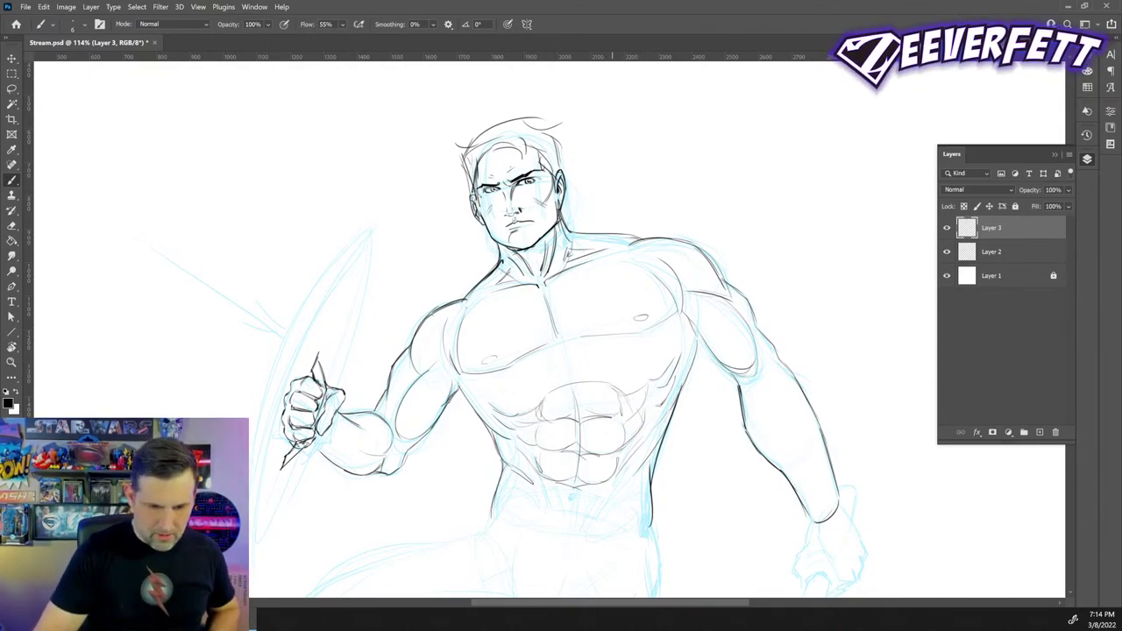
- Draw the outer hip contour on the weapon side, from the waist down to the top of the thigh
{"action": "mouse_move", "coordinate": [604, 538]}
{"action": "left_mouse_down"}
{"action": "mouse_move", "coordinate": [626, 268]}
{"action": "mouse_move", "coordinate": [683, 310]}
{"action": "mouse_move", "coordinate": [679, 333]}
{"action": "left_mouse_up"}
{"action": "left_click_drag", "start_coordinate": [680, 275], "coordinate": [682, 298]}
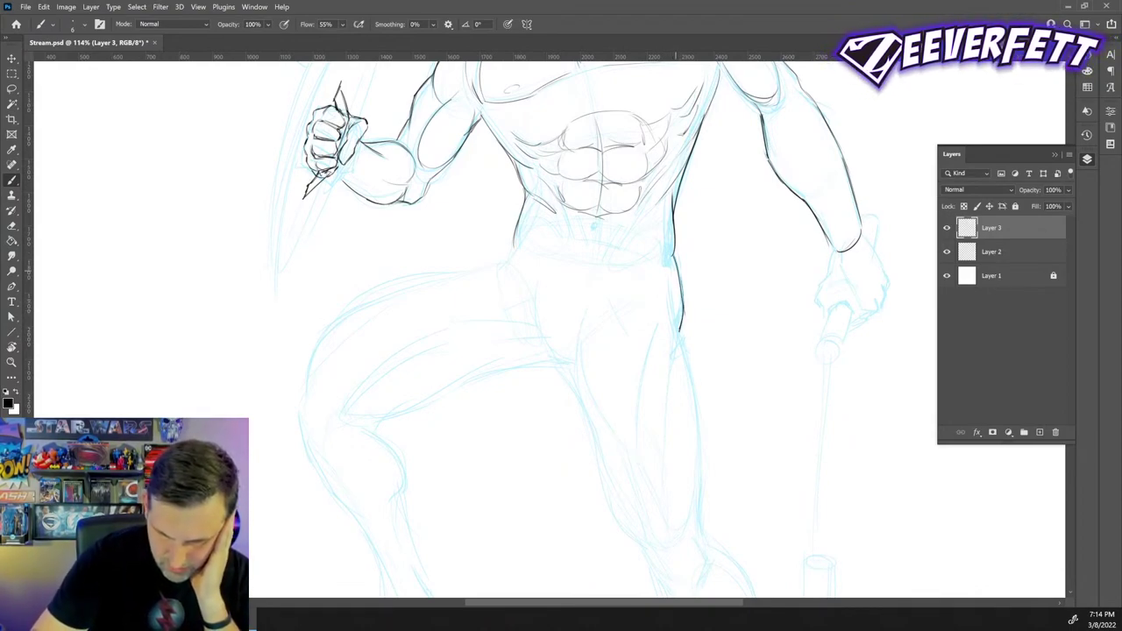
{"action": "left_click_drag", "start_coordinate": [674, 256], "coordinate": [684, 350]}
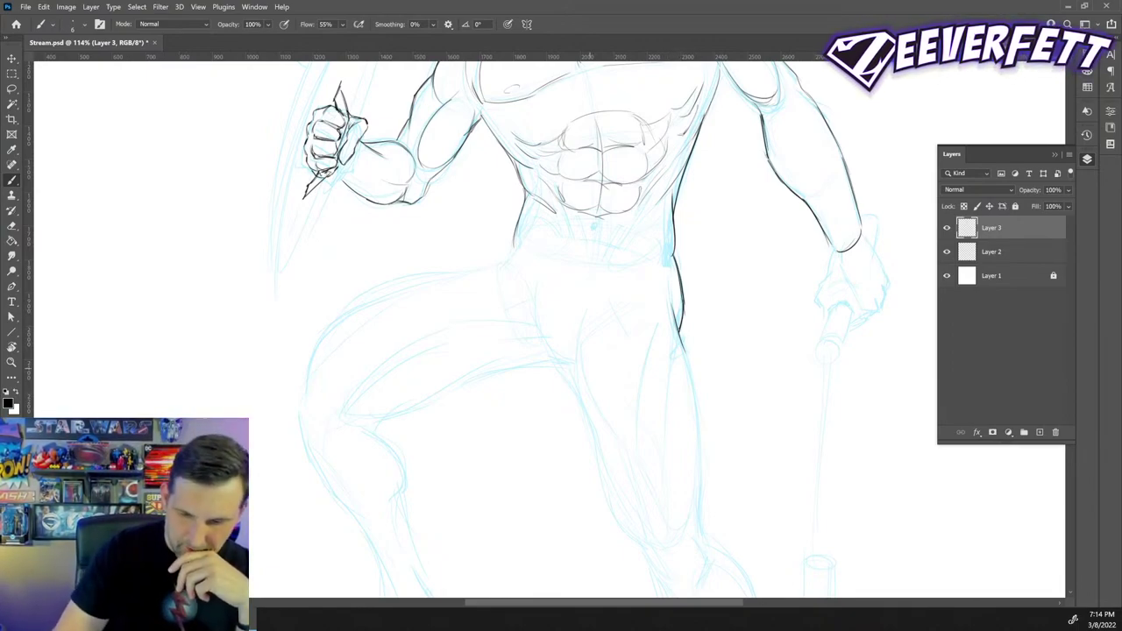
{"action": "mouse_move", "coordinate": [680, 333]}
{"action": "left_mouse_down"}
{"action": "mouse_move", "coordinate": [599, 370]}
{"action": "mouse_move", "coordinate": [509, 321]}
{"action": "mouse_move", "coordinate": [506, 302]}
{"action": "left_mouse_up"}
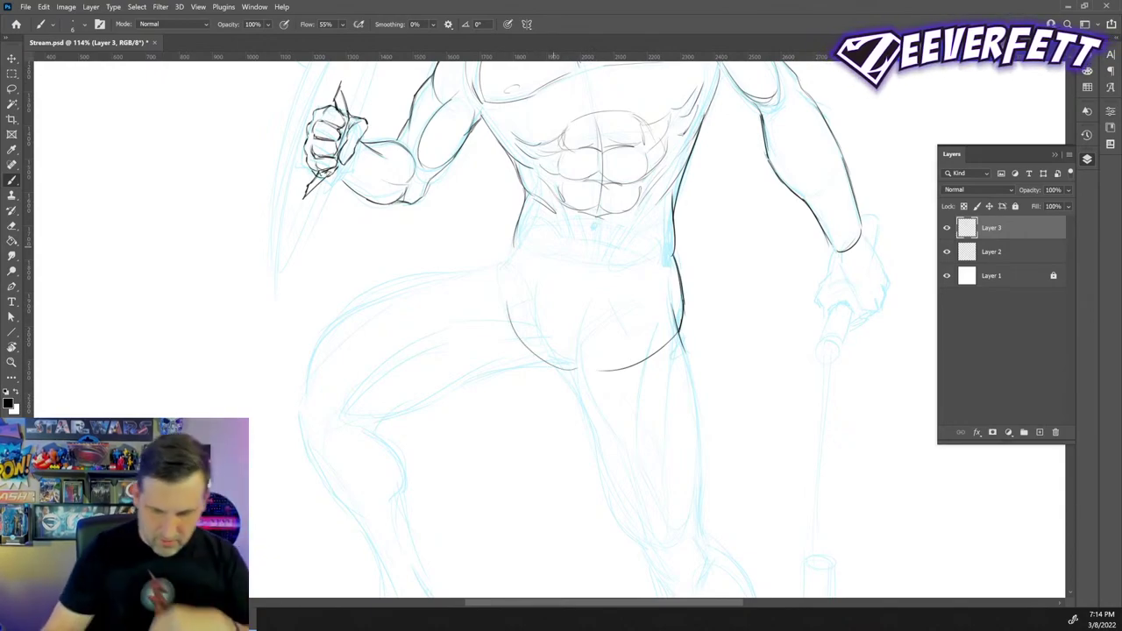
{"action": "key", "text": "ctrl+z"}
{"action": "key", "text": "ctrl+z"}
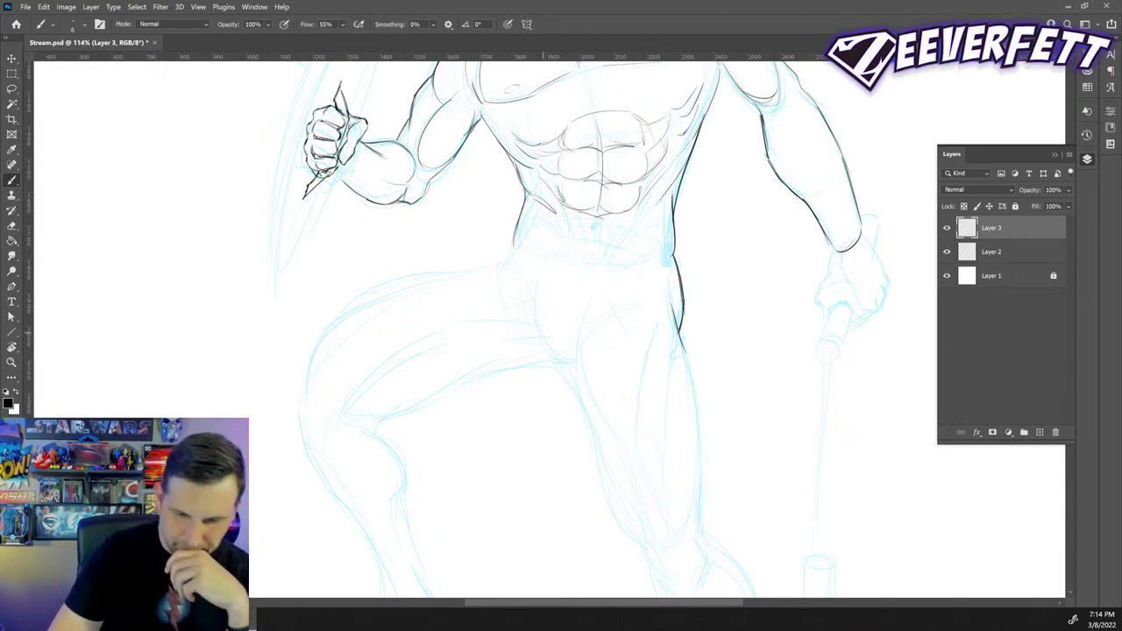
- Draw the crotch contour with curved groin lines on both sides and start the standing leg's inner thigh
{"action": "left_click_drag", "start_coordinate": [545, 355], "coordinate": [565, 365]}
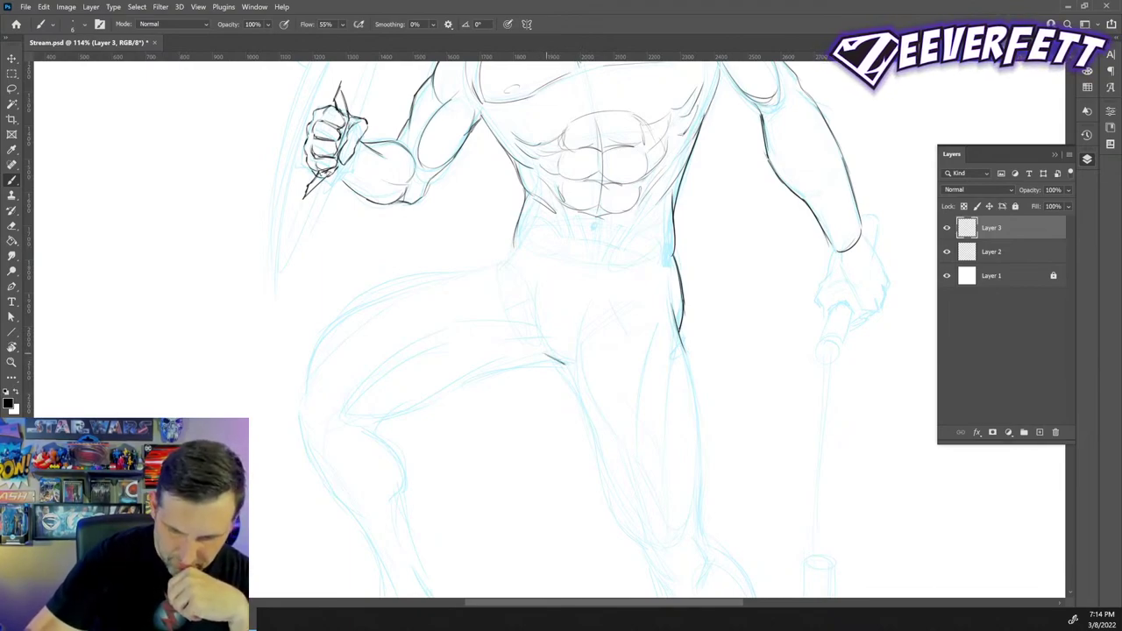
{"action": "mouse_move", "coordinate": [535, 275]}
{"action": "left_mouse_down"}
{"action": "mouse_move", "coordinate": [548, 359]}
{"action": "mouse_move", "coordinate": [582, 409]}
{"action": "left_mouse_up"}
{"action": "left_click_drag", "start_coordinate": [596, 290], "coordinate": [577, 381]}
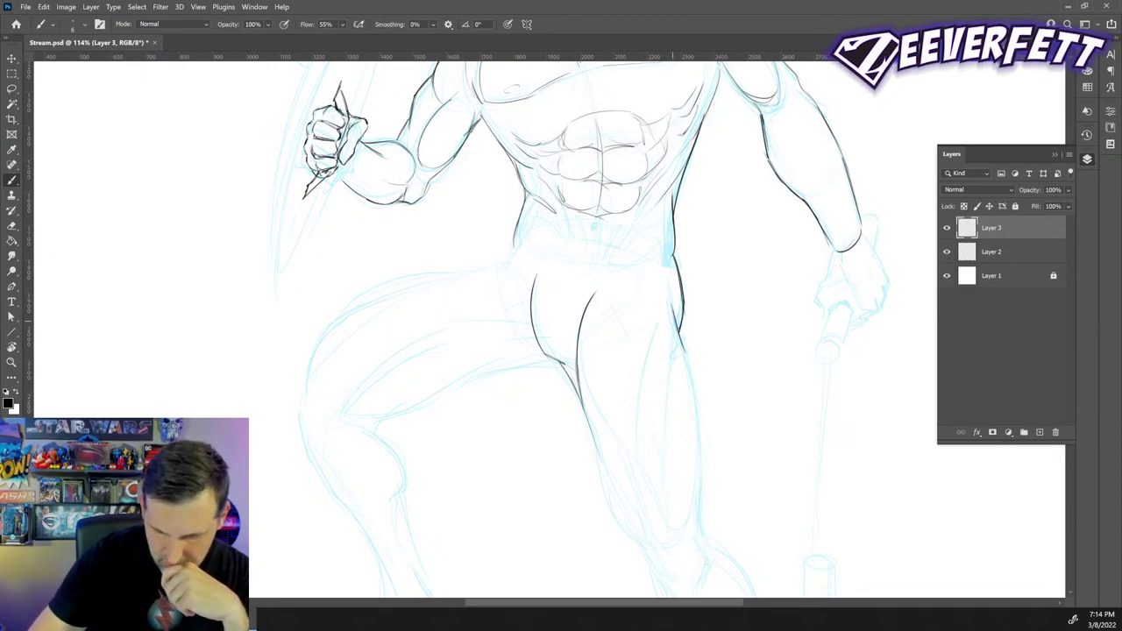
- Outline the standing leg's thigh down to the knee on both sides and add its long inner muscle lines and upper quadriceps curve
{"action": "left_click_drag", "start_coordinate": [679, 329], "coordinate": [696, 473]}
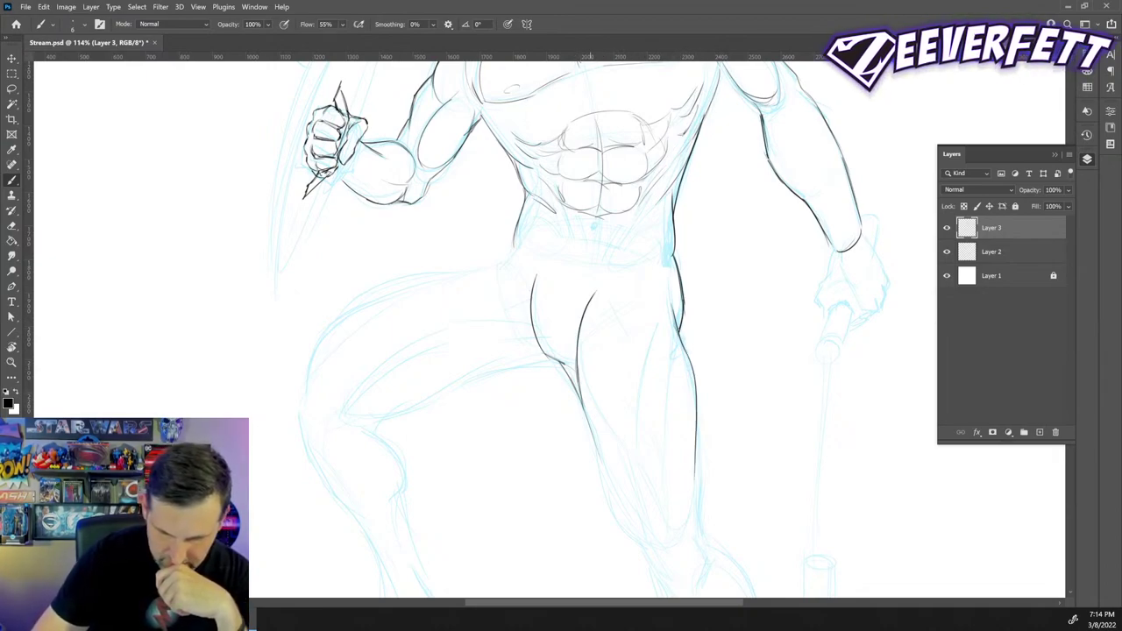
{"action": "mouse_move", "coordinate": [587, 423]}
{"action": "left_mouse_down"}
{"action": "mouse_move", "coordinate": [627, 537]}
{"action": "mouse_move", "coordinate": [640, 545]}
{"action": "mouse_move", "coordinate": [690, 533]}
{"action": "mouse_move", "coordinate": [680, 396]}
{"action": "left_mouse_up"}
{"action": "left_click_drag", "start_coordinate": [676, 318], "coordinate": [646, 515]}
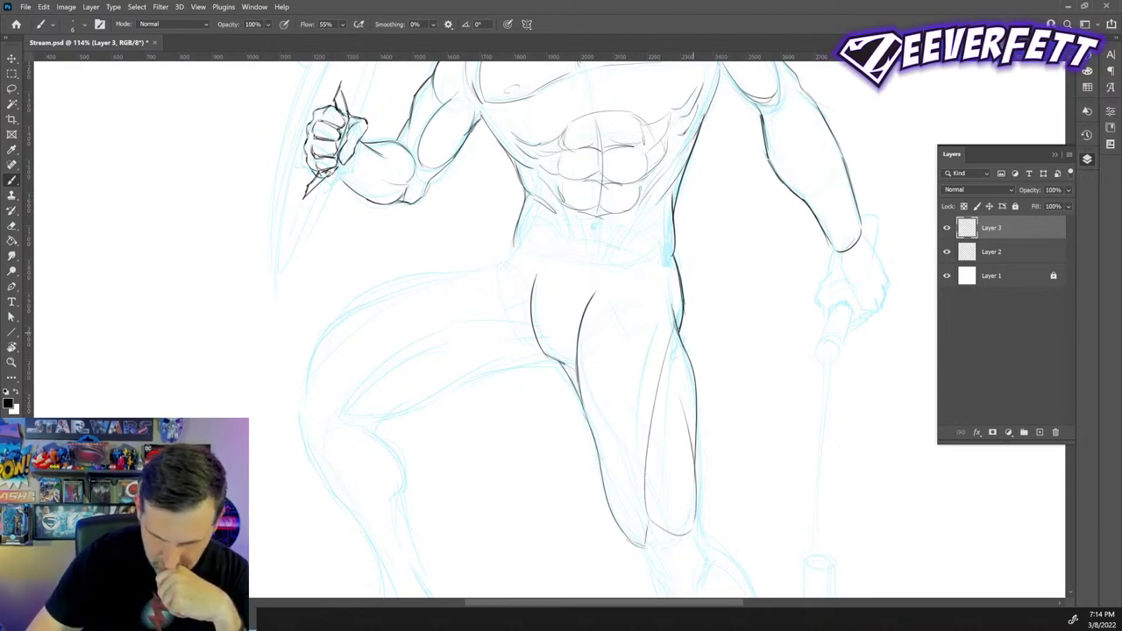
{"action": "key", "text": "ctrl+z"}
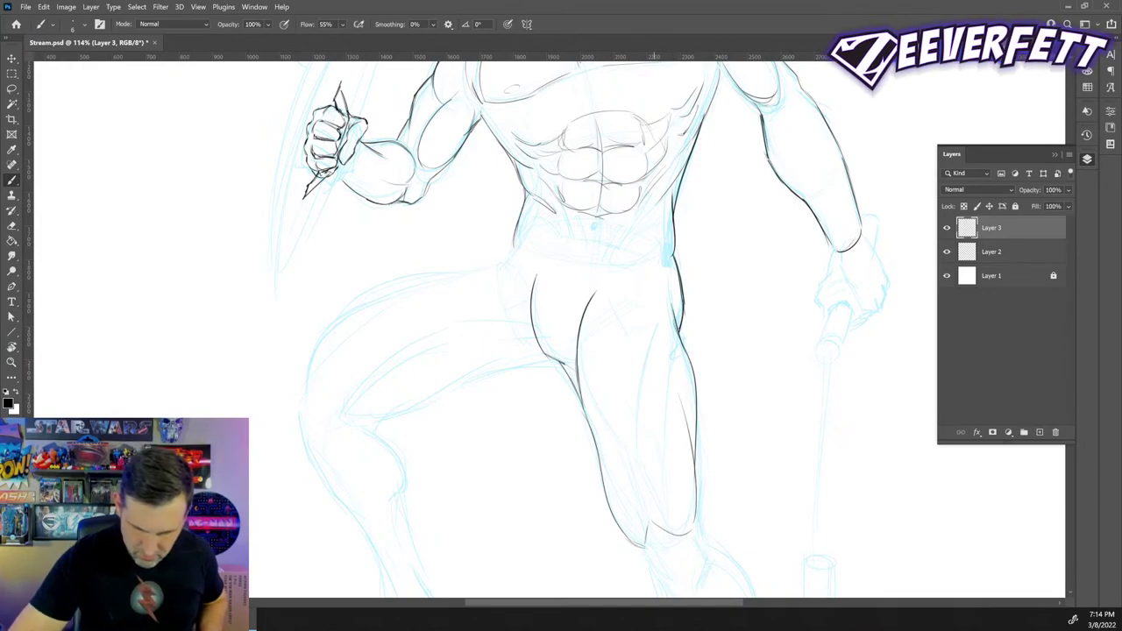
{"action": "left_click_drag", "start_coordinate": [650, 379], "coordinate": [637, 523]}
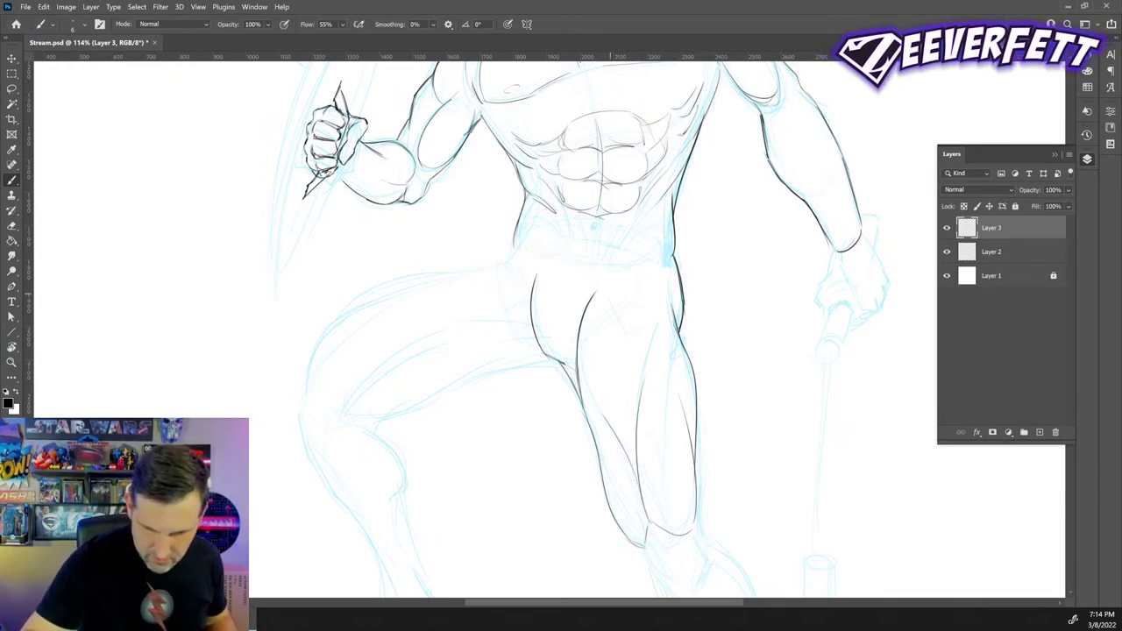
{"action": "left_click_drag", "start_coordinate": [636, 293], "coordinate": [647, 339]}
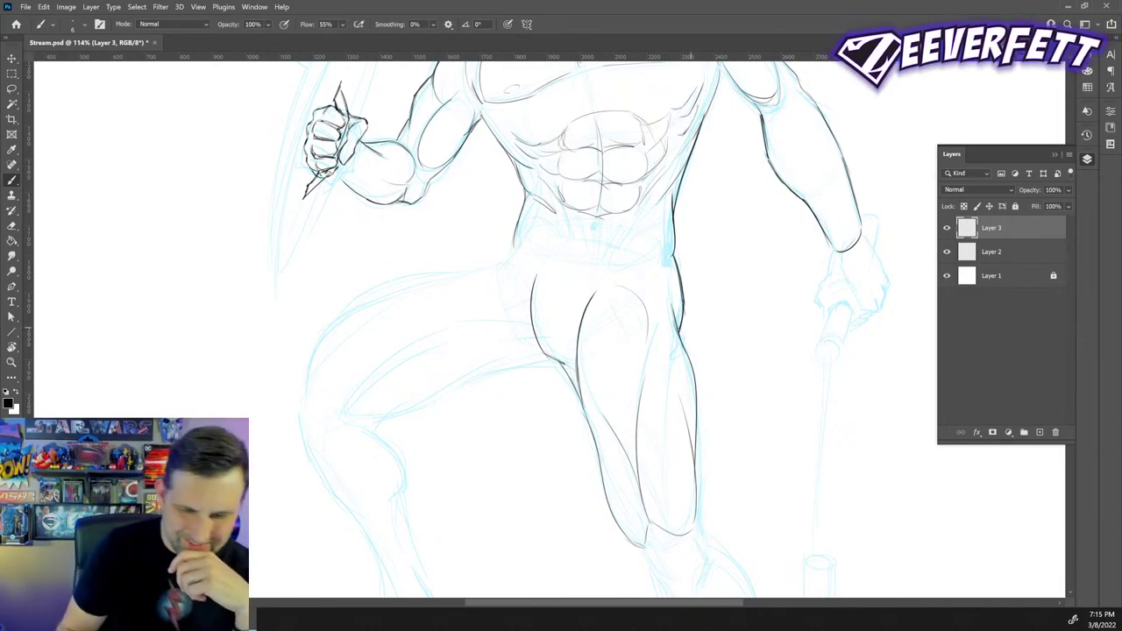
{"action": "mouse_move", "coordinate": [497, 258]}
{"action": "left_mouse_down"}
{"action": "mouse_move", "coordinate": [514, 236]}
{"action": "mouse_move", "coordinate": [290, 361]}
{"action": "left_mouse_up"}
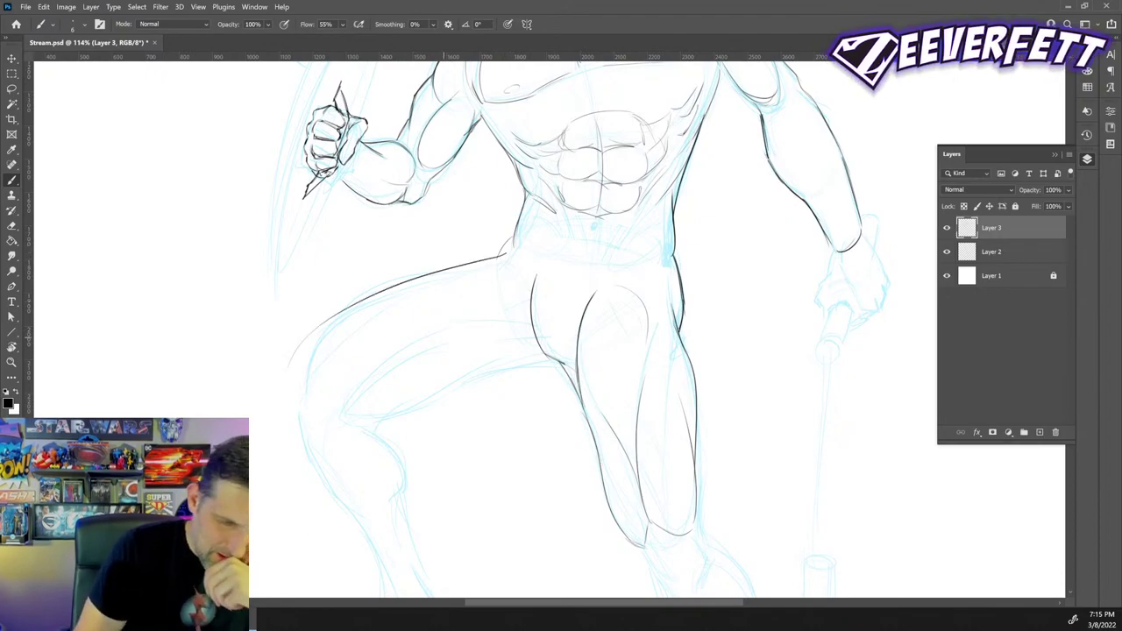
{"action": "key", "text": "ctrl+z"}
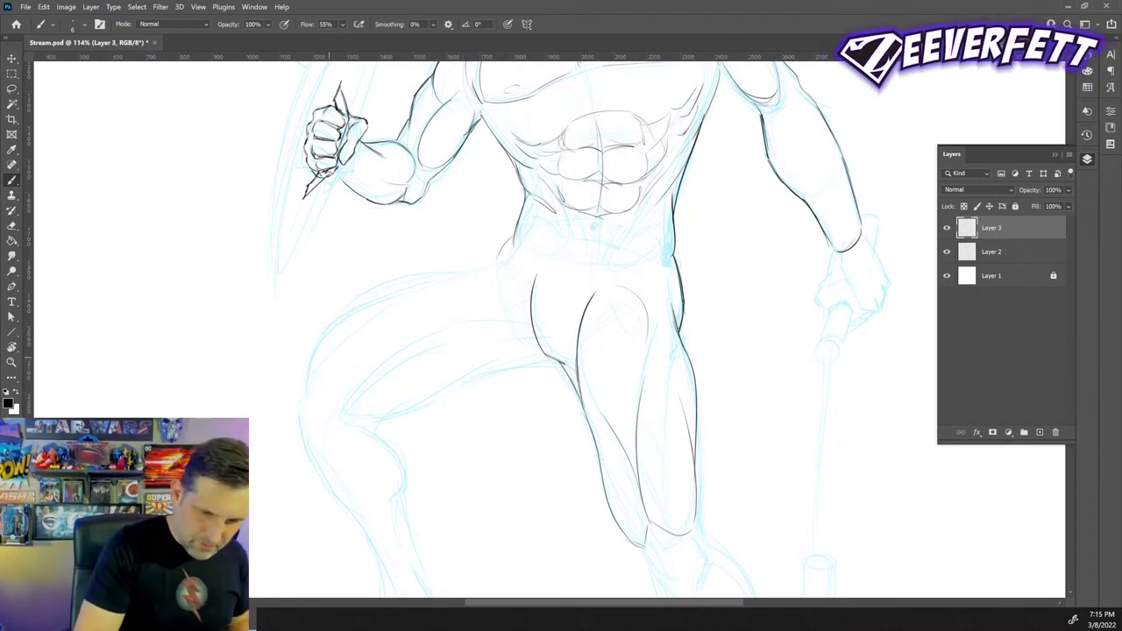
{"action": "mouse_move", "coordinate": [305, 390]}
{"action": "left_mouse_down"}
{"action": "mouse_move", "coordinate": [329, 330]}
{"action": "mouse_move", "coordinate": [486, 263]}
{"action": "left_mouse_up"}
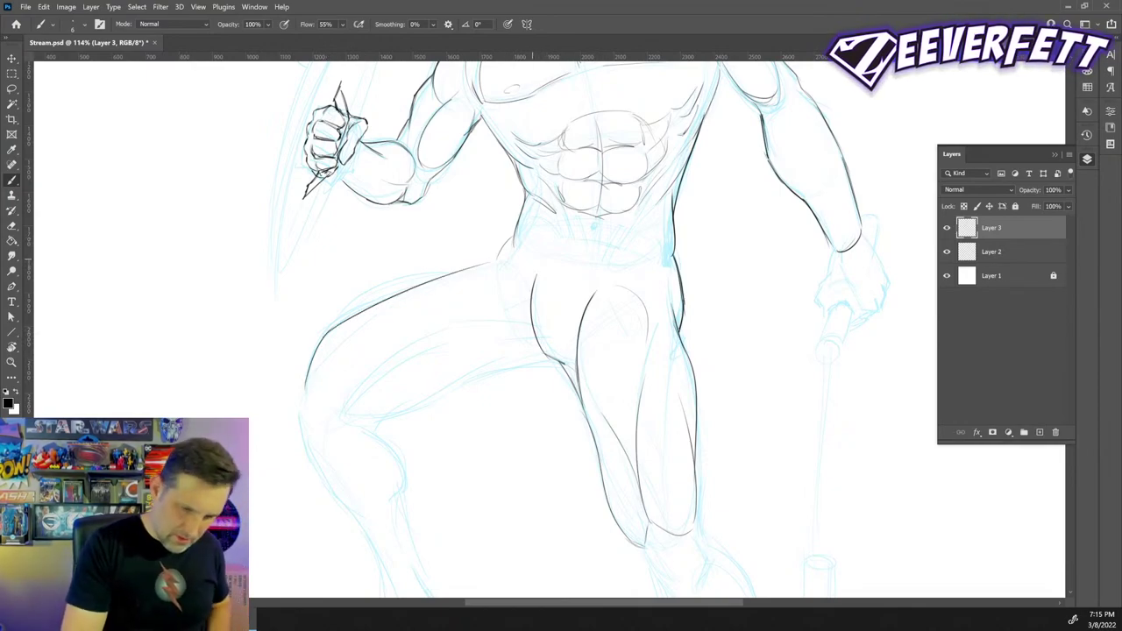
{"action": "key", "text": "ctrl+z"}
{"action": "key", "text": "ctrl+z"}
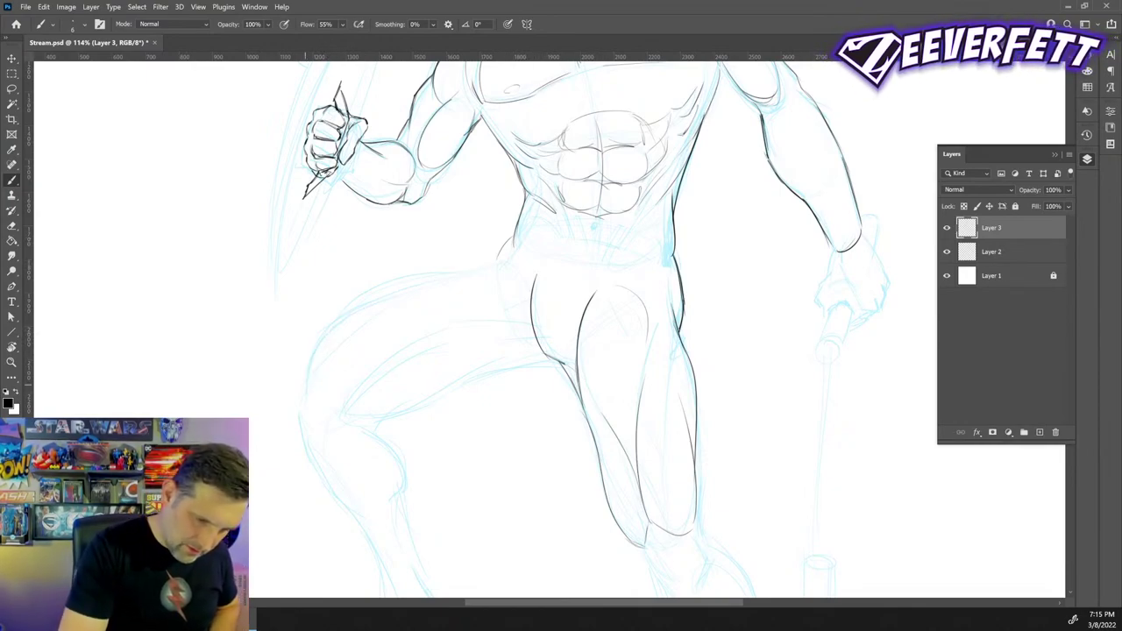
{"action": "mouse_move", "coordinate": [301, 392]}
{"action": "left_mouse_down"}
{"action": "mouse_move", "coordinate": [358, 316]}
{"action": "mouse_move", "coordinate": [491, 276]}
{"action": "mouse_move", "coordinate": [501, 252]}
{"action": "left_mouse_up"}
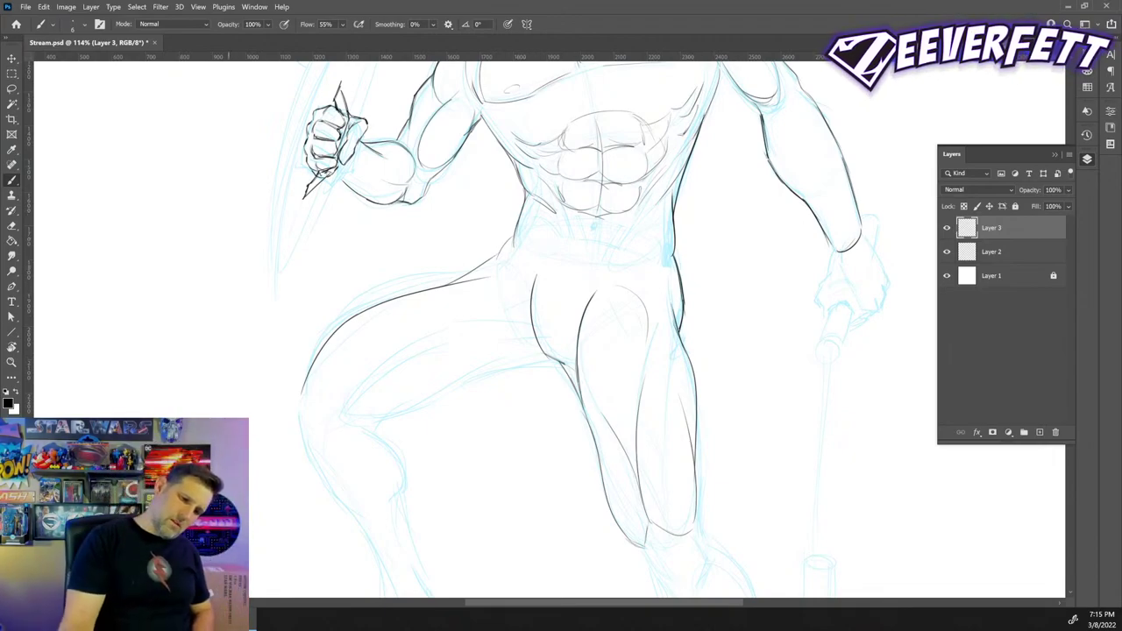
{"action": "key", "text": "ctrl+z"}
{"action": "key", "text": "ctrl+z"}
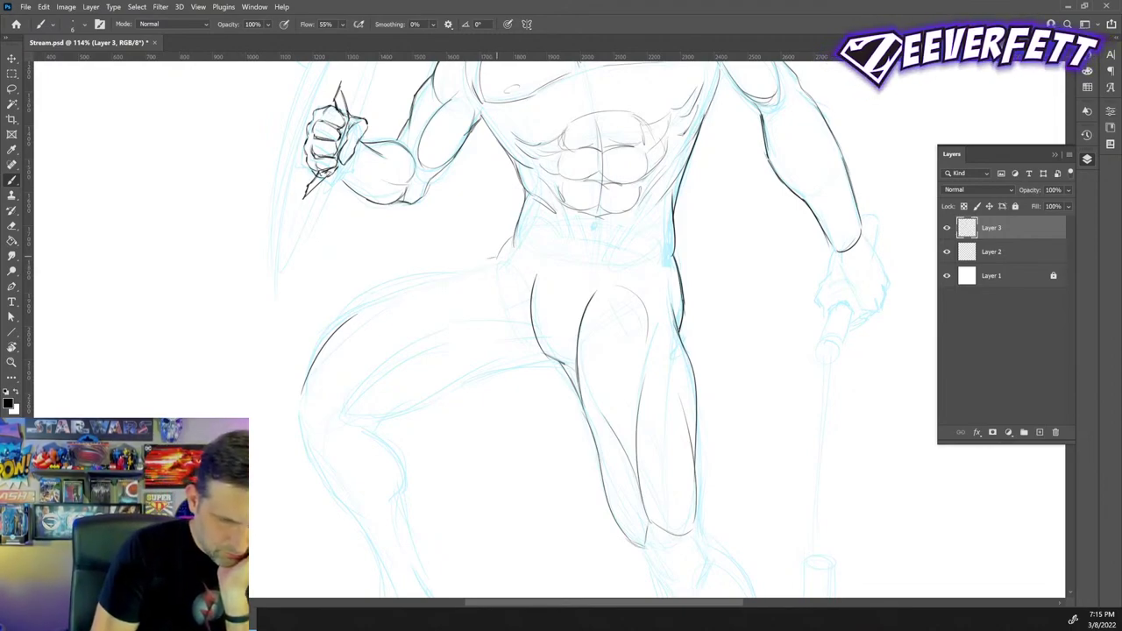
{"action": "left_click_drag", "start_coordinate": [489, 257], "coordinate": [402, 289]}
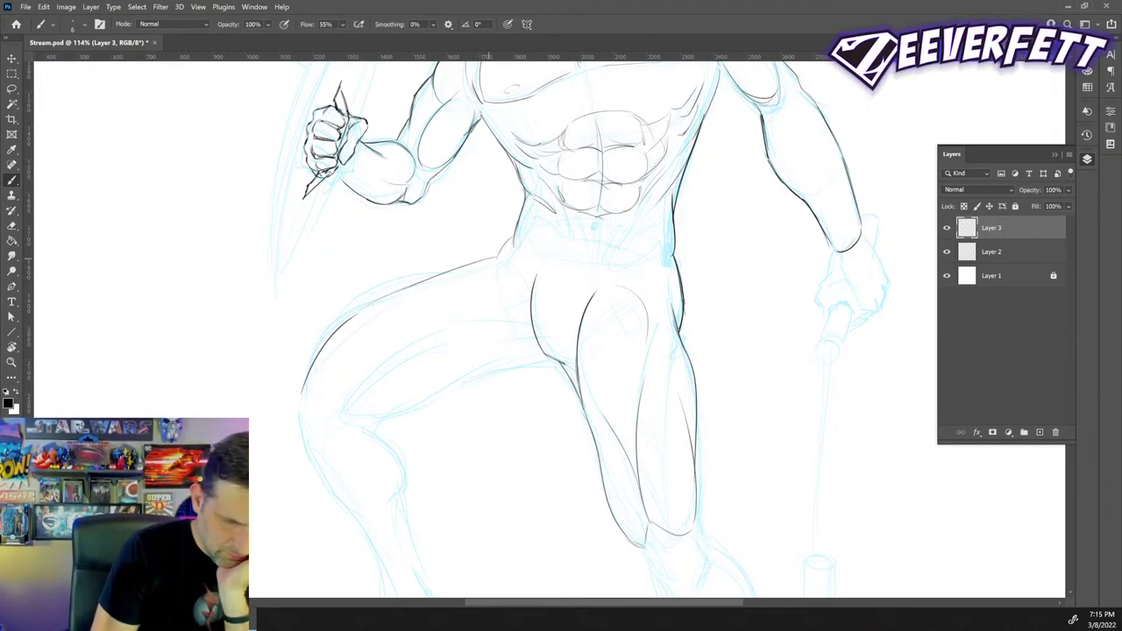
{"action": "key", "text": "ctrl+z"}
{"action": "key", "text": "ctrl+z"}
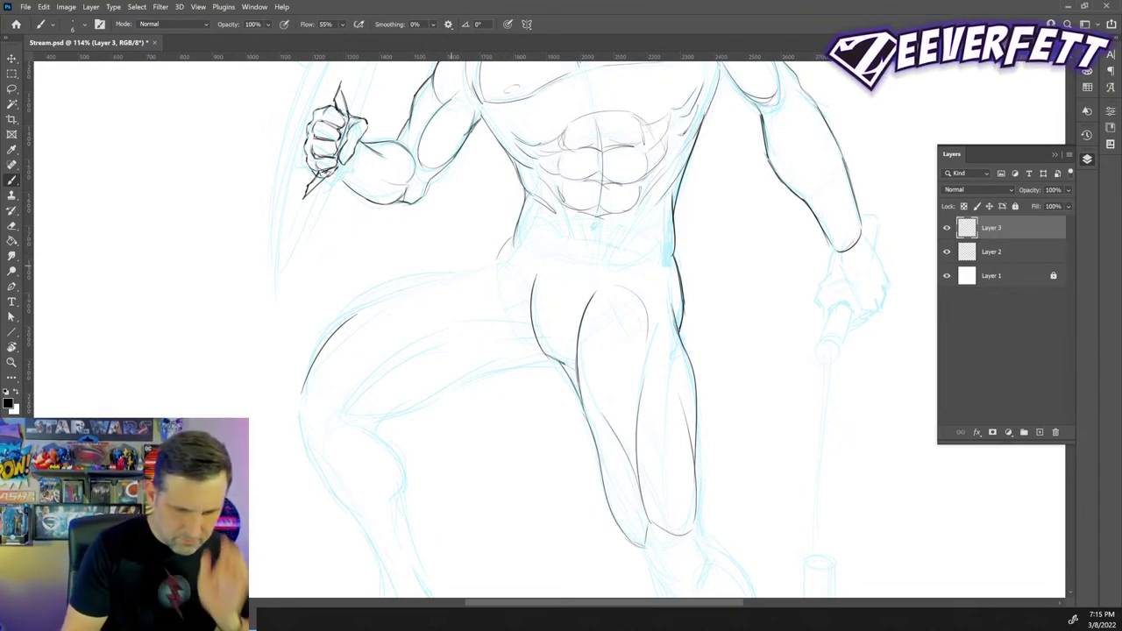
{"action": "key", "text": "ctrl+z"}
{"action": "key", "text": "ctrl+z"}
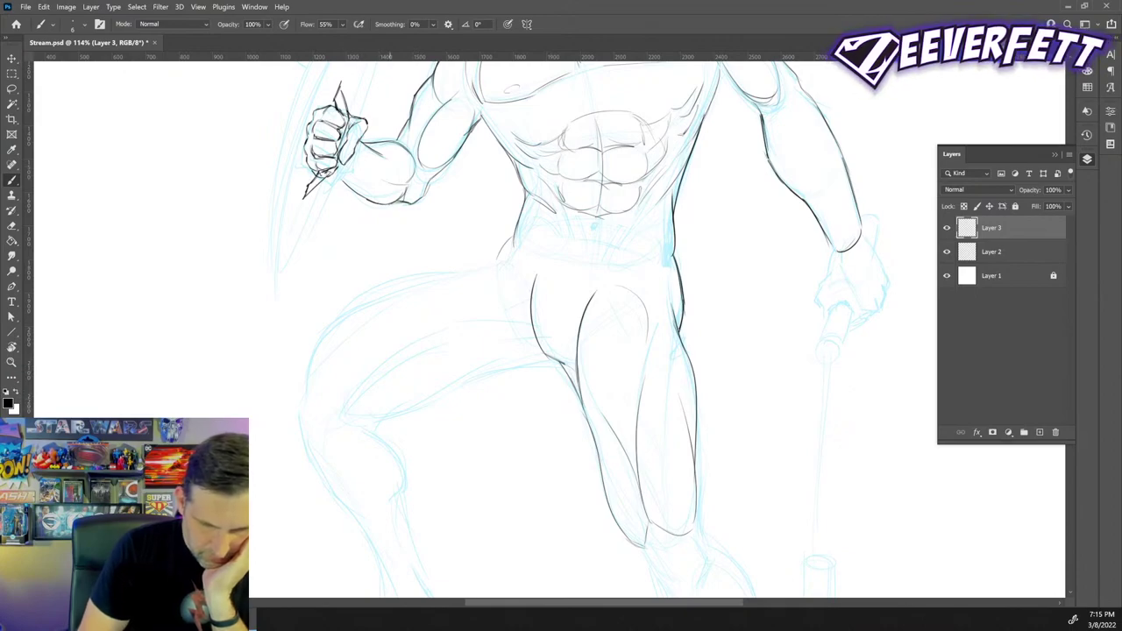
- Draw the raised thigh's underside contour near the knee and a curved muscle line above it
{"action": "left_click_drag", "start_coordinate": [340, 425], "coordinate": [463, 387]}
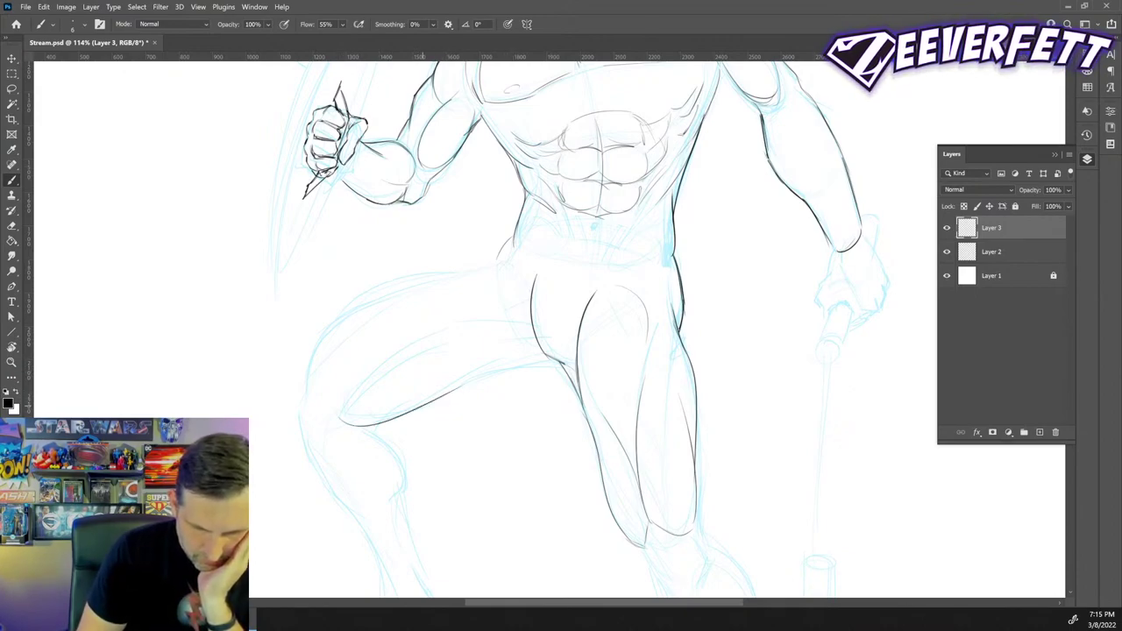
{"action": "left_click_drag", "start_coordinate": [340, 407], "coordinate": [389, 339]}
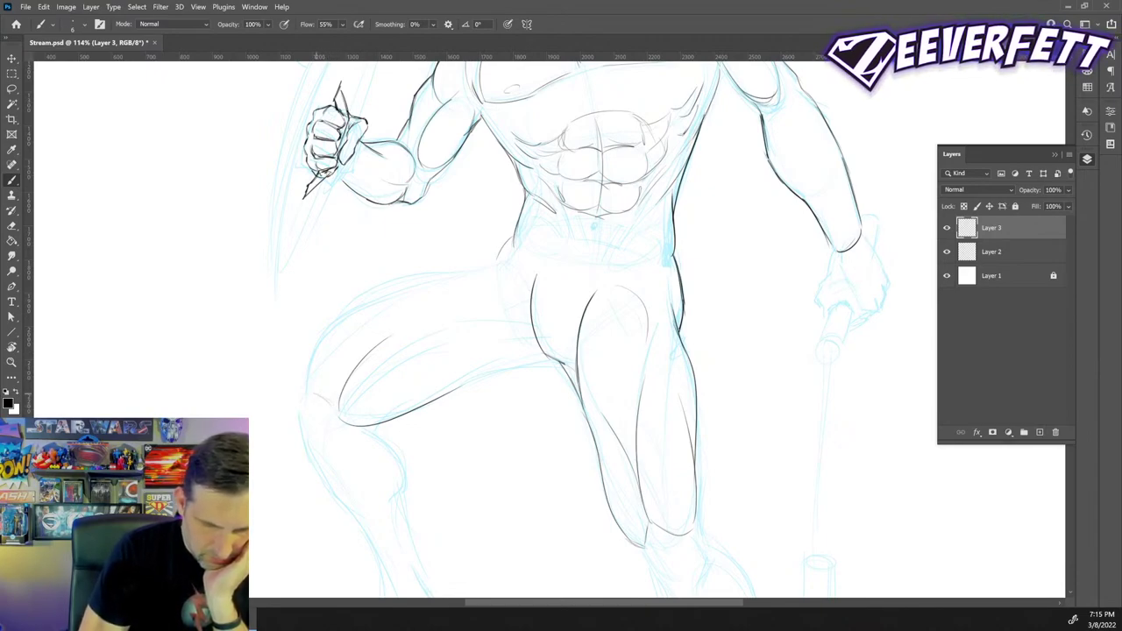
- Outline the angular kneecap of the raised leg, including its inner edge
{"action": "mouse_move", "coordinate": [316, 397]}
{"action": "left_mouse_down"}
{"action": "mouse_move", "coordinate": [331, 409]}
{"action": "mouse_move", "coordinate": [298, 412]}
{"action": "mouse_move", "coordinate": [301, 440]}
{"action": "mouse_move", "coordinate": [321, 463]}
{"action": "left_mouse_up"}
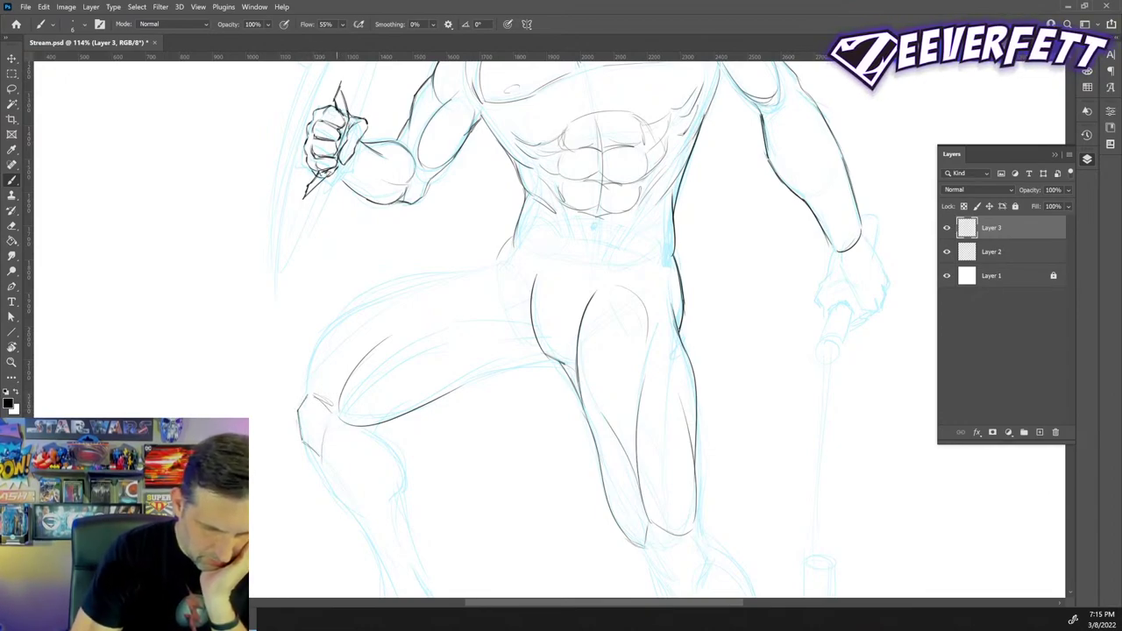
{"action": "left_click_drag", "start_coordinate": [331, 419], "coordinate": [322, 459]}
{"action": "left_click_drag", "start_coordinate": [316, 342], "coordinate": [305, 399]}
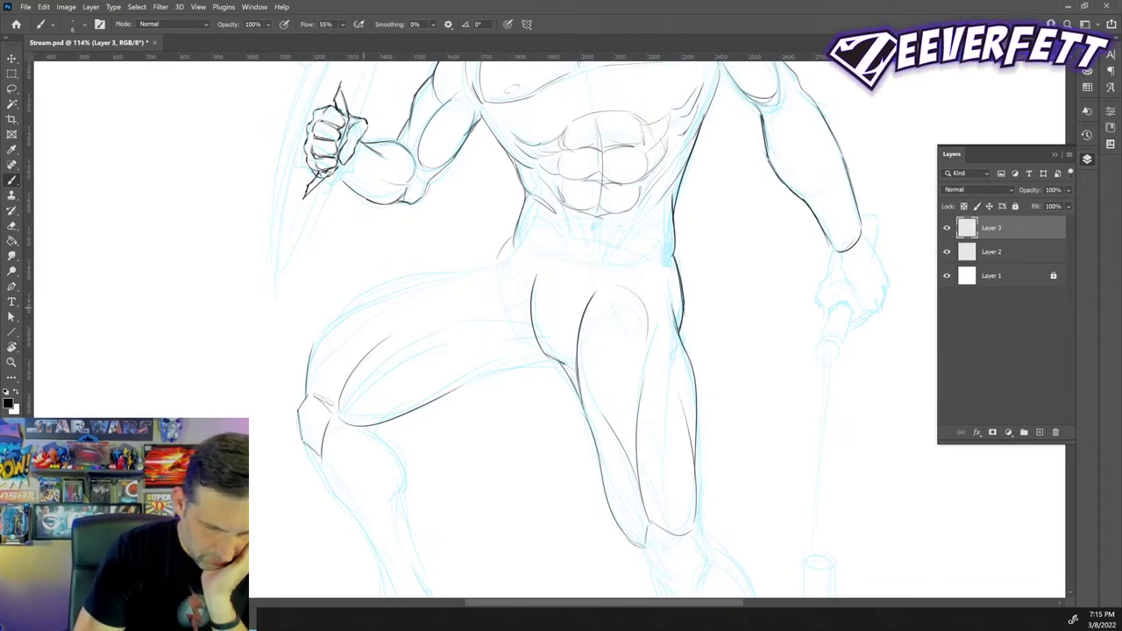
{"action": "left_click_drag", "start_coordinate": [312, 352], "coordinate": [392, 296]}
{"action": "mouse_move", "coordinate": [314, 350]}
{"action": "left_mouse_down"}
{"action": "mouse_move", "coordinate": [333, 324]}
{"action": "mouse_move", "coordinate": [411, 286]}
{"action": "left_mouse_up"}
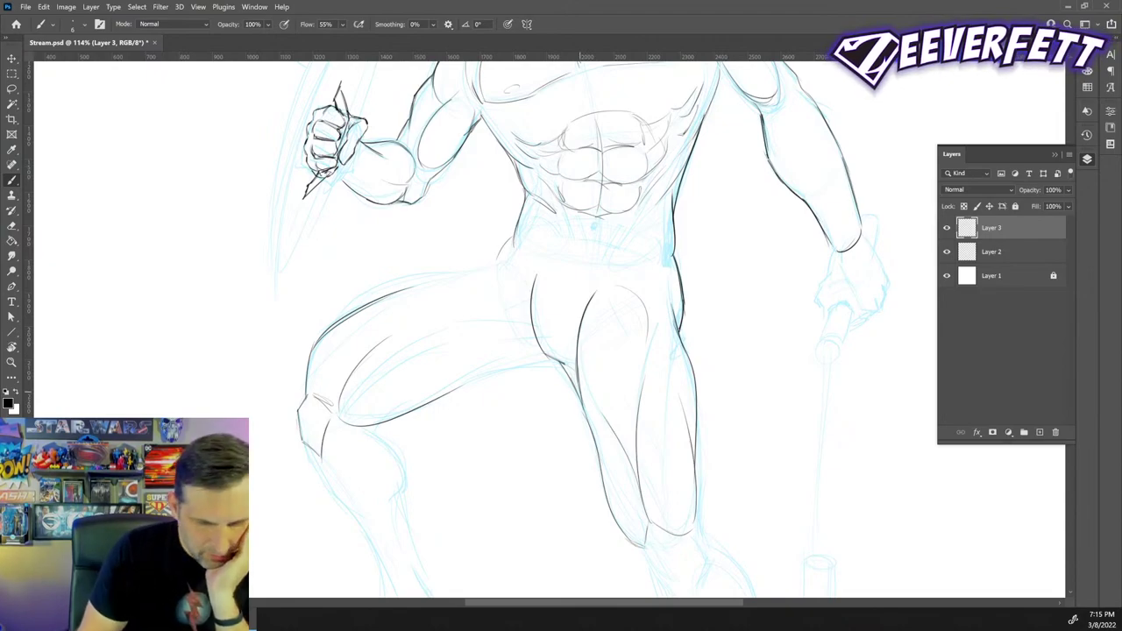
{"action": "key", "text": "ctrl+z"}
{"action": "key", "text": "ctrl+z"}
{"action": "key", "text": "ctrl+z"}
{"action": "key", "text": "ctrl+z"}
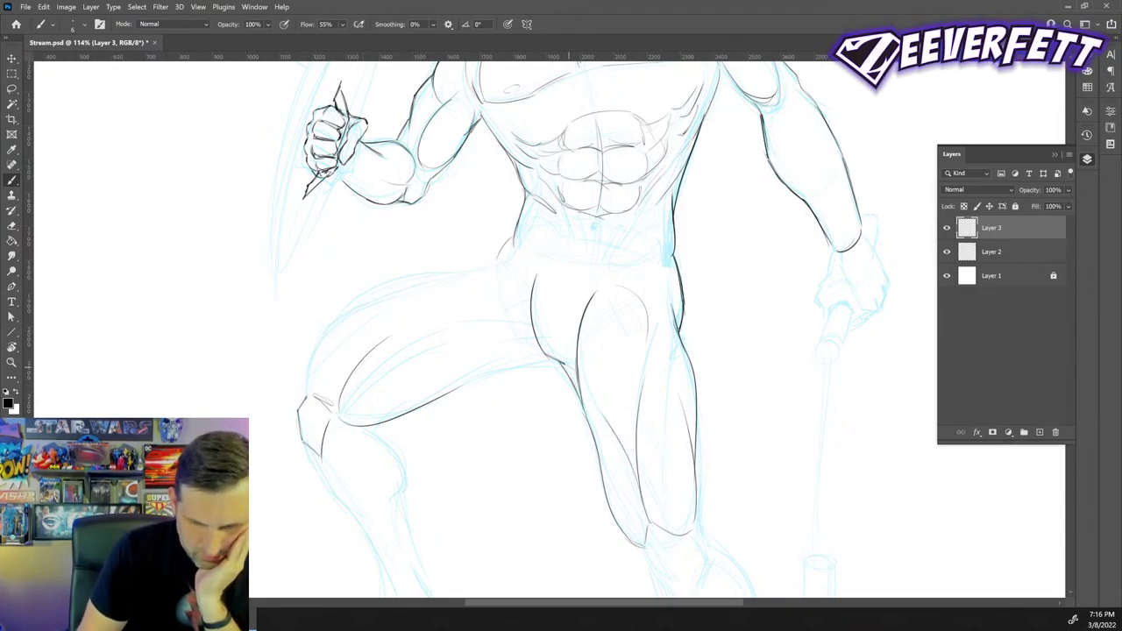
- Draw the underside contour of the raised thigh from the crotch toward mid-thigh
{"action": "left_click_drag", "start_coordinate": [562, 365], "coordinate": [465, 385]}
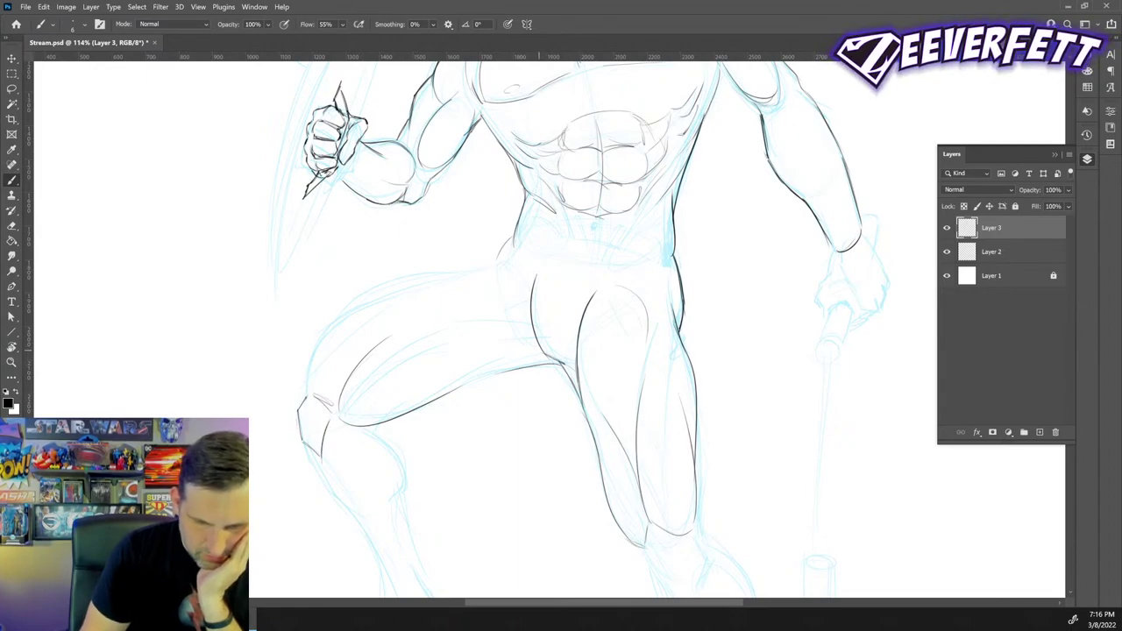
- Try inner muscle lines on the raised thigh, and undo them together with the underside contour and muscle curve near the knee
{"action": "left_click_drag", "start_coordinate": [514, 354], "coordinate": [540, 350]}
{"action": "left_click_drag", "start_coordinate": [466, 370], "coordinate": [517, 353]}
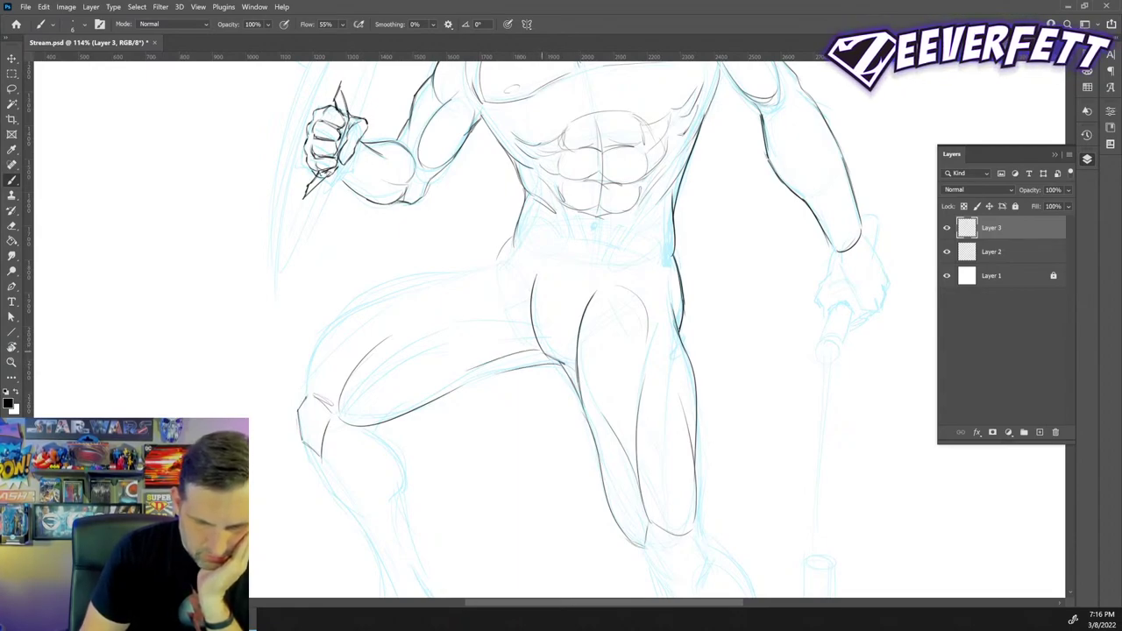
{"action": "left_click_drag", "start_coordinate": [454, 390], "coordinate": [521, 356]}
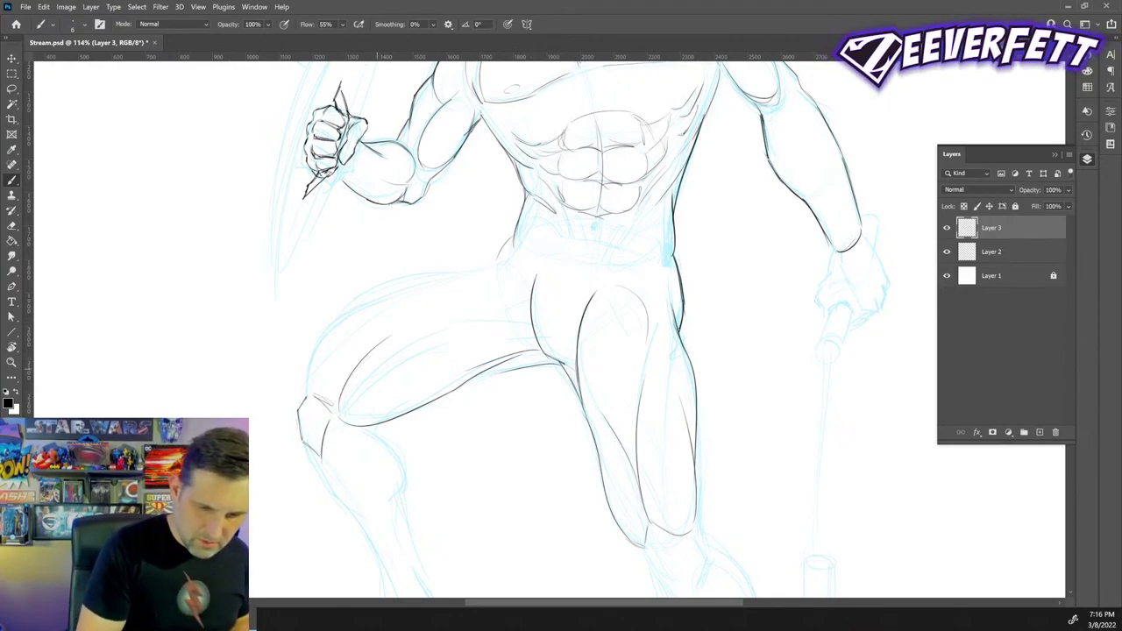
{"action": "left_click_drag", "start_coordinate": [377, 349], "coordinate": [535, 310]}
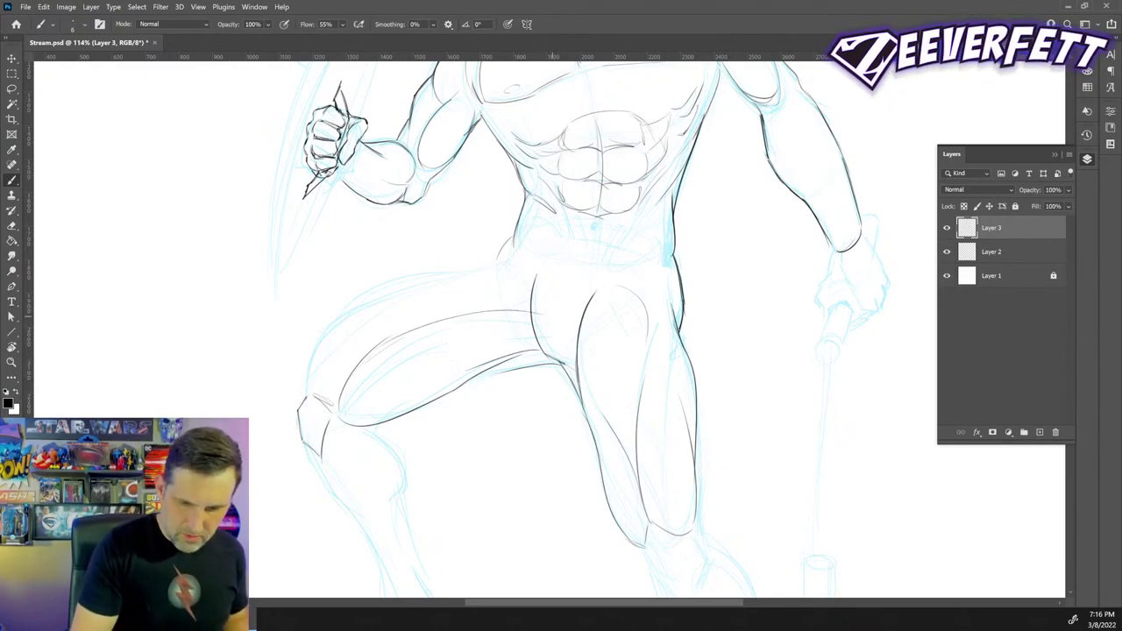
{"action": "key", "text": "ctrl+z"}
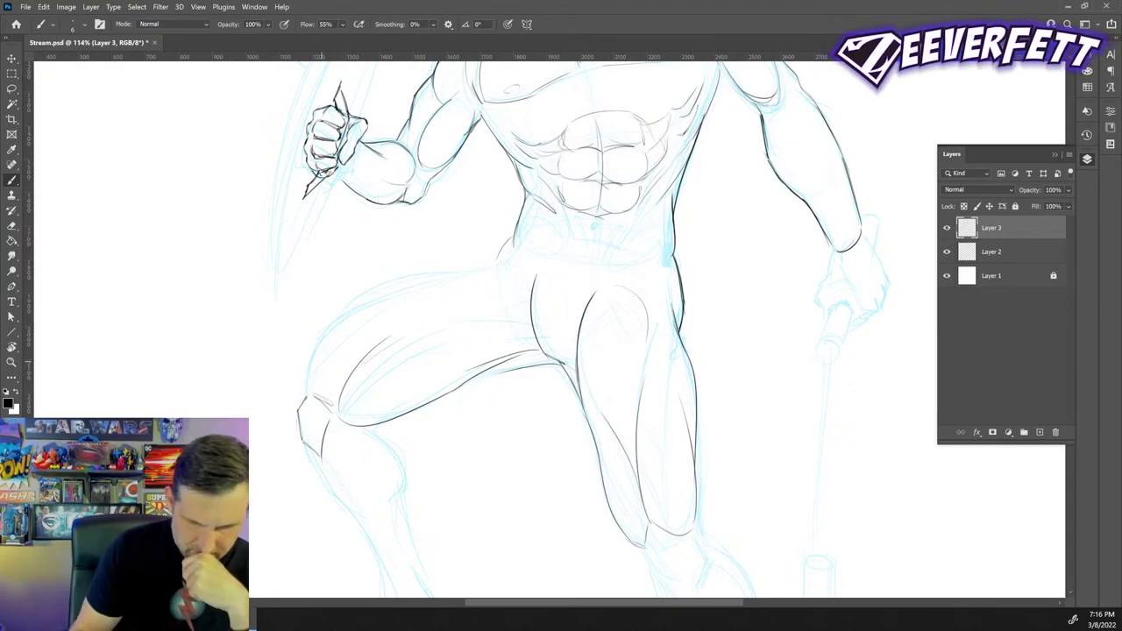
{"action": "key", "text": "ctrl+z"}
{"action": "key", "text": "ctrl+z"}
{"action": "key", "text": "ctrl+z"}
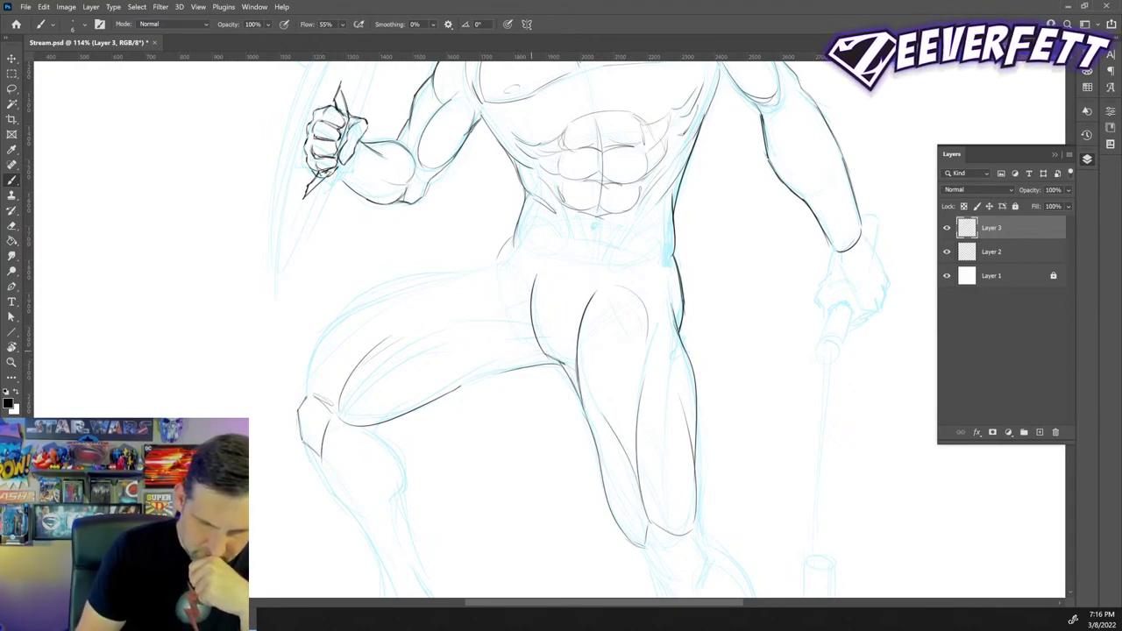
{"action": "key", "text": "ctrl+z"}
{"action": "key", "text": "ctrl+z"}
{"action": "key", "text": "ctrl+z"}
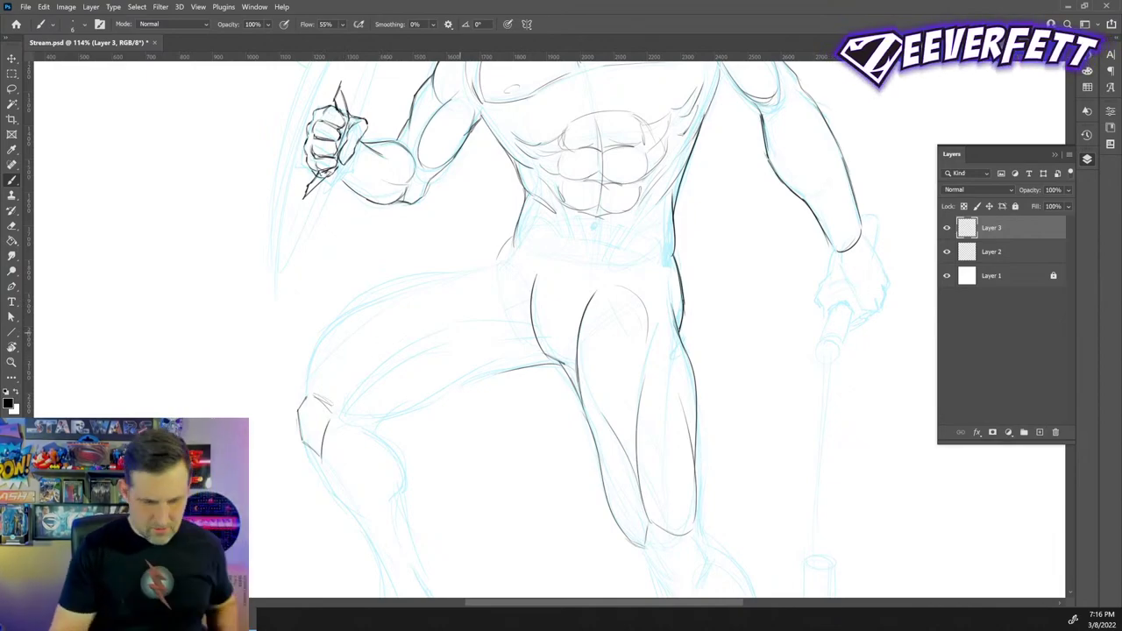
- Draw the upper contour of the raised thigh from the hip down to the kneecap, and thicken it with repeated strokes
{"action": "key", "text": "r"}
{"action": "left_click_drag", "start_coordinate": [548, 293], "coordinate": [489, 321]}
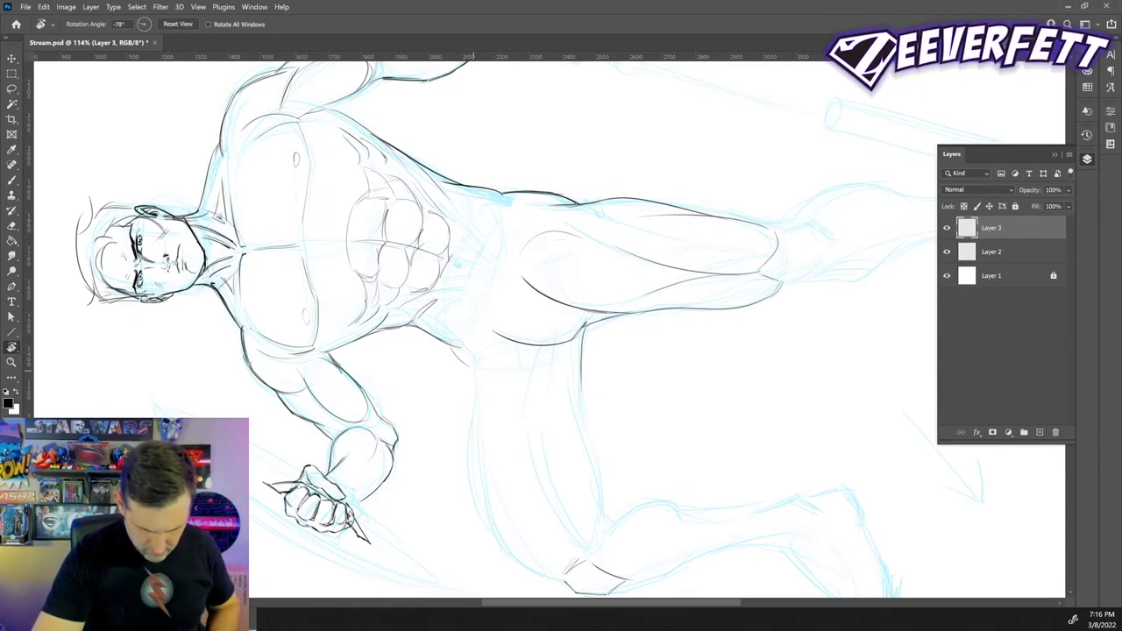
{"action": "key", "text": "b"}
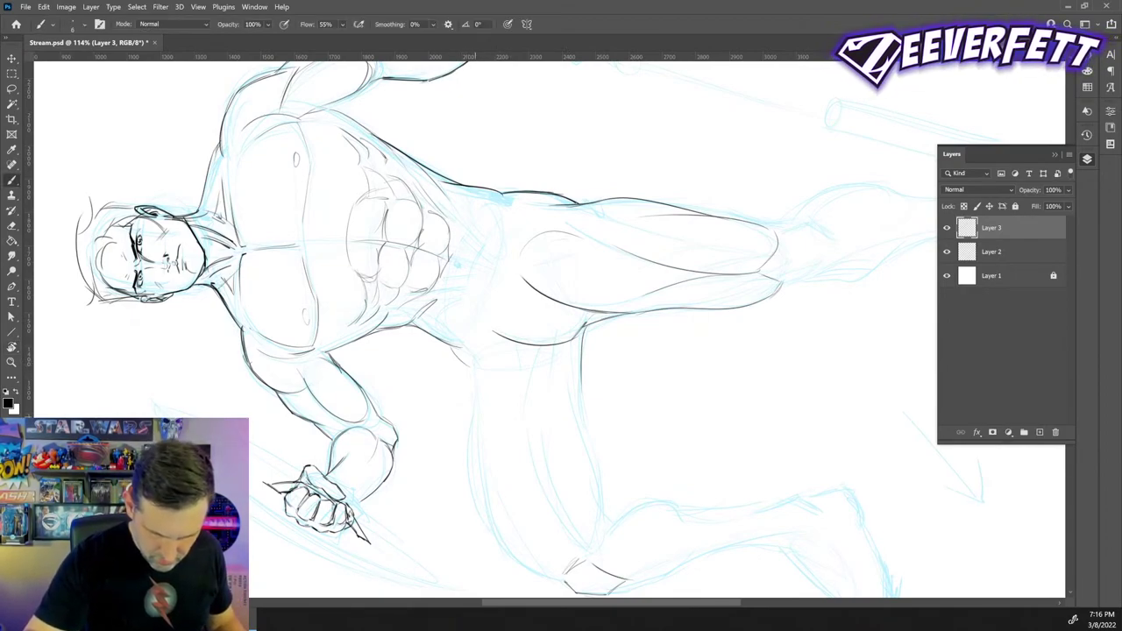
{"action": "mouse_move", "coordinate": [467, 366]}
{"action": "left_mouse_down"}
{"action": "mouse_move", "coordinate": [492, 480]}
{"action": "mouse_move", "coordinate": [561, 570]}
{"action": "left_mouse_up"}
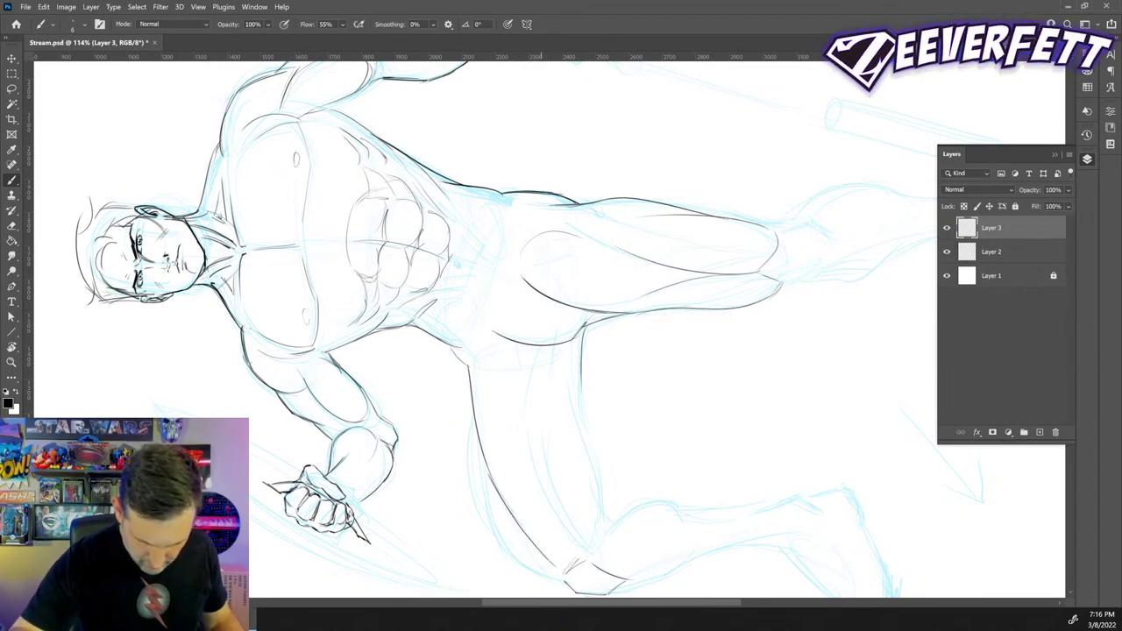
{"action": "mouse_move", "coordinate": [502, 507]}
{"action": "left_mouse_down"}
{"action": "mouse_move", "coordinate": [549, 563]}
{"action": "mouse_move", "coordinate": [533, 550]}
{"action": "left_mouse_up"}
{"action": "mouse_move", "coordinate": [477, 430]}
{"action": "left_mouse_down"}
{"action": "mouse_move", "coordinate": [507, 517]}
{"action": "mouse_move", "coordinate": [559, 570]}
{"action": "left_mouse_up"}
{"action": "left_click_drag", "start_coordinate": [499, 493], "coordinate": [545, 560]}
{"action": "mouse_move", "coordinate": [483, 457]}
{"action": "left_mouse_down"}
{"action": "mouse_move", "coordinate": [511, 520]}
{"action": "mouse_move", "coordinate": [506, 509]}
{"action": "left_mouse_up"}
{"action": "left_click_drag", "start_coordinate": [472, 397], "coordinate": [484, 455]}
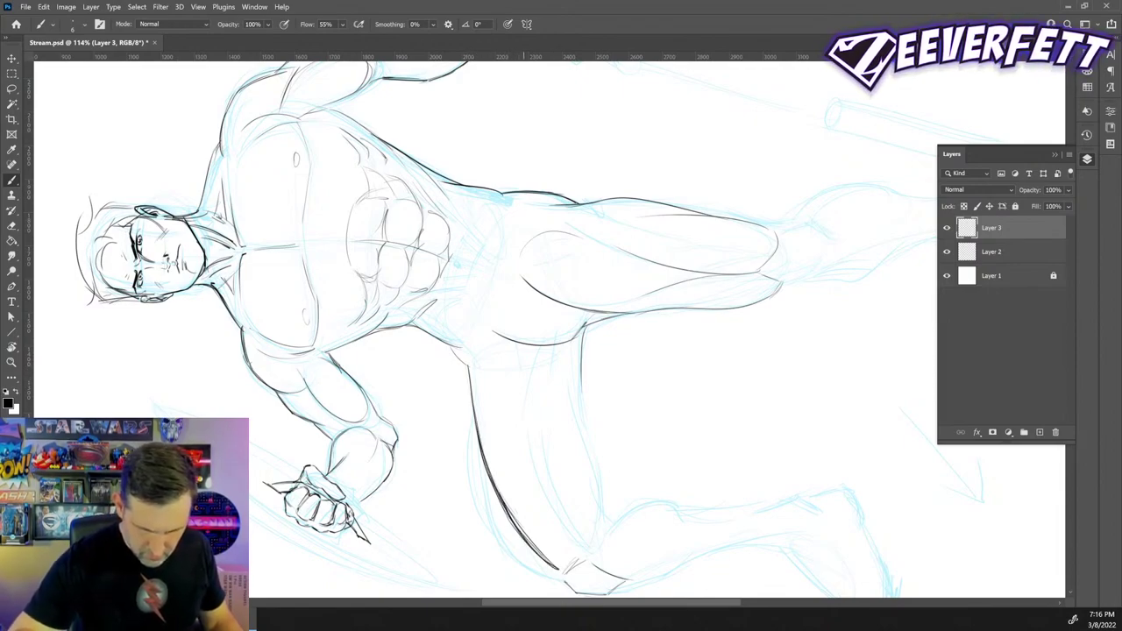
- Draw long inner muscle lines along the middle of the raised thigh from the hip to the kneecap
{"action": "left_click_drag", "start_coordinate": [550, 521], "coordinate": [553, 561]}
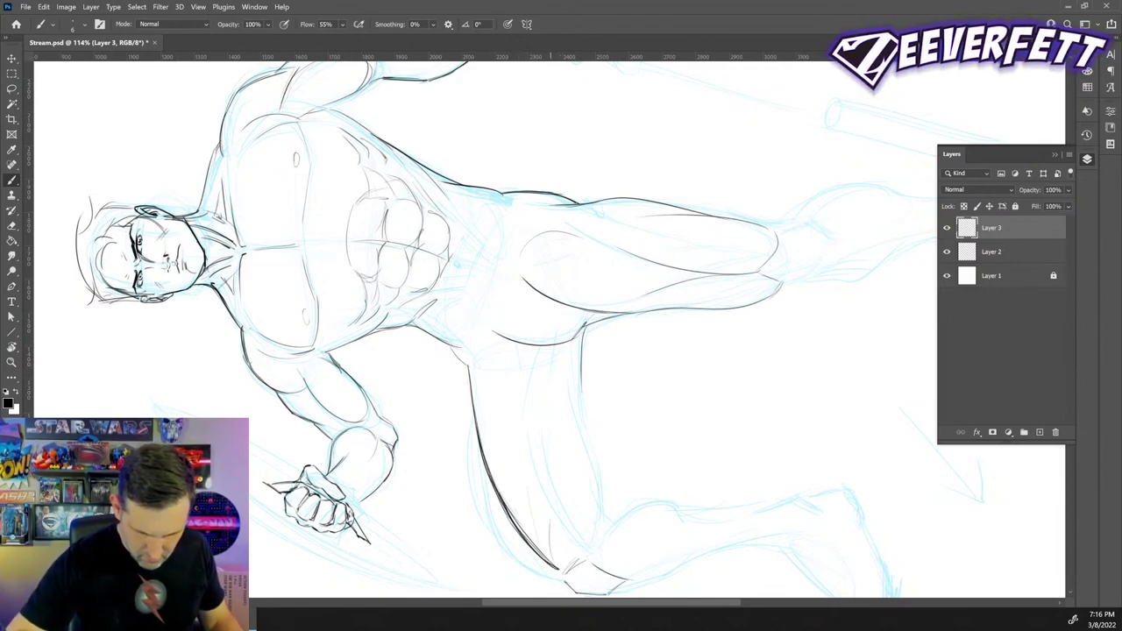
{"action": "left_click_drag", "start_coordinate": [524, 410], "coordinate": [552, 552]}
{"action": "left_click_drag", "start_coordinate": [527, 413], "coordinate": [542, 487]}
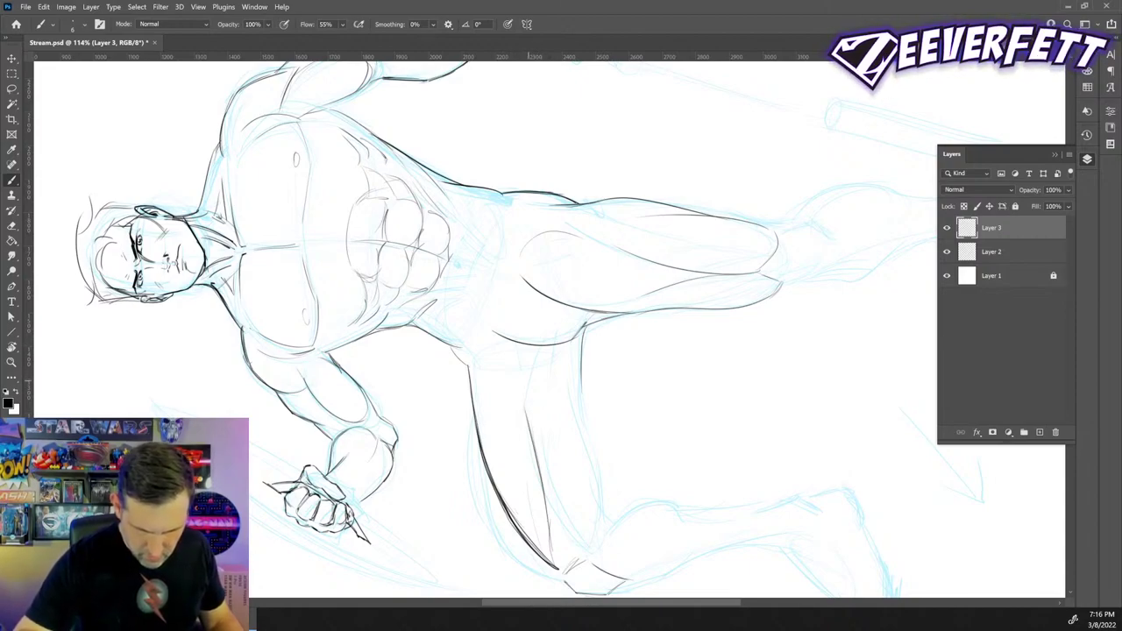
{"action": "left_click_drag", "start_coordinate": [533, 347], "coordinate": [536, 402]}
{"action": "left_click_drag", "start_coordinate": [545, 468], "coordinate": [564, 524]}
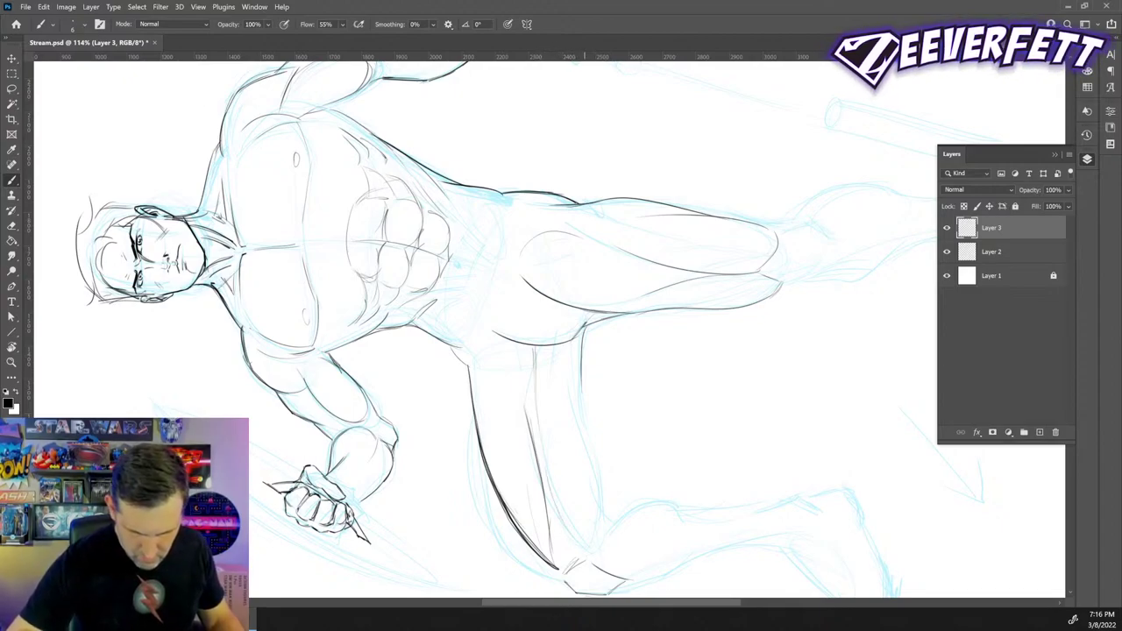
- Draw the raised thigh's underside contour with a rounded muscle end near the knee, and add more muscle lines inside the thigh
{"action": "mouse_move", "coordinate": [574, 532]}
{"action": "left_mouse_down"}
{"action": "mouse_move", "coordinate": [591, 533]}
{"action": "mouse_move", "coordinate": [592, 479]}
{"action": "left_mouse_up"}
{"action": "left_click_drag", "start_coordinate": [580, 400], "coordinate": [591, 494]}
{"action": "left_click_drag", "start_coordinate": [584, 321], "coordinate": [580, 470]}
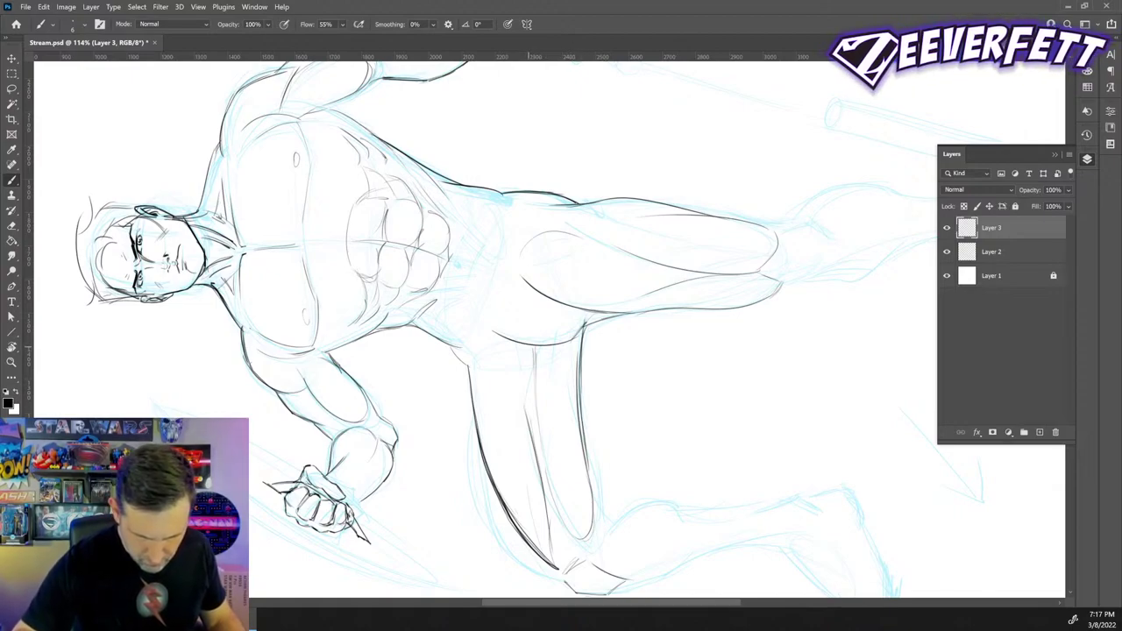
{"action": "left_click_drag", "start_coordinate": [515, 343], "coordinate": [516, 382]}
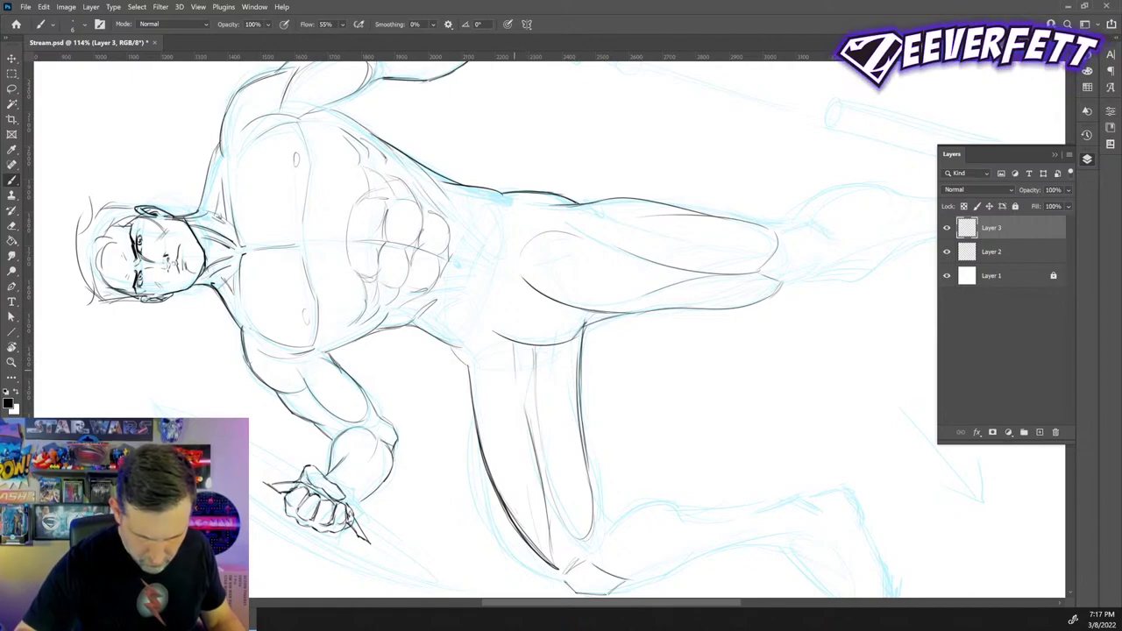
{"action": "left_click_drag", "start_coordinate": [517, 342], "coordinate": [519, 393]}
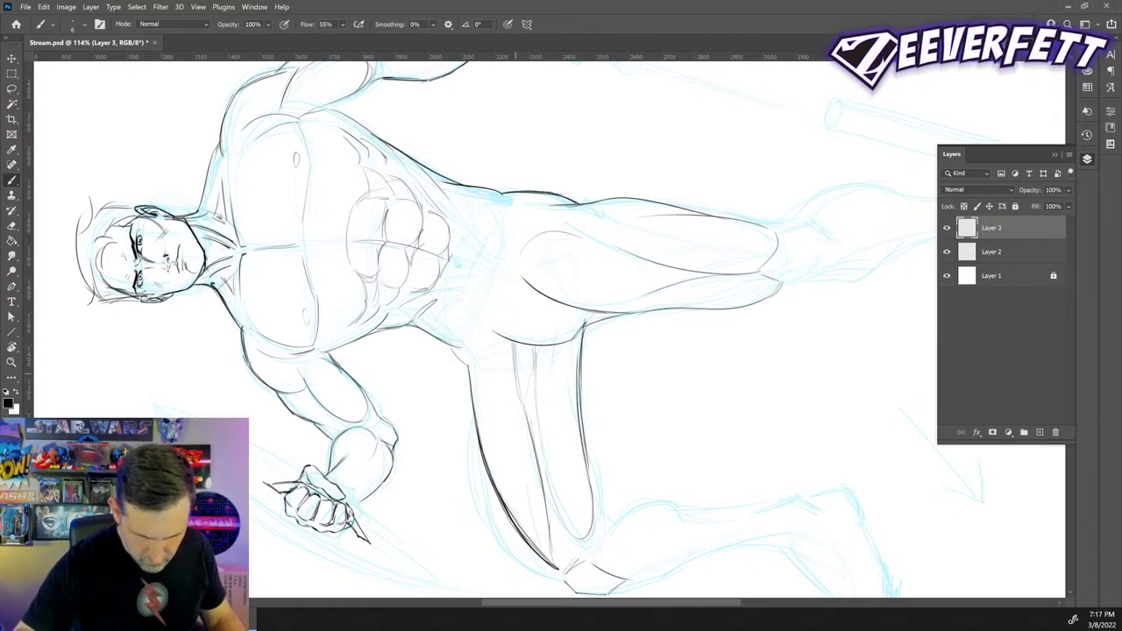
{"action": "left_click_drag", "start_coordinate": [543, 481], "coordinate": [574, 549]}
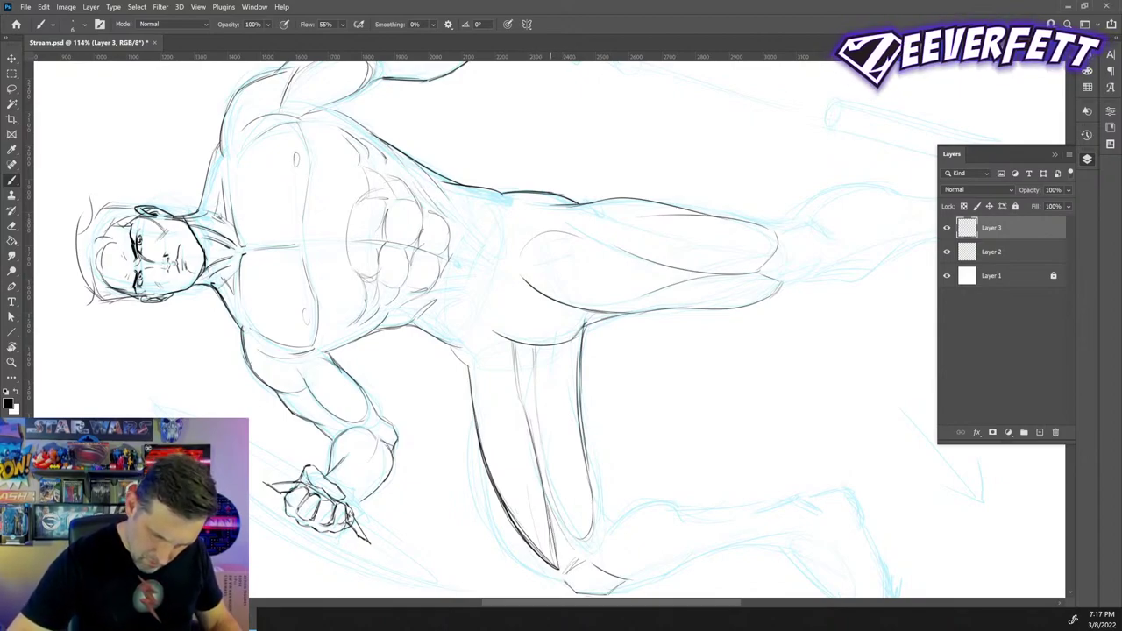
- Strengthen the raised leg's kneecap edge, and refine the thigh's underside from a small hook behind the knee back toward the crotch
{"action": "left_click_drag", "start_coordinate": [546, 563], "coordinate": [566, 585]}
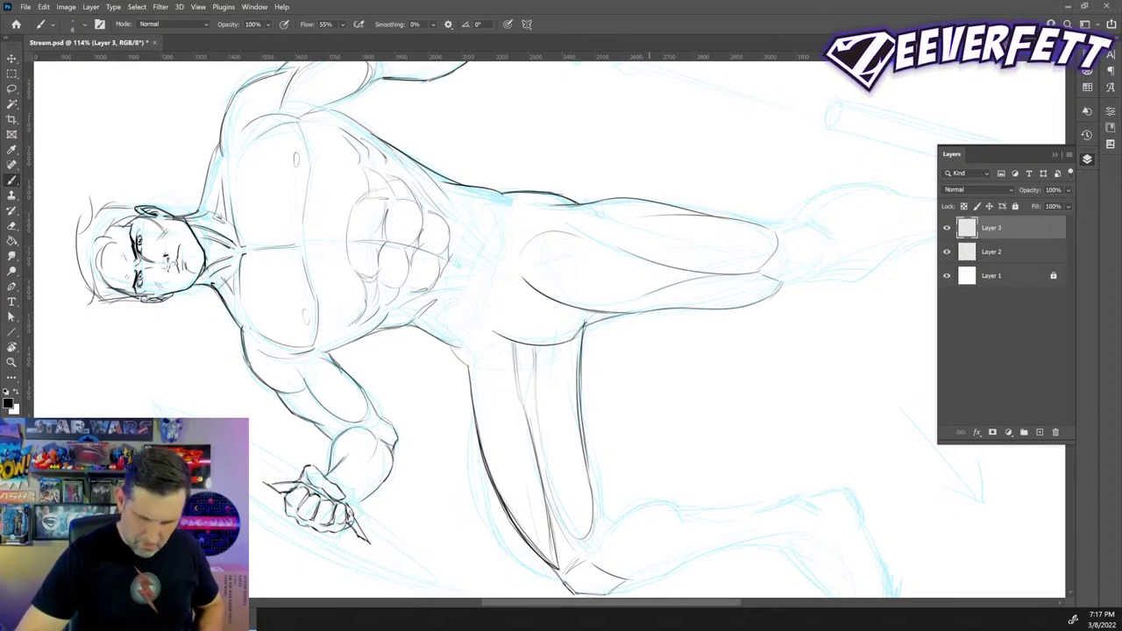
{"action": "left_click_drag", "start_coordinate": [598, 521], "coordinate": [615, 510]}
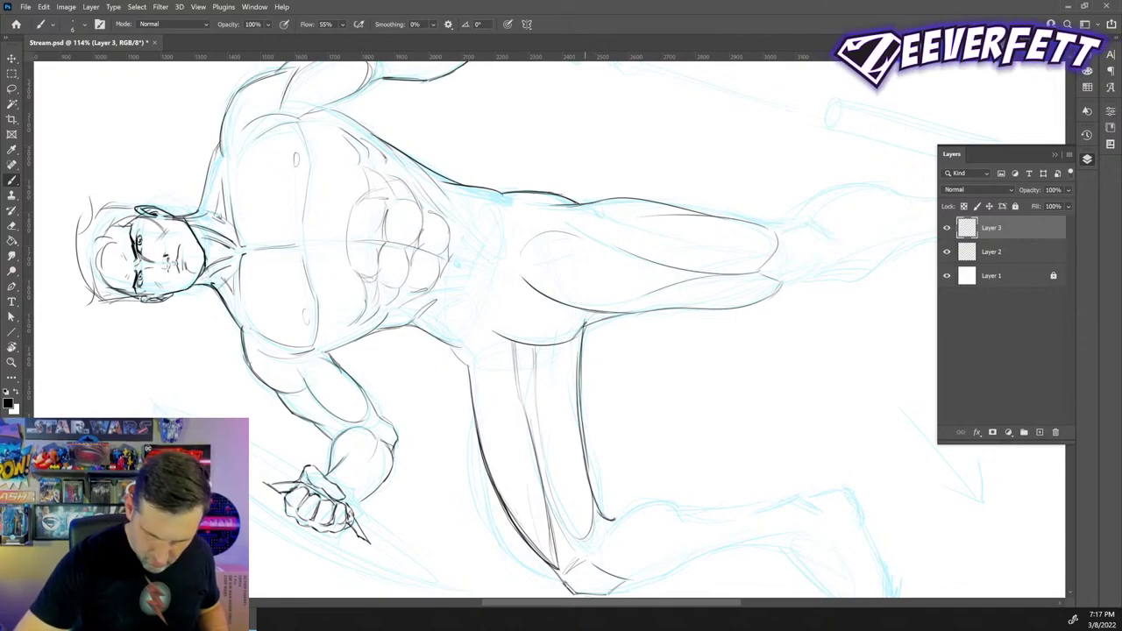
{"action": "left_click_drag", "start_coordinate": [614, 519], "coordinate": [580, 419]}
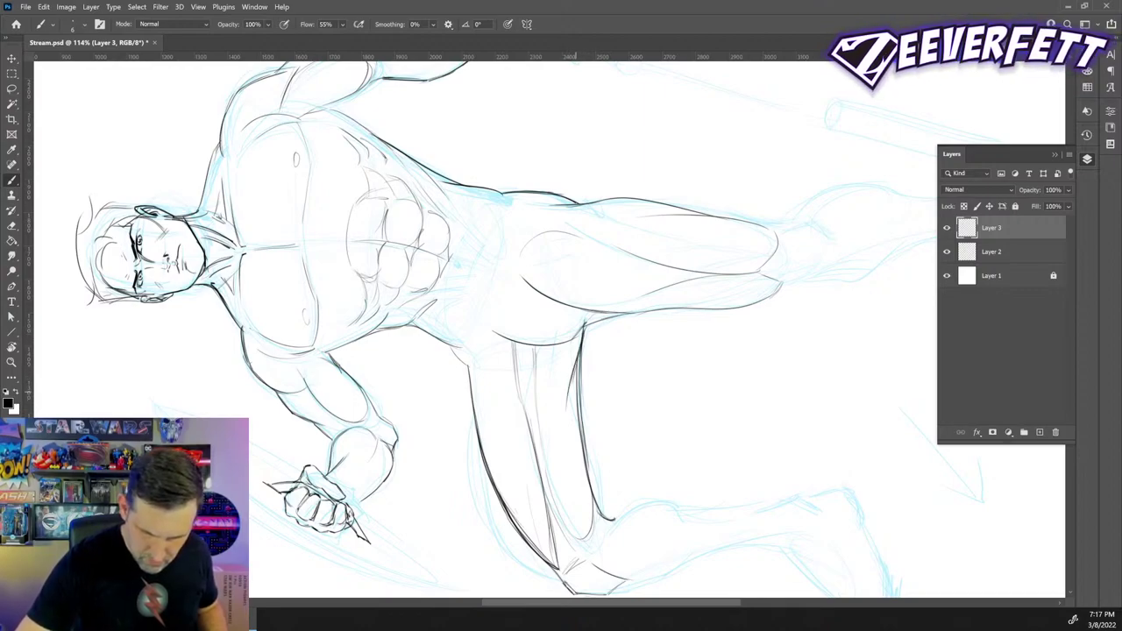
{"action": "left_click_drag", "start_coordinate": [570, 399], "coordinate": [575, 378]}
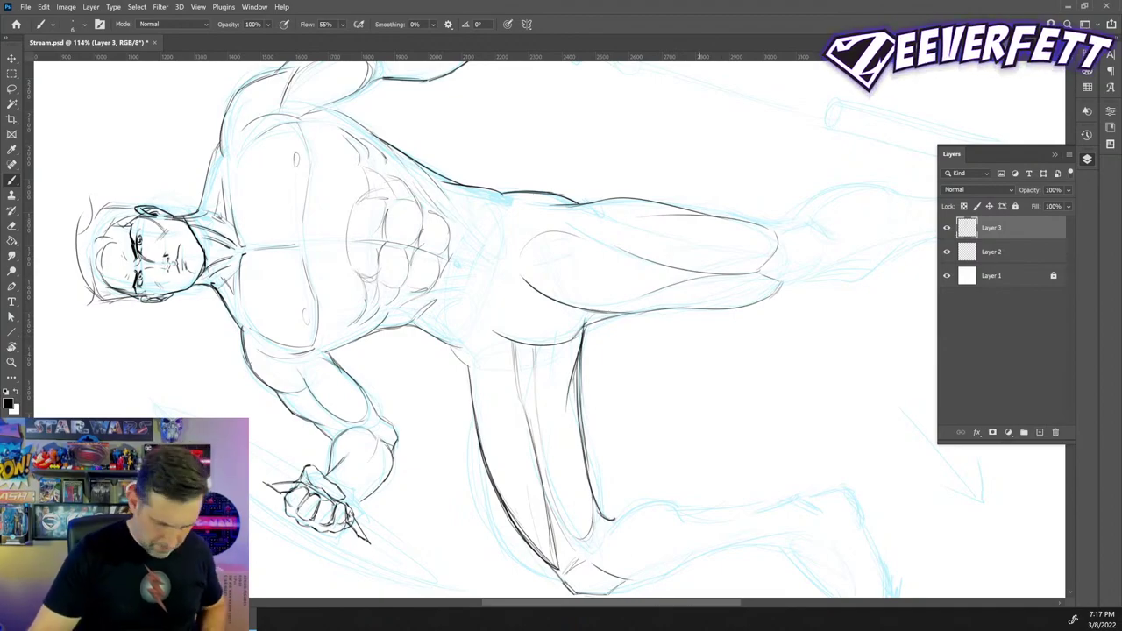
- Redraw the upper inner contour of the standing thigh, and check the line art with Layer 2 temporarily hidden
{"action": "key", "text": "r"}
{"action": "mouse_move", "coordinate": [724, 270]}
{"action": "left_mouse_down"}
{"action": "mouse_move", "coordinate": [535, 514]}
{"action": "mouse_move", "coordinate": [642, 490]}
{"action": "mouse_move", "coordinate": [579, 477]}
{"action": "mouse_move", "coordinate": [647, 473]}
{"action": "left_mouse_up"}
{"action": "key", "text": "z"}
{"action": "key", "text": "ctrl+minus"}
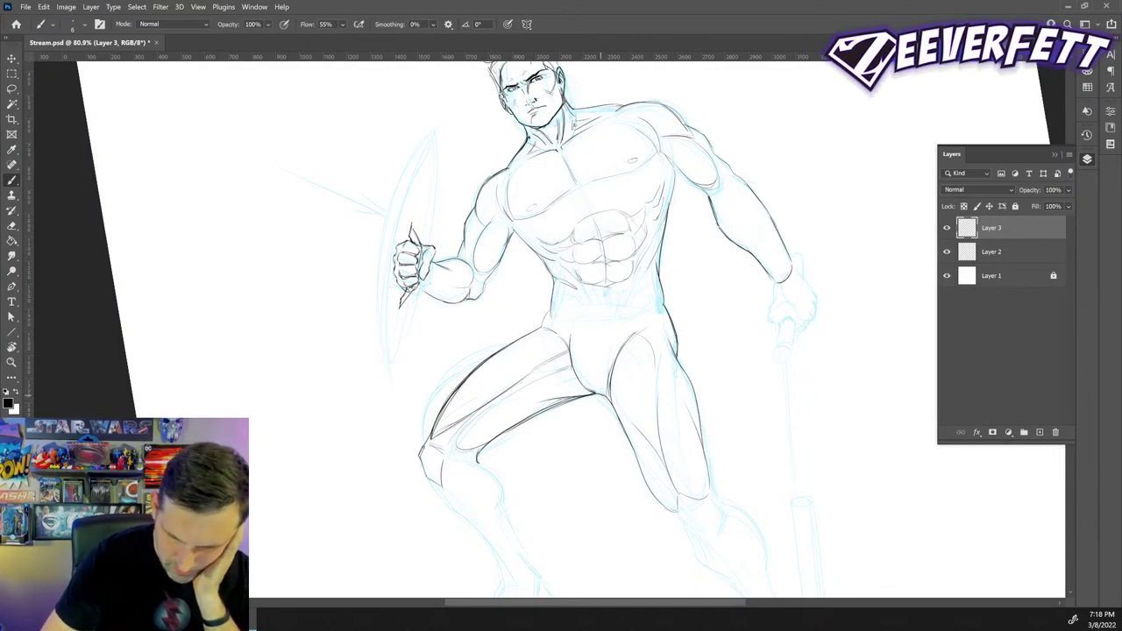
{"action": "key", "text": "ctrl+z"}
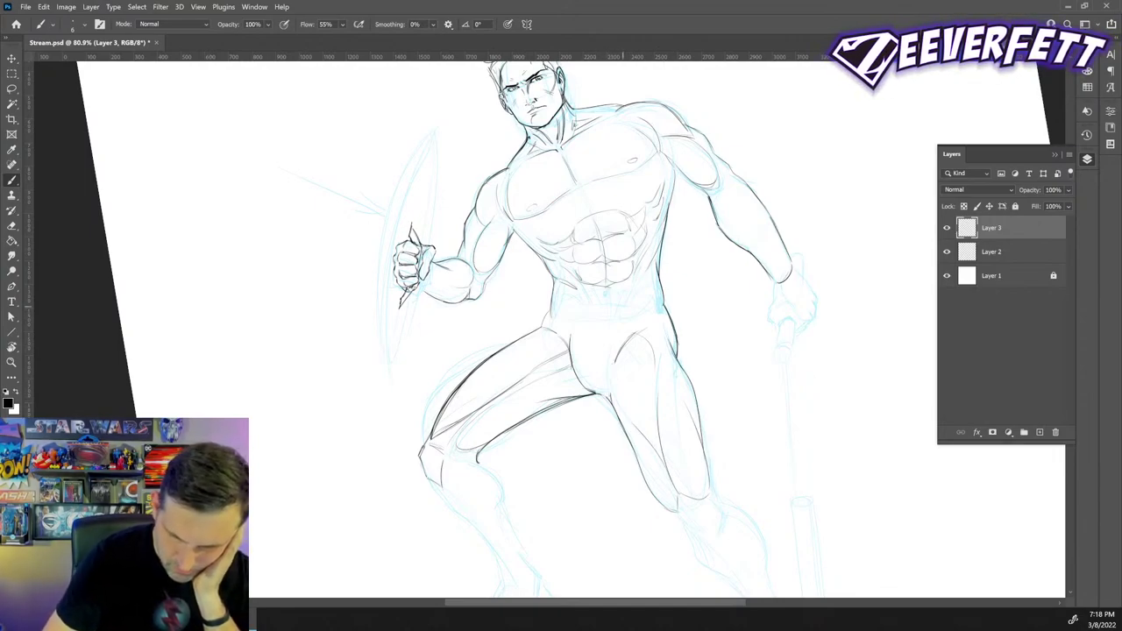
{"action": "left_click_drag", "start_coordinate": [612, 404], "coordinate": [615, 362]}
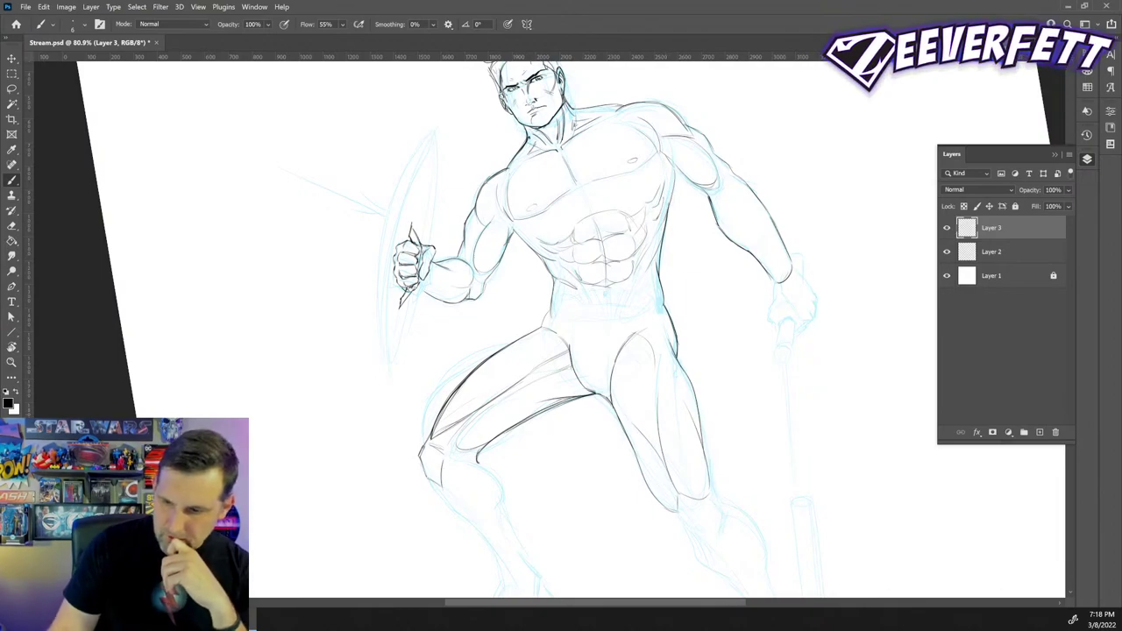
{"action": "left_click", "coordinate": [946, 252]}
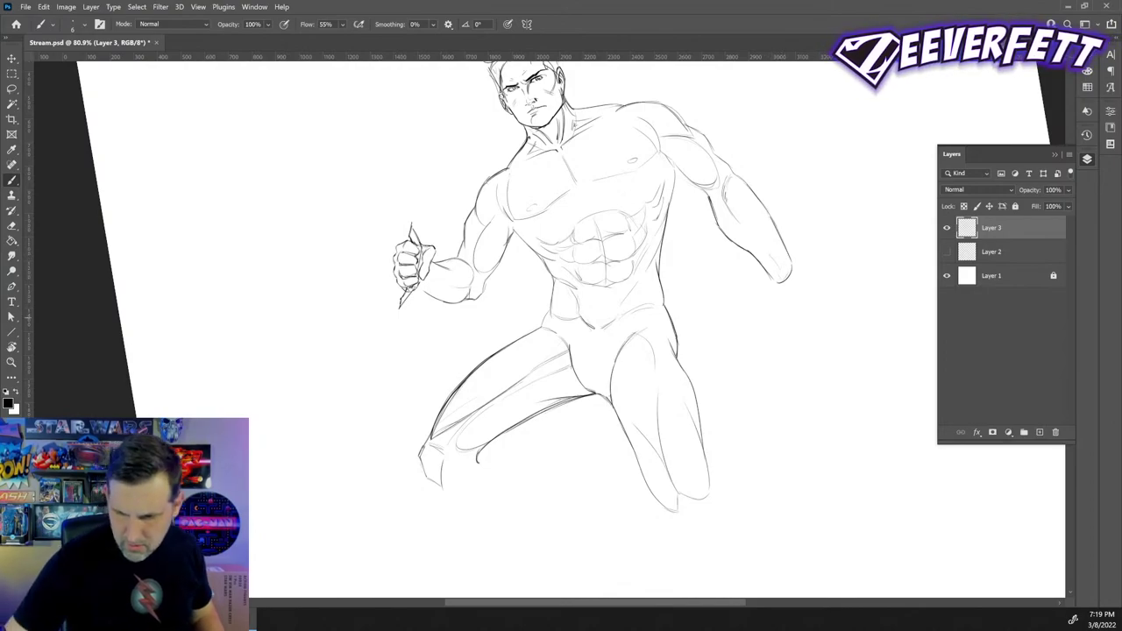
{"action": "left_click", "coordinate": [946, 252]}
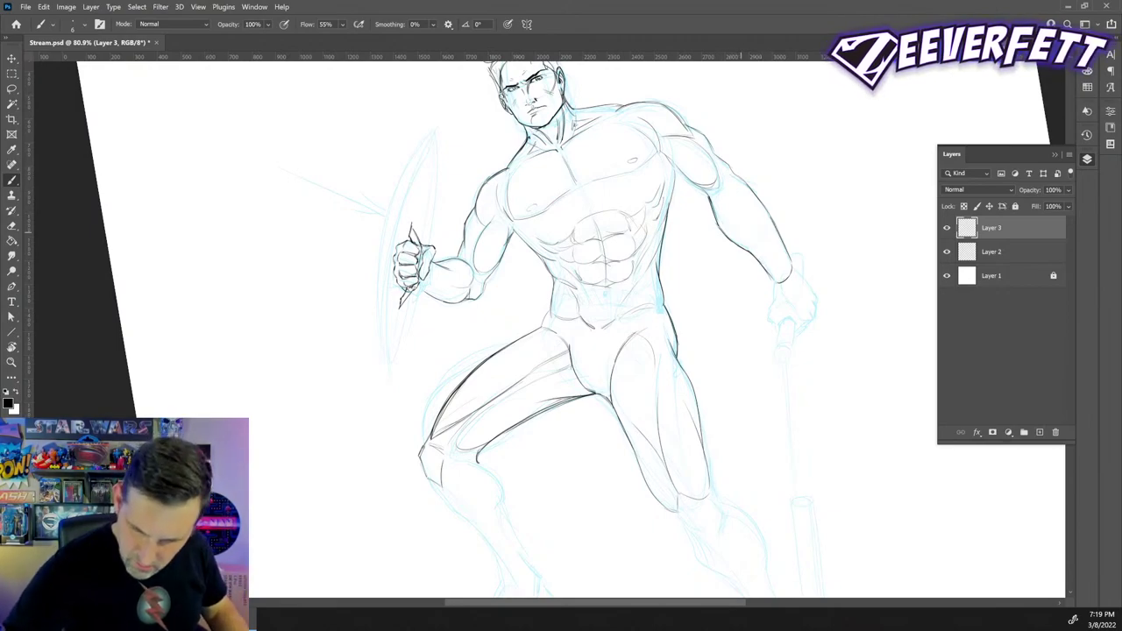
- Add muscle lines to the lowered forearm and draw the hand gripping the stick weapon
{"action": "left_click_drag", "start_coordinate": [740, 233], "coordinate": [731, 209]}
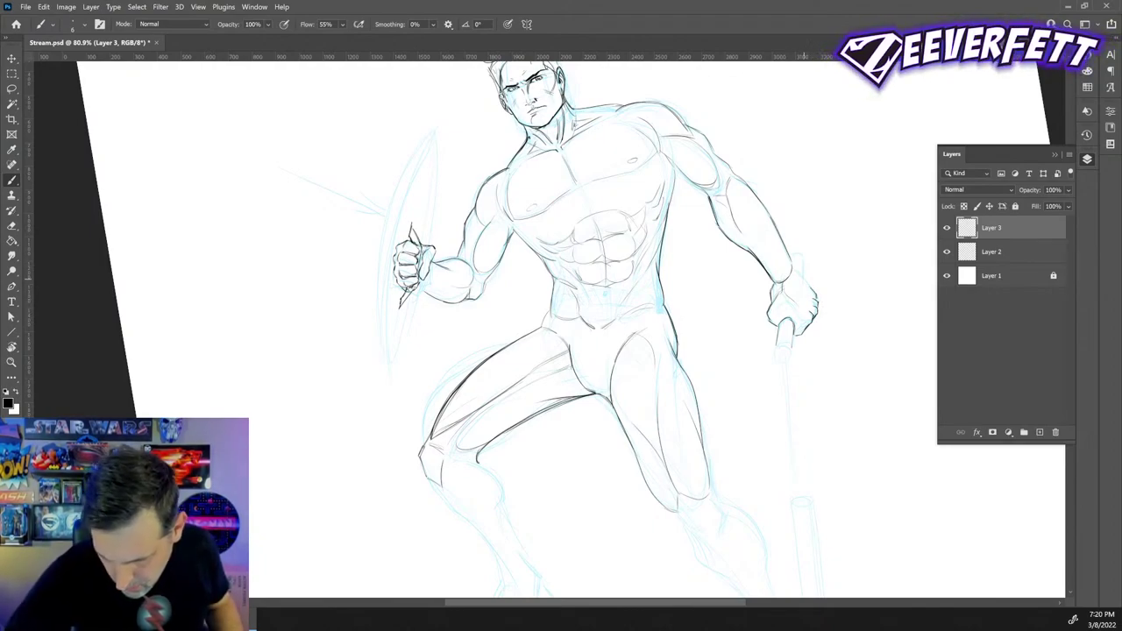
{"action": "left_click_drag", "start_coordinate": [790, 269], "coordinate": [806, 280]}
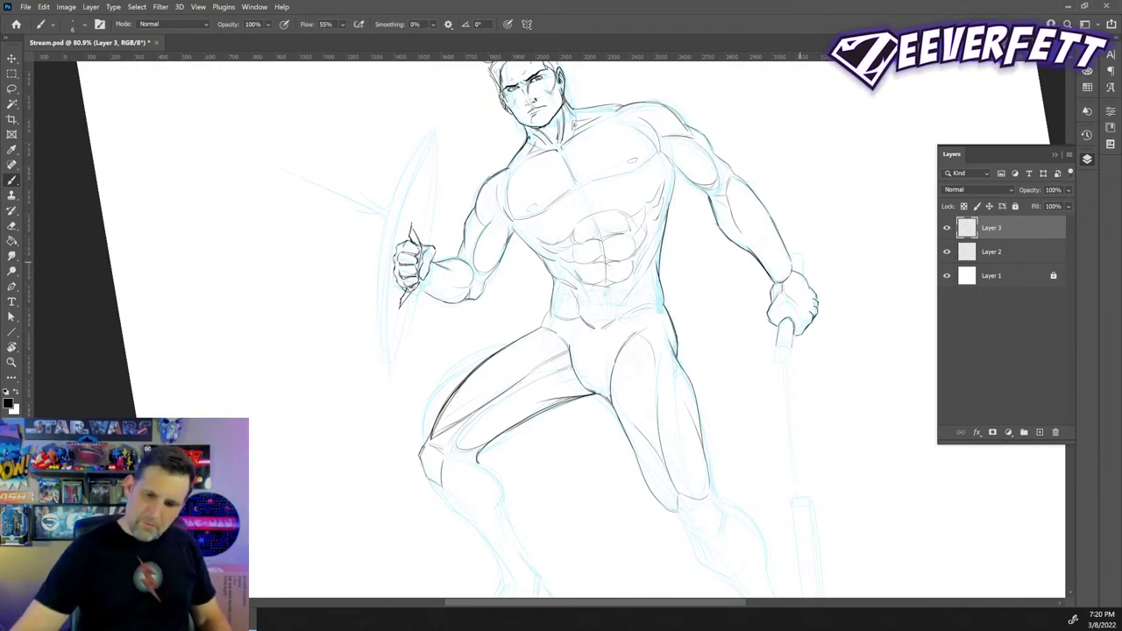
{"action": "key", "text": "ctrl+z"}
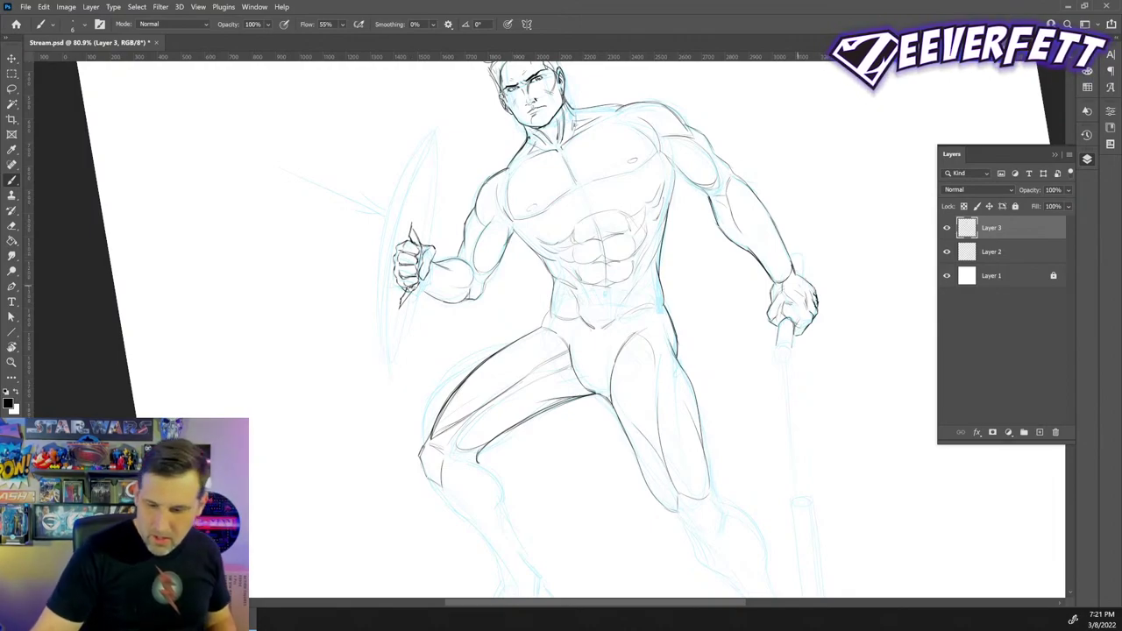
- Try a rear calf contour below the raised knee, and undo its strokes
{"action": "scroll", "coordinate": [560, 324], "scroll_direction": "down", "scroll_amount": 5}
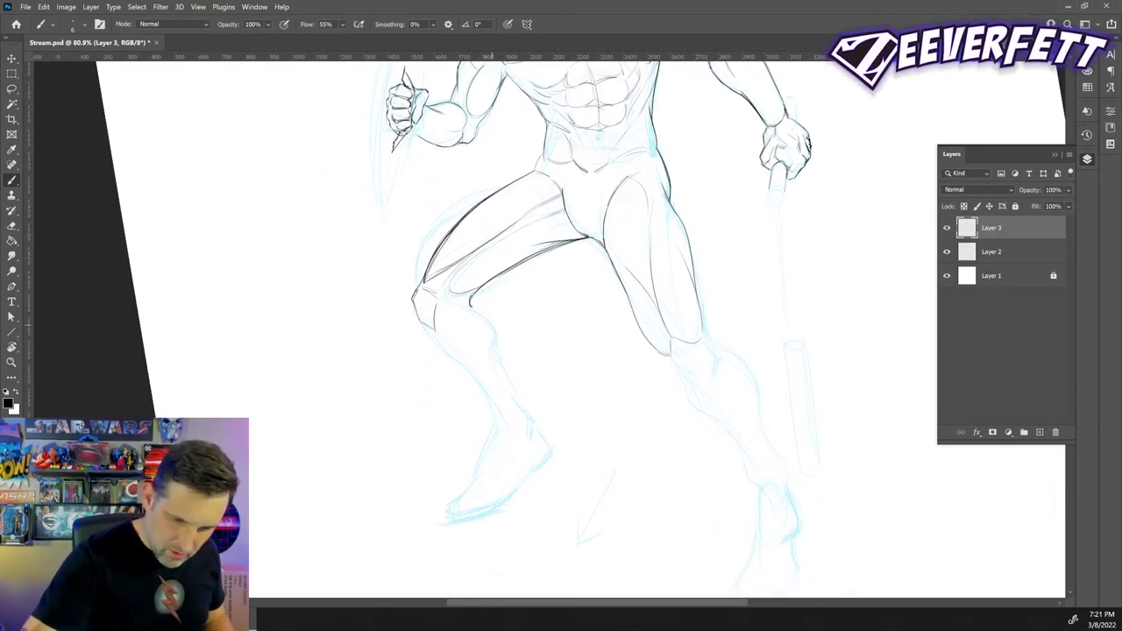
{"action": "left_click_drag", "start_coordinate": [470, 307], "coordinate": [502, 357]}
{"action": "left_click_drag", "start_coordinate": [492, 323], "coordinate": [501, 357]}
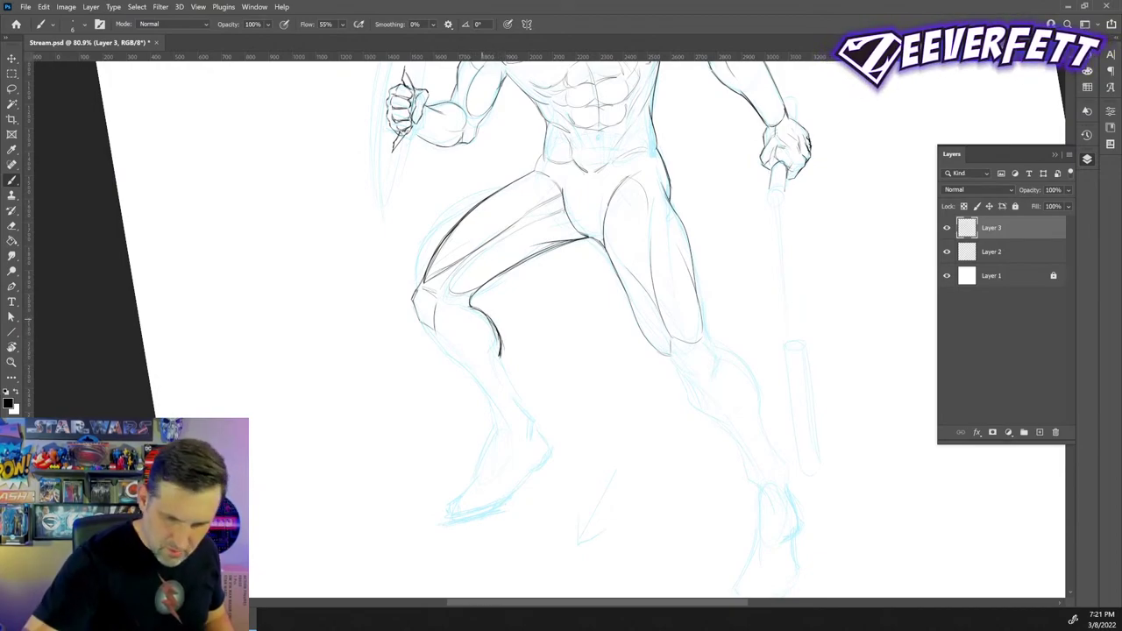
{"action": "key", "text": "ctrl+z"}
{"action": "key", "text": "ctrl+z"}
{"action": "key", "text": "ctrl+z"}
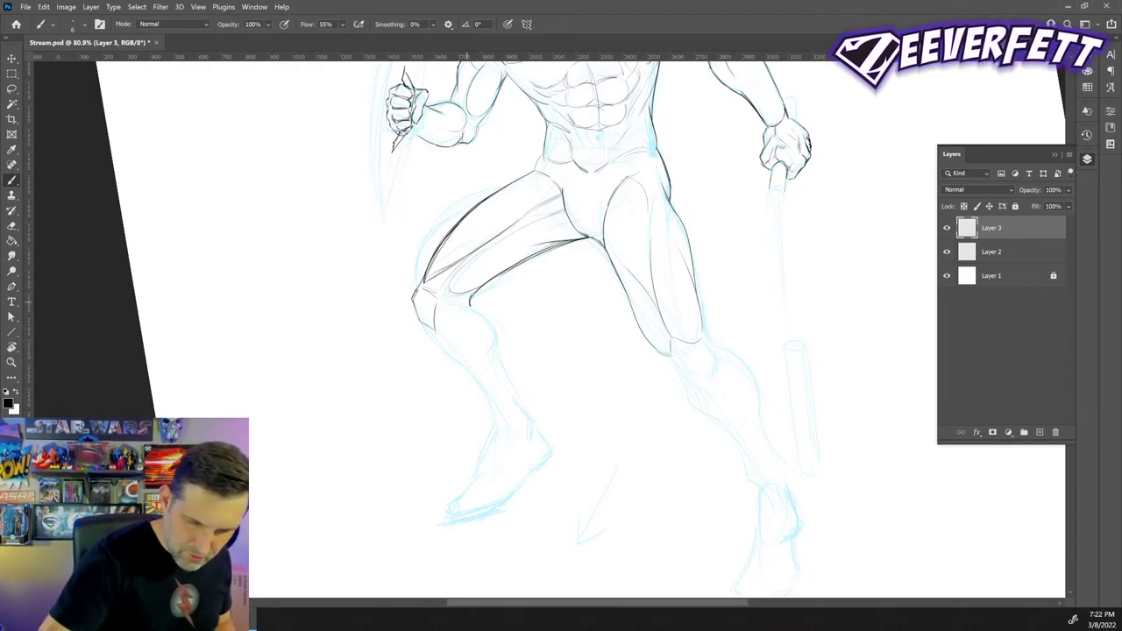
- Draw the raised leg's oval calf muscle and its rear contour running from behind the knee toward the ankle
{"action": "left_click_drag", "start_coordinate": [492, 326], "coordinate": [503, 357]}
{"action": "left_click_drag", "start_coordinate": [491, 305], "coordinate": [501, 360]}
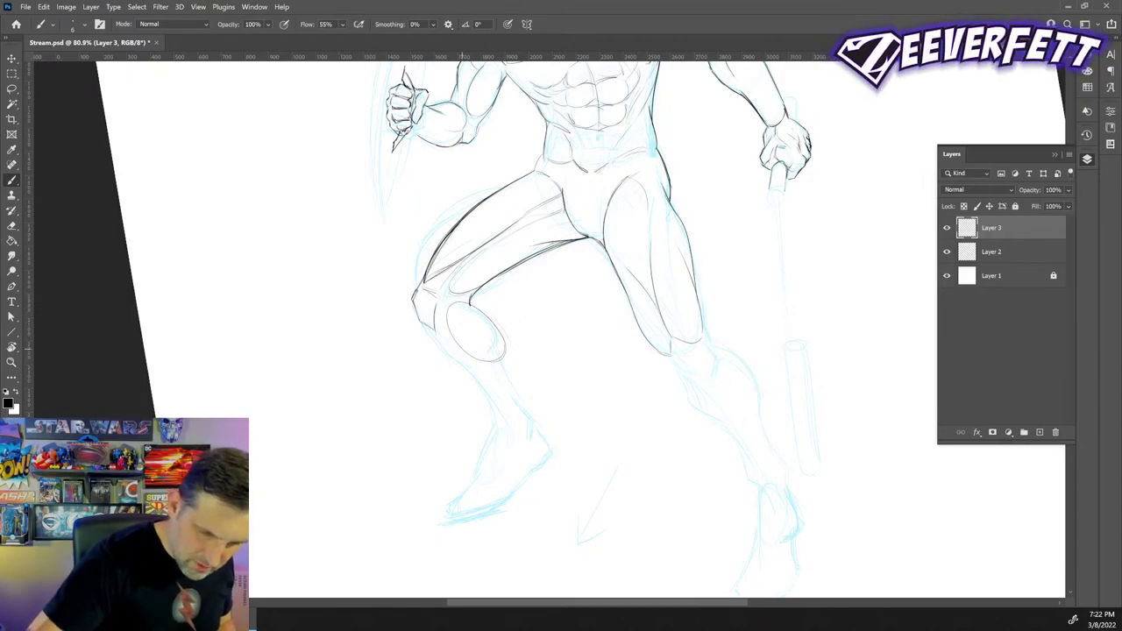
{"action": "mouse_move", "coordinate": [522, 399]}
{"action": "left_mouse_down"}
{"action": "mouse_move", "coordinate": [497, 332]}
{"action": "mouse_move", "coordinate": [470, 304]}
{"action": "left_mouse_up"}
{"action": "mouse_move", "coordinate": [505, 347]}
{"action": "left_mouse_down"}
{"action": "mouse_move", "coordinate": [470, 304]}
{"action": "mouse_move", "coordinate": [449, 327]}
{"action": "left_mouse_up"}
{"action": "key", "text": "ctrl+z"}
{"action": "key", "text": "ctrl+z"}
{"action": "key", "text": "ctrl+z"}
{"action": "key", "text": "ctrl+z"}
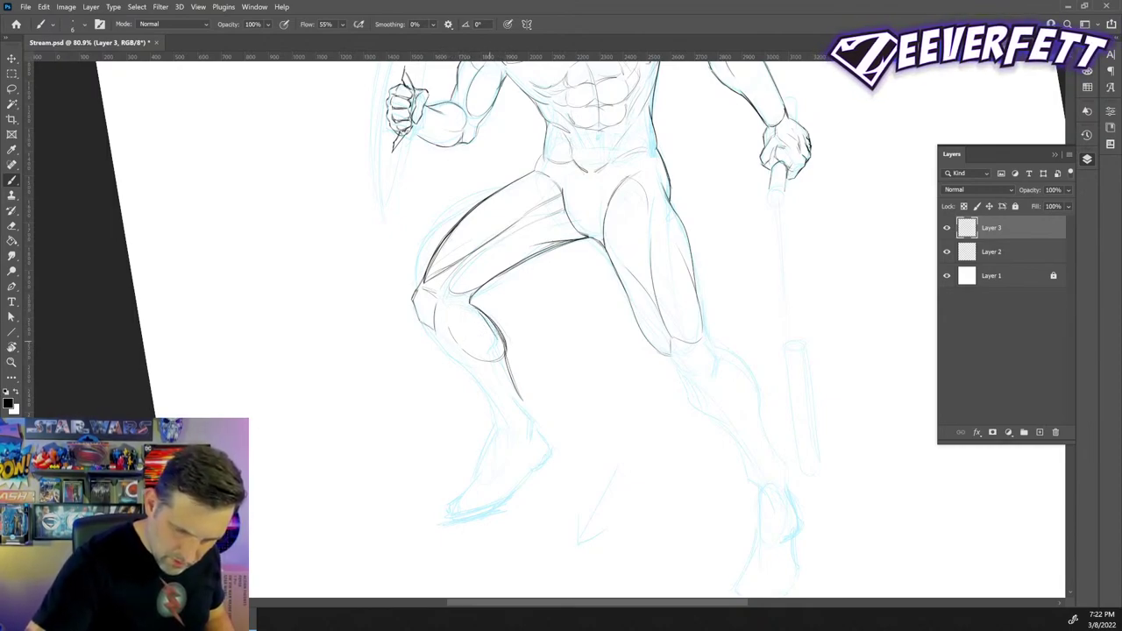
{"action": "key", "text": "ctrl+z"}
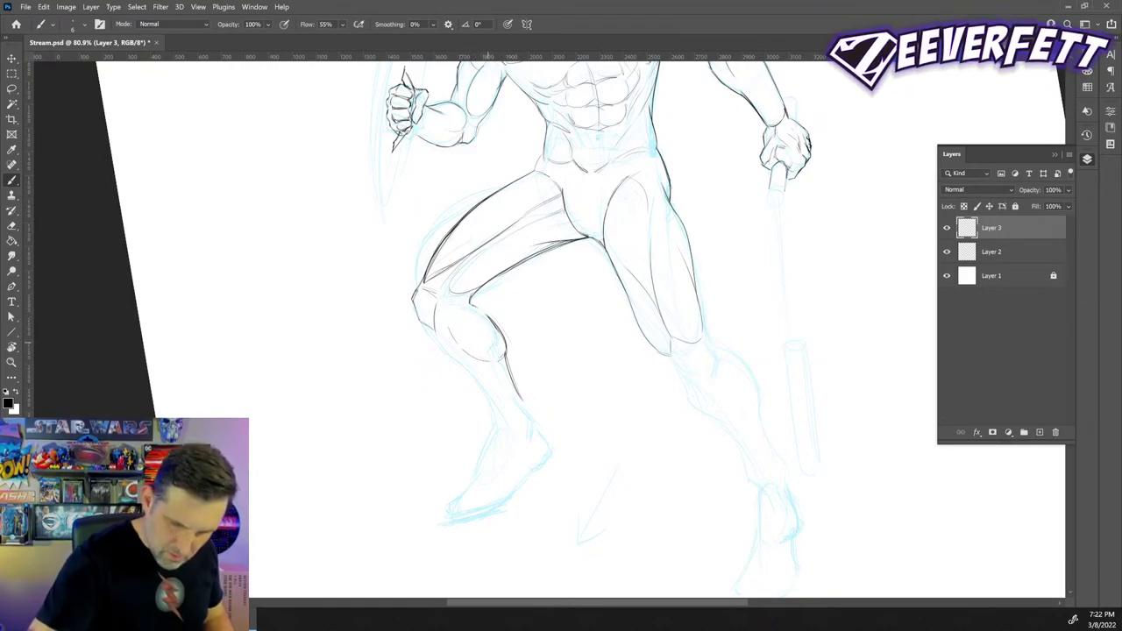
{"action": "left_click_drag", "start_coordinate": [474, 357], "coordinate": [503, 358]}
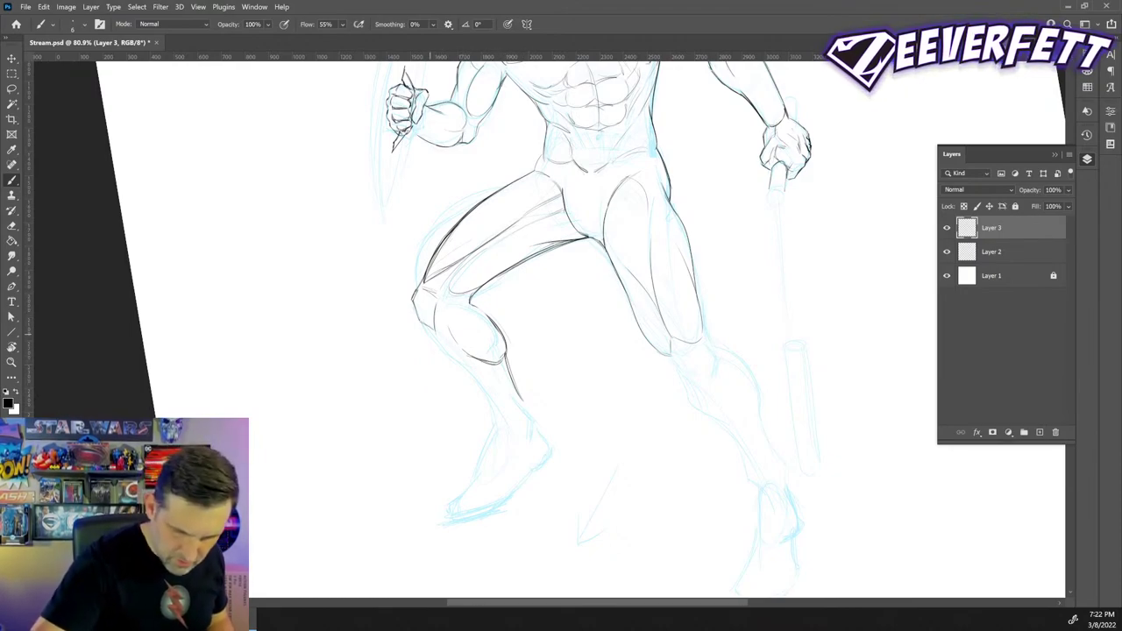
- Outline the raised leg's shin and foot, including the tendon line at the back of the ankle
{"action": "left_click_drag", "start_coordinate": [422, 324], "coordinate": [492, 397]}
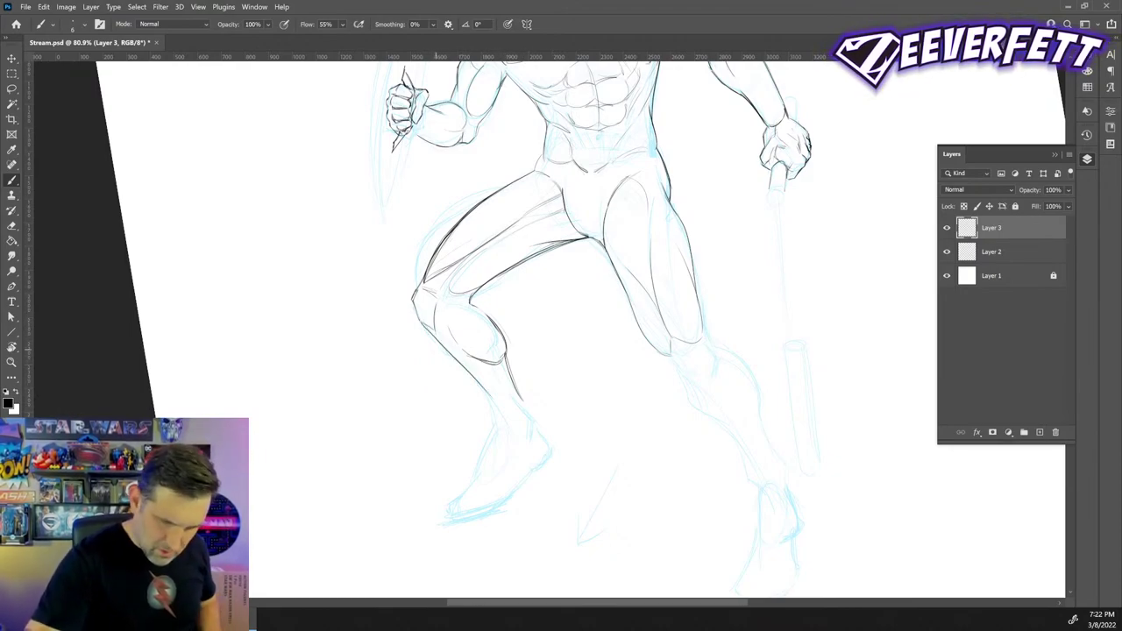
{"action": "mouse_move", "coordinate": [417, 317]}
{"action": "left_mouse_down"}
{"action": "mouse_move", "coordinate": [510, 421]}
{"action": "mouse_move", "coordinate": [481, 452]}
{"action": "mouse_move", "coordinate": [503, 458]}
{"action": "mouse_move", "coordinate": [510, 443]}
{"action": "mouse_move", "coordinate": [456, 478]}
{"action": "mouse_move", "coordinate": [479, 488]}
{"action": "mouse_move", "coordinate": [509, 474]}
{"action": "mouse_move", "coordinate": [532, 447]}
{"action": "mouse_move", "coordinate": [529, 408]}
{"action": "left_mouse_up"}
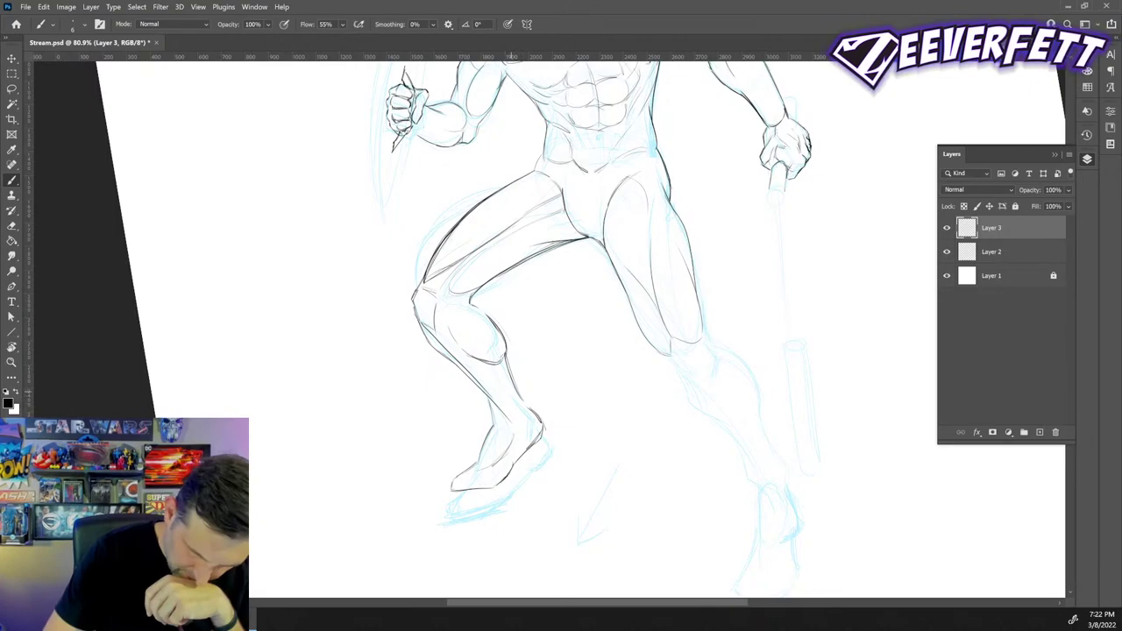
{"action": "left_click_drag", "start_coordinate": [512, 380], "coordinate": [521, 415]}
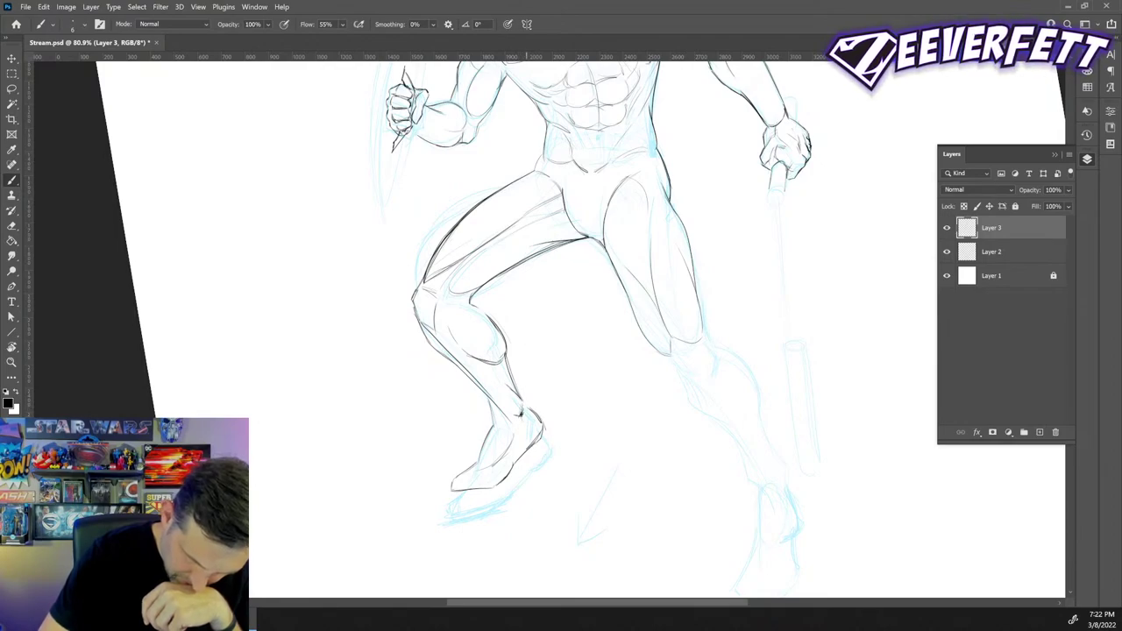
{"action": "left_click_drag", "start_coordinate": [529, 409], "coordinate": [512, 378]}
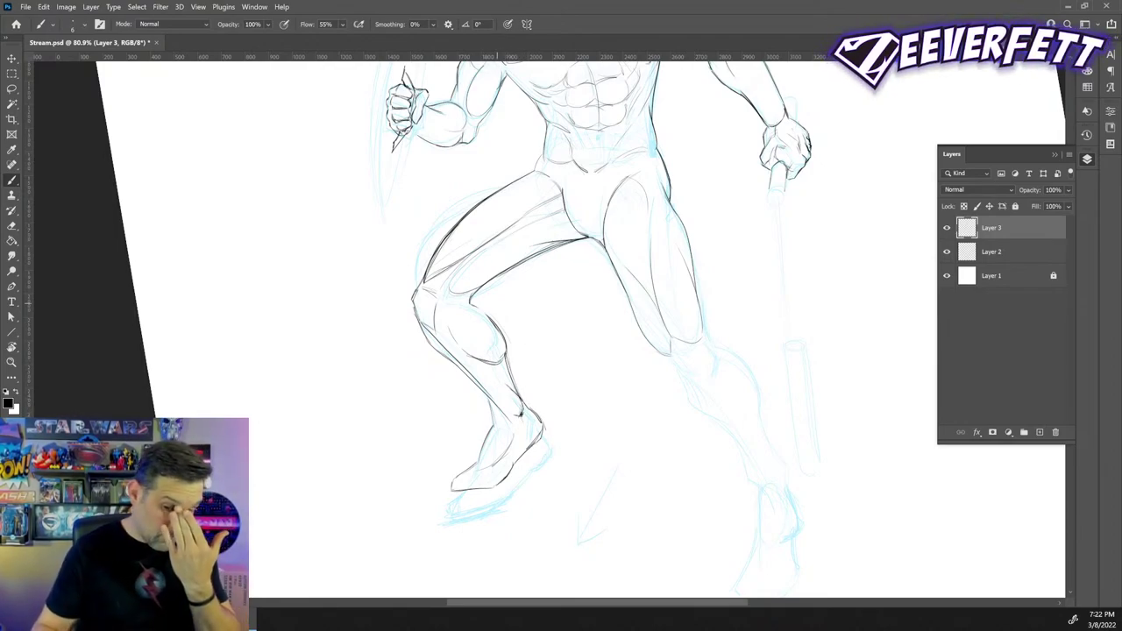
- Outline the standing leg's knee below the thigh muscles, extending the contour on both sides
{"action": "mouse_move", "coordinate": [668, 357]}
{"action": "left_mouse_down"}
{"action": "mouse_move", "coordinate": [692, 375]}
{"action": "mouse_move", "coordinate": [678, 373]}
{"action": "mouse_move", "coordinate": [713, 364]}
{"action": "mouse_move", "coordinate": [712, 350]}
{"action": "left_mouse_up"}
{"action": "left_click_drag", "start_coordinate": [702, 310], "coordinate": [713, 373]}
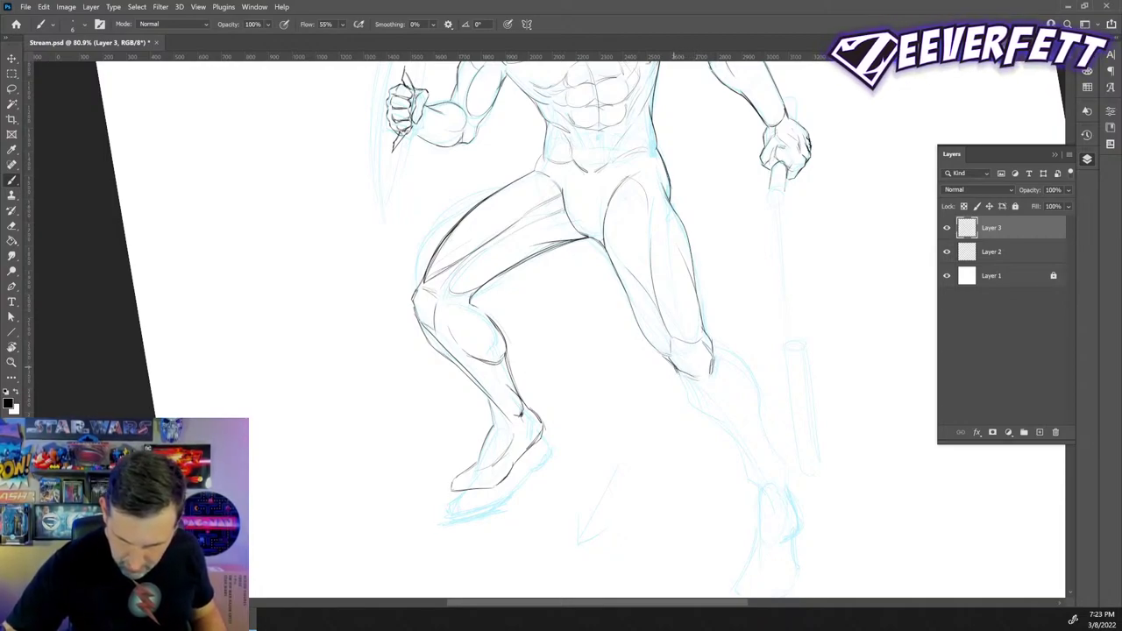
- Outline the standing leg's shin and calf below the knee, adding the inner muscle line, the ankle and the heel
{"action": "mouse_move", "coordinate": [675, 371]}
{"action": "left_mouse_down"}
{"action": "mouse_move", "coordinate": [682, 400]}
{"action": "mouse_move", "coordinate": [734, 438]}
{"action": "left_mouse_up"}
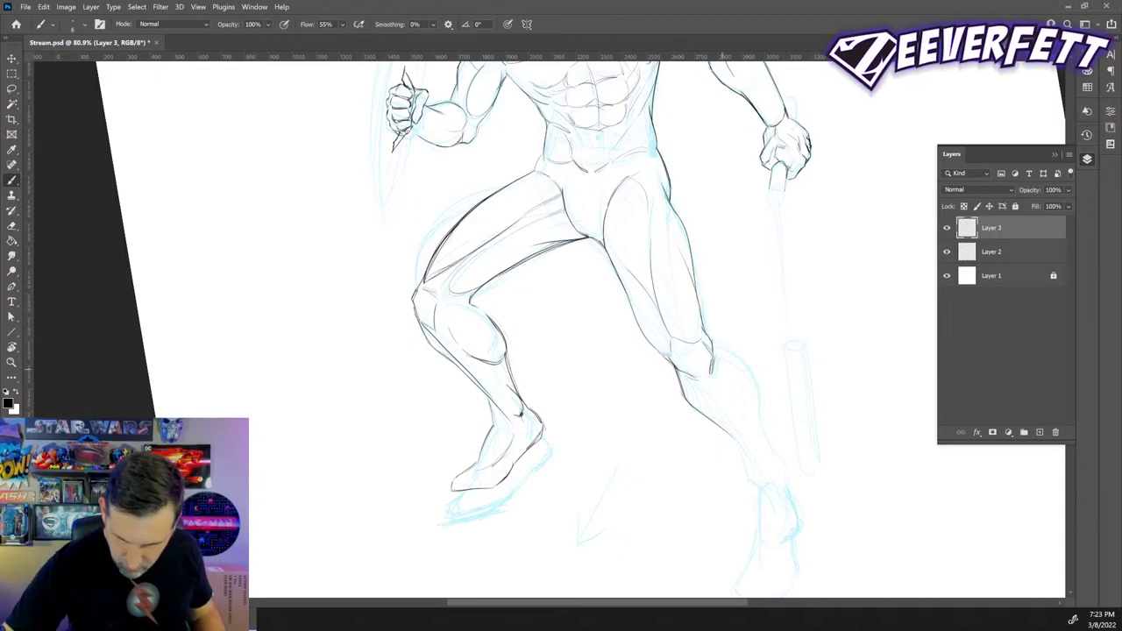
{"action": "mouse_move", "coordinate": [713, 345]}
{"action": "left_mouse_down"}
{"action": "mouse_move", "coordinate": [741, 359]}
{"action": "mouse_move", "coordinate": [779, 460]}
{"action": "mouse_move", "coordinate": [789, 503]}
{"action": "mouse_move", "coordinate": [759, 506]}
{"action": "left_mouse_up"}
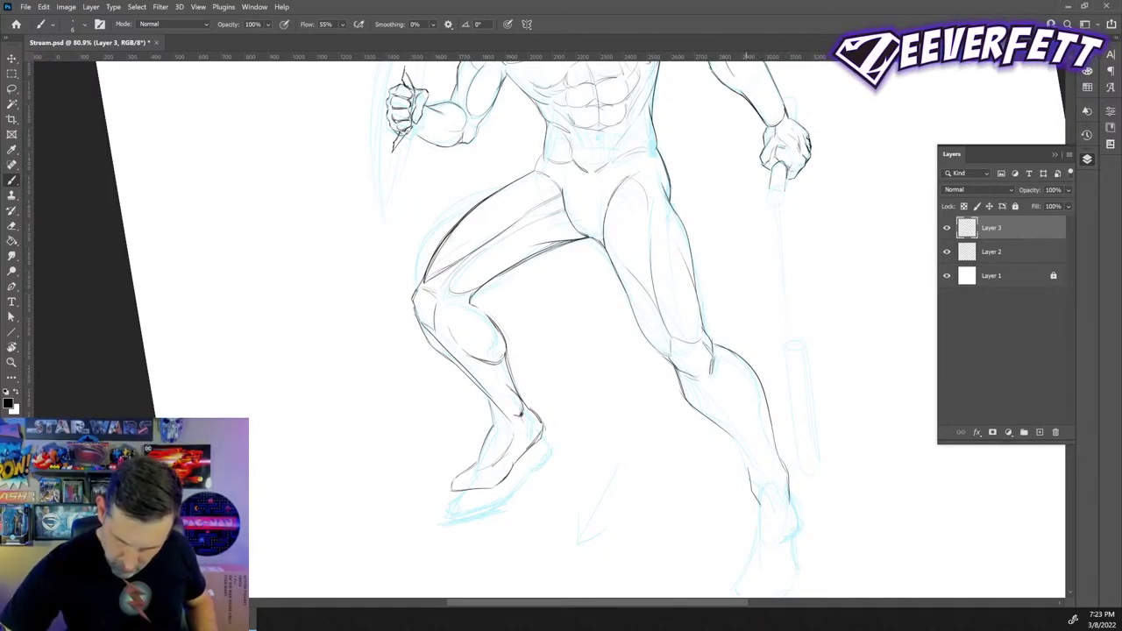
{"action": "left_click_drag", "start_coordinate": [732, 437], "coordinate": [750, 476]}
{"action": "left_click_drag", "start_coordinate": [712, 394], "coordinate": [759, 489]}
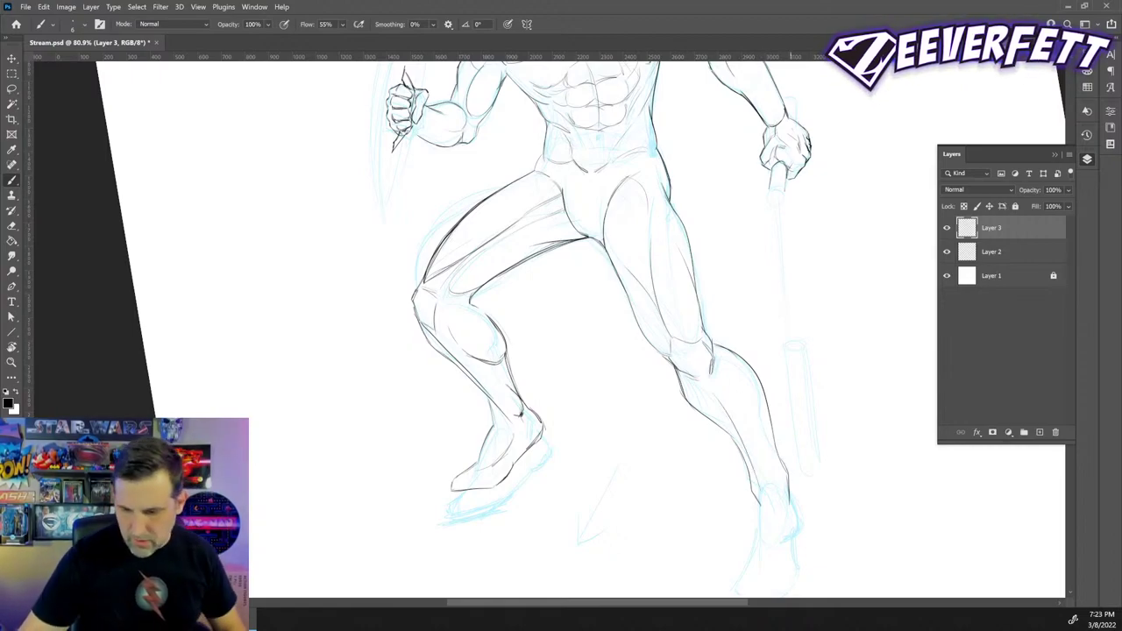
{"action": "left_click_drag", "start_coordinate": [759, 505], "coordinate": [759, 541]}
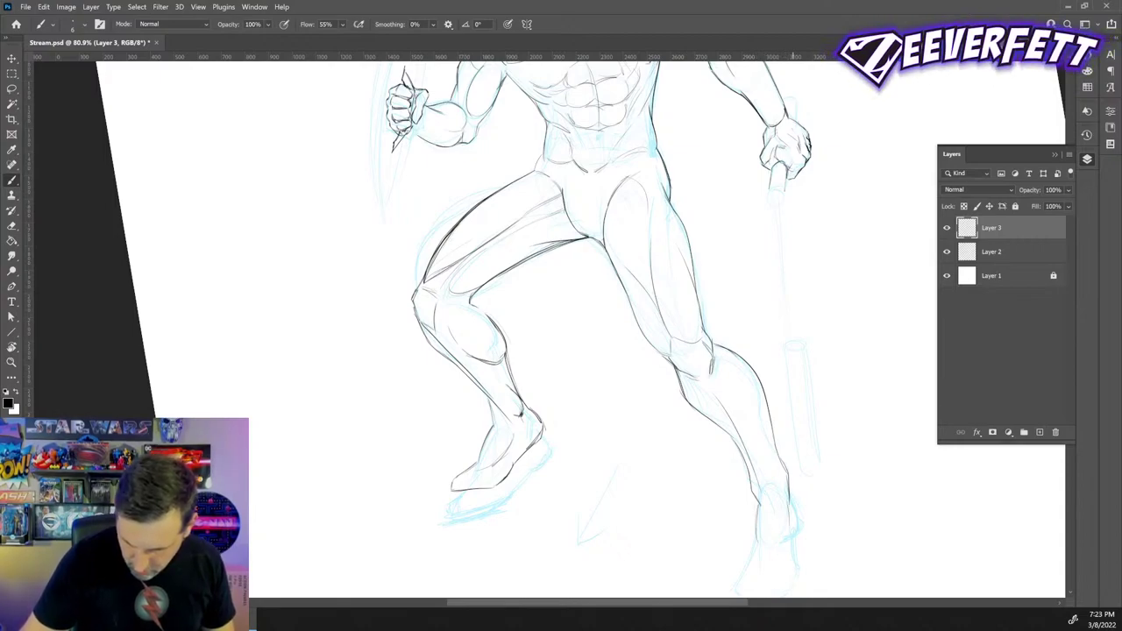
{"action": "left_click_drag", "start_coordinate": [790, 495], "coordinate": [797, 520]}
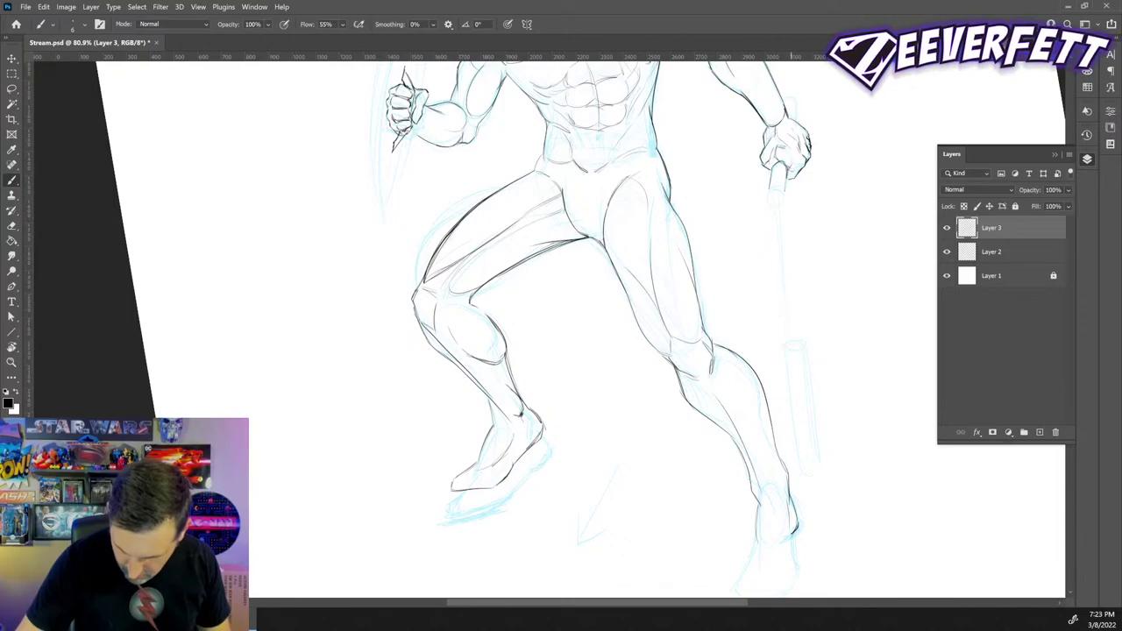
- Outline the standing leg's forward-facing foot, redrawing its sole edge and the instep line below the ankle
{"action": "mouse_move", "coordinate": [756, 540]}
{"action": "left_mouse_down"}
{"action": "mouse_move", "coordinate": [738, 582]}
{"action": "mouse_move", "coordinate": [663, 376]}
{"action": "left_mouse_up"}
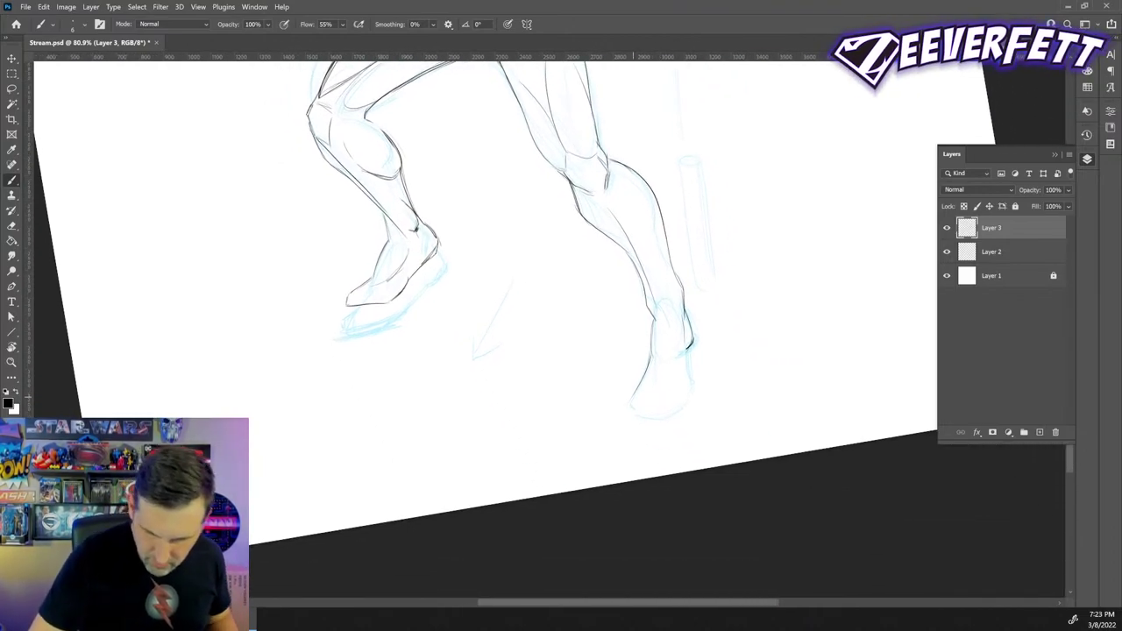
{"action": "mouse_move", "coordinate": [634, 419]}
{"action": "left_mouse_down"}
{"action": "mouse_move", "coordinate": [673, 417]}
{"action": "mouse_move", "coordinate": [694, 394]}
{"action": "left_mouse_up"}
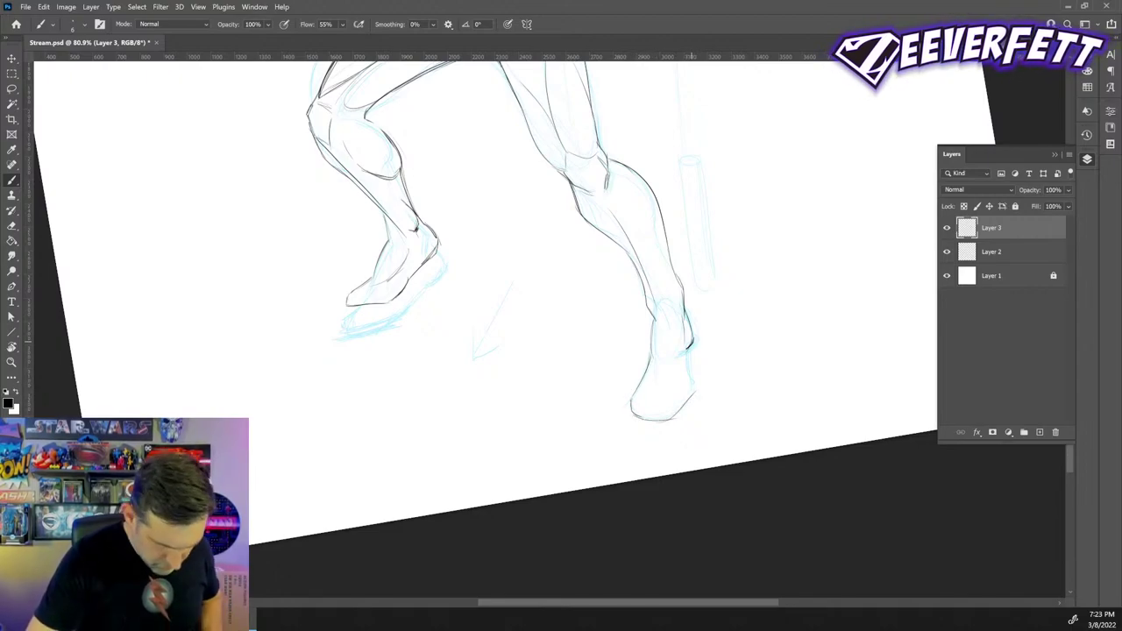
{"action": "key", "text": "ctrl+z"}
{"action": "mouse_move", "coordinate": [664, 420]}
{"action": "left_mouse_down"}
{"action": "mouse_move", "coordinate": [693, 391]}
{"action": "mouse_move", "coordinate": [686, 354]}
{"action": "mouse_move", "coordinate": [673, 357]}
{"action": "mouse_move", "coordinate": [671, 318]}
{"action": "left_mouse_up"}
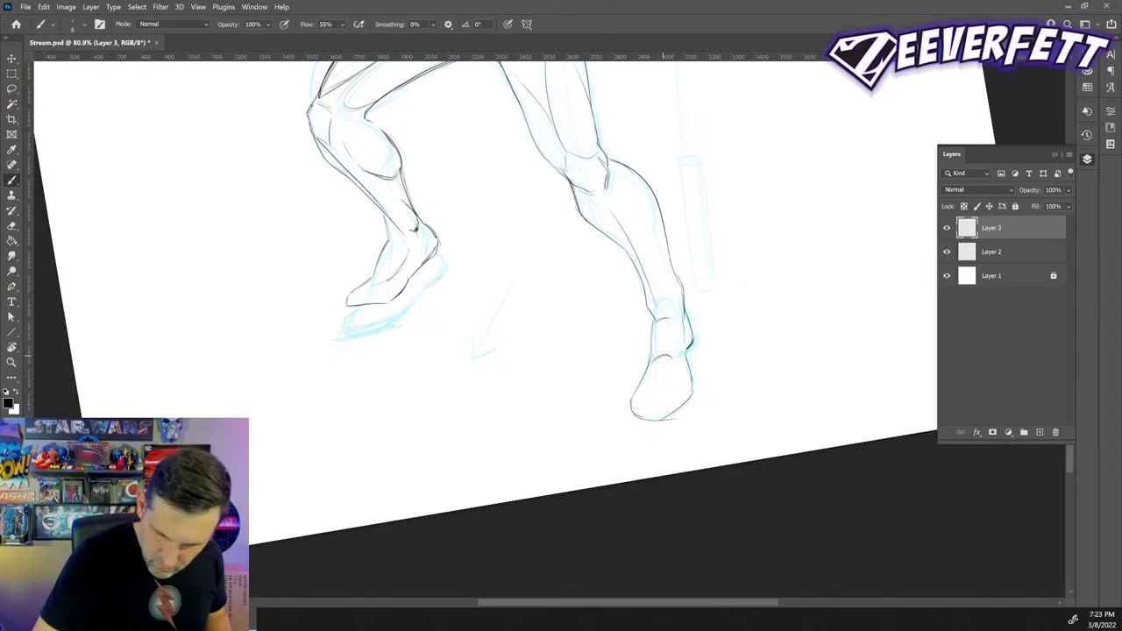
{"action": "key", "text": "ctrl+z"}
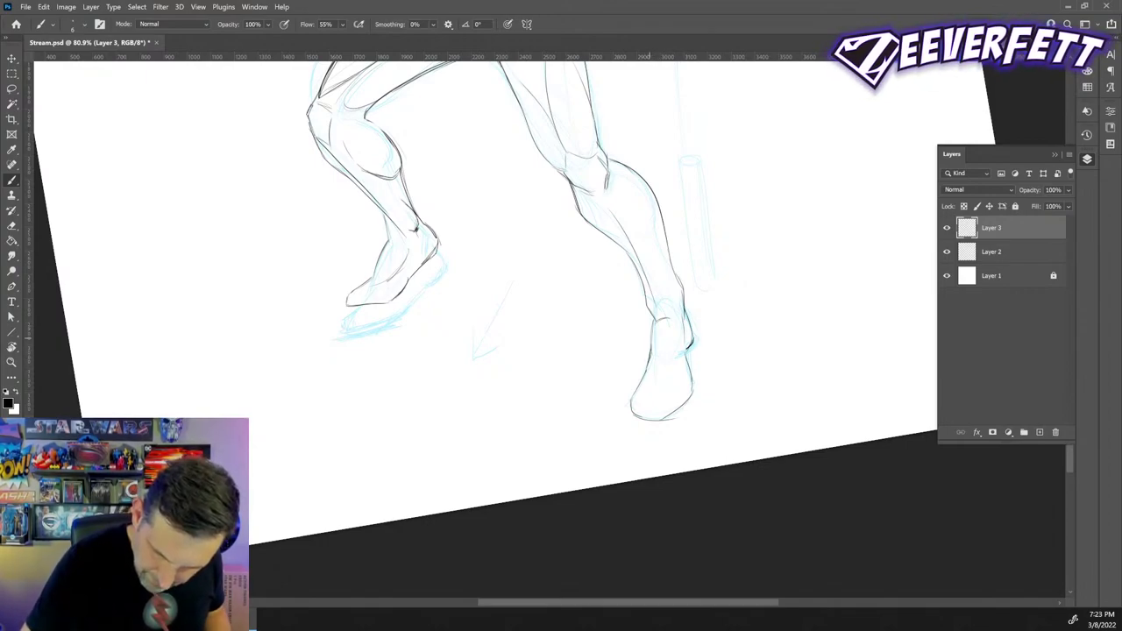
{"action": "mouse_move", "coordinate": [649, 355]}
{"action": "left_mouse_down"}
{"action": "mouse_move", "coordinate": [653, 321]}
{"action": "mouse_move", "coordinate": [678, 361]}
{"action": "left_mouse_up"}
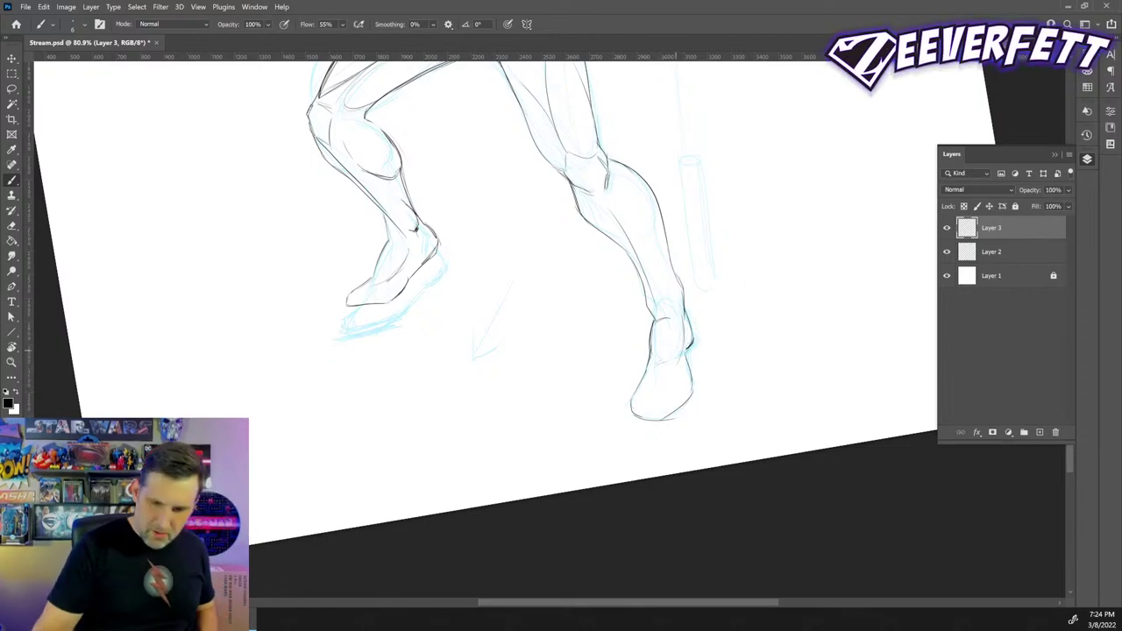
- Hide the blue sketch on Layer 2 and lasso-select the hero's head on Layer 3
{"action": "left_click", "coordinate": [946, 251]}
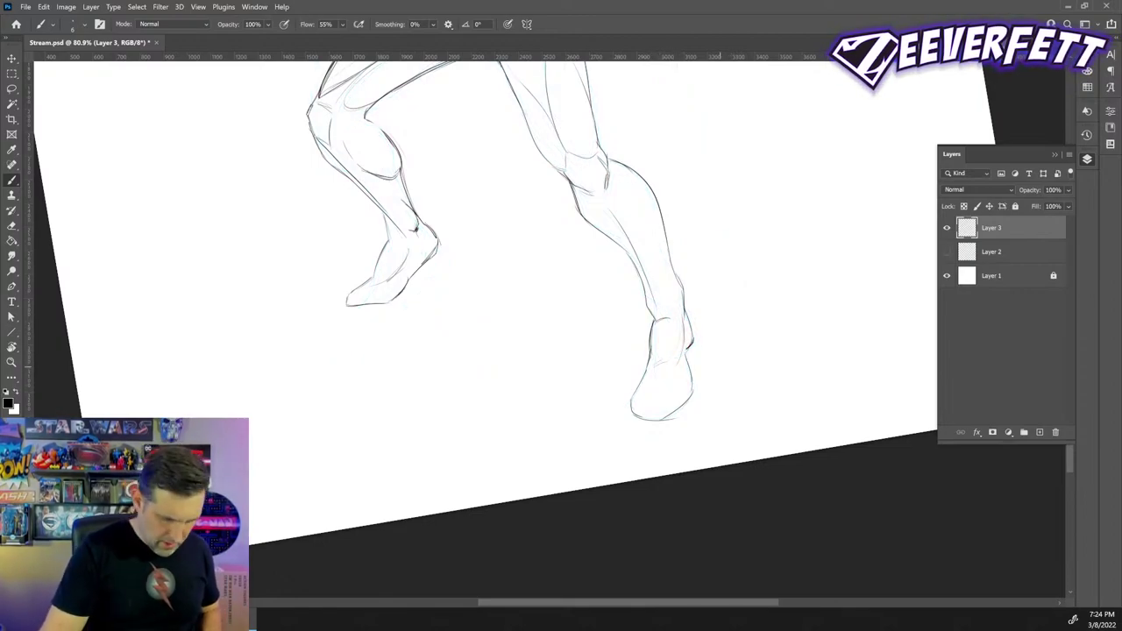
{"action": "key", "text": "ctrl+0"}
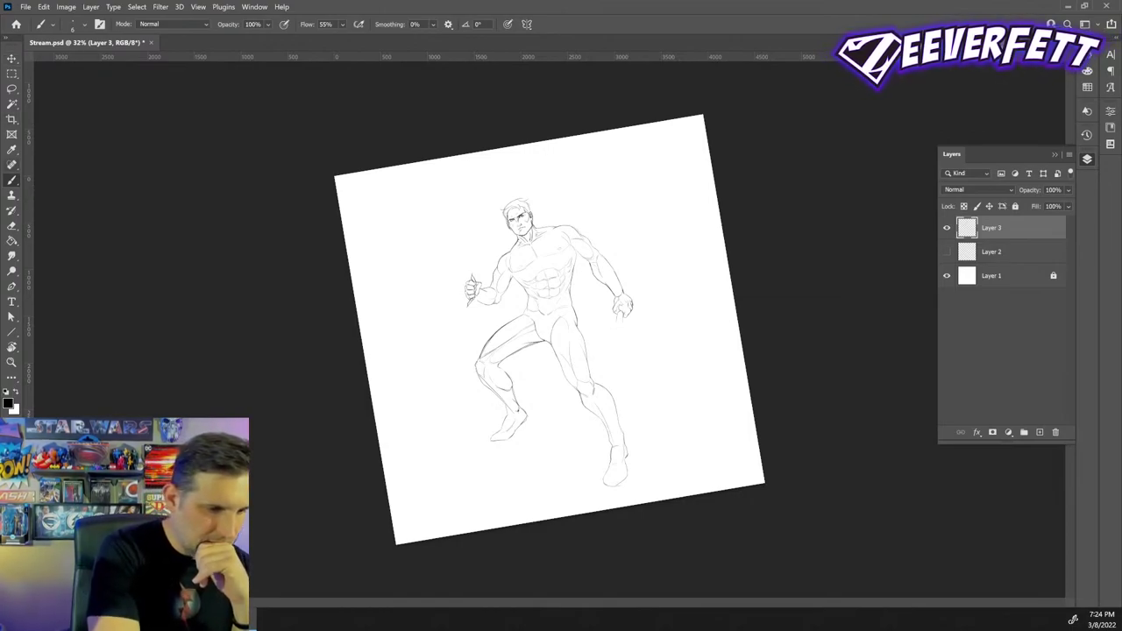
{"action": "key", "text": "l"}
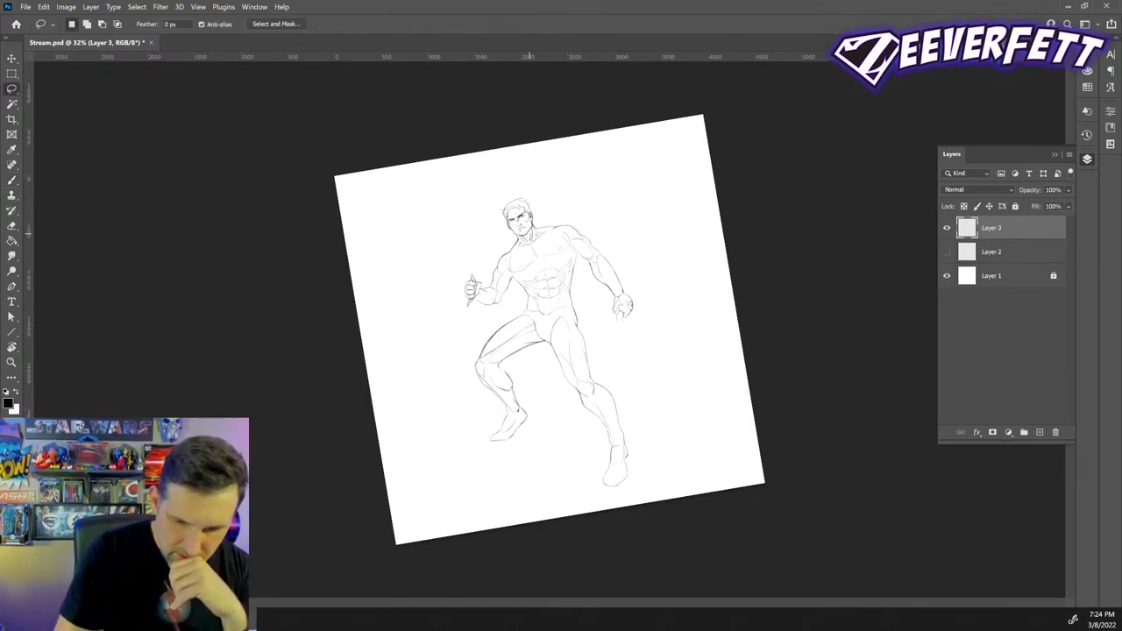
{"action": "mouse_move", "coordinate": [537, 219]}
{"action": "left_mouse_down"}
{"action": "mouse_move", "coordinate": [523, 191]}
{"action": "mouse_move", "coordinate": [500, 202]}
{"action": "mouse_move", "coordinate": [506, 232]}
{"action": "left_mouse_up"}
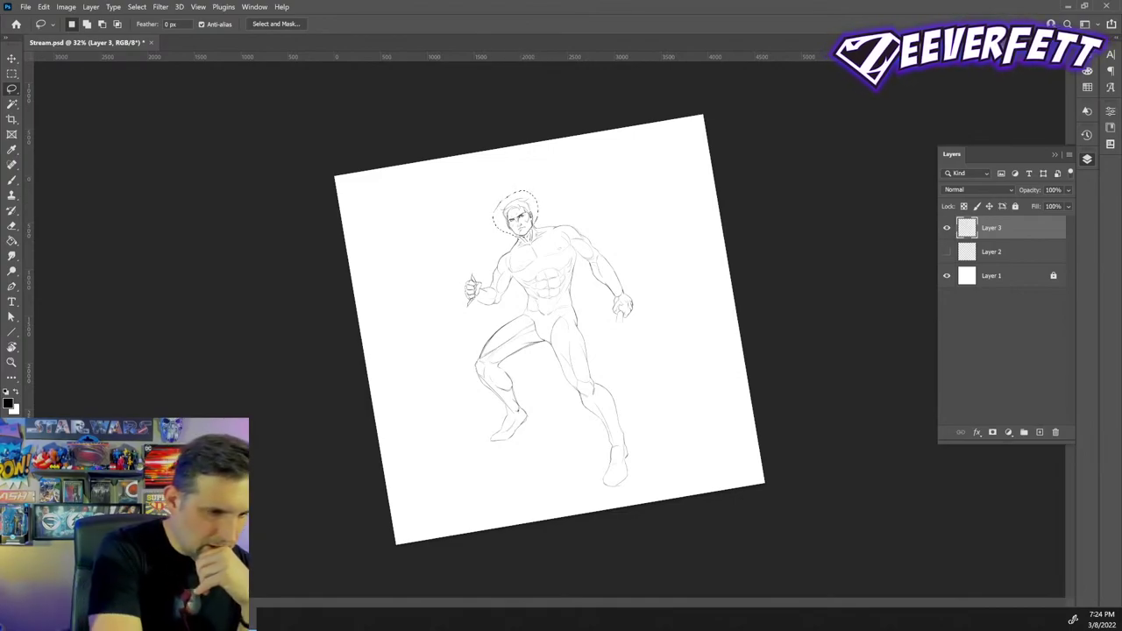
- Try enlarging the selected head to about 103%, and undo the transform back to the lasso selection
{"action": "key", "text": "v"}
{"action": "left_click_drag", "start_coordinate": [535, 190], "coordinate": [536, 188]}
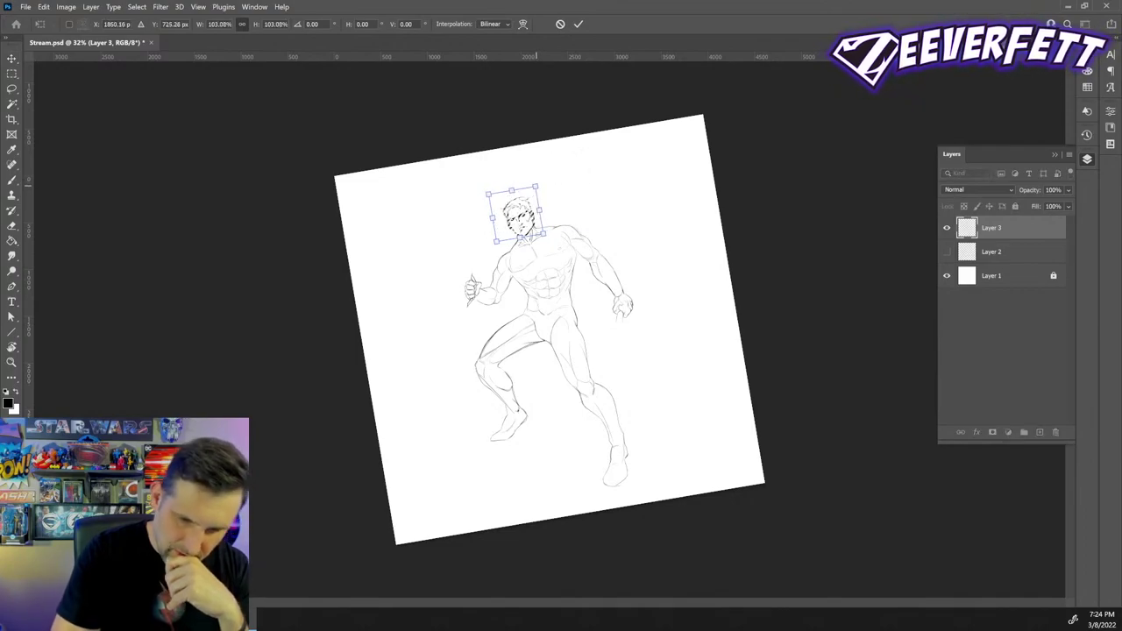
{"action": "key", "text": "Return"}
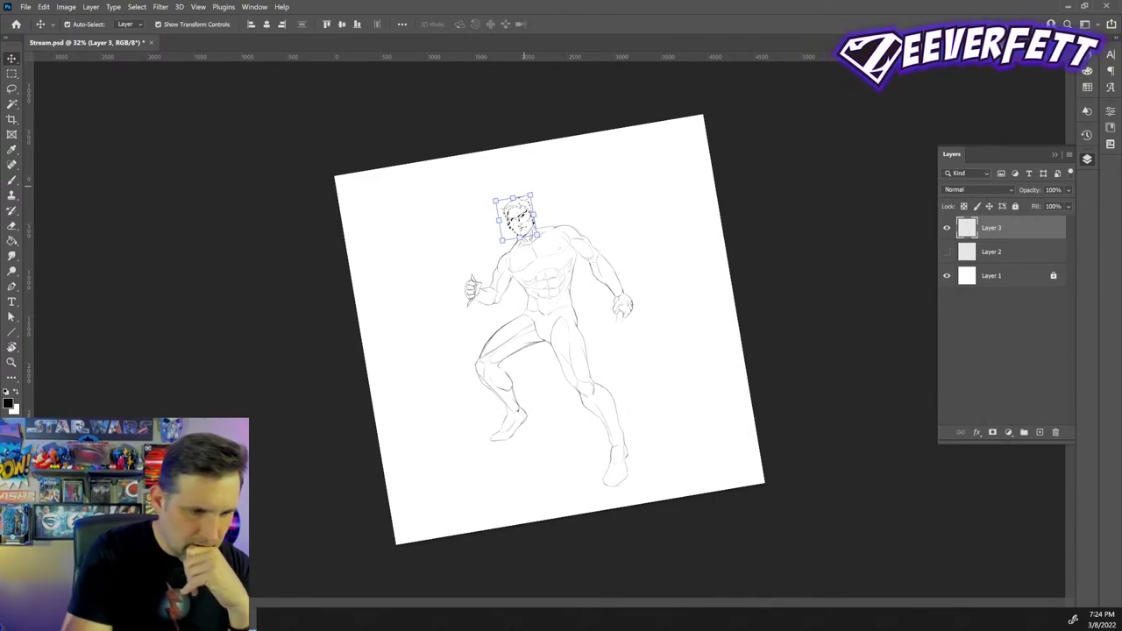
{"action": "key", "text": "m"}
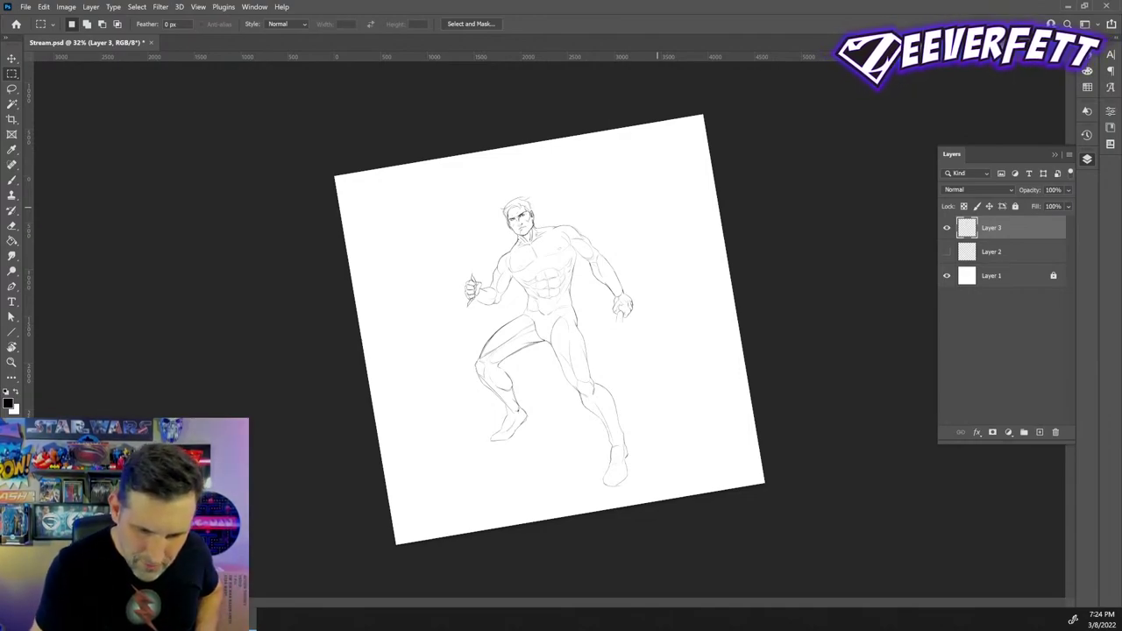
{"action": "key", "text": "ctrl+z"}
{"action": "key", "text": "ctrl+z"}
{"action": "key", "text": "ctrl+z"}
{"action": "key", "text": "ctrl+z"}
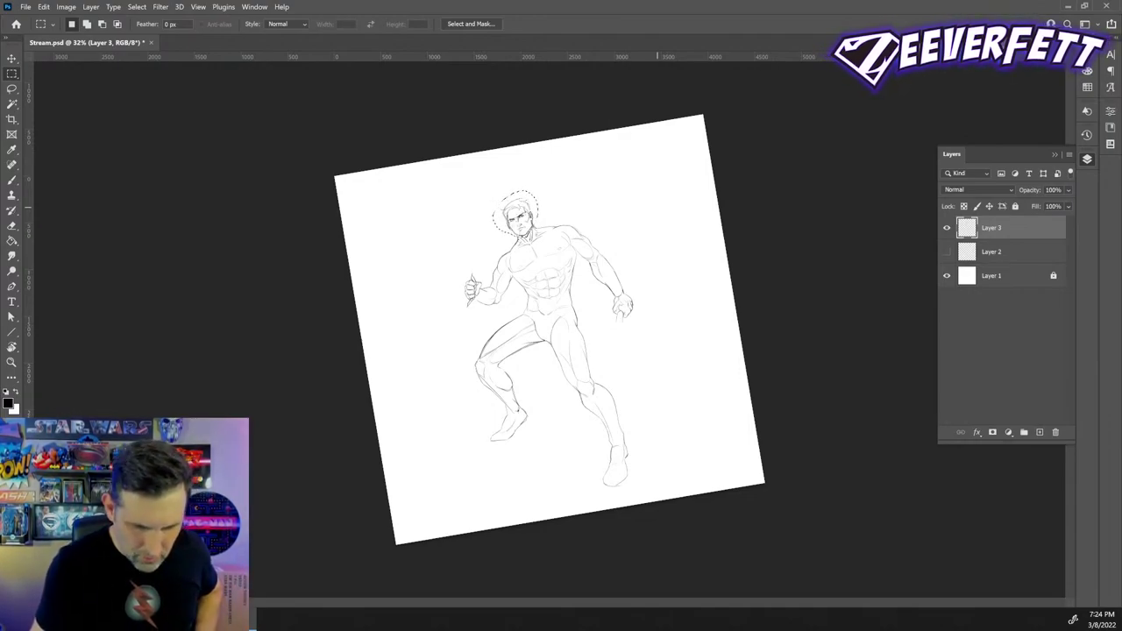
- Scale the selected head up to 105% and apply the transform
{"action": "key", "text": "v"}
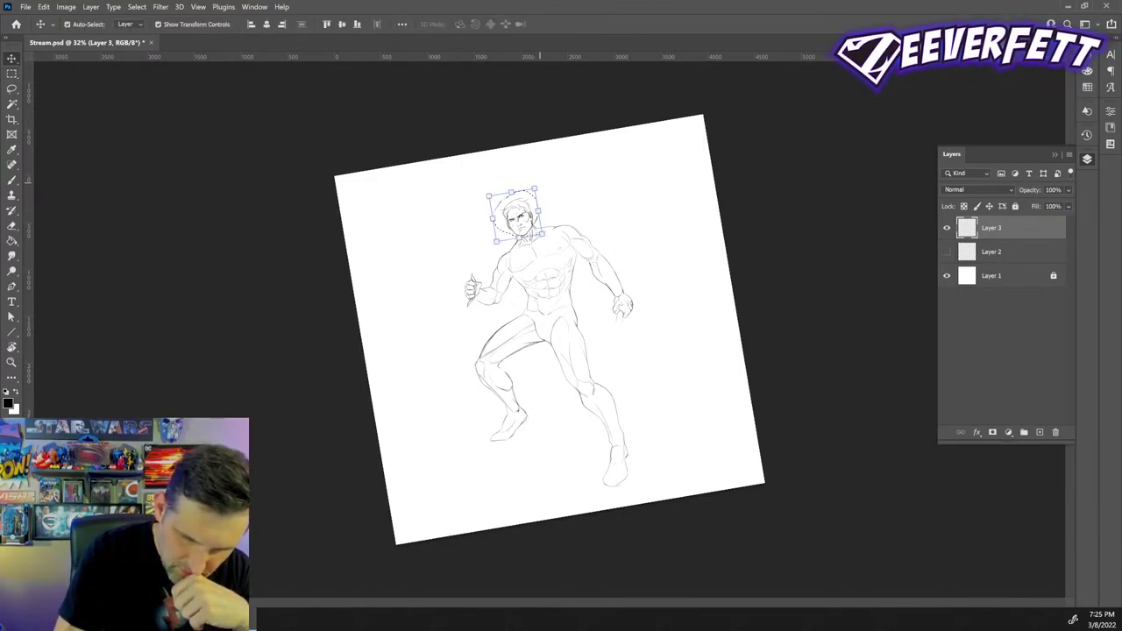
{"action": "left_click_drag", "start_coordinate": [535, 187], "coordinate": [537, 186]}
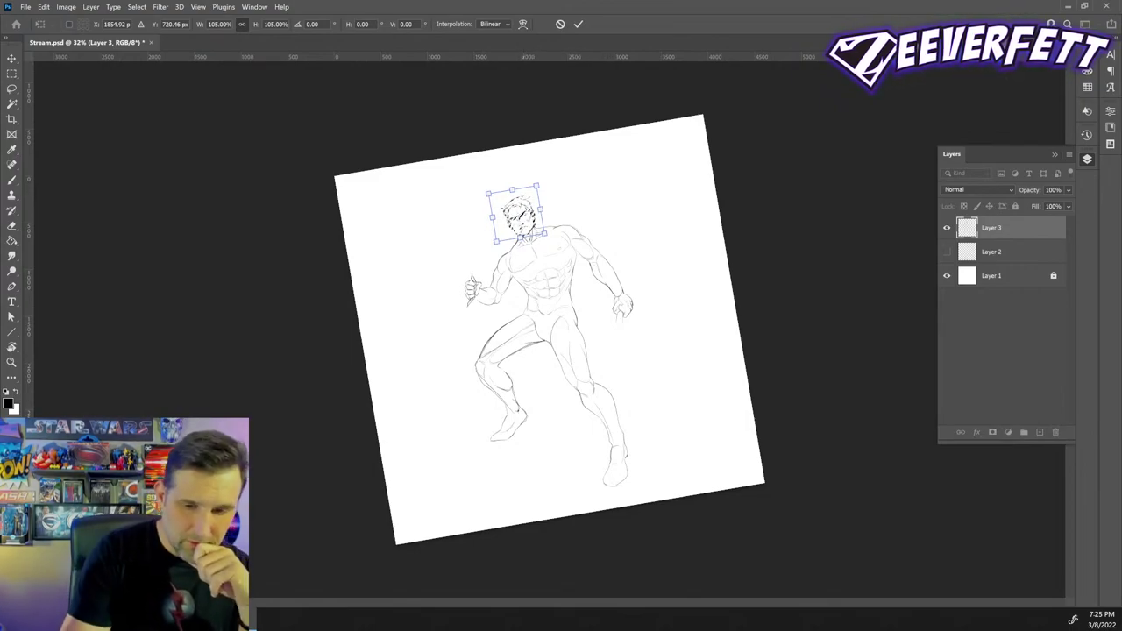
{"action": "key", "text": "Return"}
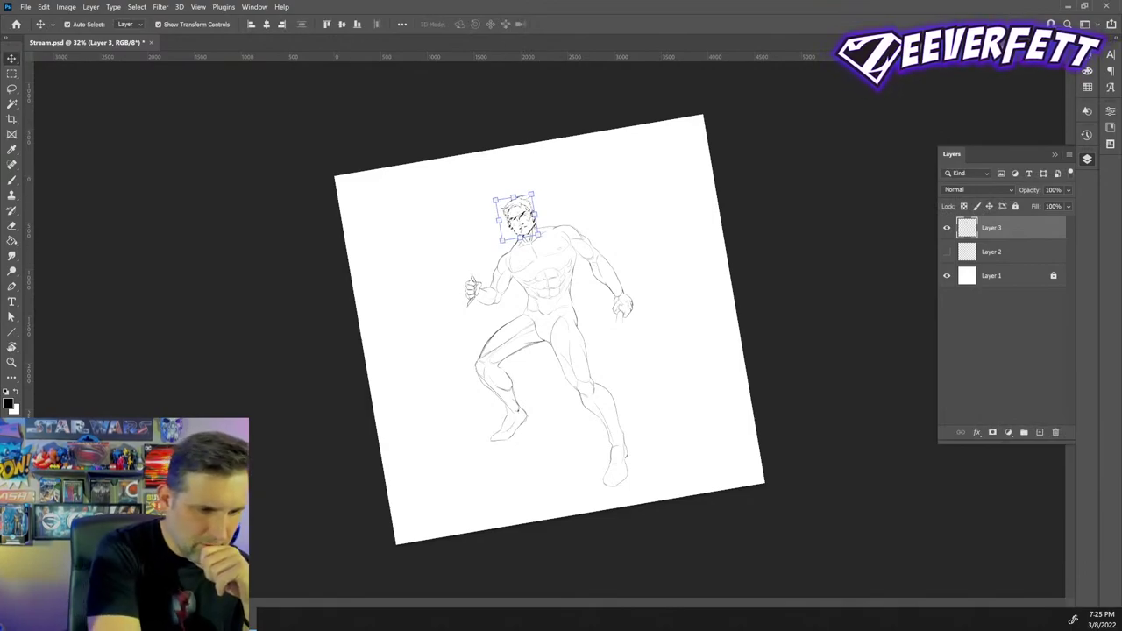
{"action": "key", "text": "ctrl+d"}
- Lasso the entire standing leg, scale it proportionally down to about 91%, and deselect it
{"action": "key", "text": "l"}
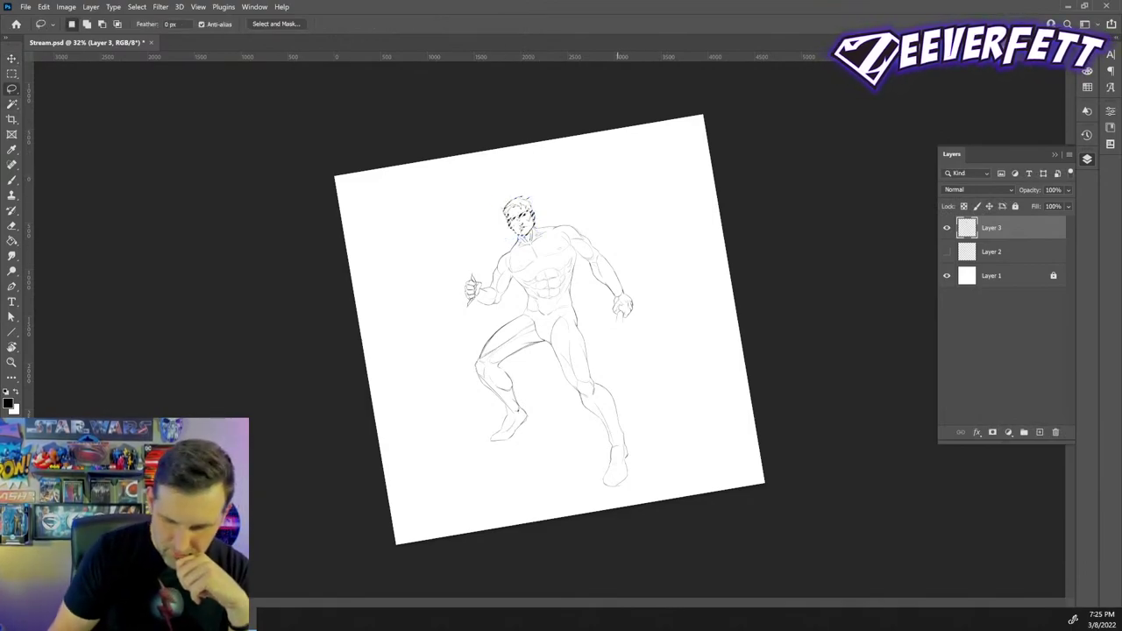
{"action": "mouse_move", "coordinate": [649, 481]}
{"action": "left_mouse_down"}
{"action": "mouse_move", "coordinate": [602, 500]}
{"action": "mouse_move", "coordinate": [628, 379]}
{"action": "mouse_move", "coordinate": [570, 321]}
{"action": "mouse_move", "coordinate": [550, 317]}
{"action": "mouse_move", "coordinate": [568, 503]}
{"action": "left_mouse_up"}
{"action": "key", "text": "v"}
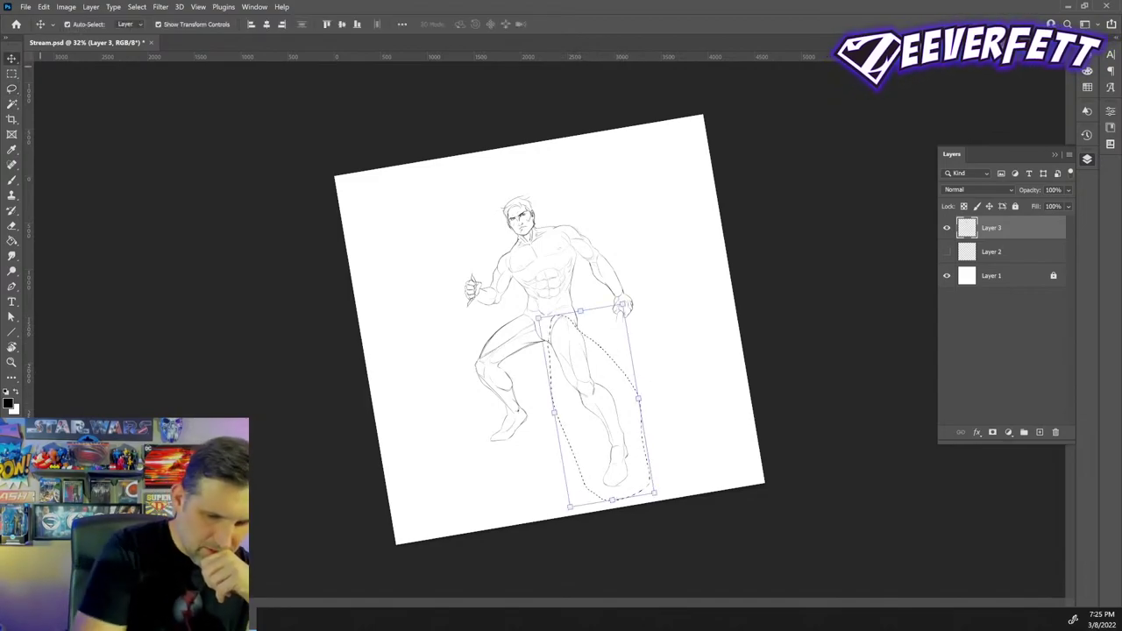
{"action": "left_click_drag", "start_coordinate": [653, 494], "coordinate": [644, 476]}
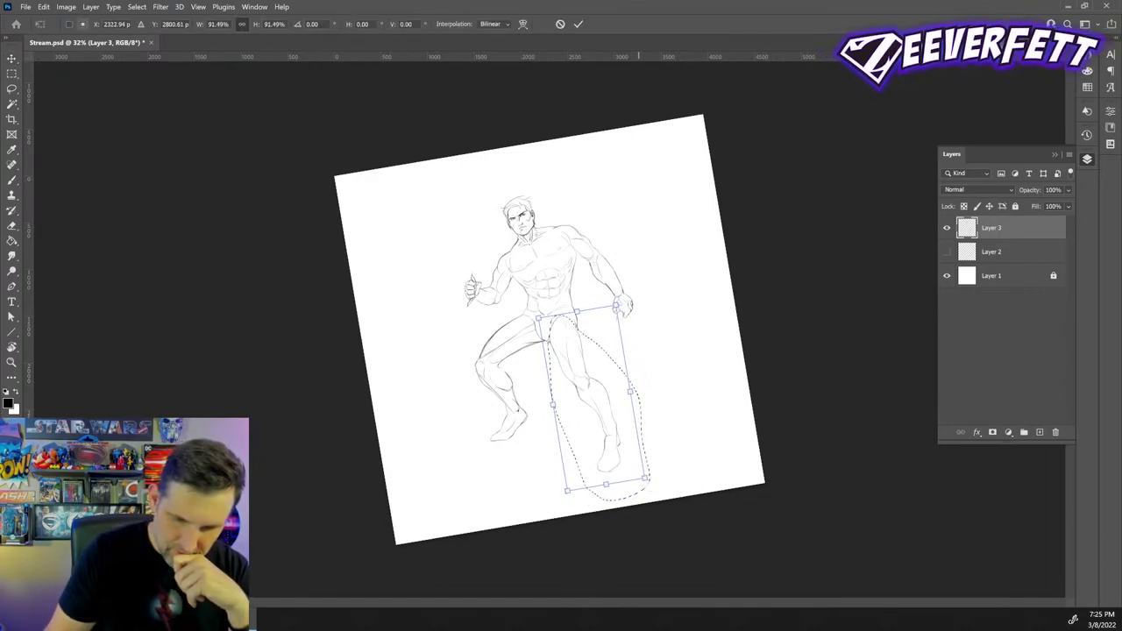
{"action": "key", "text": "Return"}
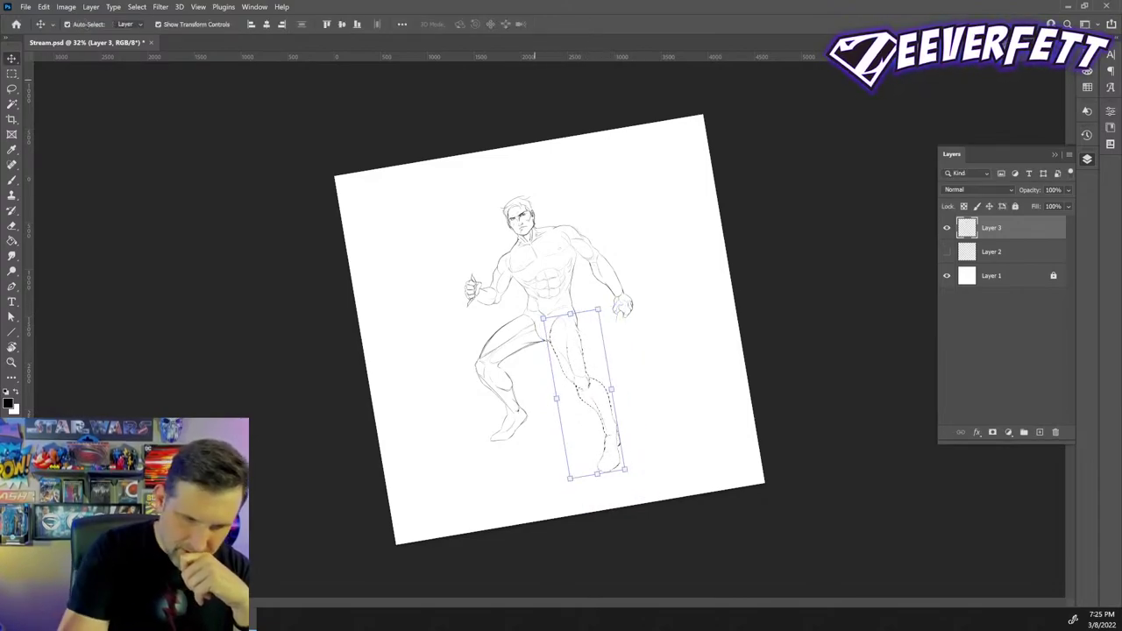
{"action": "key", "text": "m"}
{"action": "key", "text": "ctrl+d"}
{"action": "left_click_drag", "start_coordinate": [662, 306], "coordinate": [667, 310]}
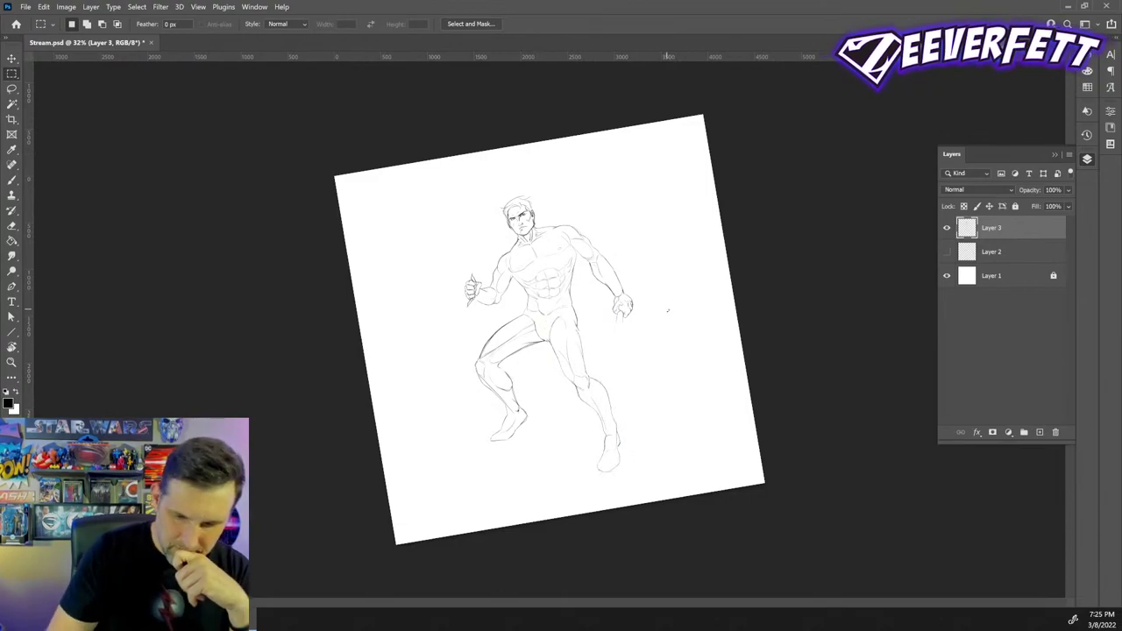
- Redraw the standing leg's outer thigh contour so it joins the hip line after the scaling
{"action": "key", "text": "z"}
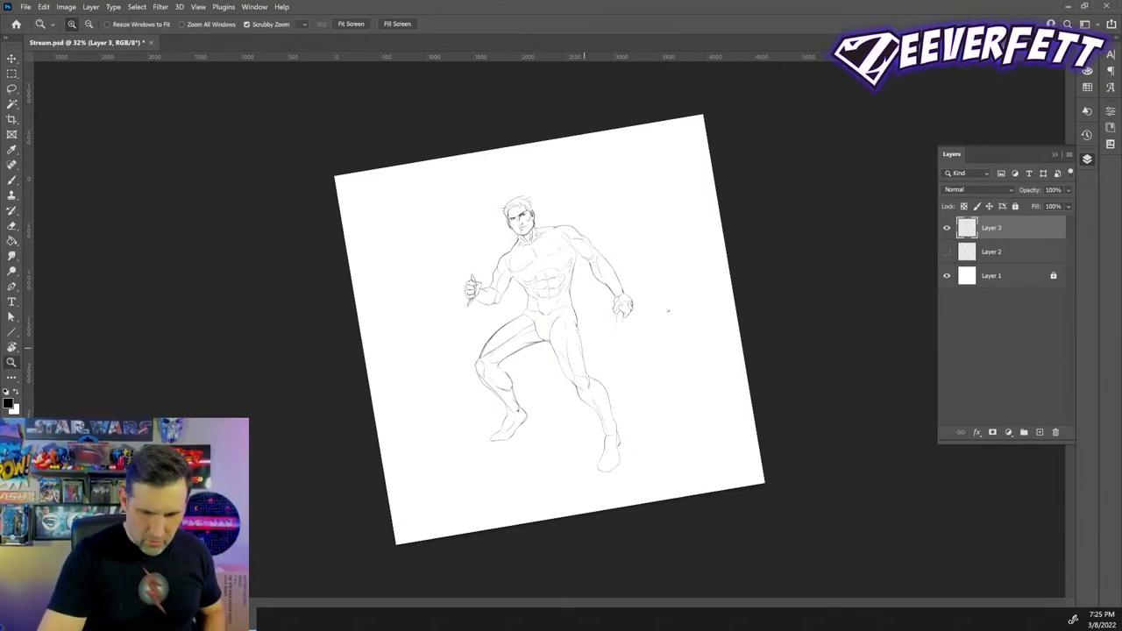
{"action": "left_click_drag", "start_coordinate": [587, 343], "coordinate": [638, 296]}
{"action": "key", "text": "m"}
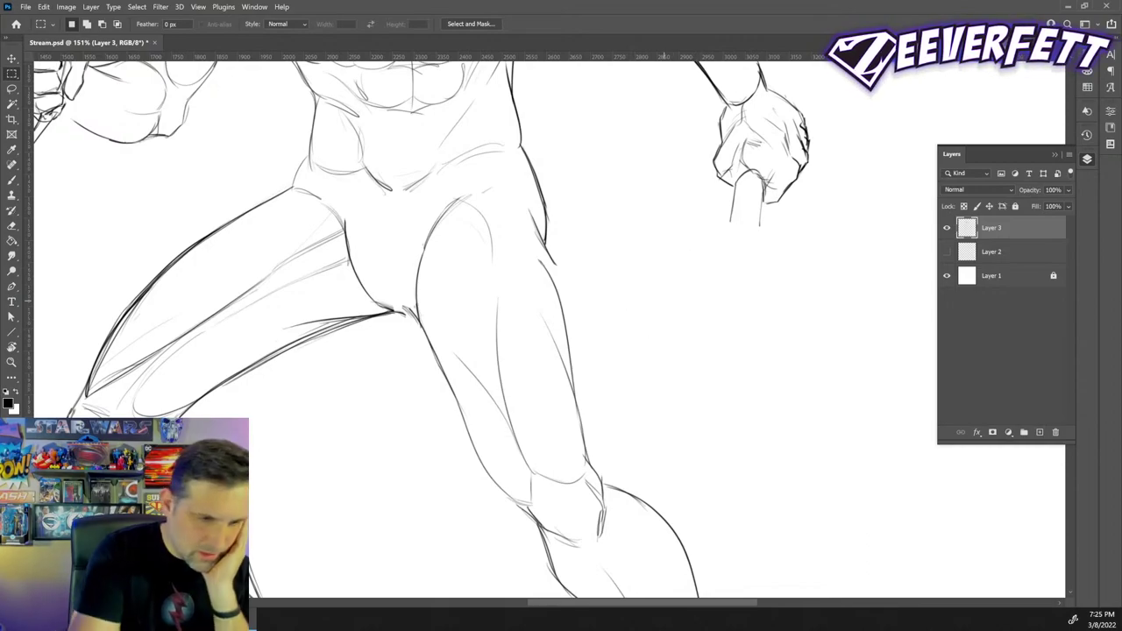
{"action": "key", "text": "b"}
{"action": "key", "text": "ctrl+z"}
{"action": "key", "text": "ctrl+z"}
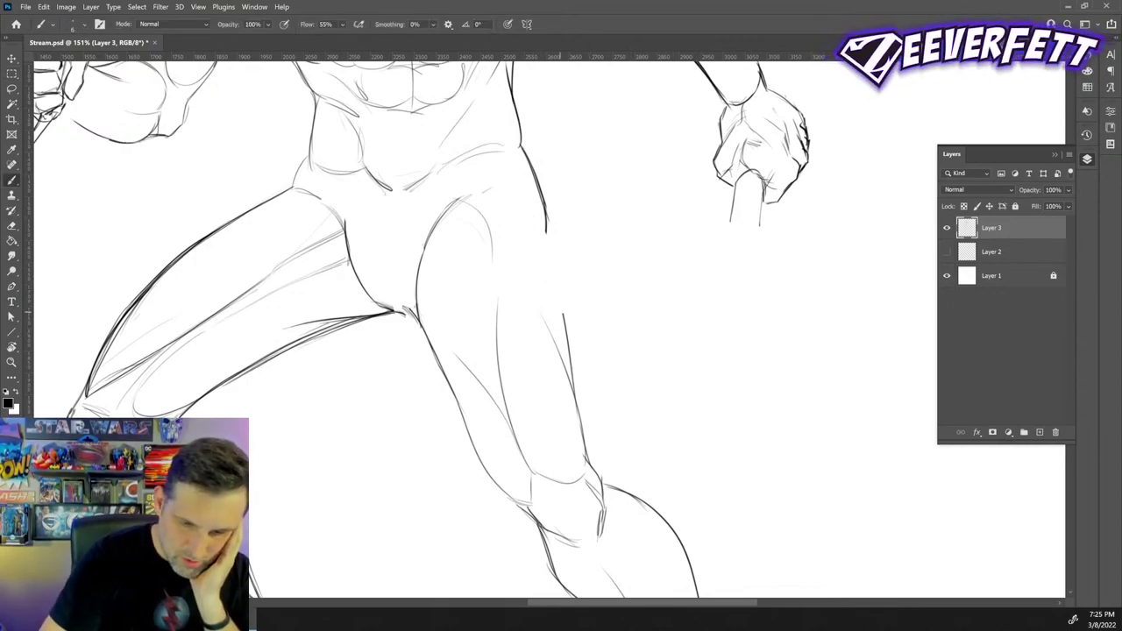
{"action": "left_click_drag", "start_coordinate": [564, 326], "coordinate": [531, 238]}
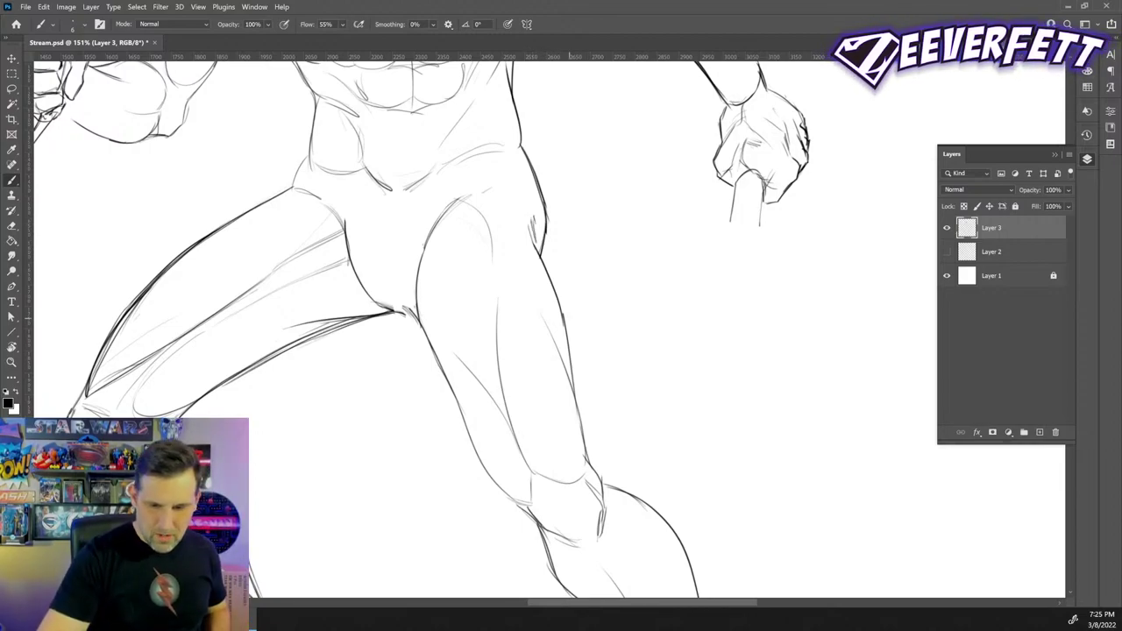
- Show the Layer 2 sketch again and toggle Layer 3's visibility to compare the refined figure with it
{"action": "key", "text": "z"}
{"action": "left_click_drag", "start_coordinate": [643, 350], "coordinate": [538, 352]}
{"action": "key", "text": "b"}
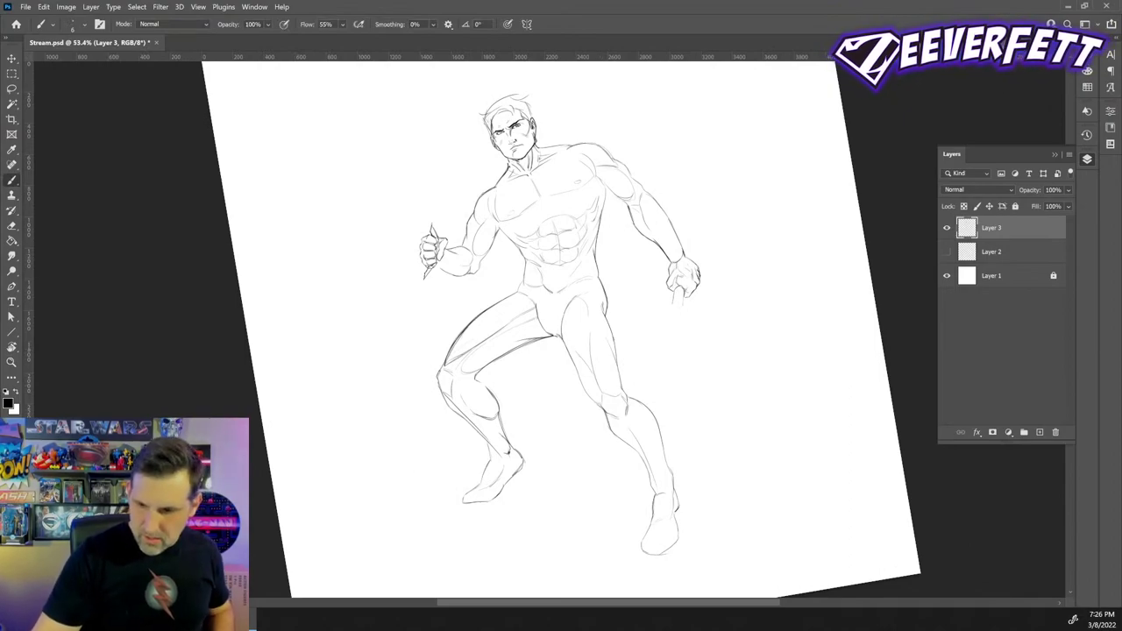
{"action": "left_click", "coordinate": [947, 252]}
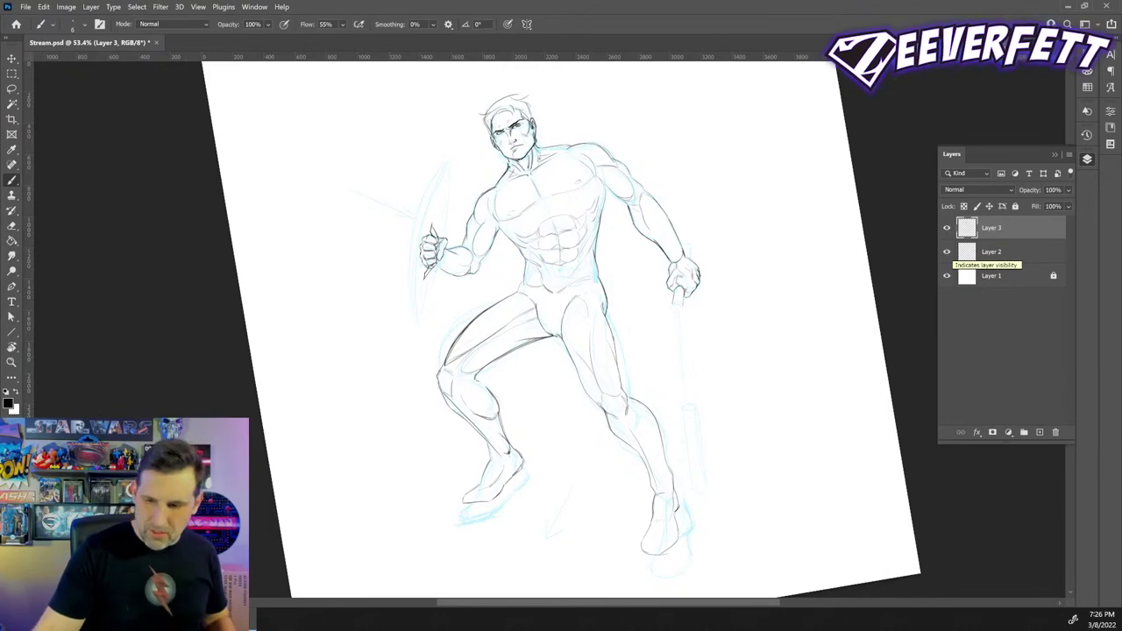
{"action": "left_click", "coordinate": [946, 228]}
{"action": "left_click", "coordinate": [946, 228]}
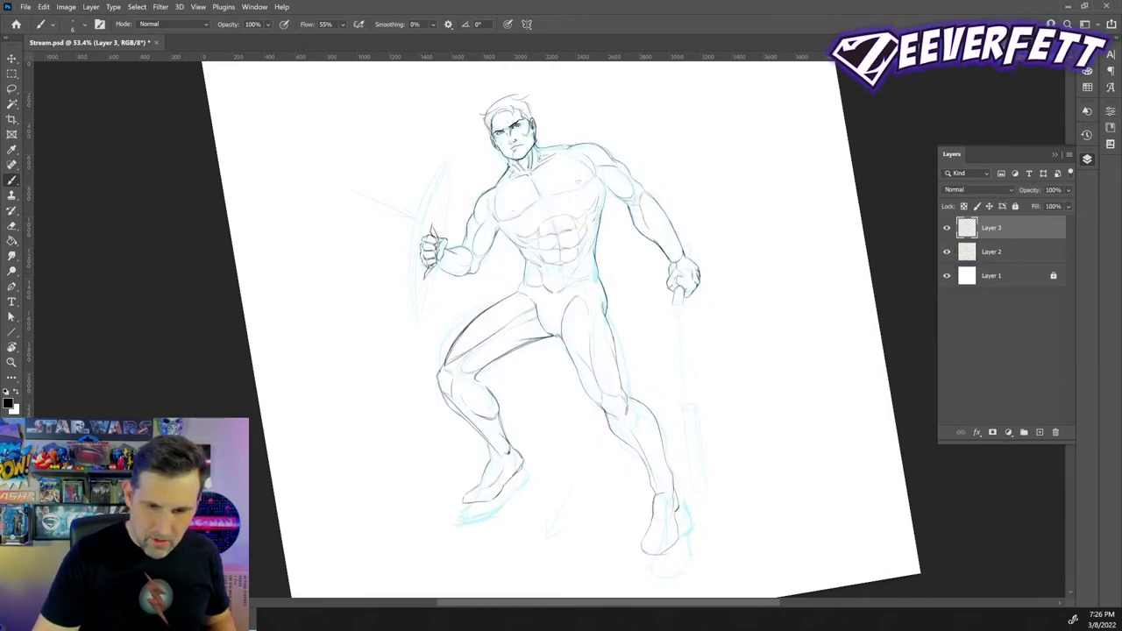